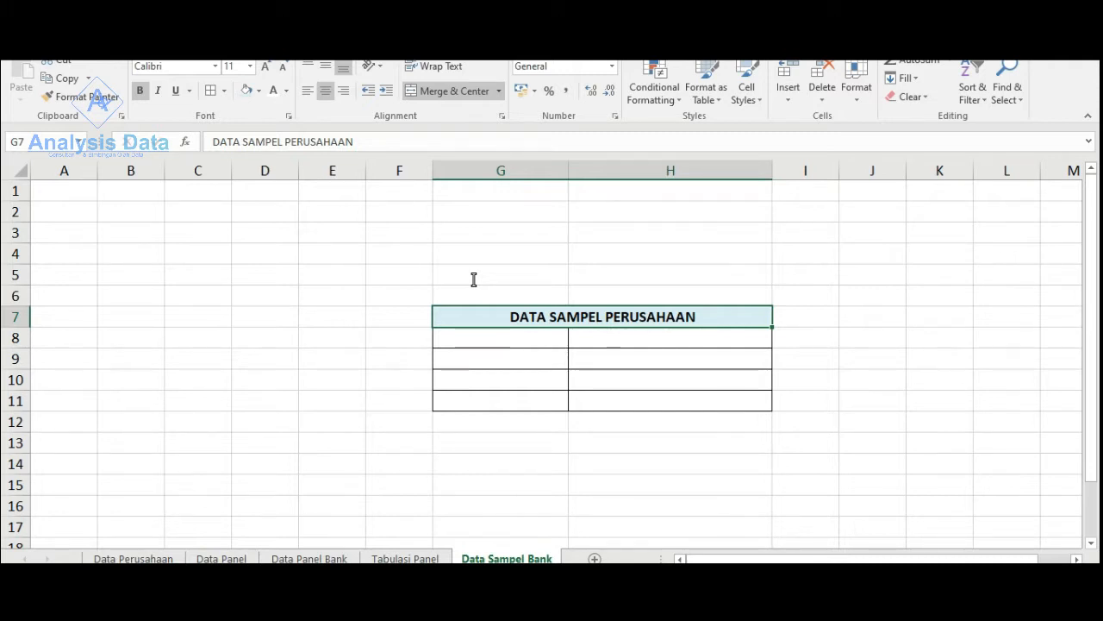
- Review the bank names and years on the Data Panel Bank sheet, and return to the Data Sampel Bank sheet
{"action": "left_click", "coordinate": [319, 558]}
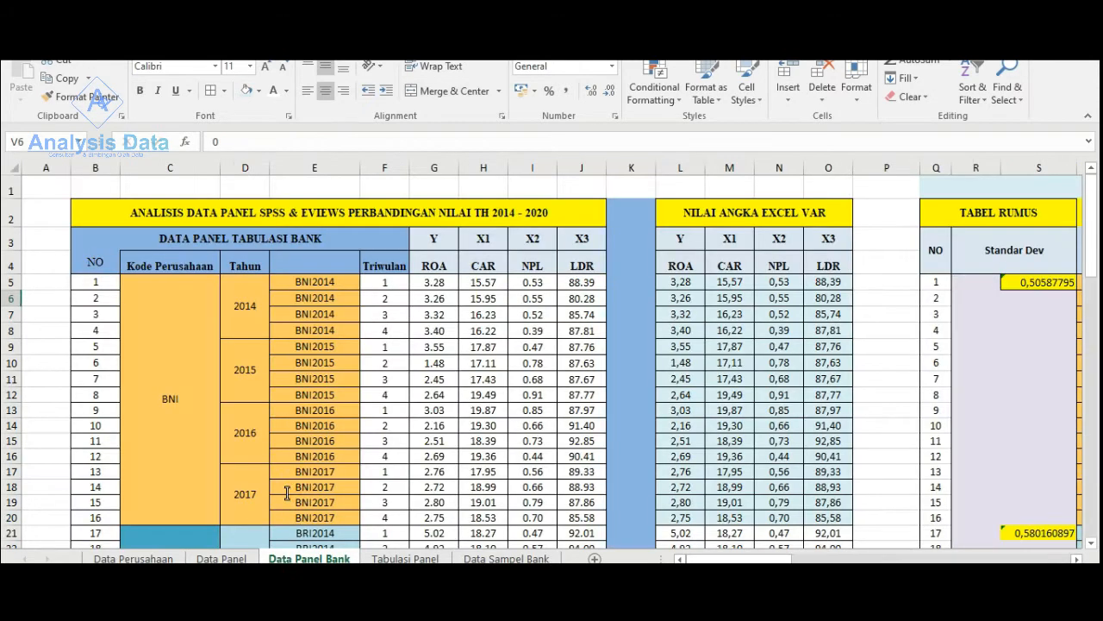
{"action": "mouse_move", "coordinate": [716, 558]}
{"action": "left_mouse_down"}
{"action": "mouse_move", "coordinate": [990, 557]}
{"action": "mouse_move", "coordinate": [697, 561]}
{"action": "left_mouse_up"}
{"action": "left_click", "coordinate": [506, 558]}
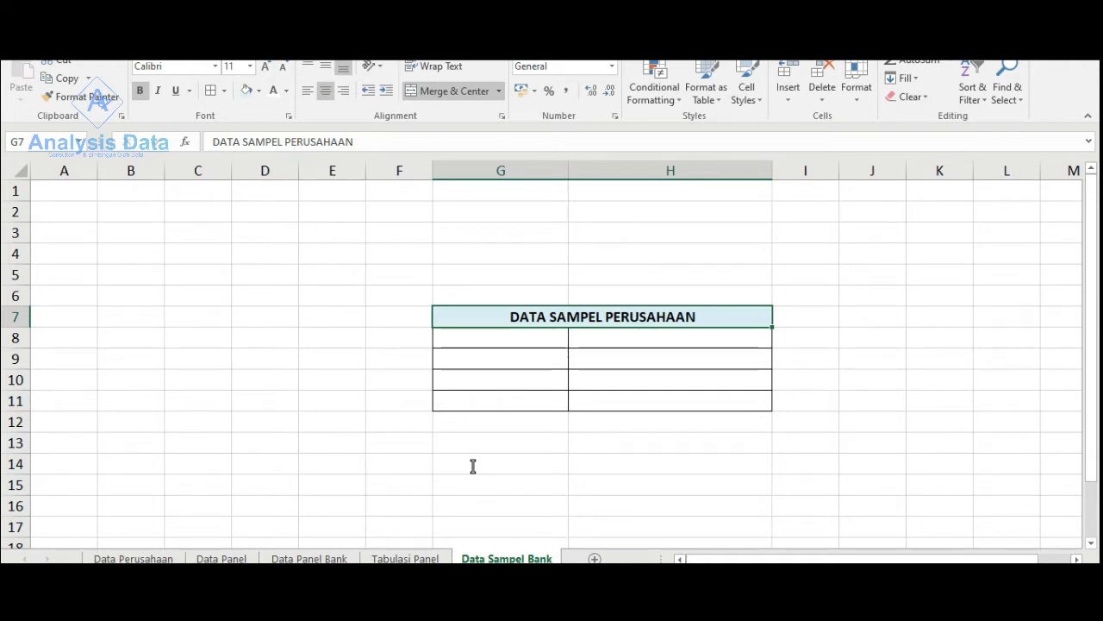
- Enter BNI, BRI, MANDIRI and BTN in cells G8 to G11 and centre them
{"action": "double_click", "coordinate": [482, 344]}
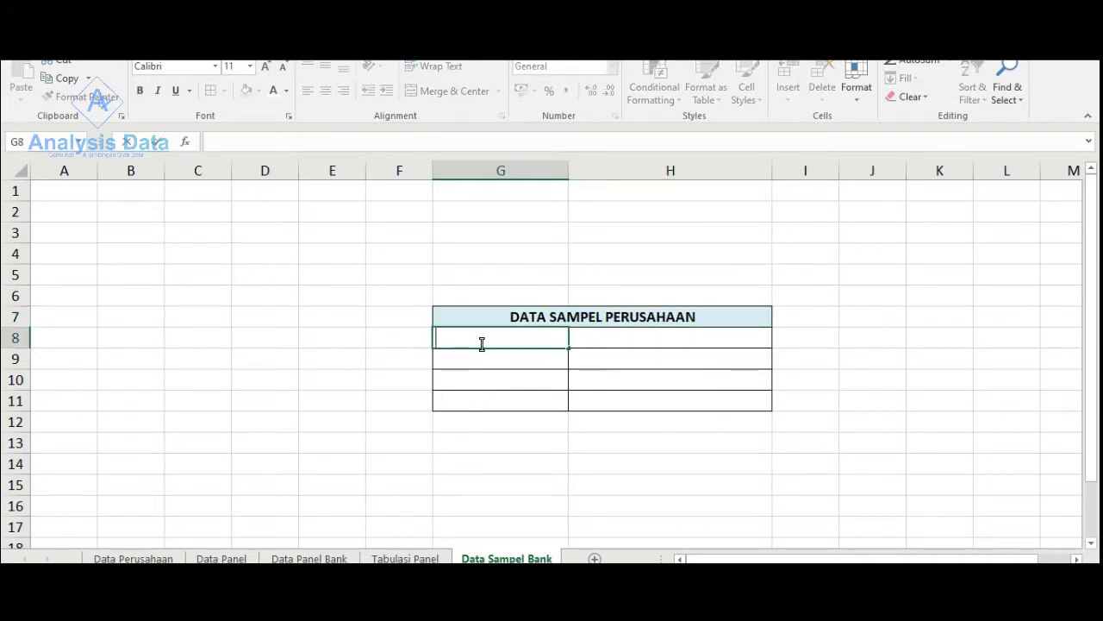
{"action": "type", "text": "BNI"}
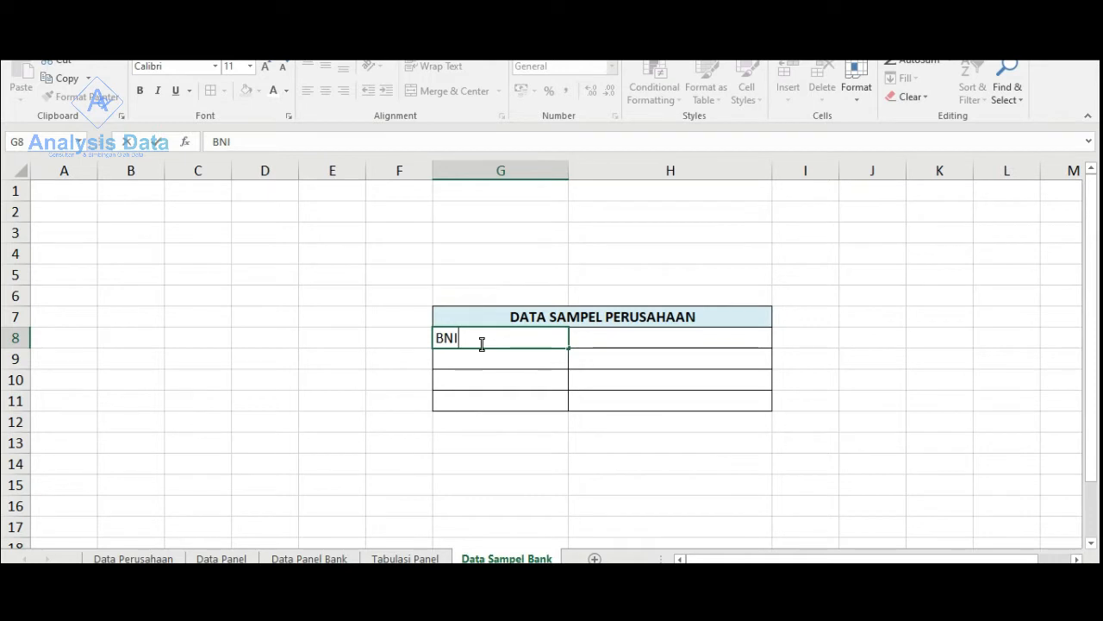
{"action": "key", "text": "Return"}
{"action": "type", "text": "BRI"}
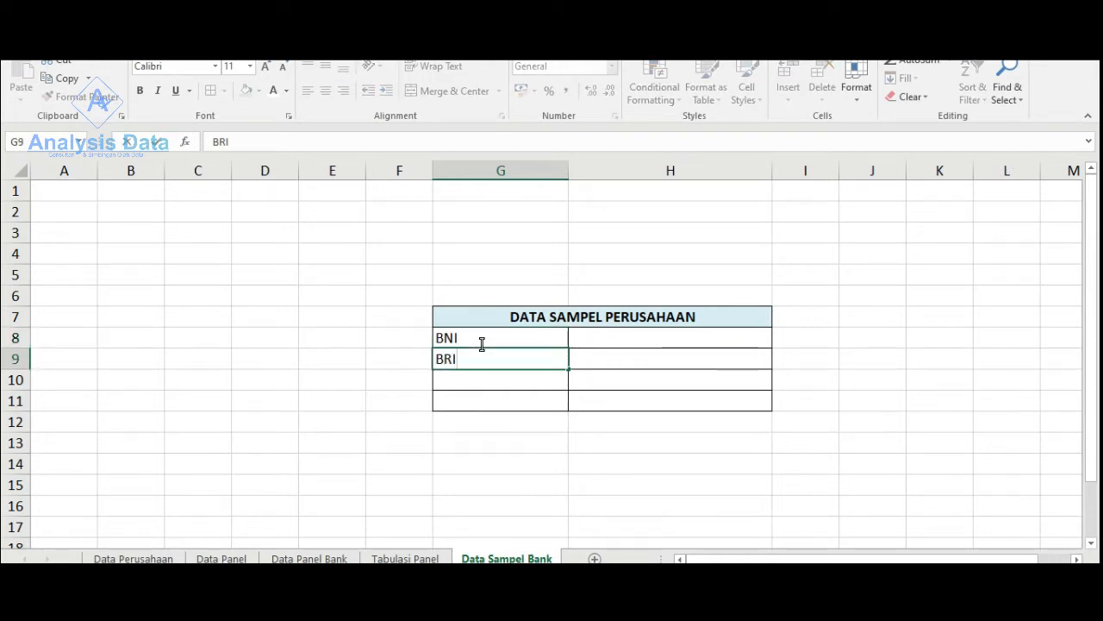
{"action": "left_click", "coordinate": [481, 377]}
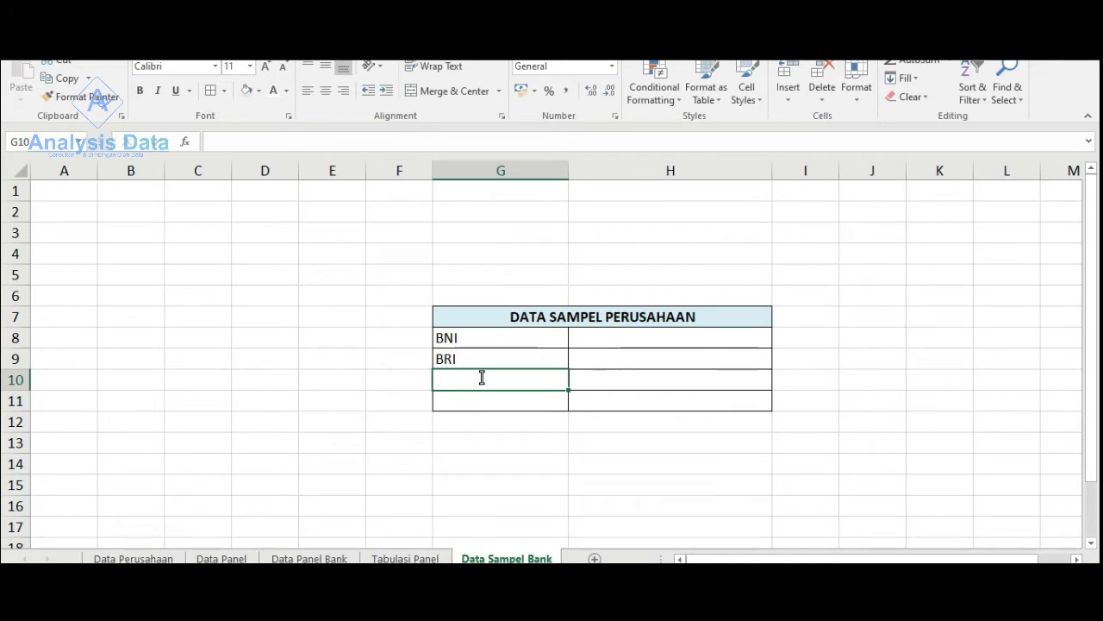
{"action": "type", "text": "MAND"}
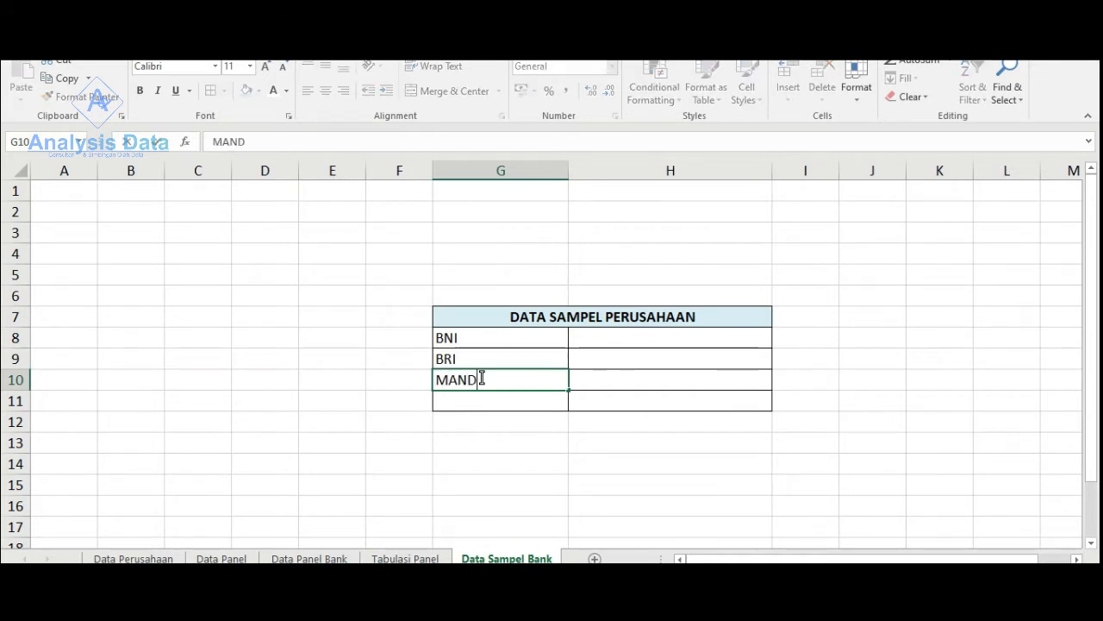
{"action": "type", "text": "IRI"}
{"action": "left_click", "coordinate": [475, 403]}
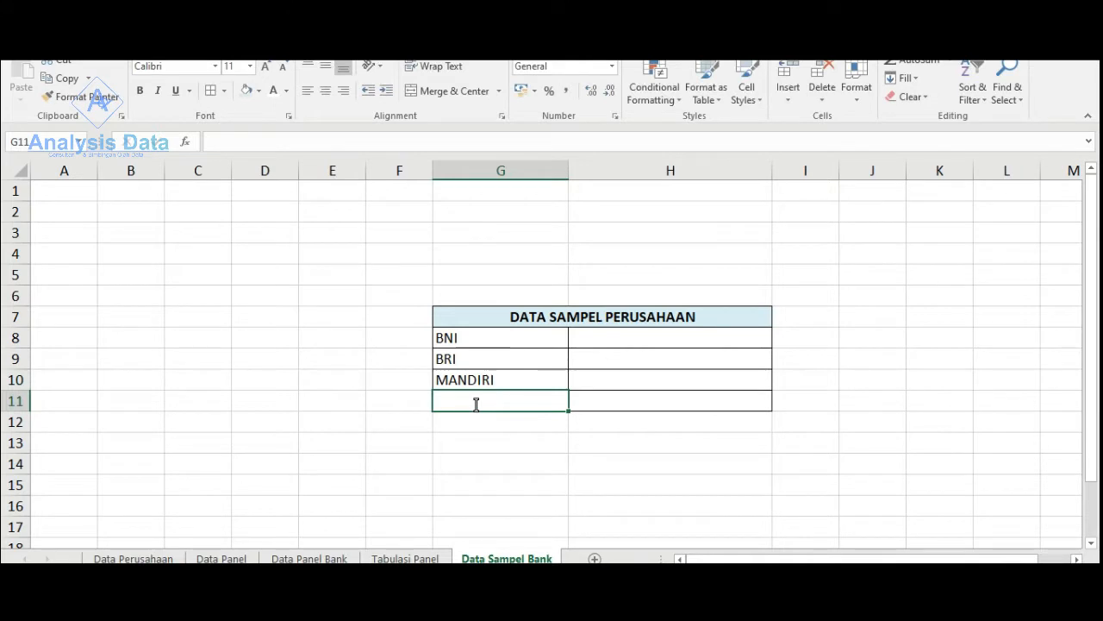
{"action": "type", "text": "BTN"}
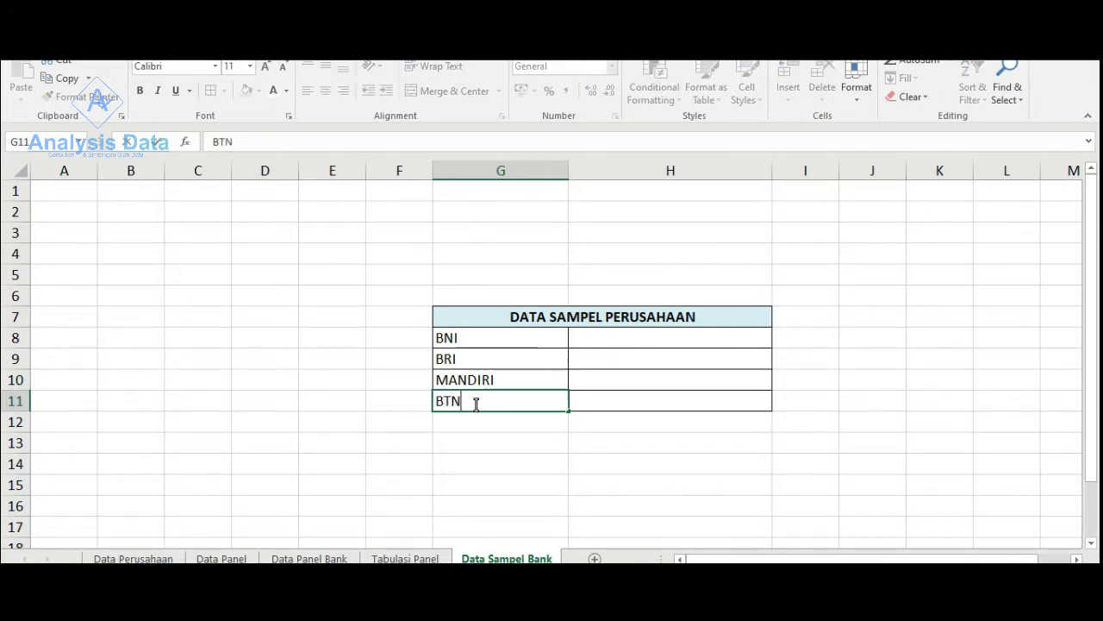
{"action": "key", "text": "Return"}
{"action": "left_click_drag", "start_coordinate": [475, 337], "coordinate": [486, 396]}
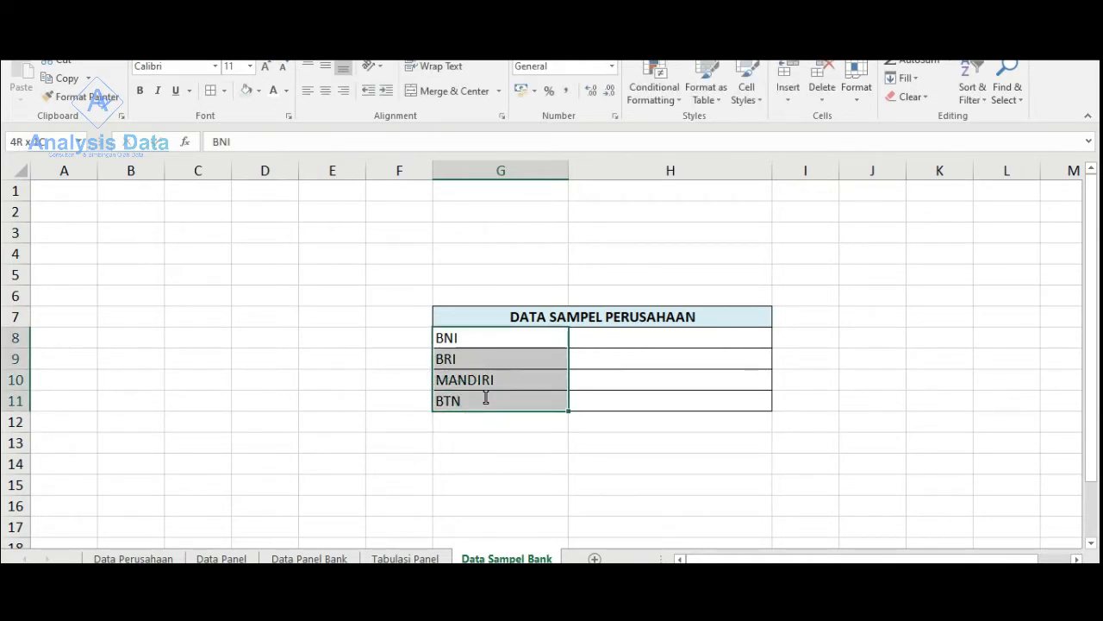
{"action": "left_click", "coordinate": [325, 91]}
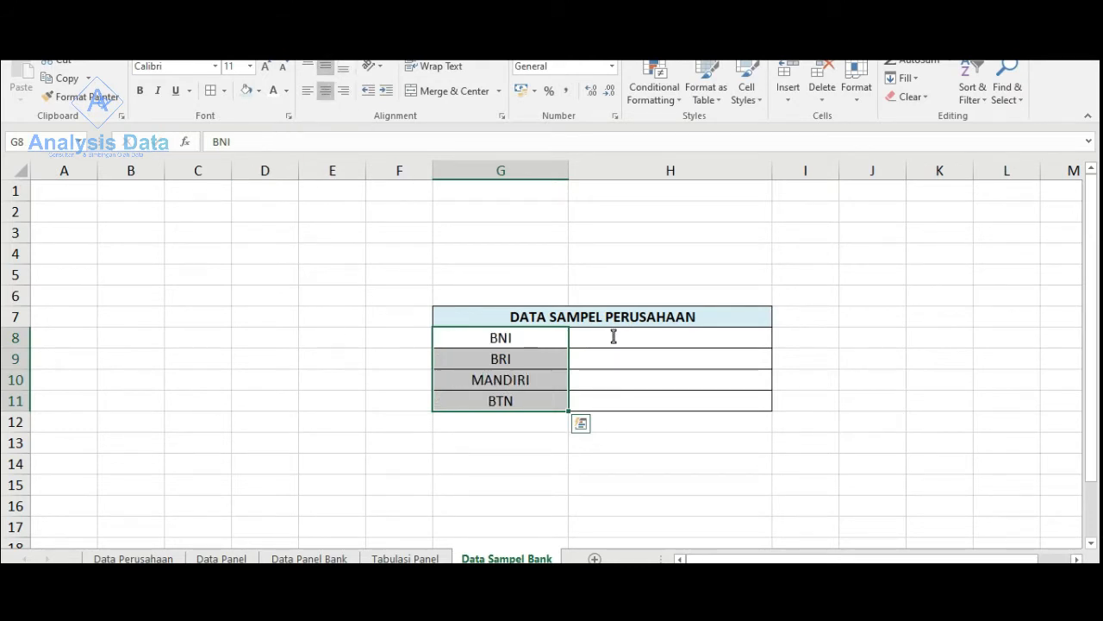
- Enter the period 2014 -2017 beside BNI and fill it down to the BTN row with centred alignment
{"action": "left_click", "coordinate": [684, 344]}
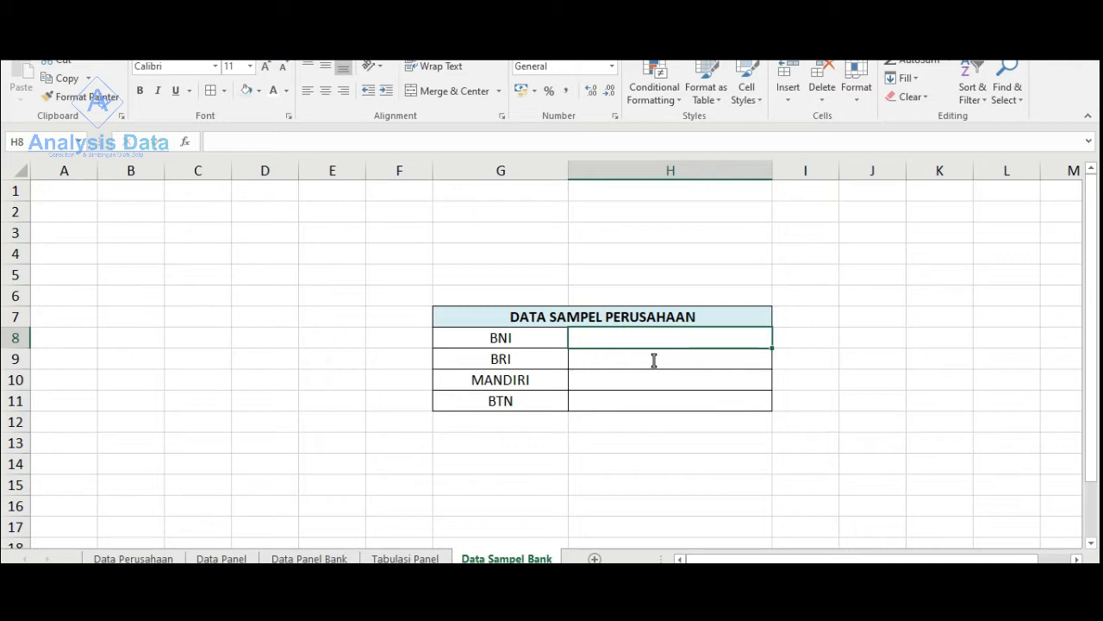
{"action": "type", "text": "2014 -"}
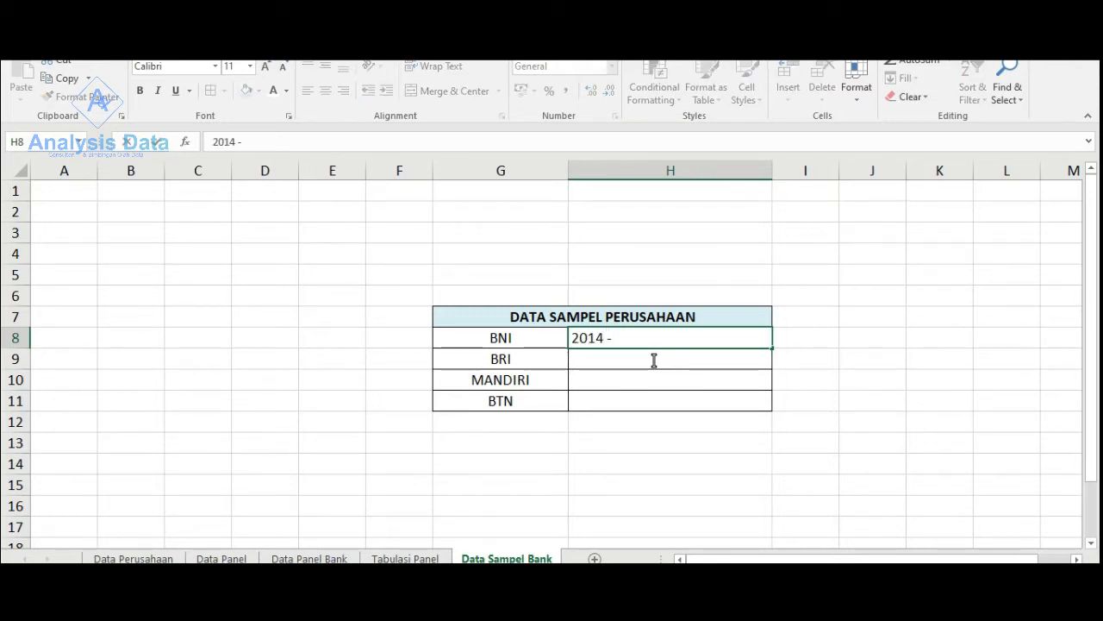
{"action": "type", "text": "2017"}
{"action": "left_click_drag", "start_coordinate": [652, 341], "coordinate": [655, 399]}
{"action": "left_click", "coordinate": [709, 337]}
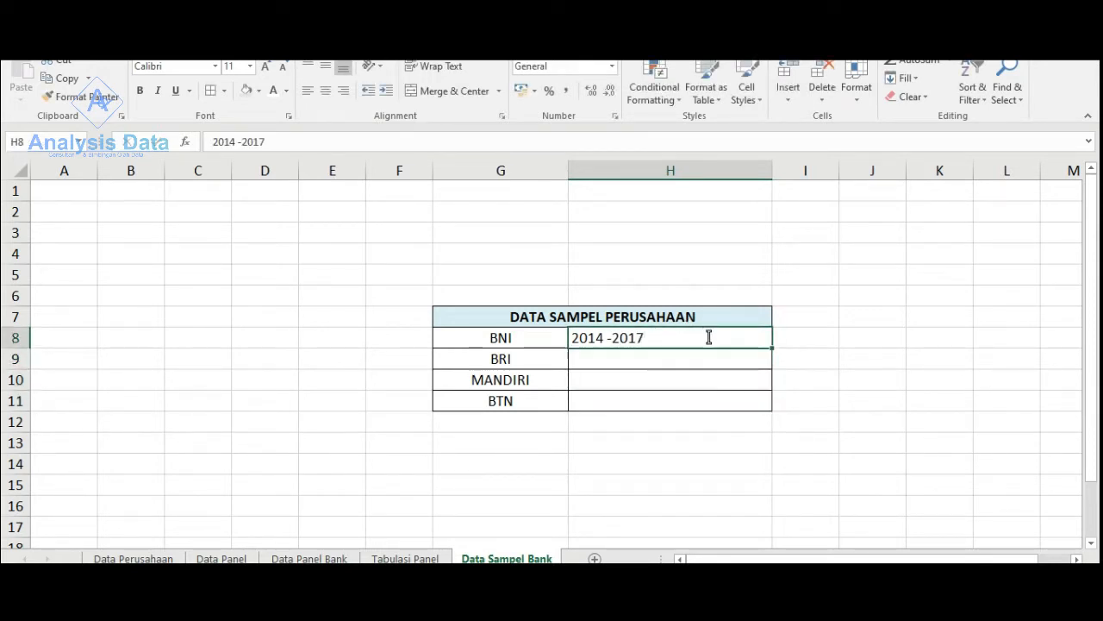
{"action": "left_click_drag", "start_coordinate": [773, 348], "coordinate": [770, 410]}
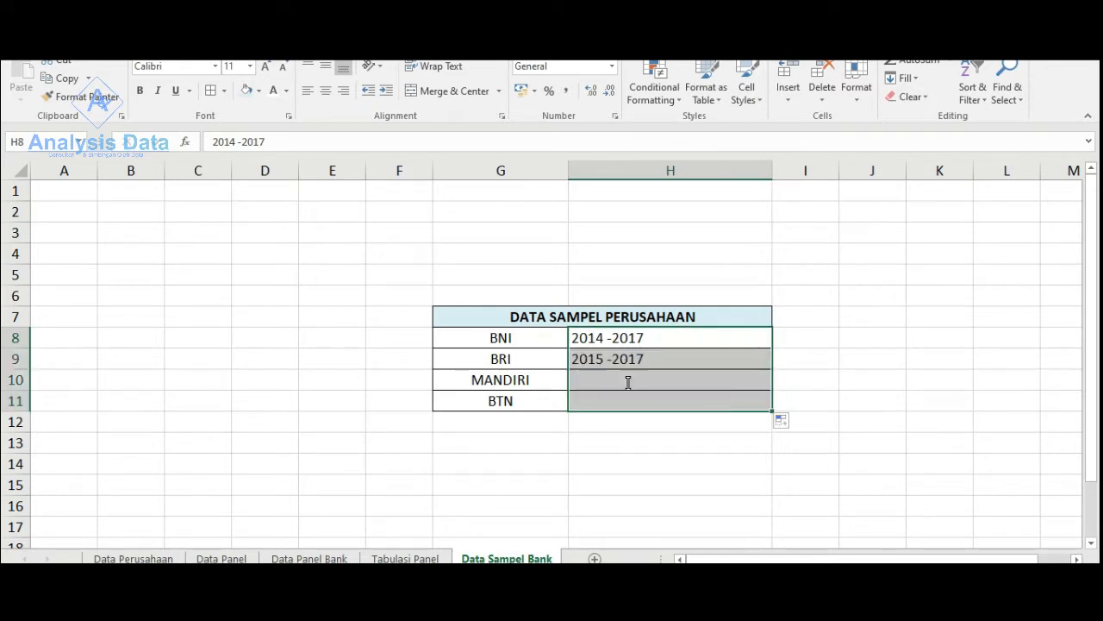
{"action": "left_click", "coordinate": [324, 90]}
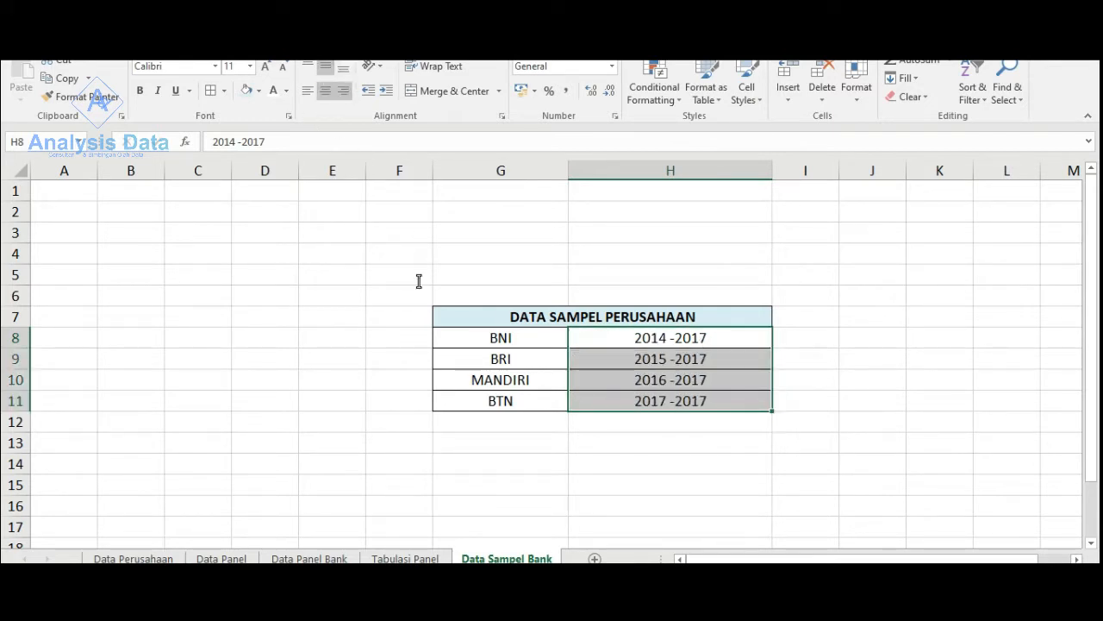
{"action": "left_click", "coordinate": [556, 424]}
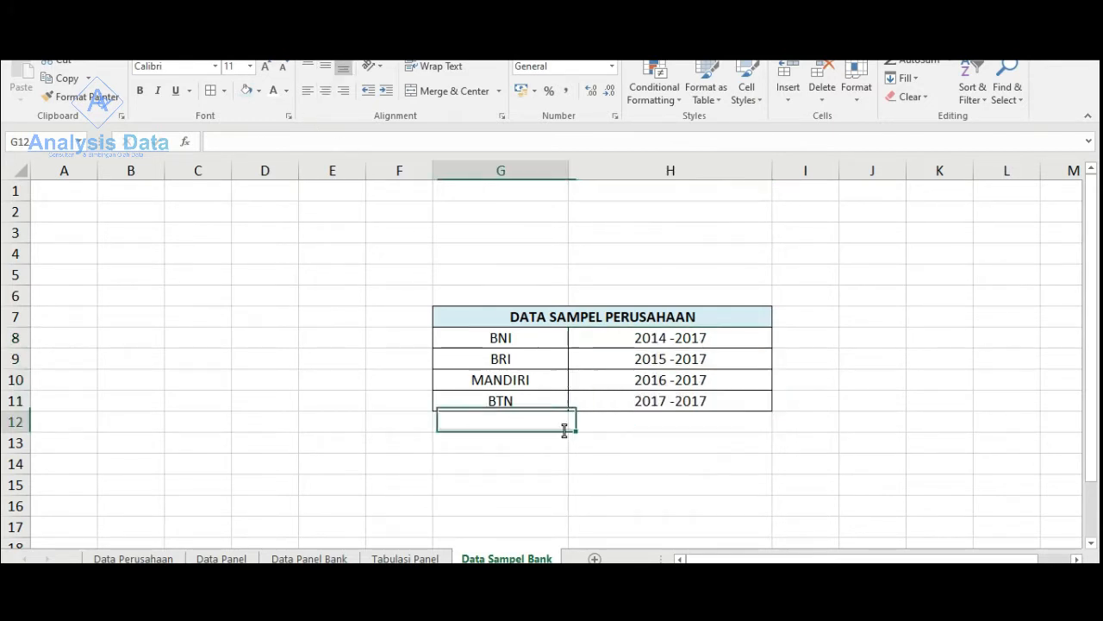
- Correct the BRI period in H9 to 2014-2017
{"action": "double_click", "coordinate": [668, 359]}
{"action": "key", "text": "BackSpace"}
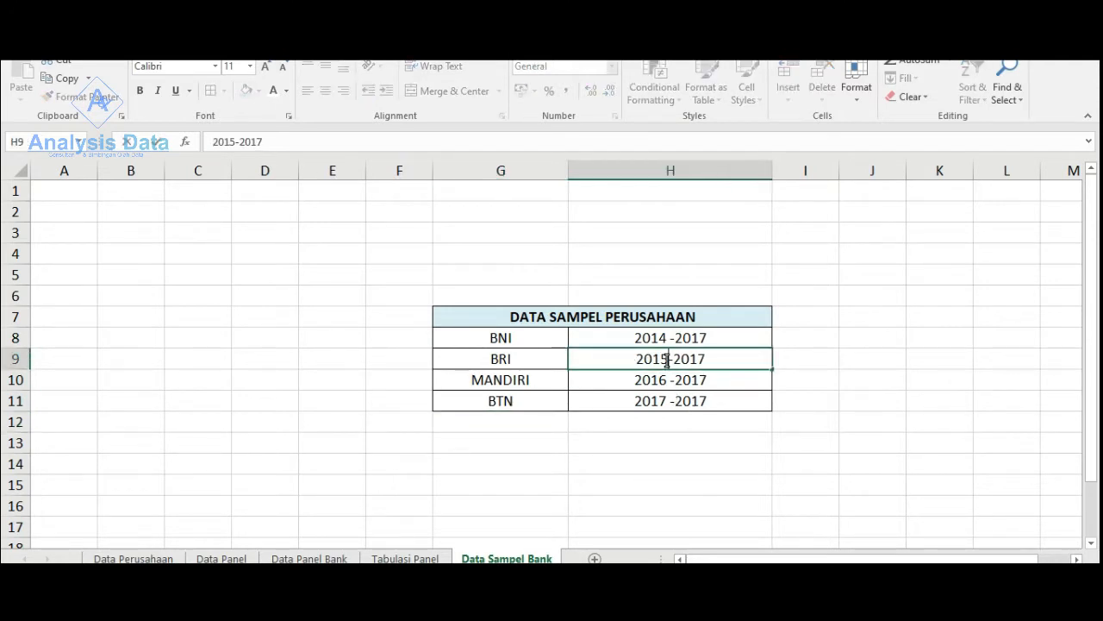
{"action": "type", "text": "4"}
{"action": "key", "text": "BackSpace"}
{"action": "key", "text": "BackSpace"}
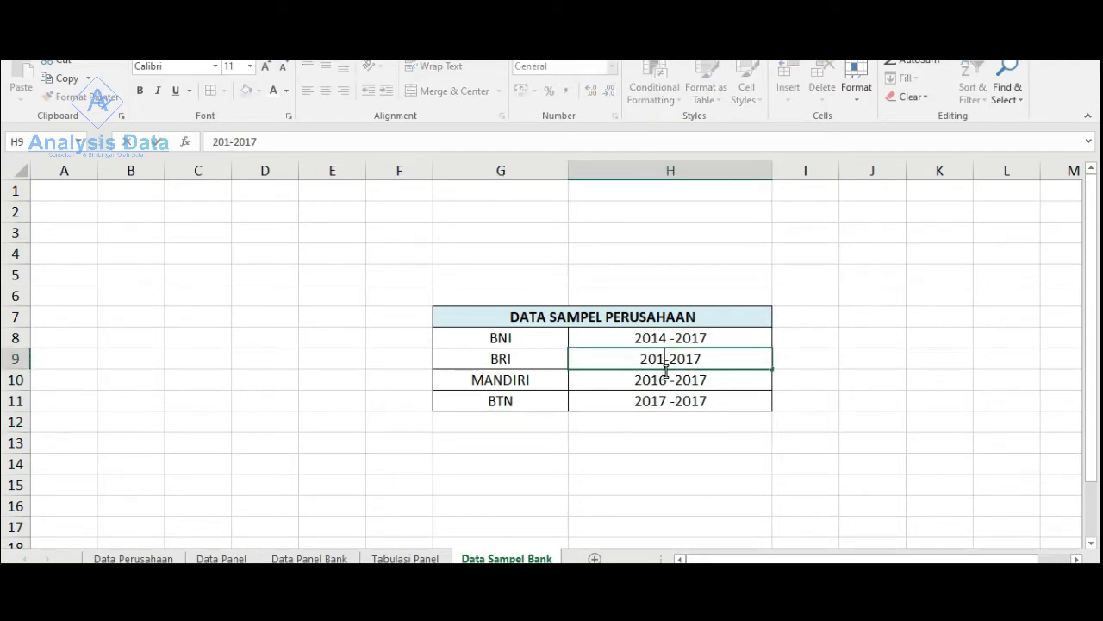
{"action": "type", "text": "4"}
- Change the start year of the MANDIRI and BTN periods in H10 and H11 to 2014
{"action": "left_click", "coordinate": [668, 383]}
{"action": "double_click", "coordinate": [668, 384]}
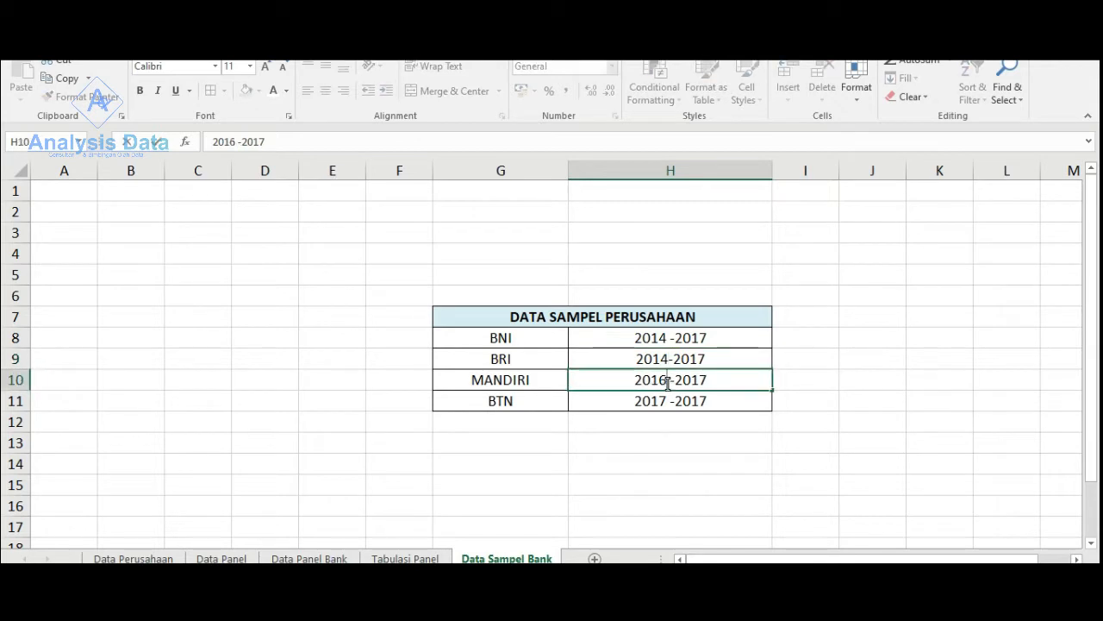
{"action": "key", "text": "BackSpace"}
{"action": "type", "text": "4"}
{"action": "left_click", "coordinate": [668, 402]}
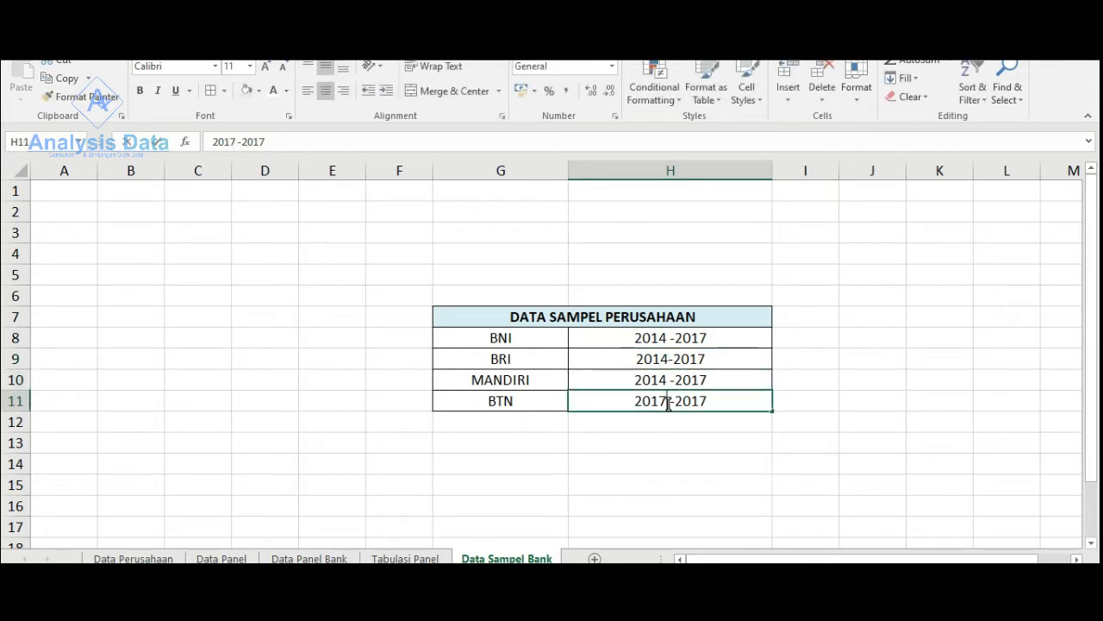
{"action": "double_click", "coordinate": [668, 402]}
{"action": "key", "text": "BackSpace"}
{"action": "type", "text": "4"}
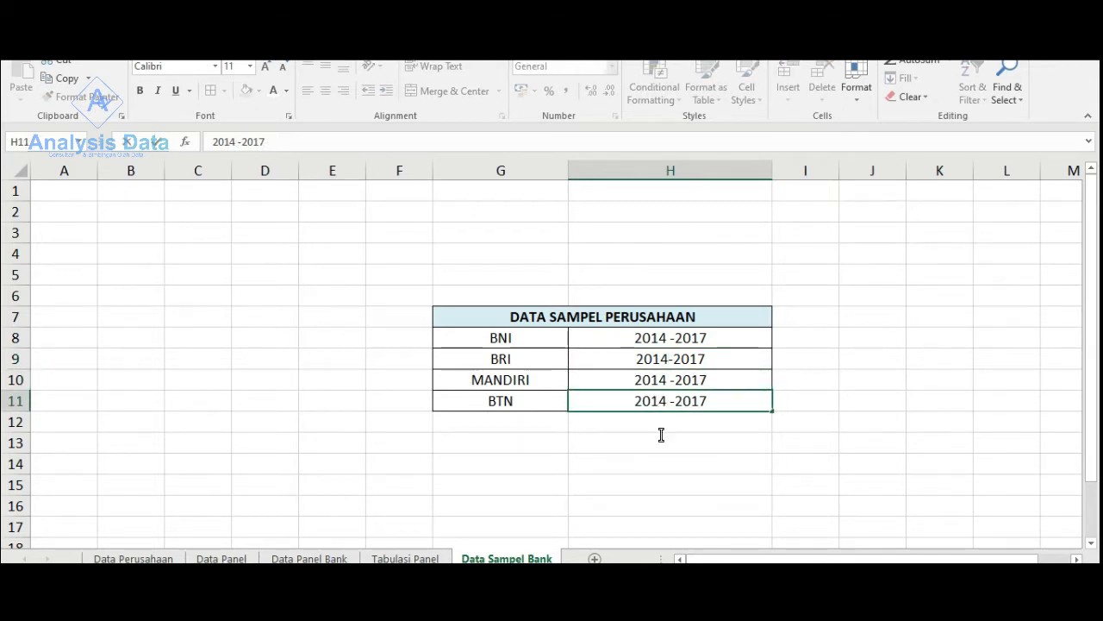
{"action": "left_click", "coordinate": [661, 435]}
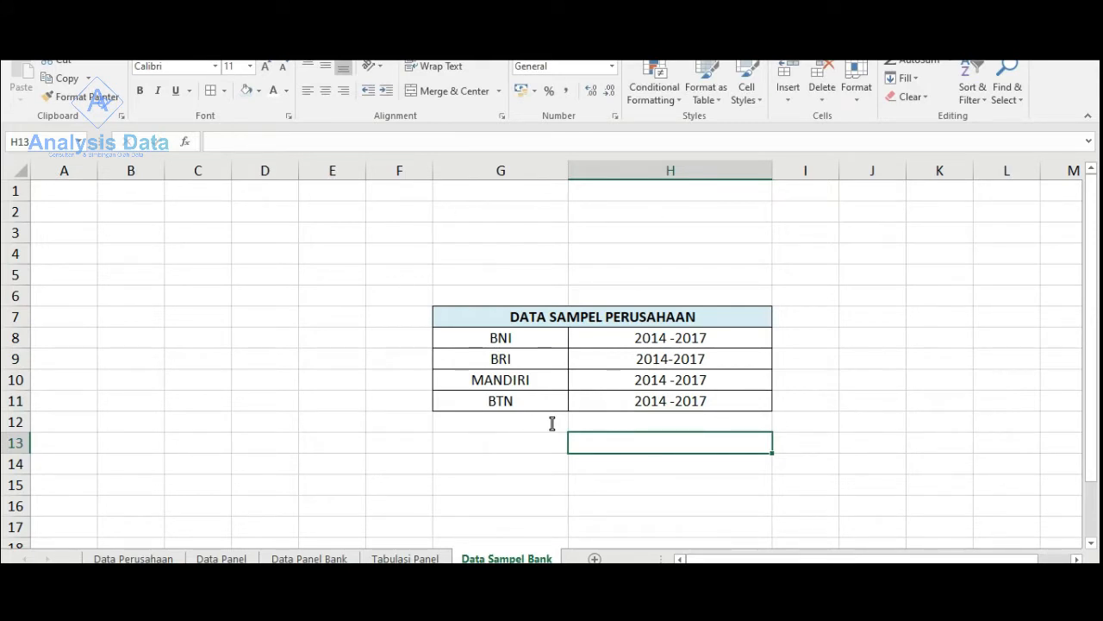
- Add a bordered row below BTN with G12:H12 merged and centred, containing the text TRIWULAN
{"action": "left_click_drag", "start_coordinate": [517, 424], "coordinate": [721, 424]}
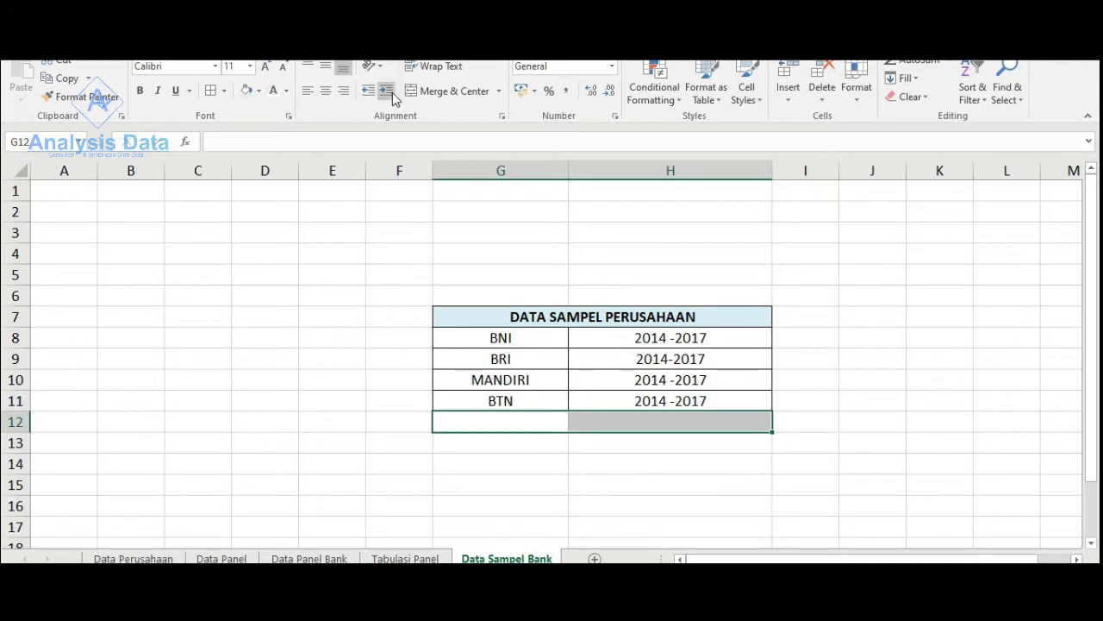
{"action": "left_click", "coordinate": [448, 90]}
{"action": "double_click", "coordinate": [551, 421]}
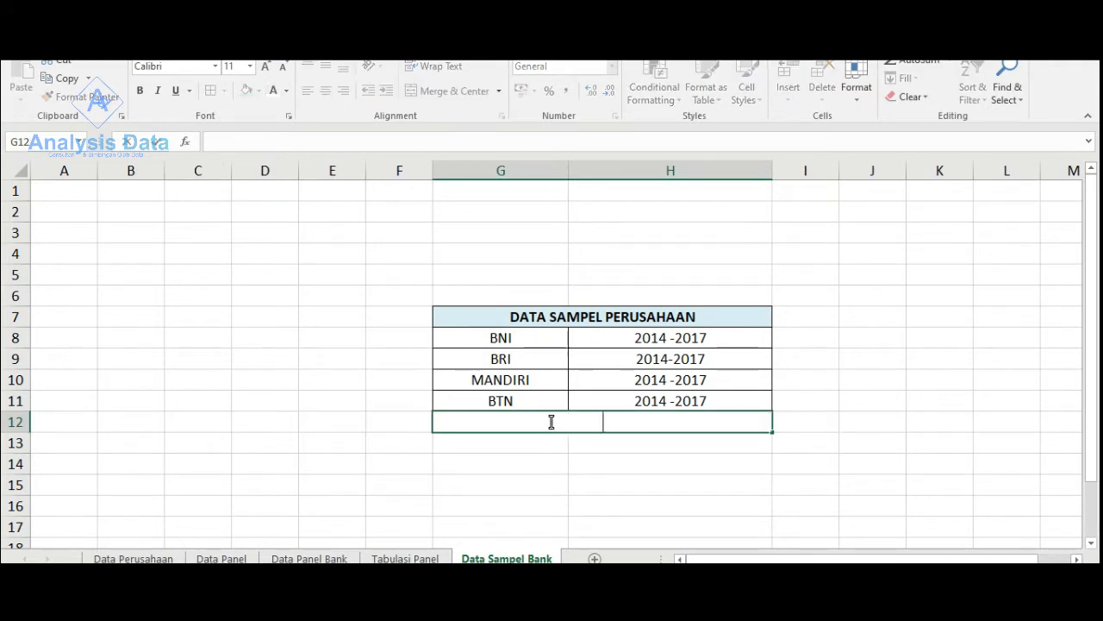
{"action": "type", "text": "TRIWULA"}
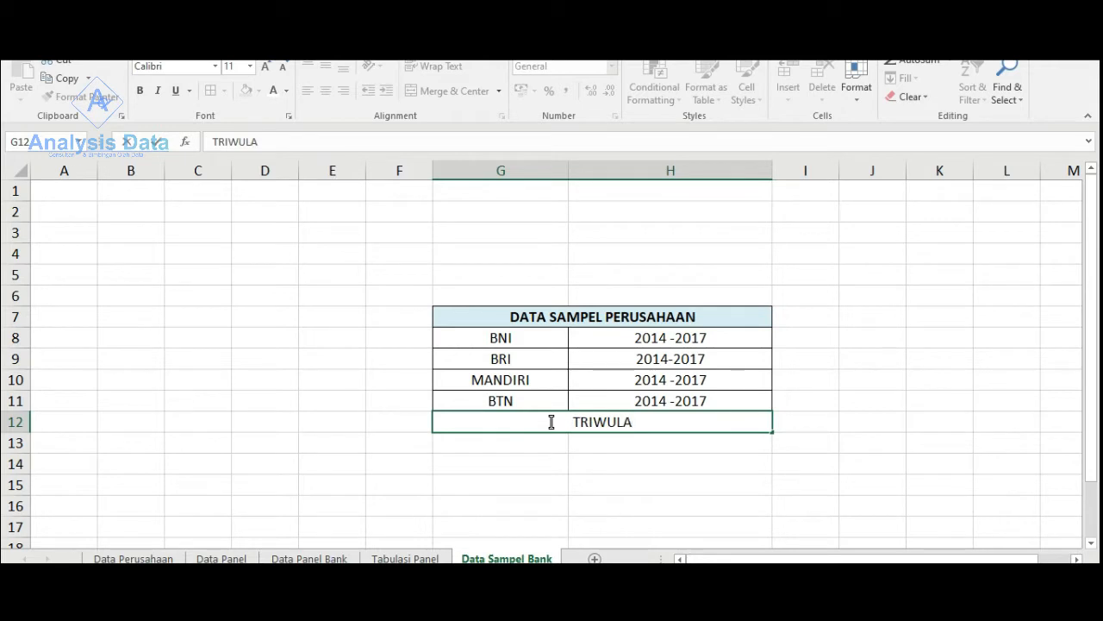
{"action": "type", "text": "N"}
{"action": "key", "text": "Return"}
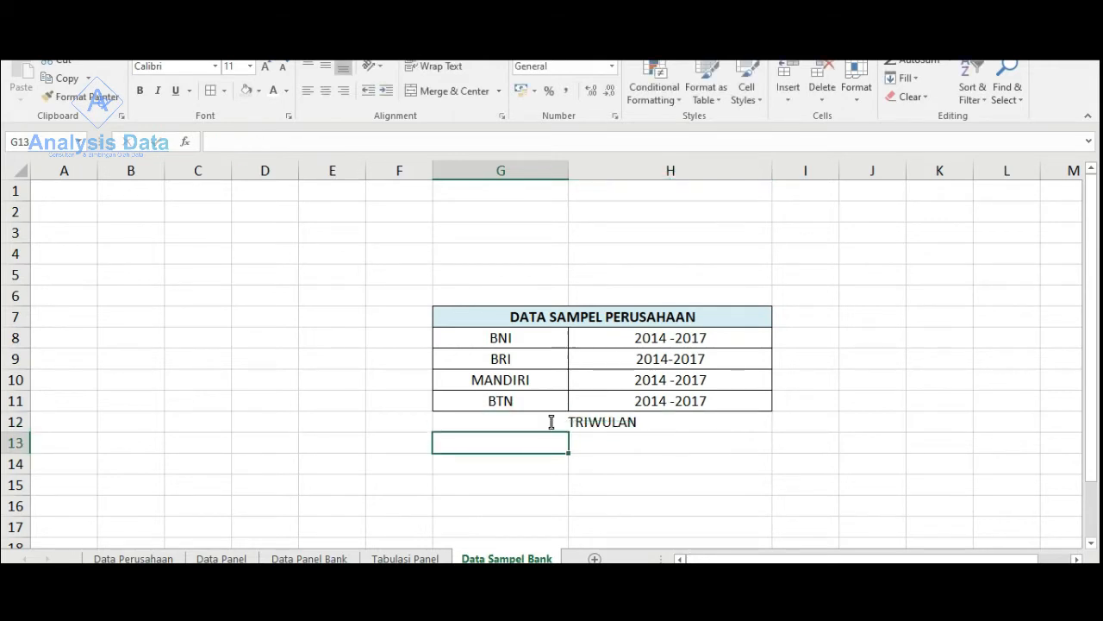
{"action": "left_click", "coordinate": [551, 421]}
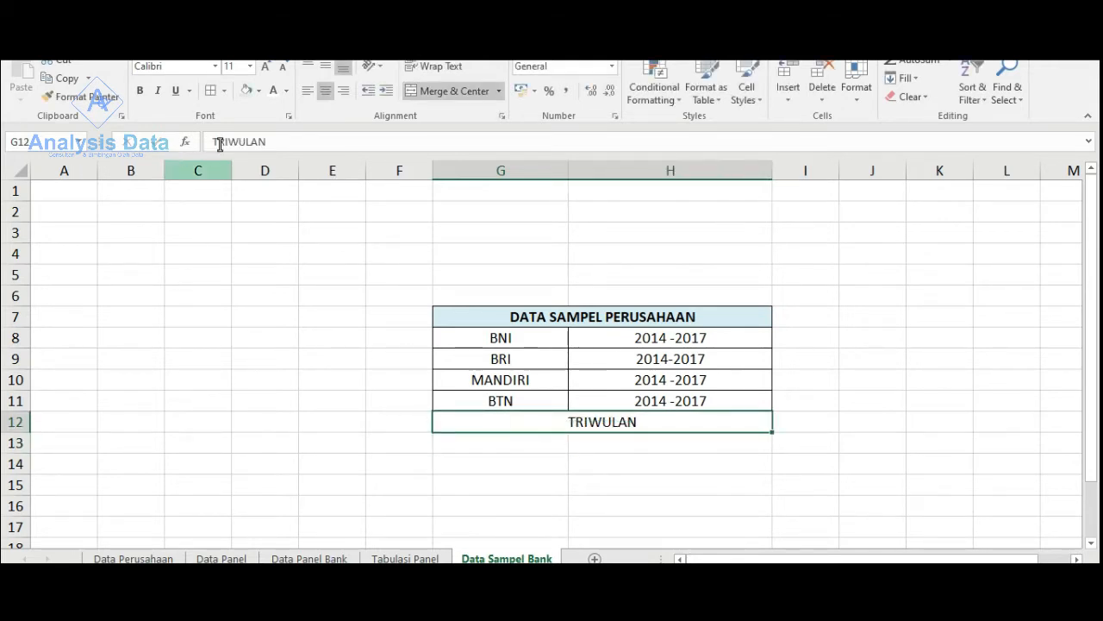
{"action": "left_click", "coordinate": [403, 283]}
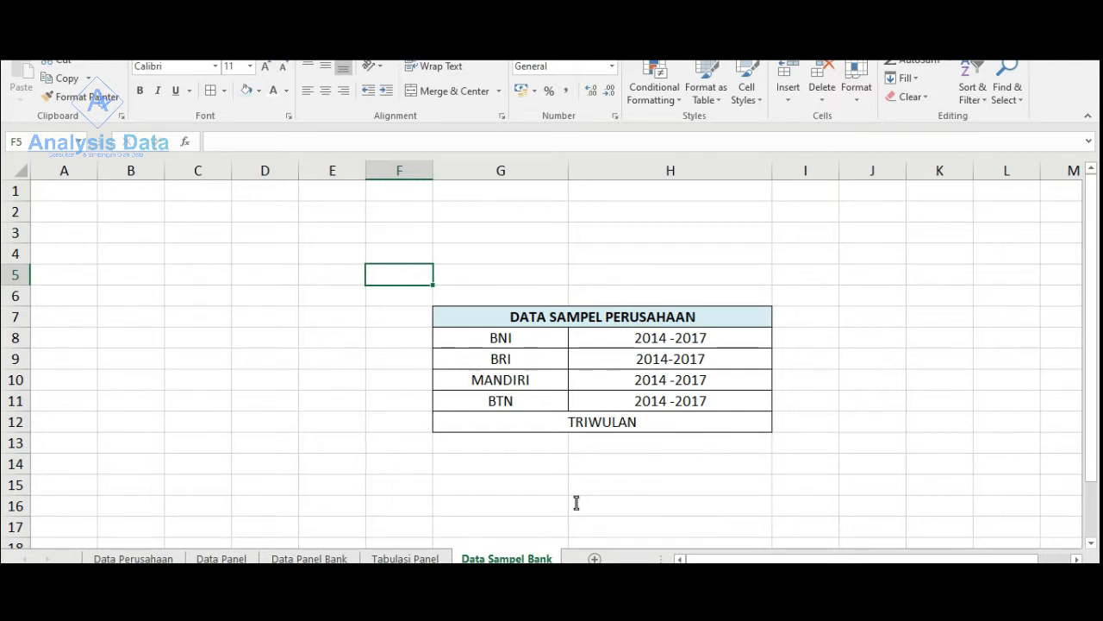
- Fill the header block A3:E5 on the Tabulasi Panel sheet with light blue
{"action": "left_click", "coordinate": [405, 558]}
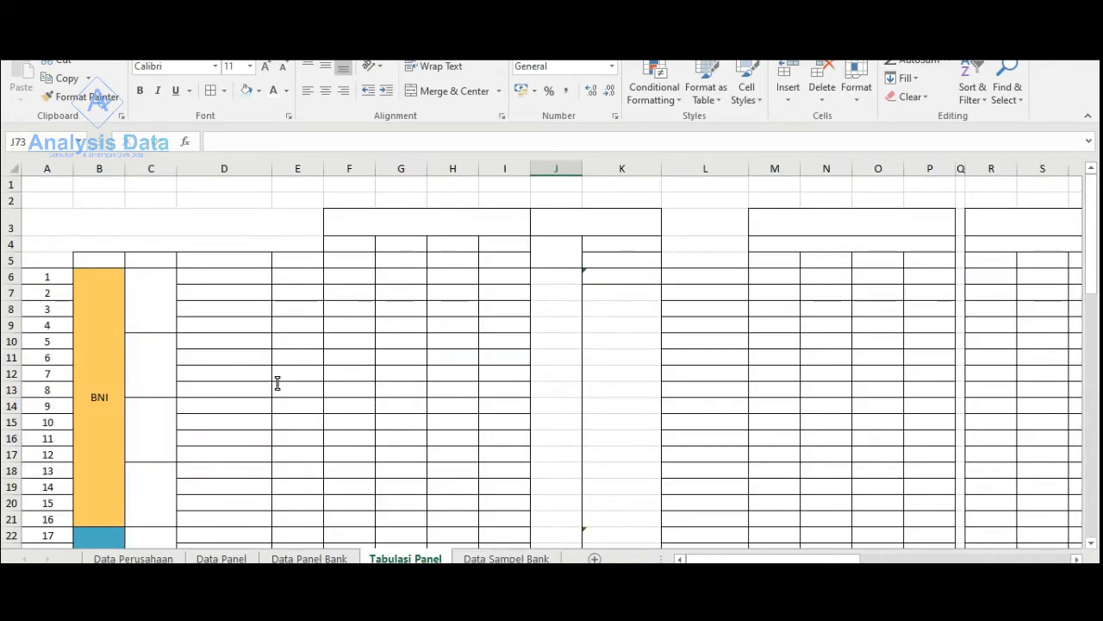
{"action": "scroll", "coordinate": [278, 383], "scroll_direction": "down", "scroll_amount": 2}
{"action": "scroll", "coordinate": [278, 383], "scroll_direction": "up", "scroll_amount": 2}
{"action": "left_click_drag", "start_coordinate": [178, 223], "coordinate": [182, 259]}
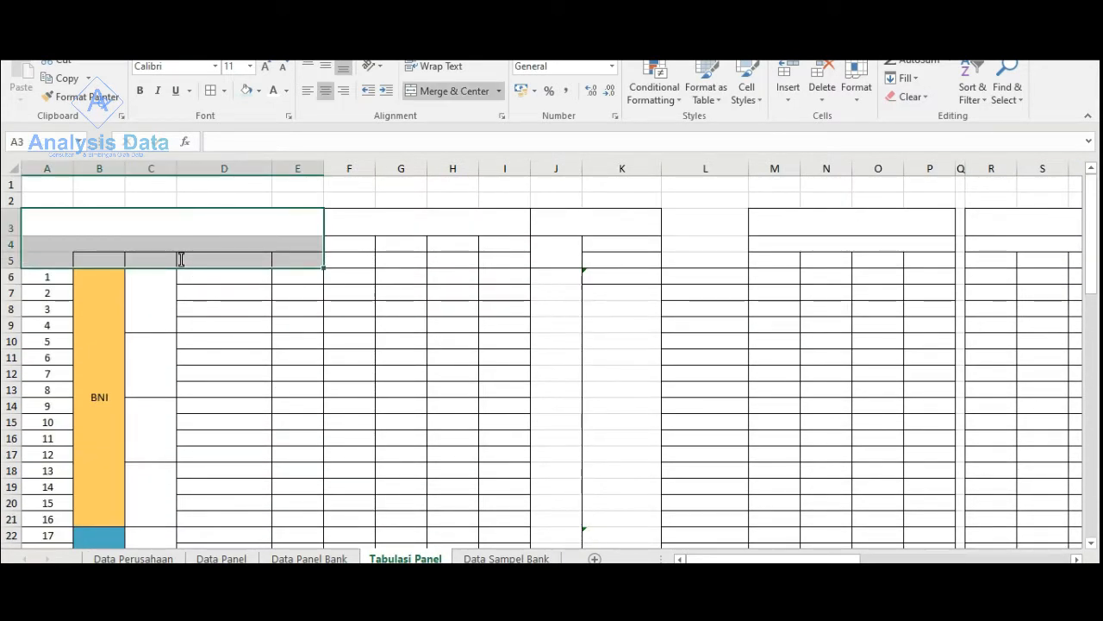
{"action": "scroll", "coordinate": [125, 332], "scroll_direction": "down", "scroll_amount": 7}
{"action": "scroll", "coordinate": [115, 343], "scroll_direction": "down", "scroll_amount": 4}
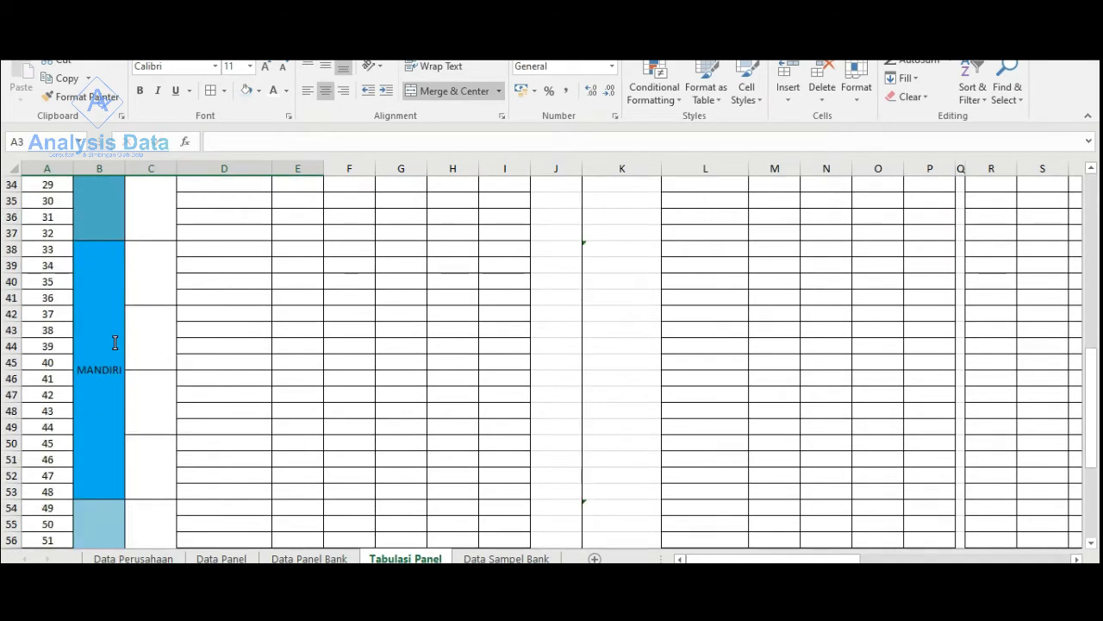
{"action": "scroll", "coordinate": [115, 343], "scroll_direction": "down", "scroll_amount": 6}
{"action": "scroll", "coordinate": [107, 356], "scroll_direction": "up", "scroll_amount": 12}
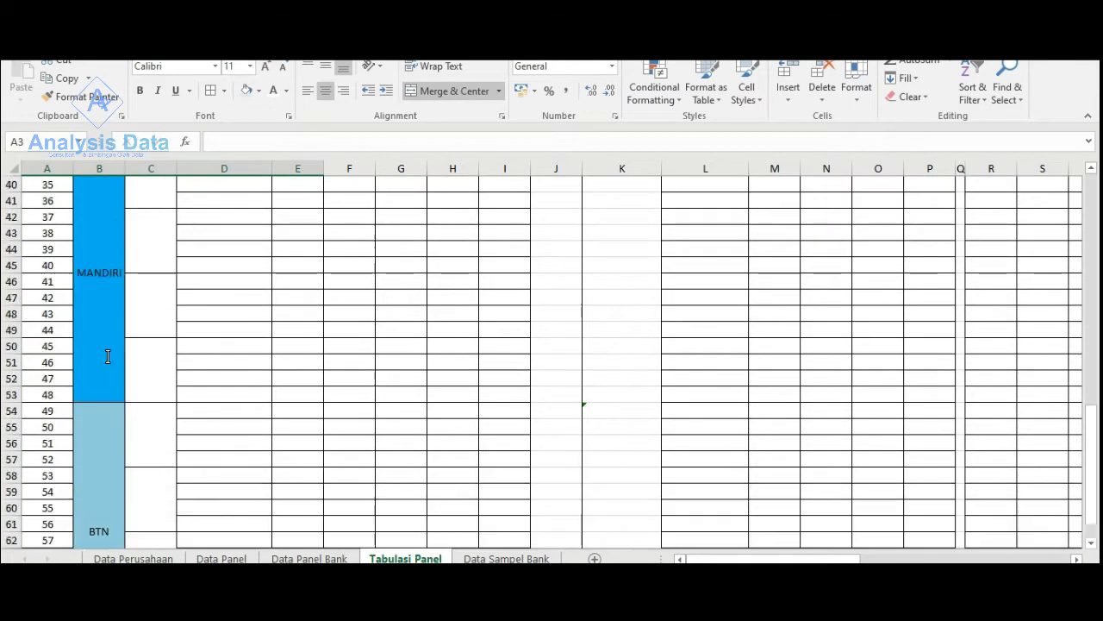
{"action": "scroll", "coordinate": [108, 356], "scroll_direction": "up", "scroll_amount": 5}
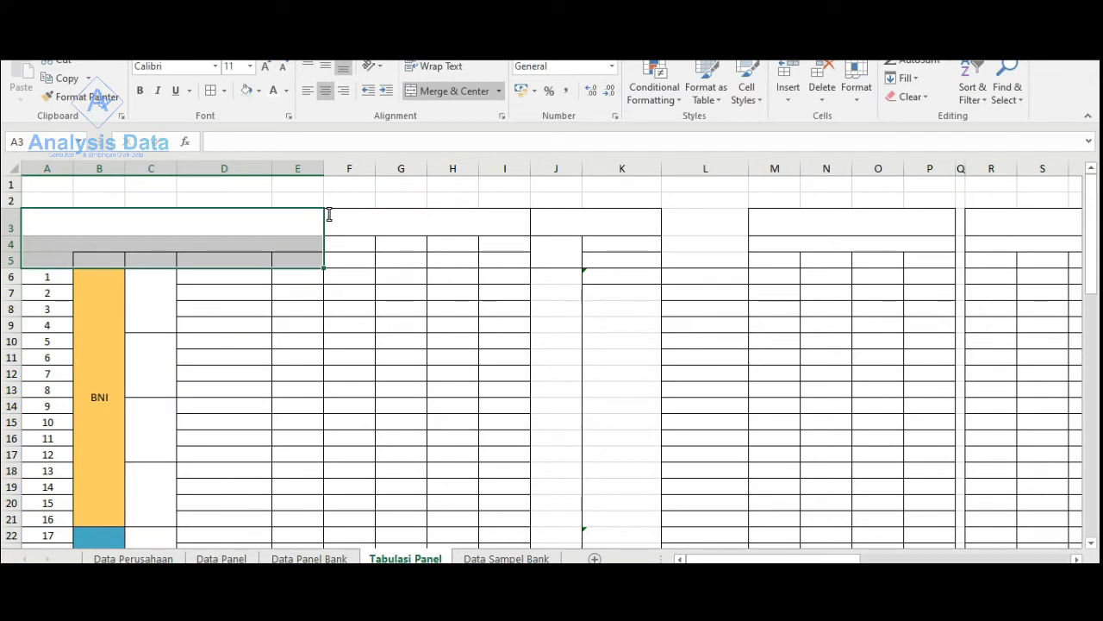
{"action": "left_click", "coordinate": [246, 91]}
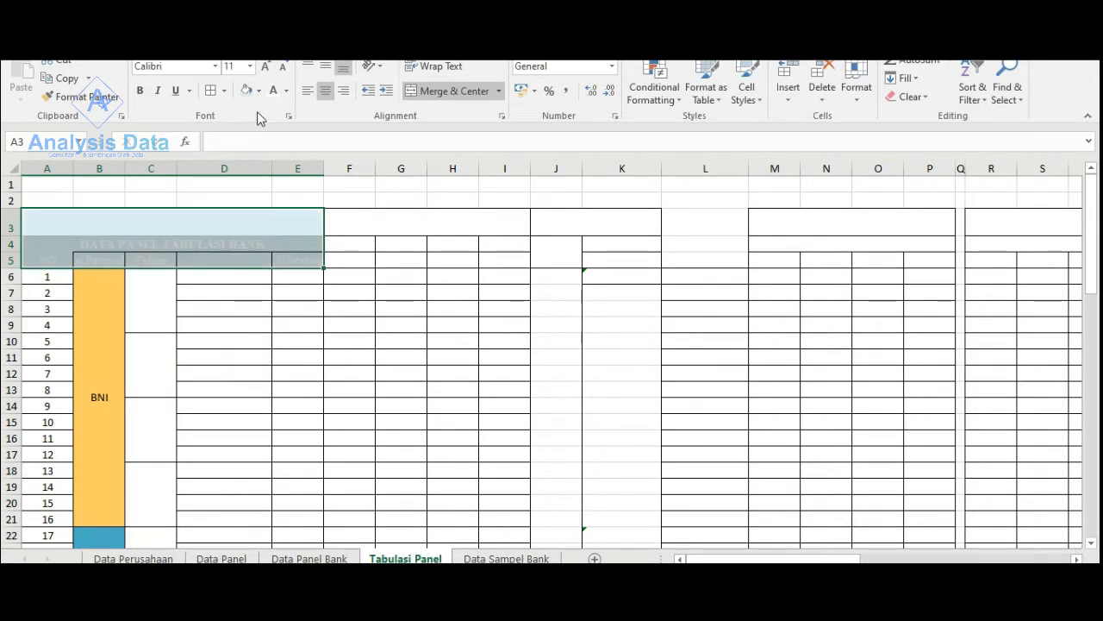
- Set the font colour of the header block A3:E5 to black and add borders to all its cells
{"action": "left_click", "coordinate": [287, 91]}
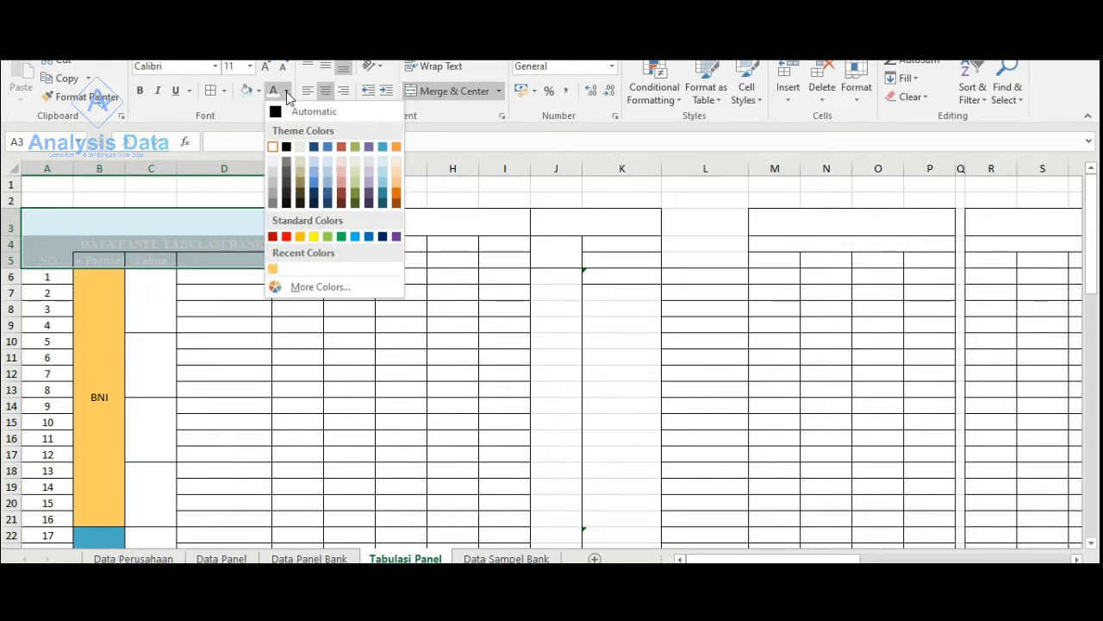
{"action": "left_click", "coordinate": [284, 147]}
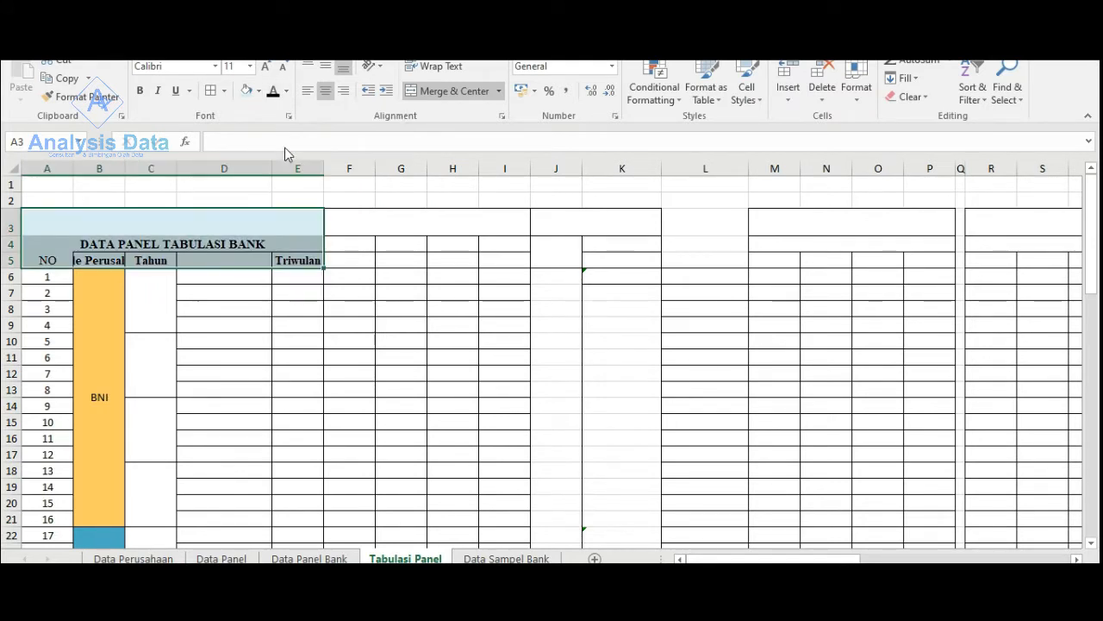
{"action": "left_click", "coordinate": [313, 197]}
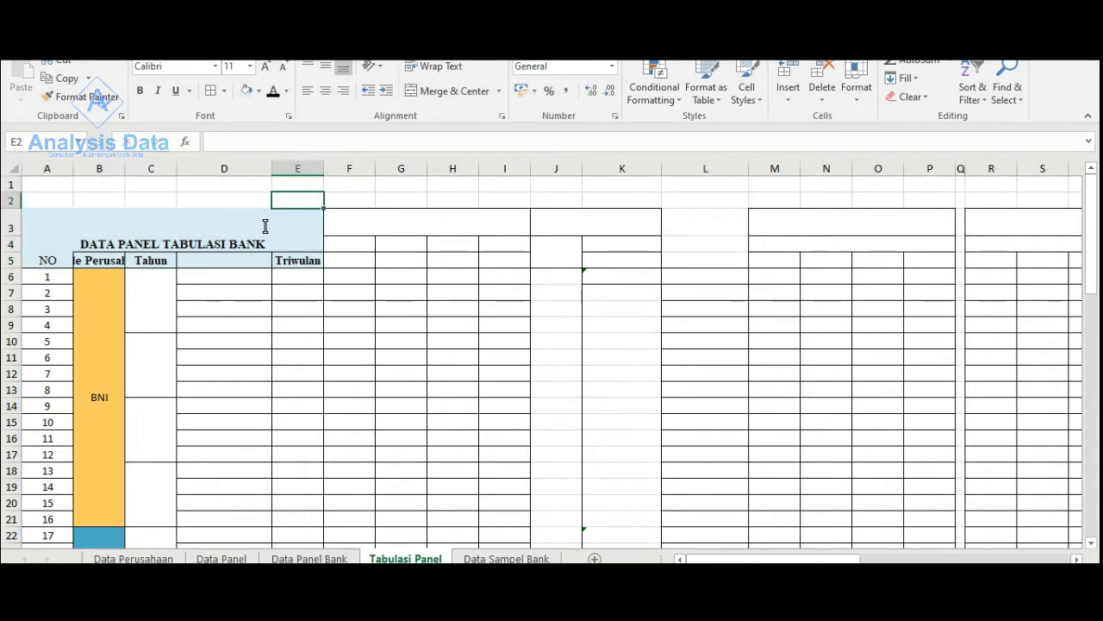
{"action": "left_click_drag", "start_coordinate": [264, 225], "coordinate": [256, 261]}
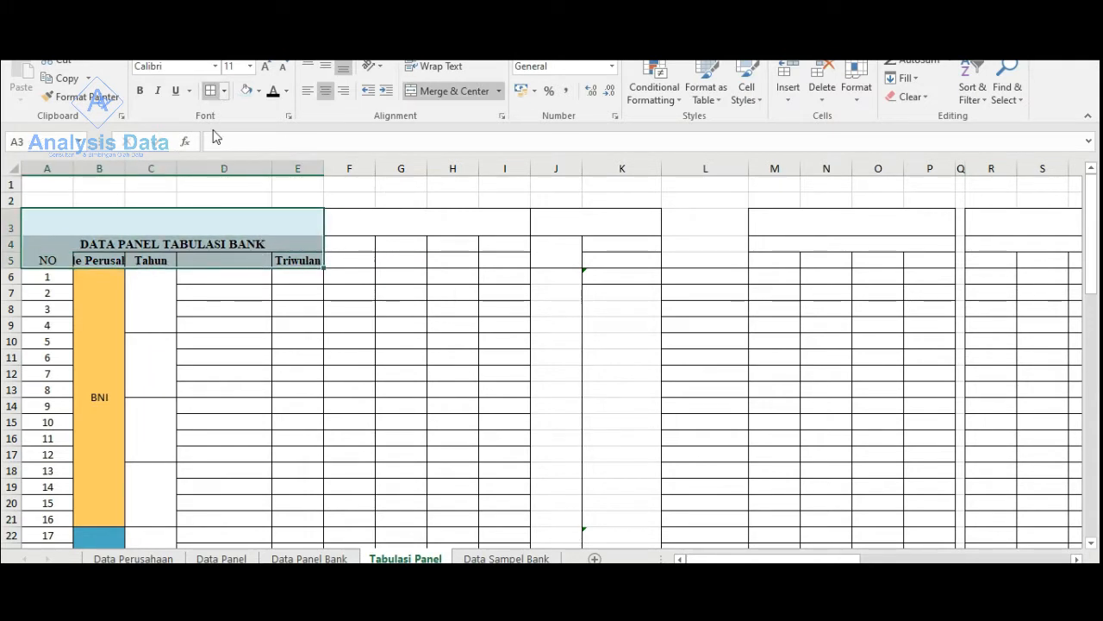
- Widen column B to fit the Kode Perusahaan heading and increase the height of row 5
{"action": "left_click_drag", "start_coordinate": [126, 170], "coordinate": [168, 175]}
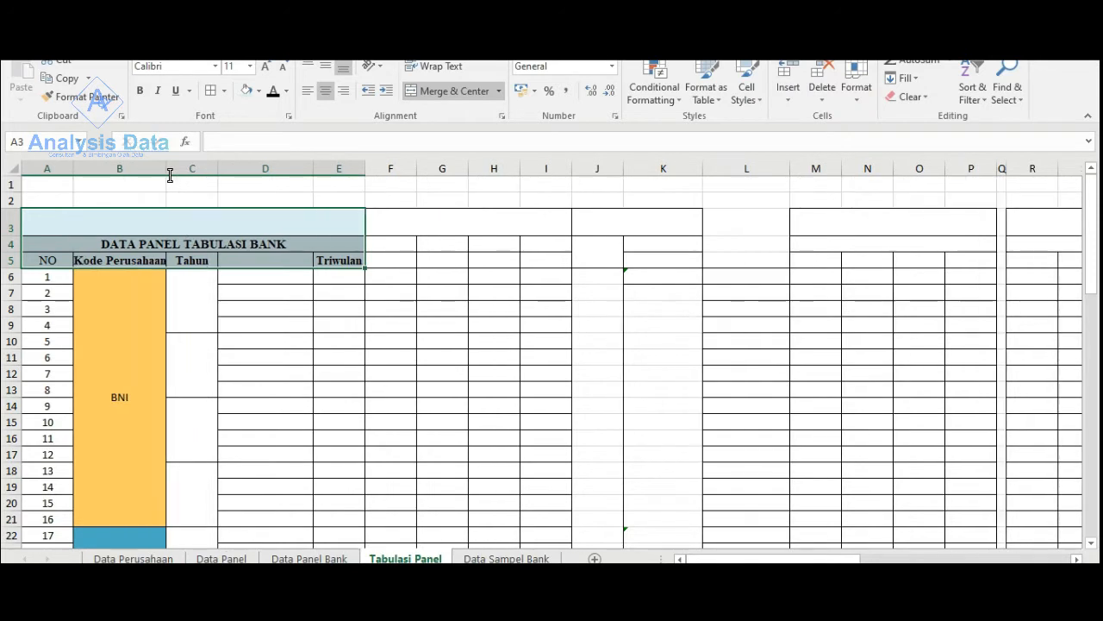
{"action": "left_click_drag", "start_coordinate": [13, 267], "coordinate": [18, 277]}
{"action": "left_click", "coordinate": [11, 270]}
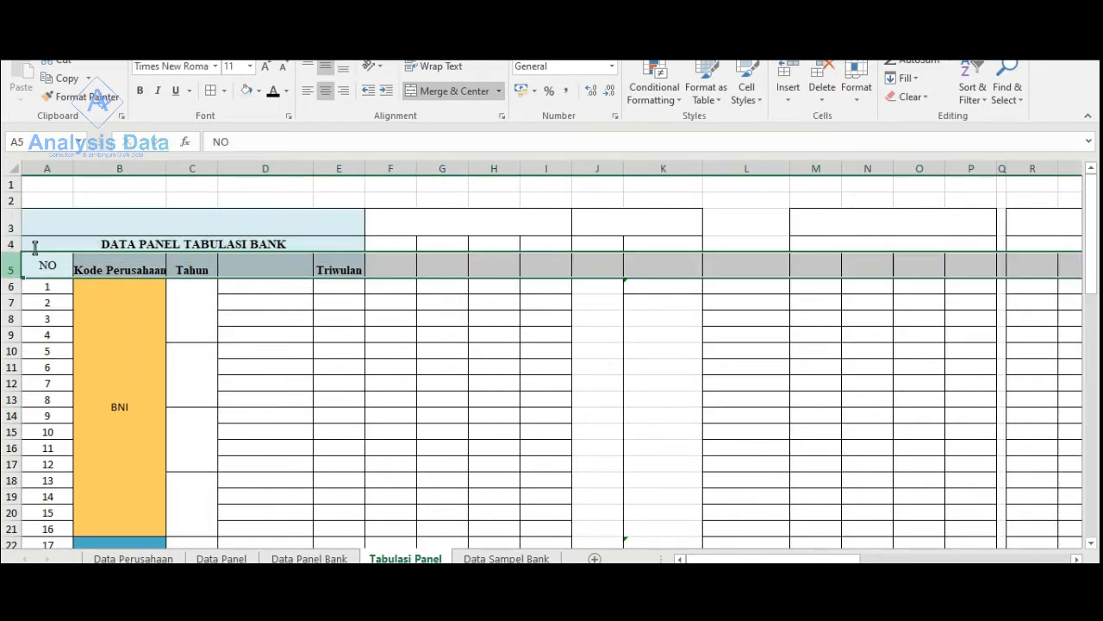
- Centre the row 5 headings horizontally and vertically, and widen column B slightly more
{"action": "left_click", "coordinate": [324, 92]}
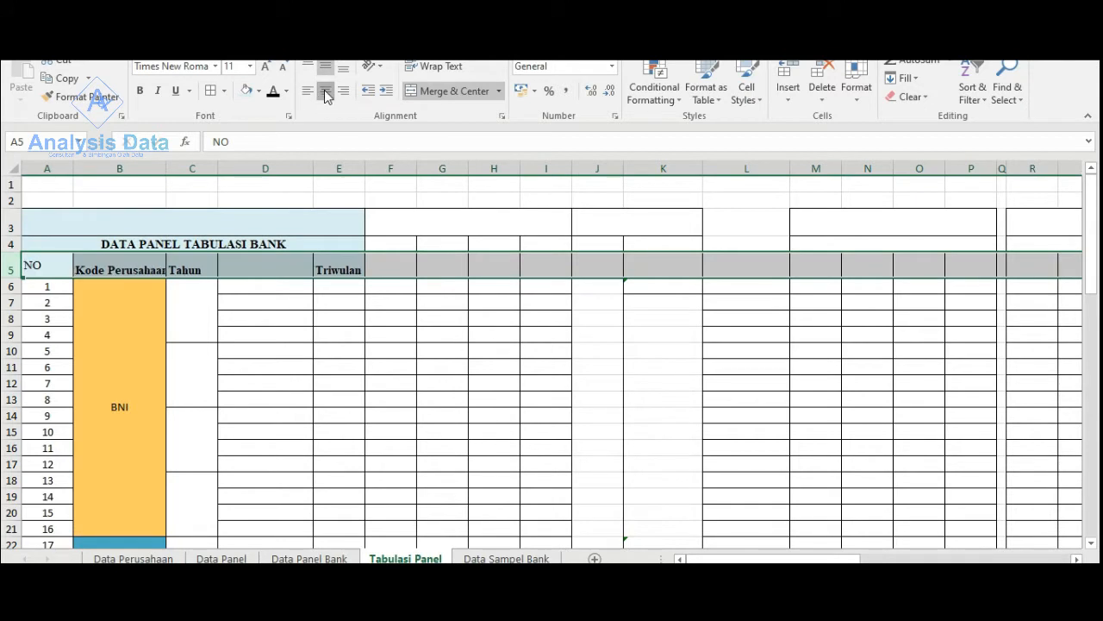
{"action": "left_click", "coordinate": [324, 92]}
{"action": "left_click", "coordinate": [326, 69]}
{"action": "left_click", "coordinate": [326, 69]}
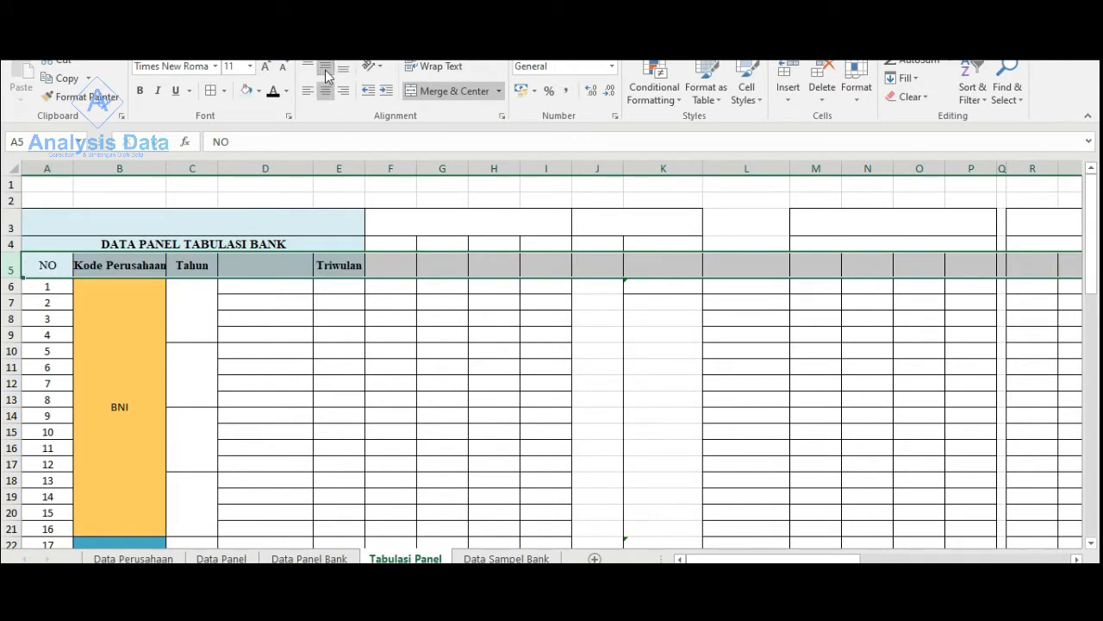
{"action": "left_click_drag", "start_coordinate": [168, 168], "coordinate": [178, 167]}
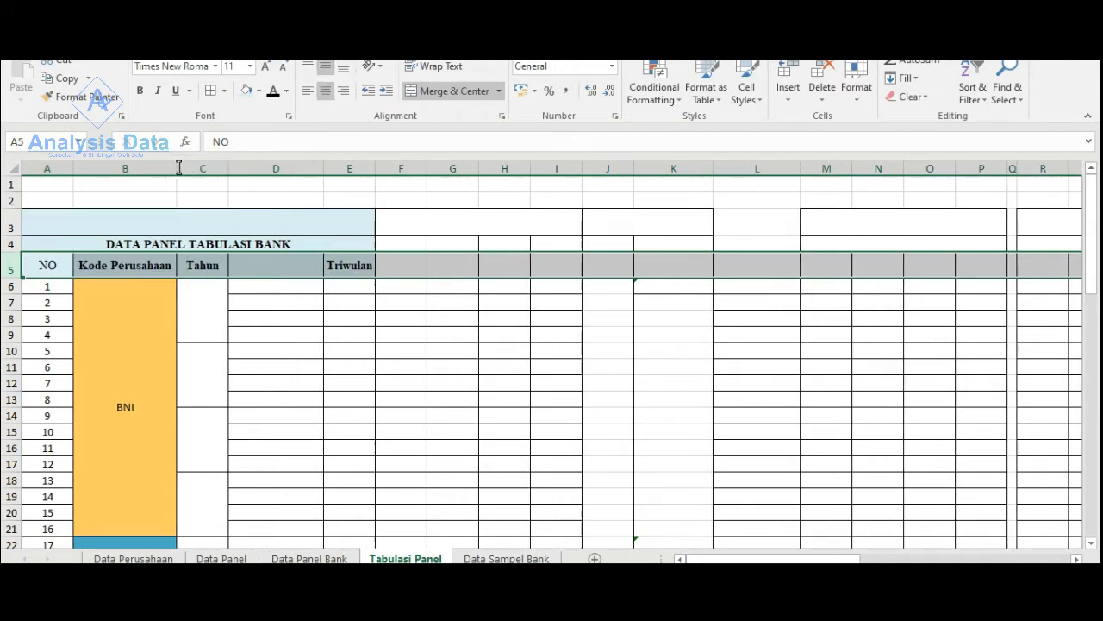
- Set the font colour of the whole Tahun column C to black
{"action": "scroll", "coordinate": [220, 234], "scroll_direction": "down", "scroll_amount": 2}
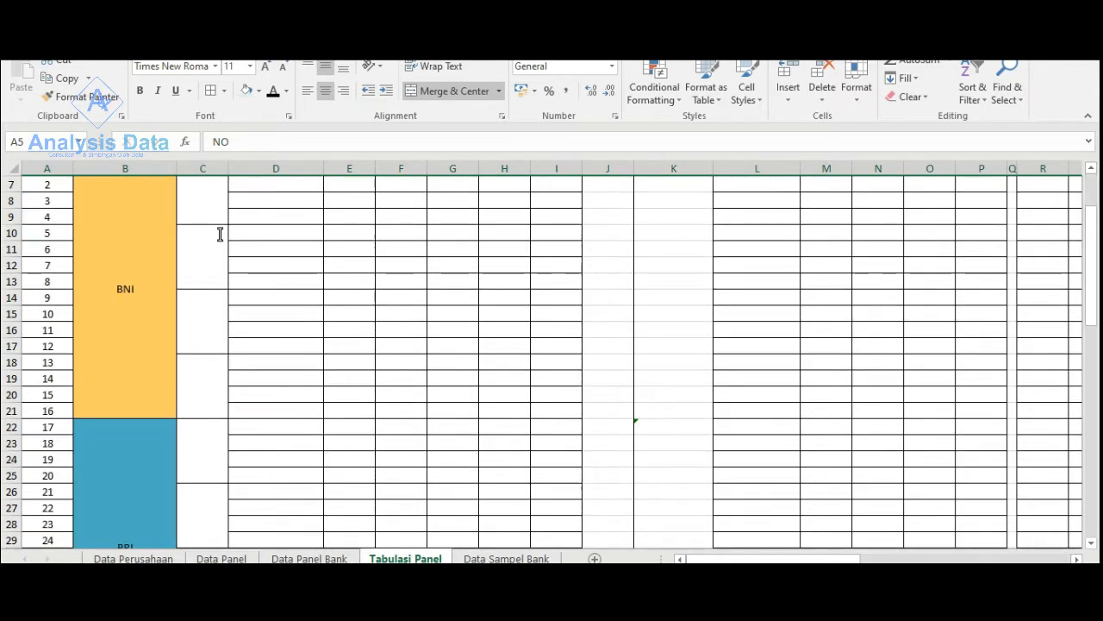
{"action": "scroll", "coordinate": [220, 235], "scroll_direction": "up", "scroll_amount": 2}
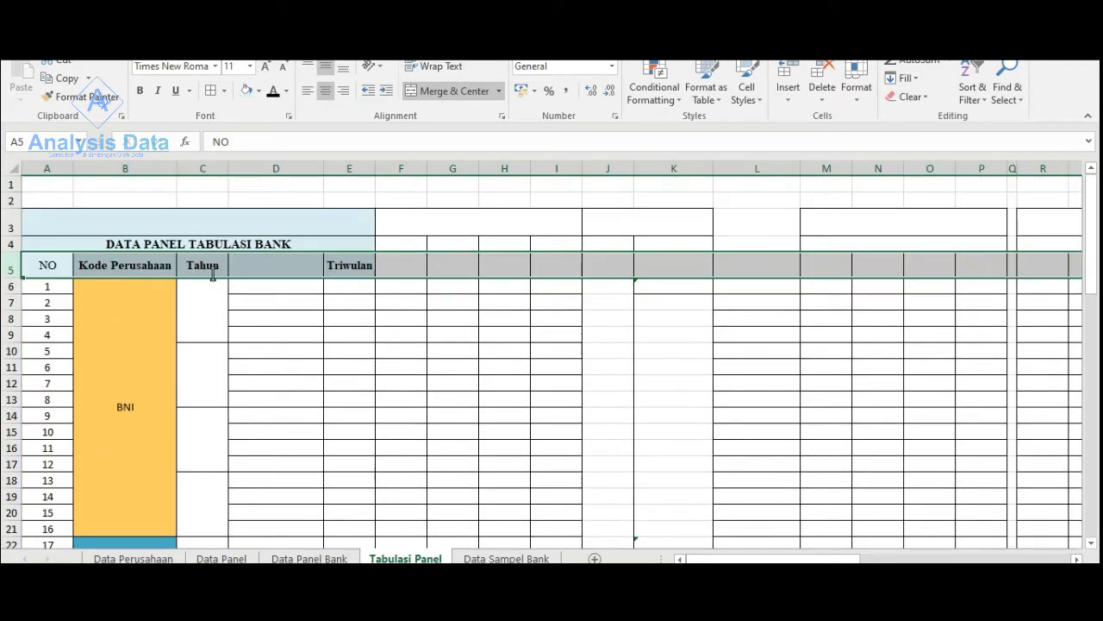
{"action": "scroll", "coordinate": [211, 465], "scroll_direction": "down", "scroll_amount": 2}
{"action": "scroll", "coordinate": [211, 413], "scroll_direction": "up", "scroll_amount": 2}
{"action": "left_click", "coordinate": [203, 168]}
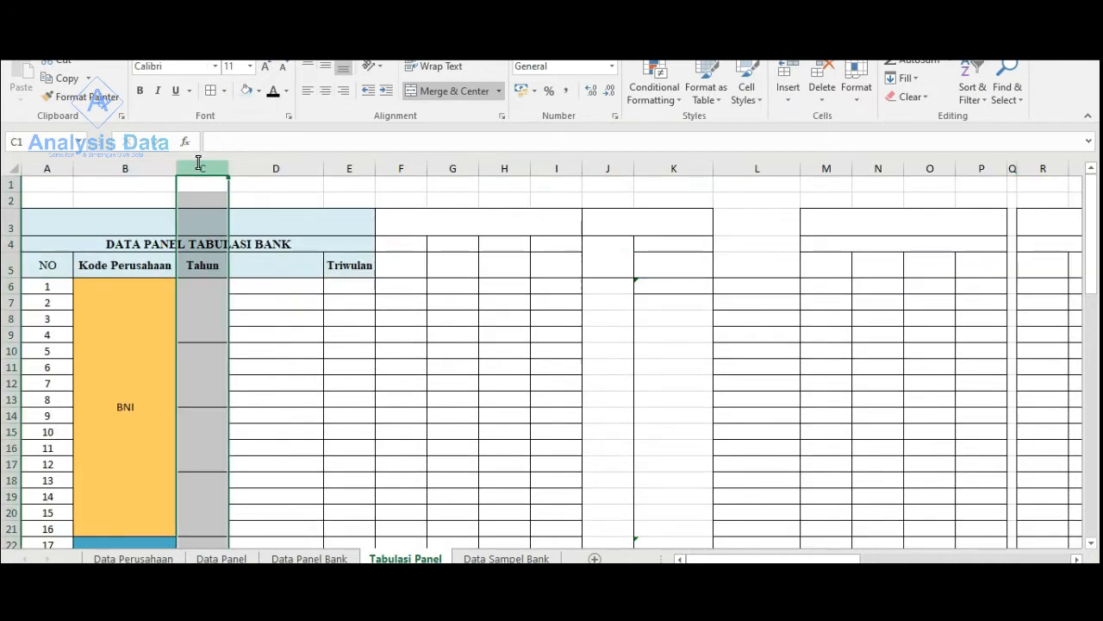
{"action": "left_click", "coordinate": [272, 90]}
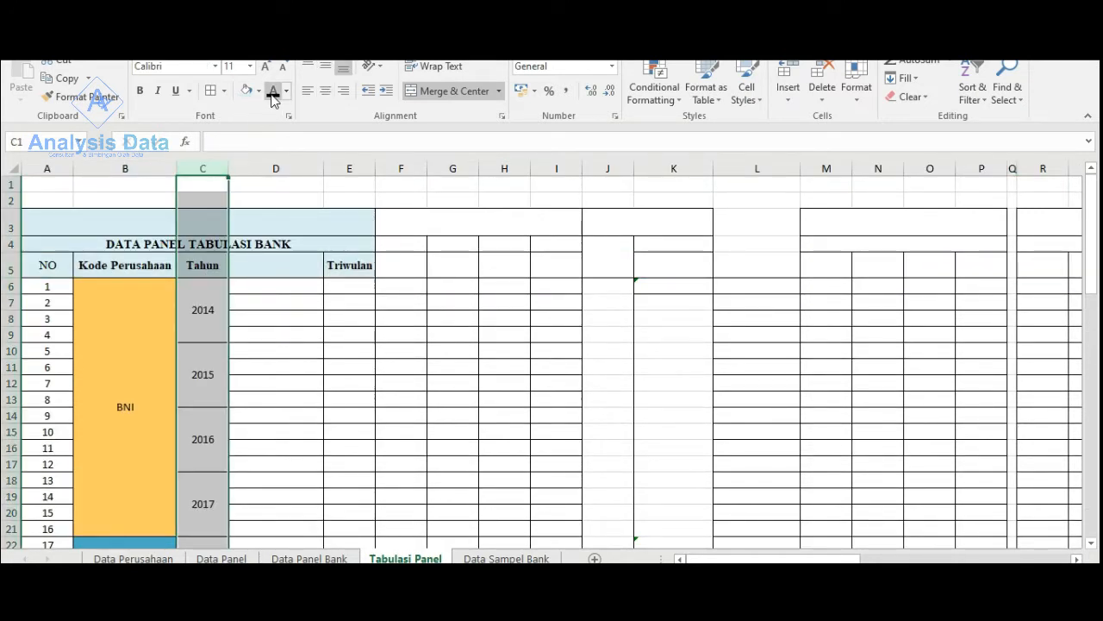
{"action": "left_click", "coordinate": [234, 317]}
- Examine the years in the Tahun column for each bank, down to the end of the table
{"action": "scroll", "coordinate": [211, 317], "scroll_direction": "down", "scroll_amount": 2}
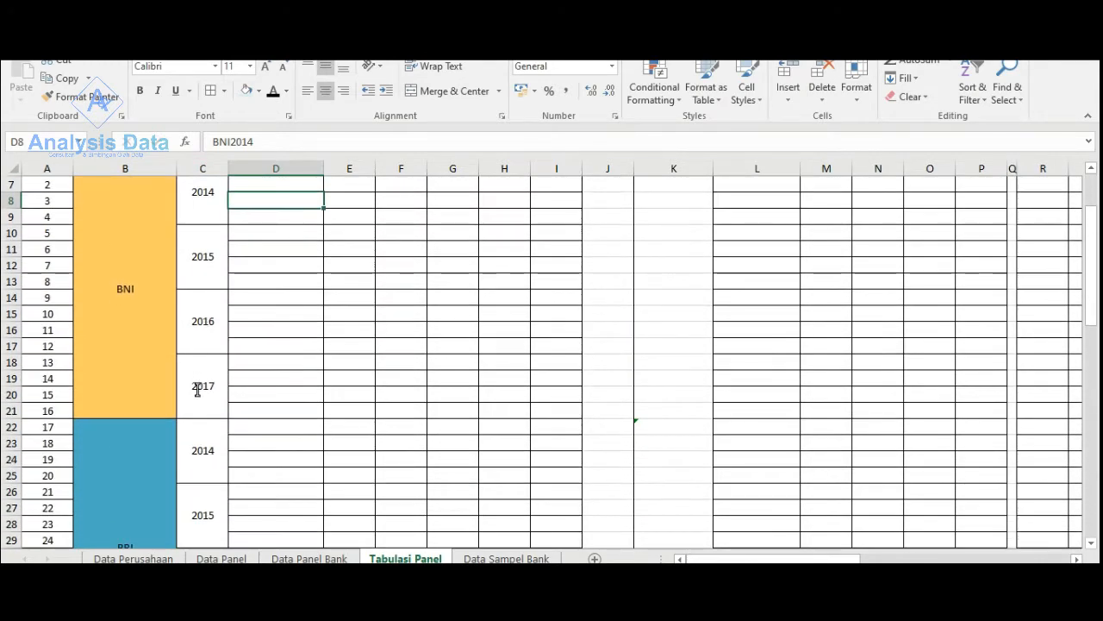
{"action": "scroll", "coordinate": [198, 389], "scroll_direction": "down", "scroll_amount": 4}
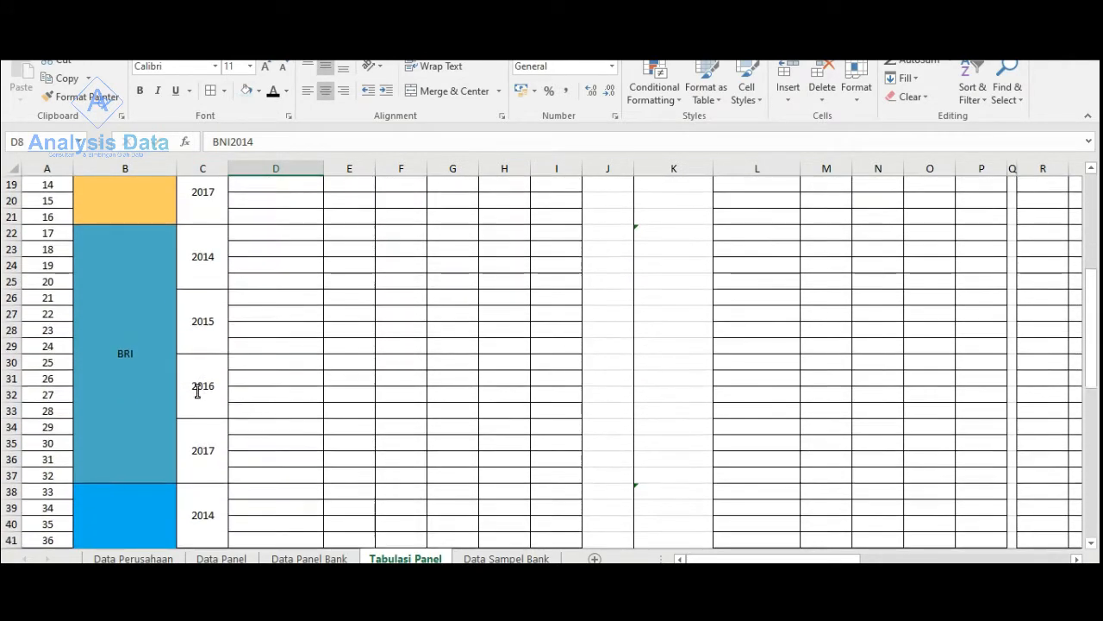
{"action": "scroll", "coordinate": [198, 390], "scroll_direction": "down", "scroll_amount": 4}
{"action": "scroll", "coordinate": [210, 335], "scroll_direction": "down", "scroll_amount": 1}
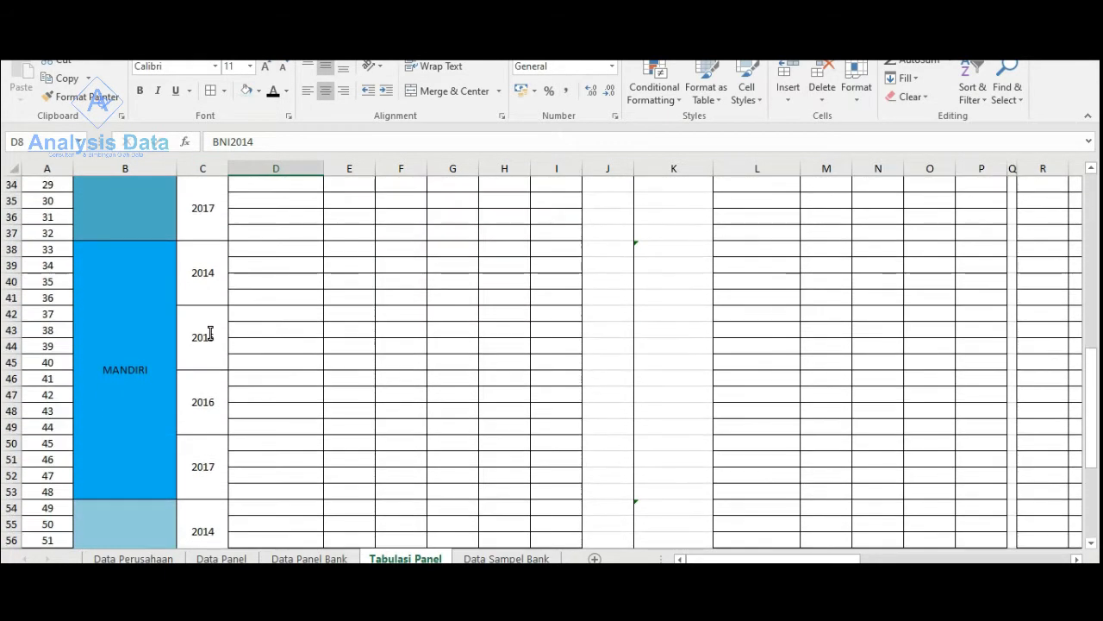
{"action": "scroll", "coordinate": [209, 334], "scroll_direction": "down", "scroll_amount": 2}
{"action": "scroll", "coordinate": [203, 386], "scroll_direction": "down", "scroll_amount": 3}
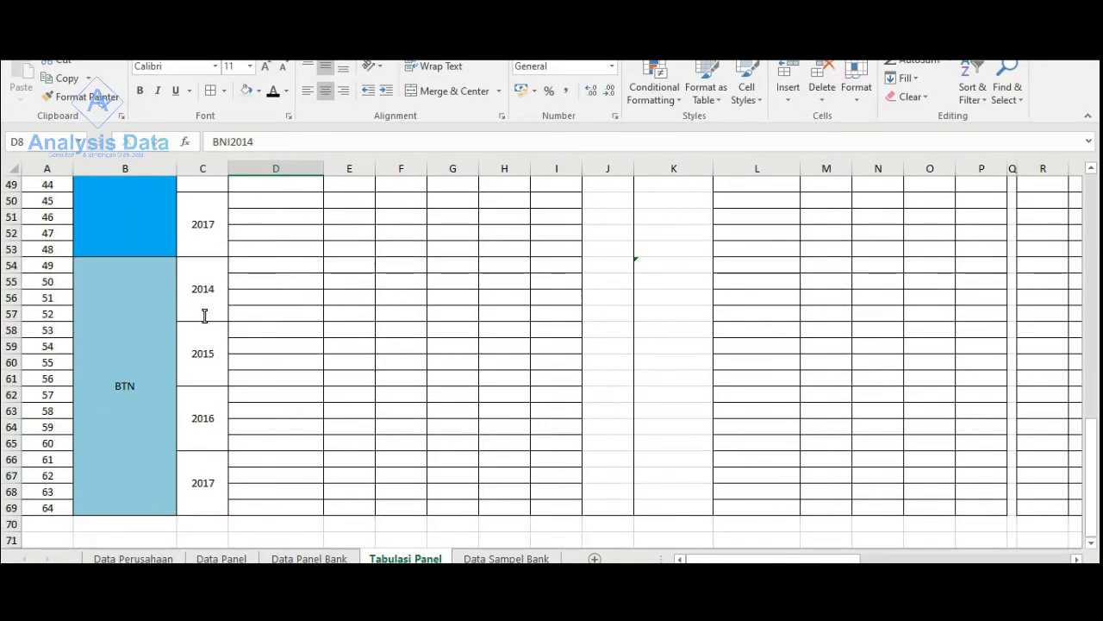
{"action": "scroll", "coordinate": [202, 319], "scroll_direction": "down", "scroll_amount": 3}
{"action": "scroll", "coordinate": [301, 357], "scroll_direction": "up", "scroll_amount": 19}
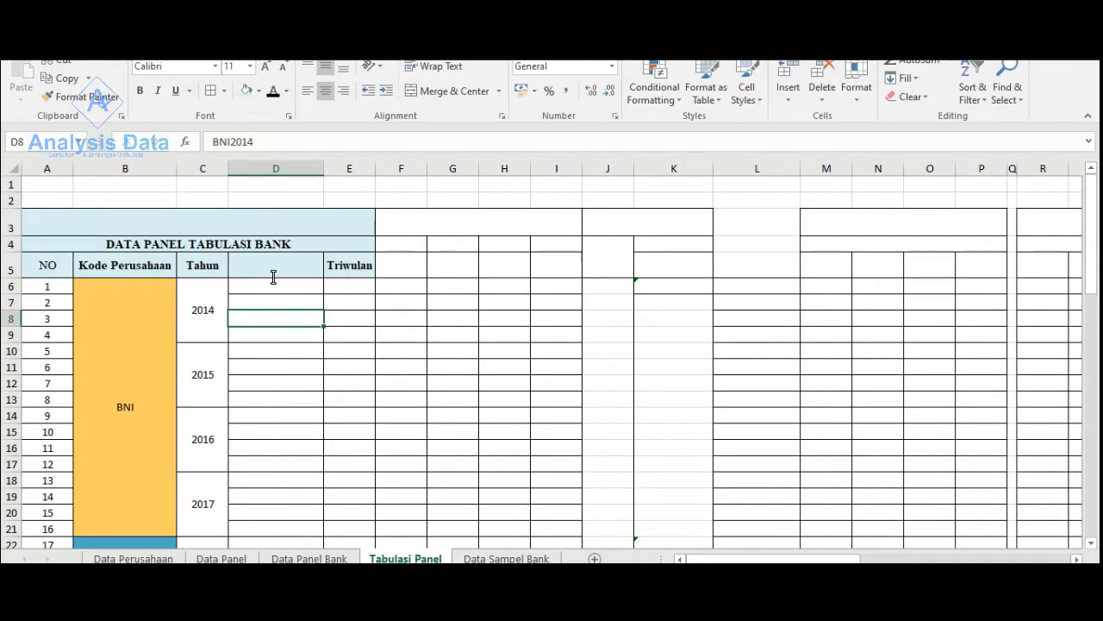
- Set the font colour of column D, which holds the combined bank and year codes, to black
{"action": "left_click", "coordinate": [281, 159]}
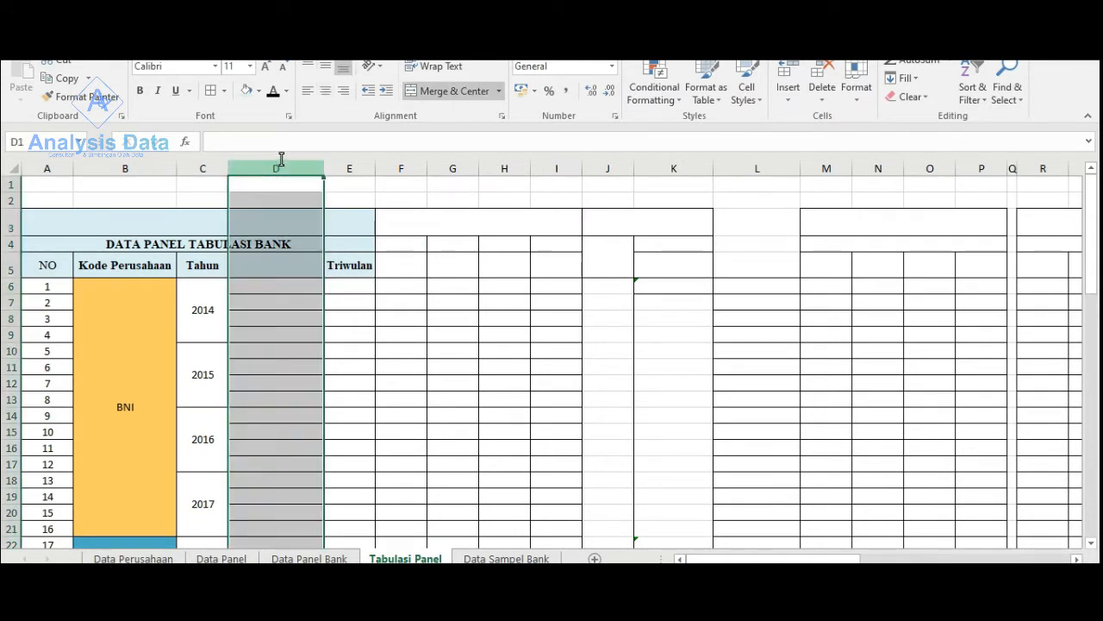
{"action": "left_click", "coordinate": [272, 91]}
{"action": "left_click", "coordinate": [276, 289]}
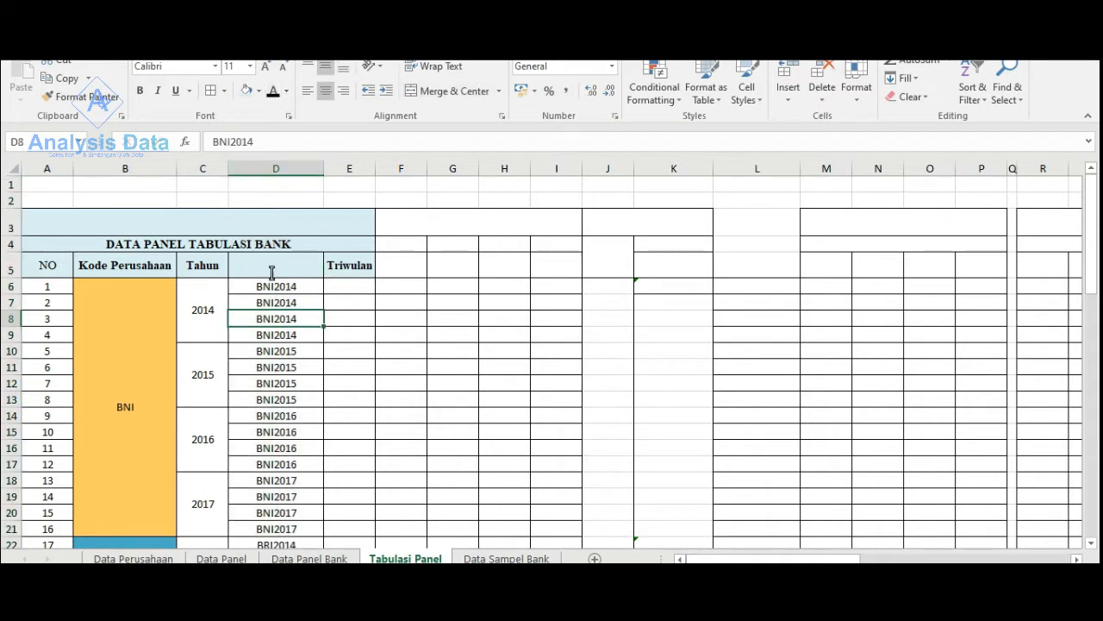
{"action": "left_click", "coordinate": [273, 264]}
{"action": "left_click", "coordinate": [400, 185]}
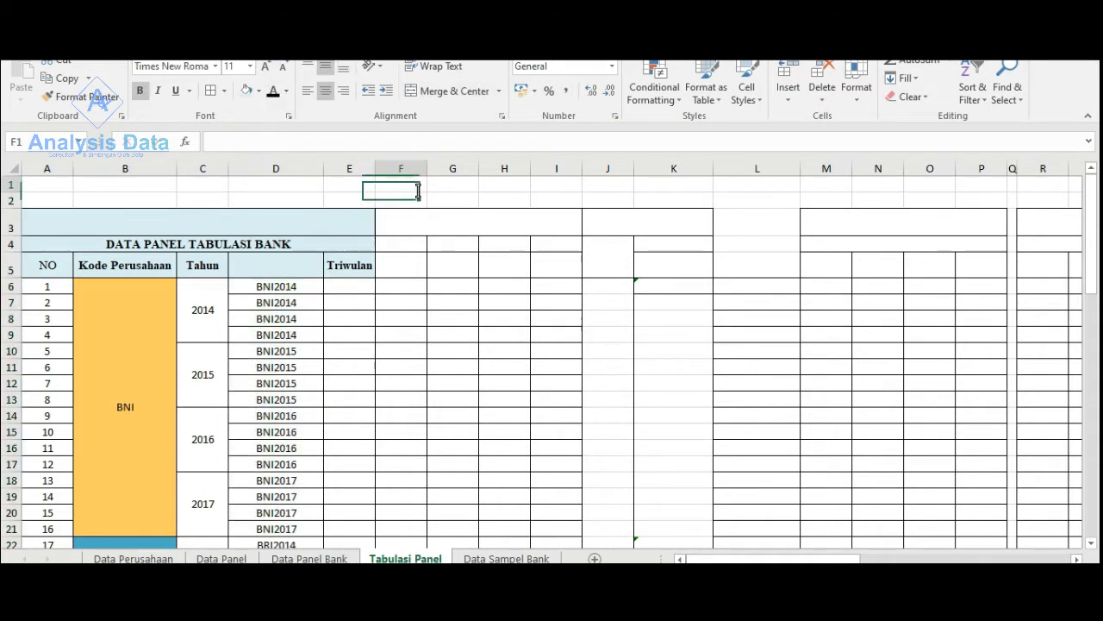
- Set the font colour of the whole Triwulan column E to black
{"action": "scroll", "coordinate": [269, 362], "scroll_direction": "down", "scroll_amount": 3}
{"action": "scroll", "coordinate": [270, 362], "scroll_direction": "down", "scroll_amount": 10}
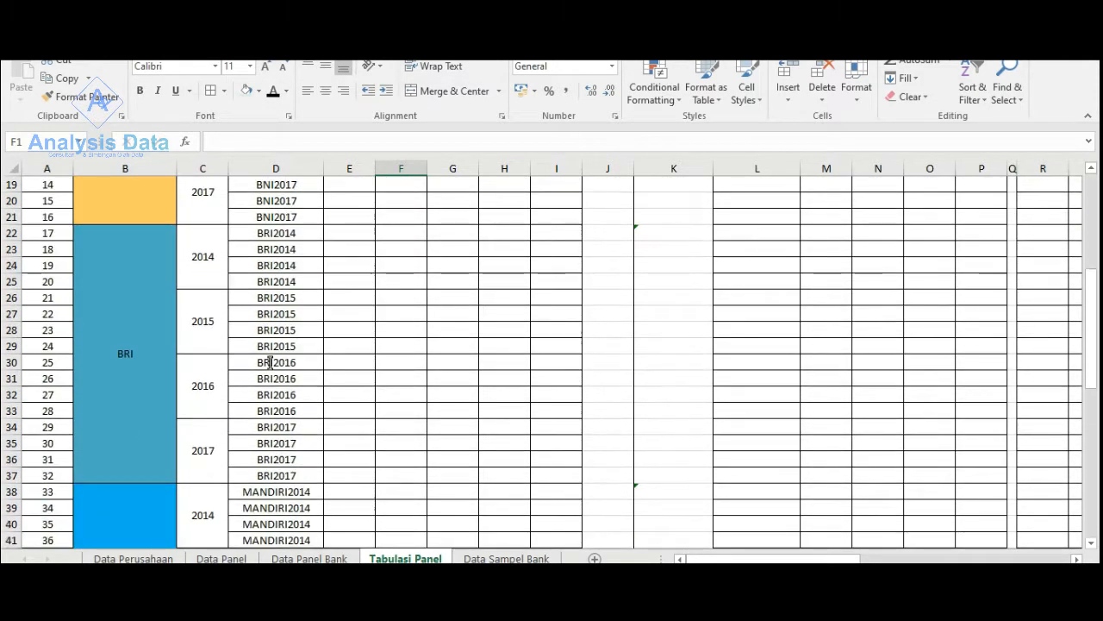
{"action": "scroll", "coordinate": [308, 394], "scroll_direction": "up", "scroll_amount": 4}
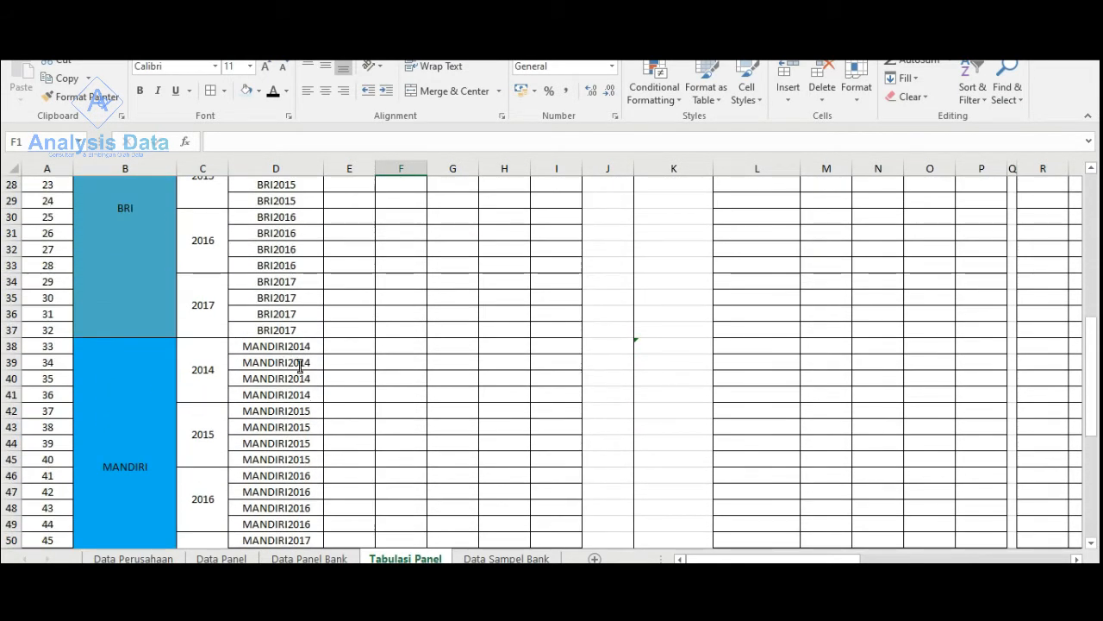
{"action": "scroll", "coordinate": [300, 364], "scroll_direction": "up", "scroll_amount": 9}
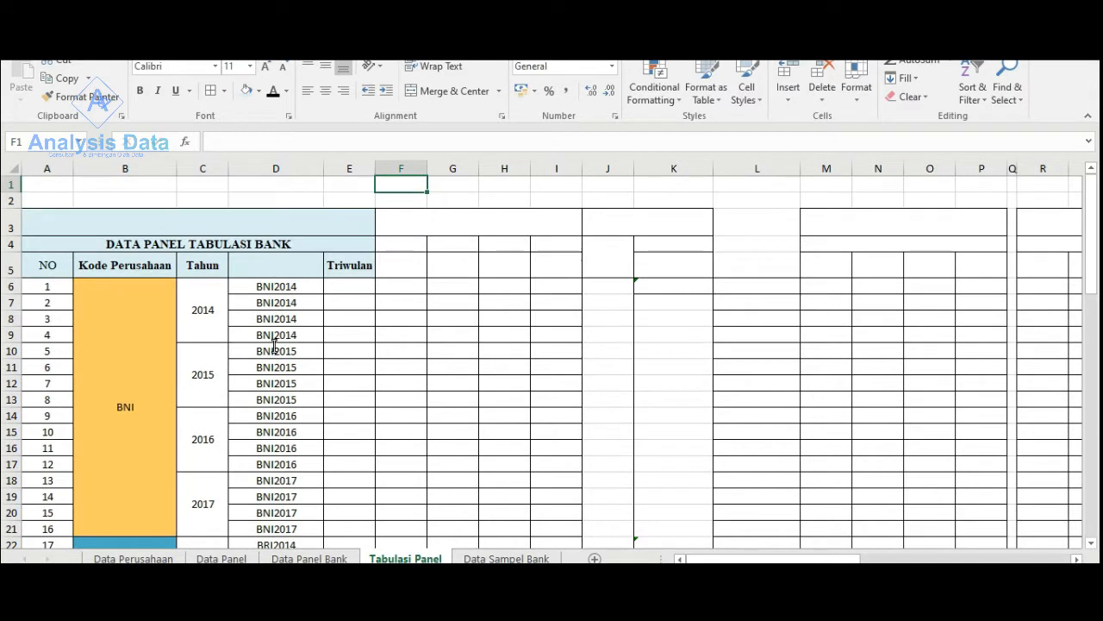
{"action": "left_click", "coordinate": [349, 168]}
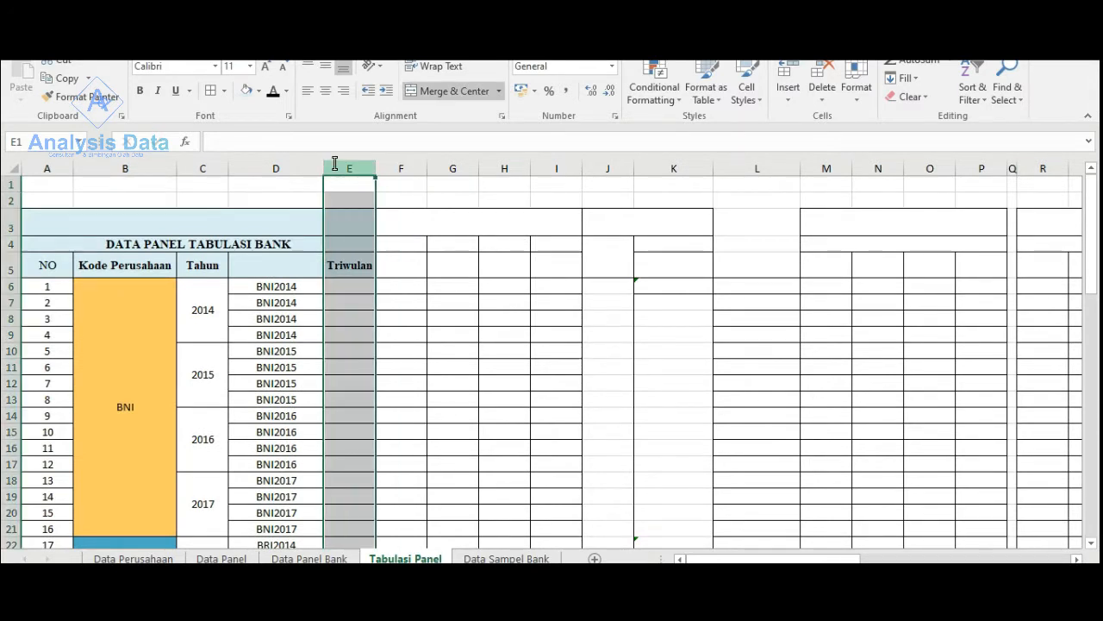
{"action": "left_click", "coordinate": [272, 90]}
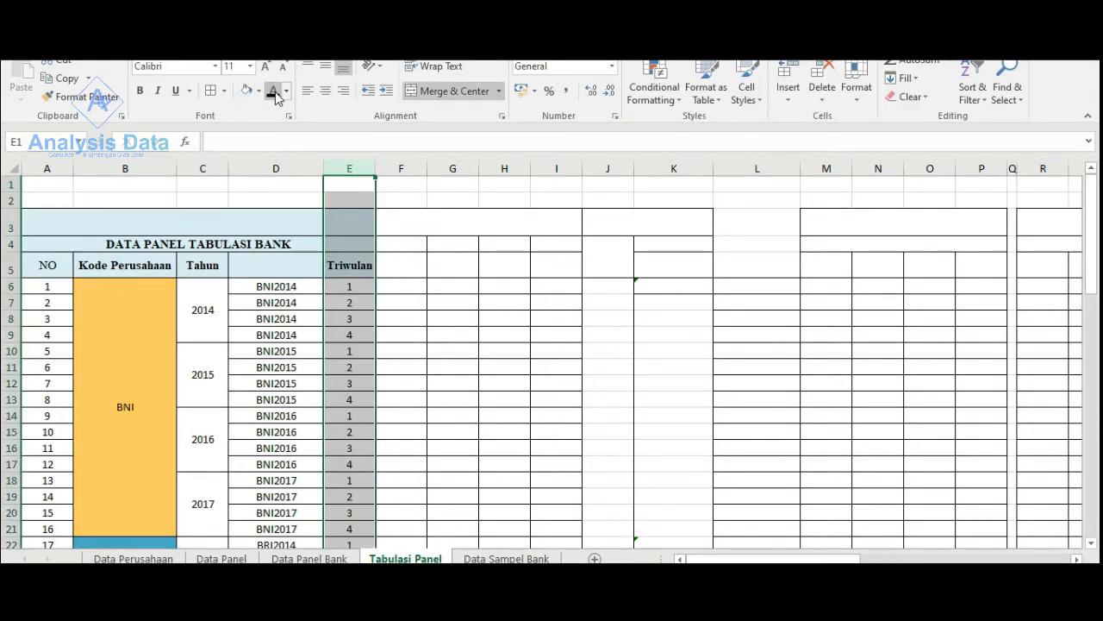
{"action": "left_click", "coordinate": [393, 288]}
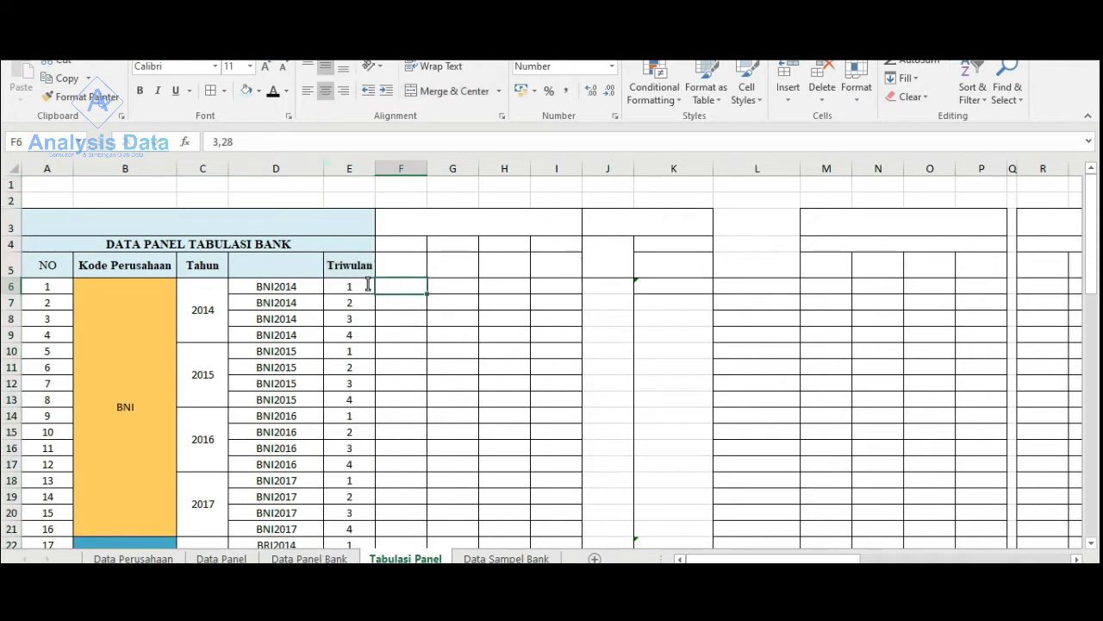
- Fill the first four quarter cells E6:E9 with the header's light blue
{"action": "left_click", "coordinate": [357, 339]}
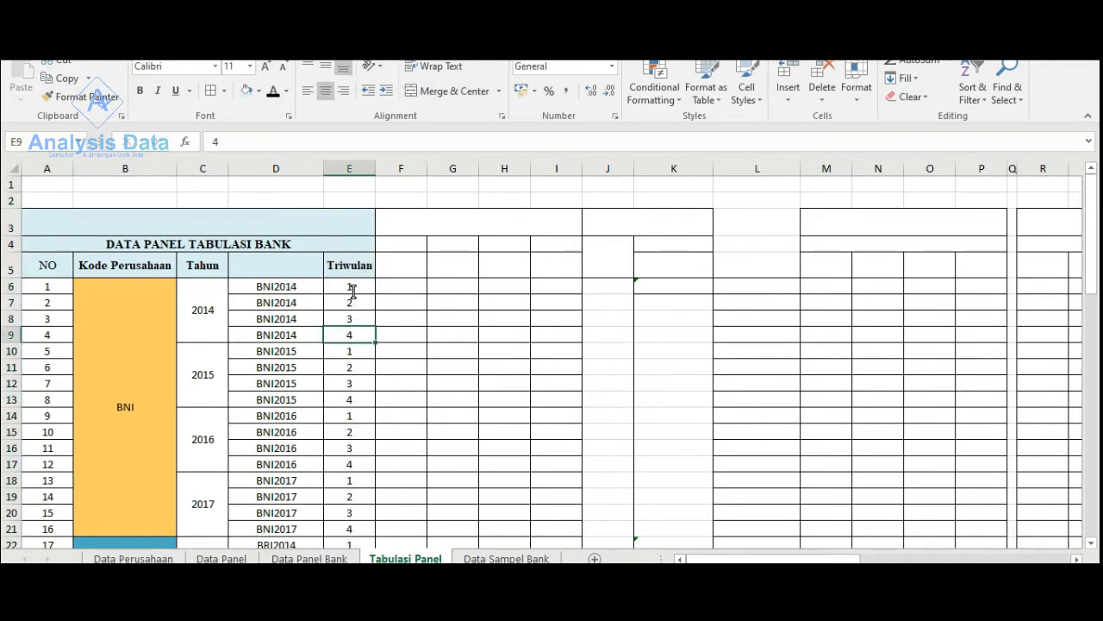
{"action": "left_click_drag", "start_coordinate": [353, 293], "coordinate": [350, 336]}
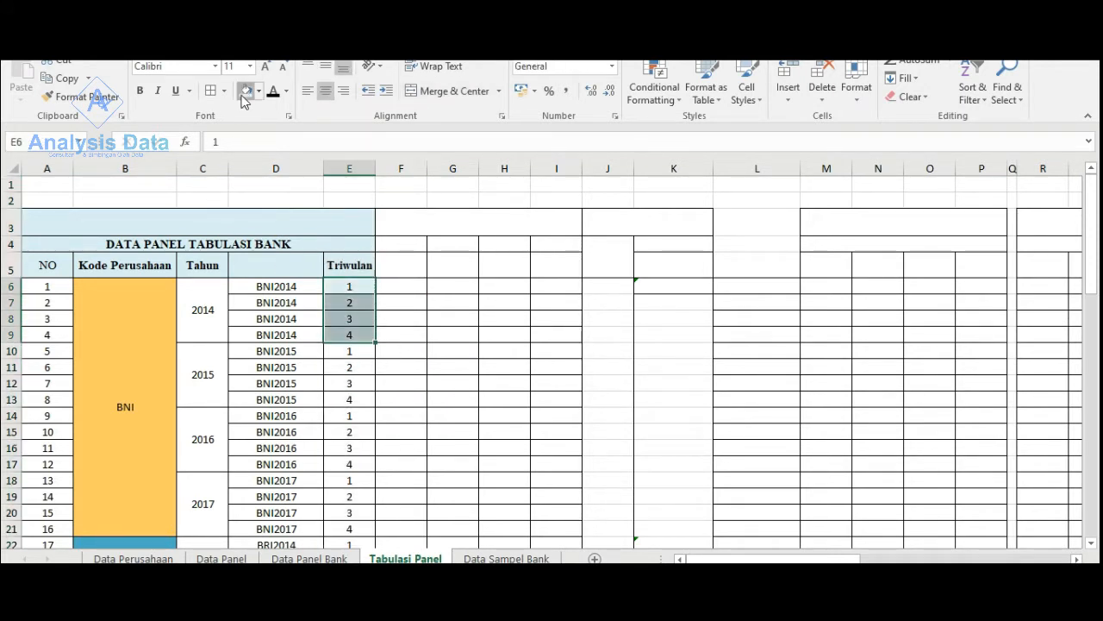
{"action": "left_click", "coordinate": [367, 432]}
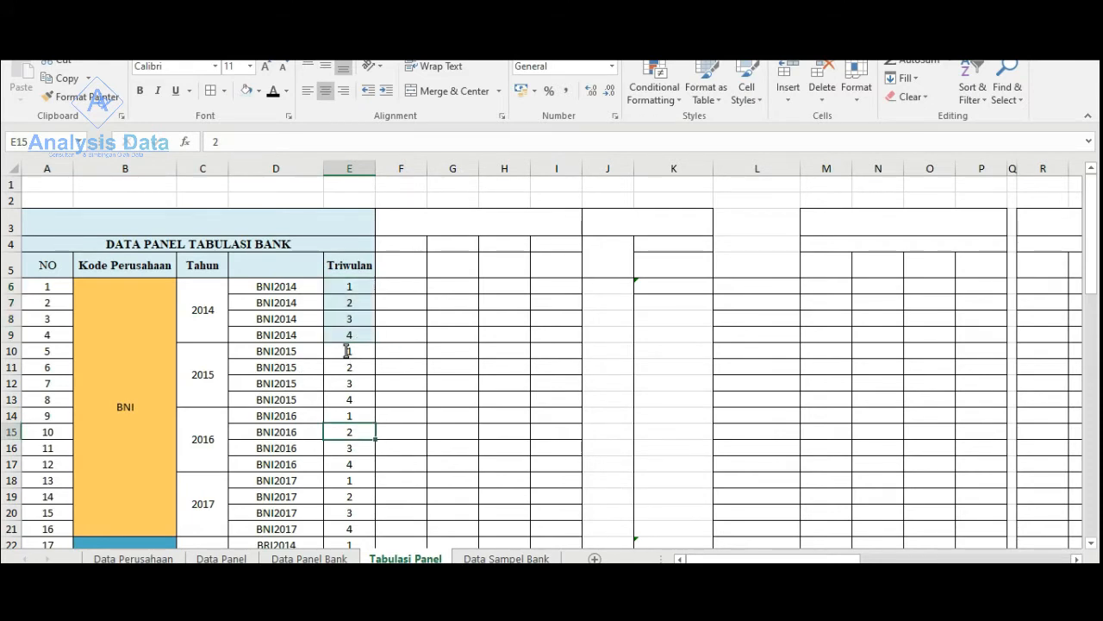
- Fill the remaining quarter cells E10:E69 in the Triwulan column with the same light blue
{"action": "scroll", "coordinate": [347, 351], "scroll_direction": "down", "scroll_amount": 1}
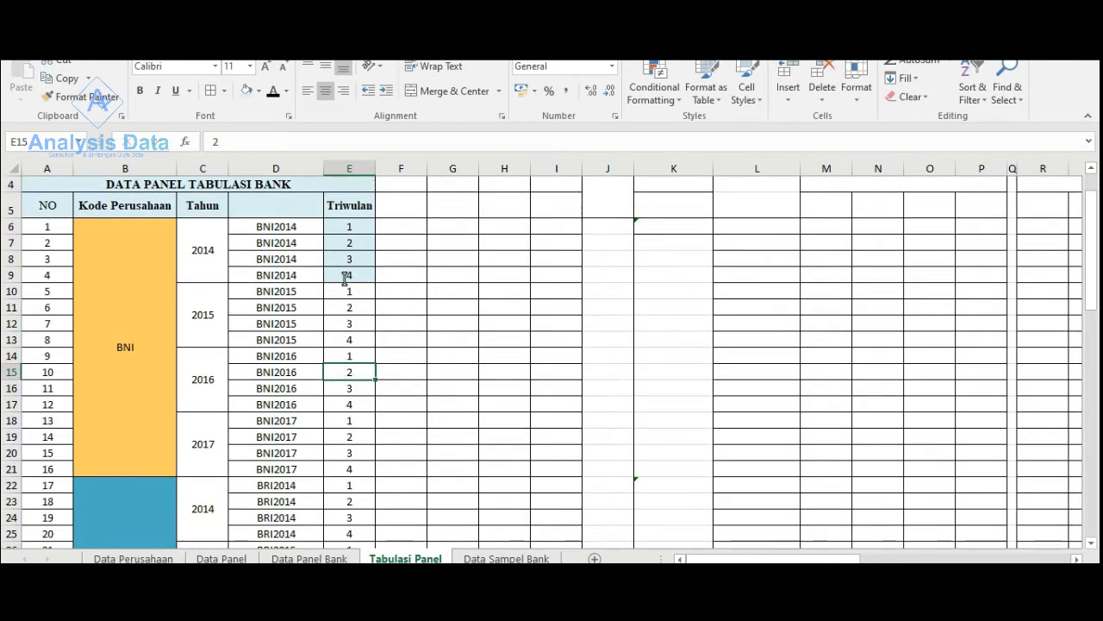
{"action": "scroll", "coordinate": [337, 356], "scroll_direction": "down", "scroll_amount": 6}
{"action": "scroll", "coordinate": [337, 357], "scroll_direction": "up", "scroll_amount": 7}
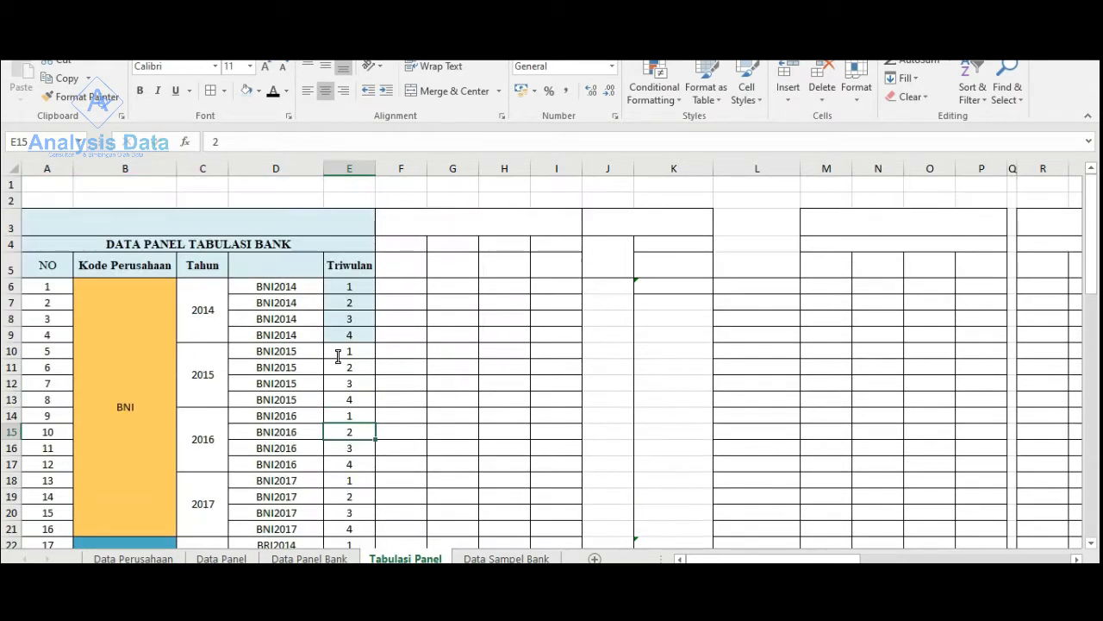
{"action": "left_click", "coordinate": [342, 348]}
{"action": "scroll", "coordinate": [345, 354], "scroll_direction": "down", "scroll_amount": 19}
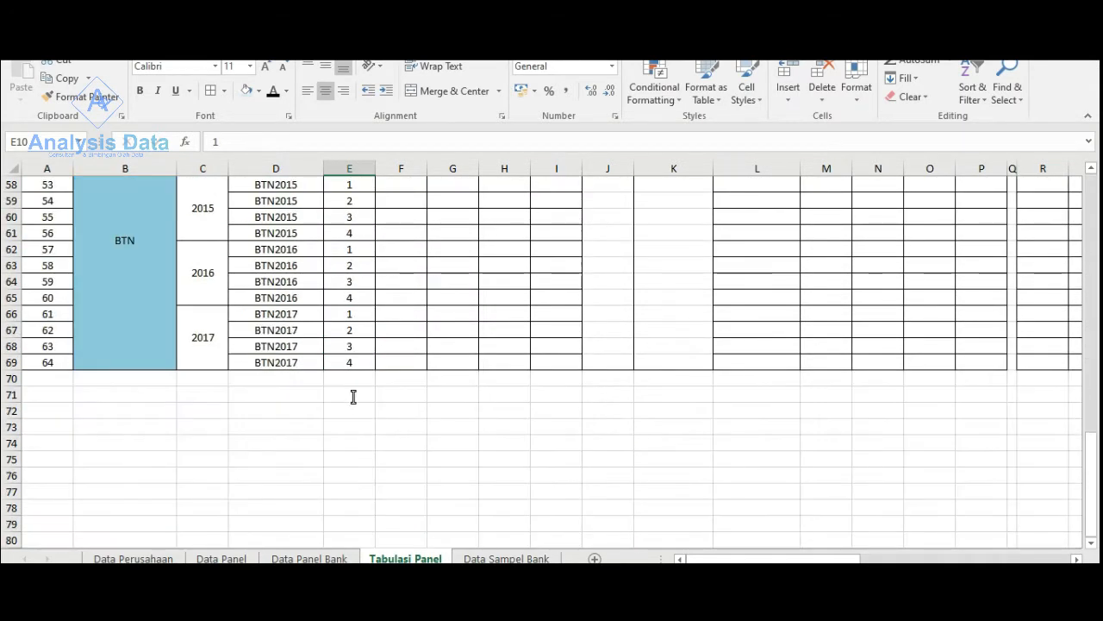
{"action": "left_click", "coordinate": [351, 362], "text": "shift"}
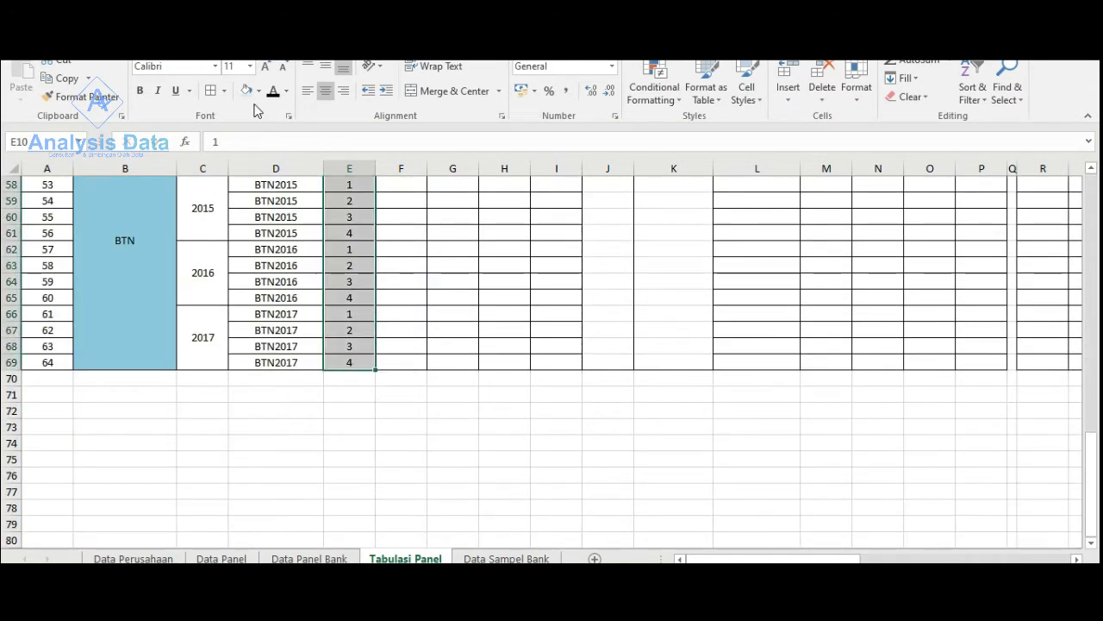
{"action": "scroll", "coordinate": [382, 266], "scroll_direction": "up", "scroll_amount": 19}
{"action": "left_click", "coordinate": [492, 365]}
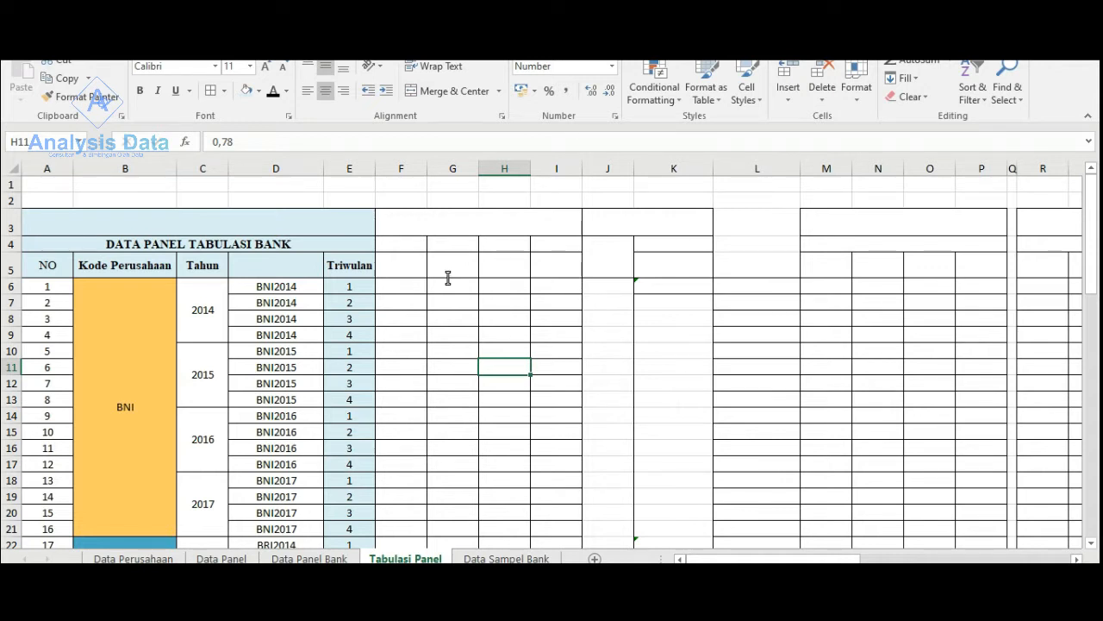
- Fill the variable header block F3:I5 with standard orange and set its font colour to black
{"action": "left_click_drag", "start_coordinate": [401, 247], "coordinate": [479, 243]}
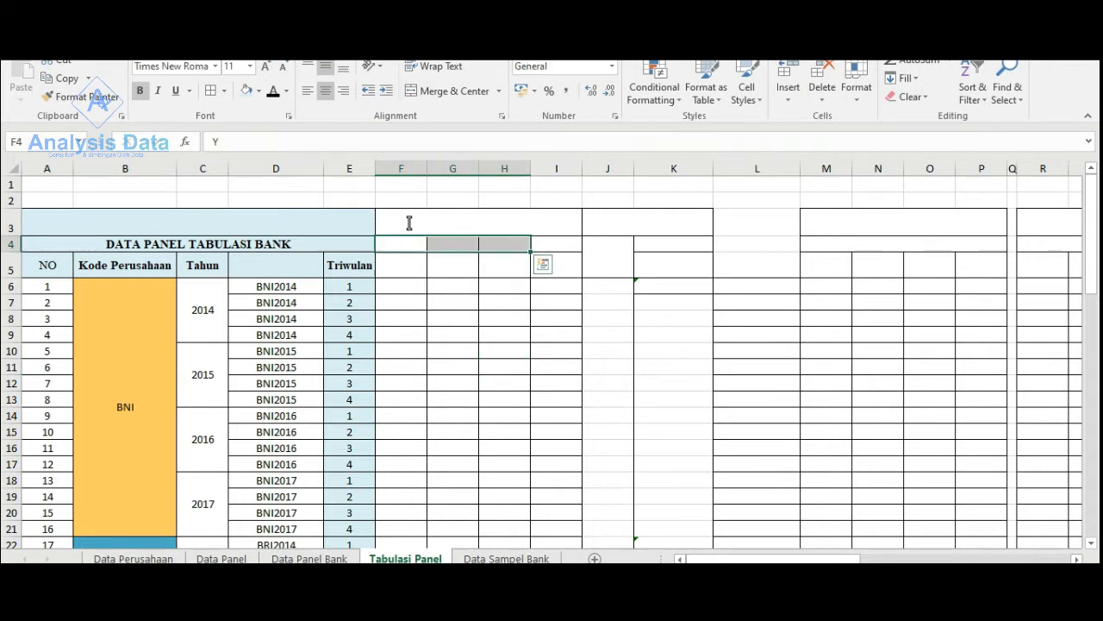
{"action": "left_click_drag", "start_coordinate": [420, 224], "coordinate": [532, 270]}
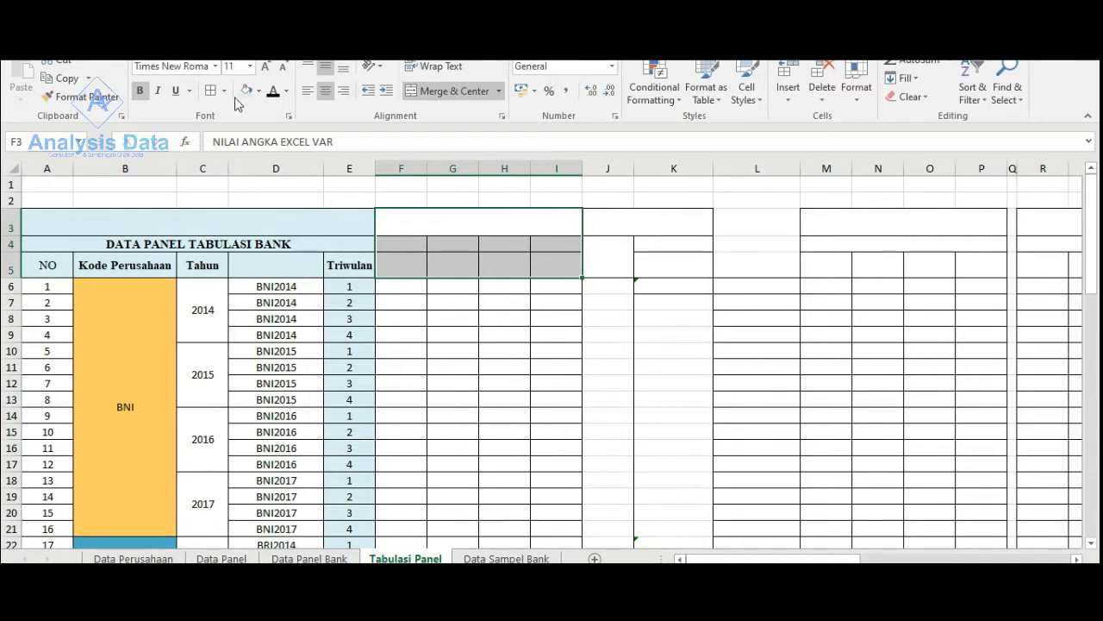
{"action": "left_click", "coordinate": [258, 92]}
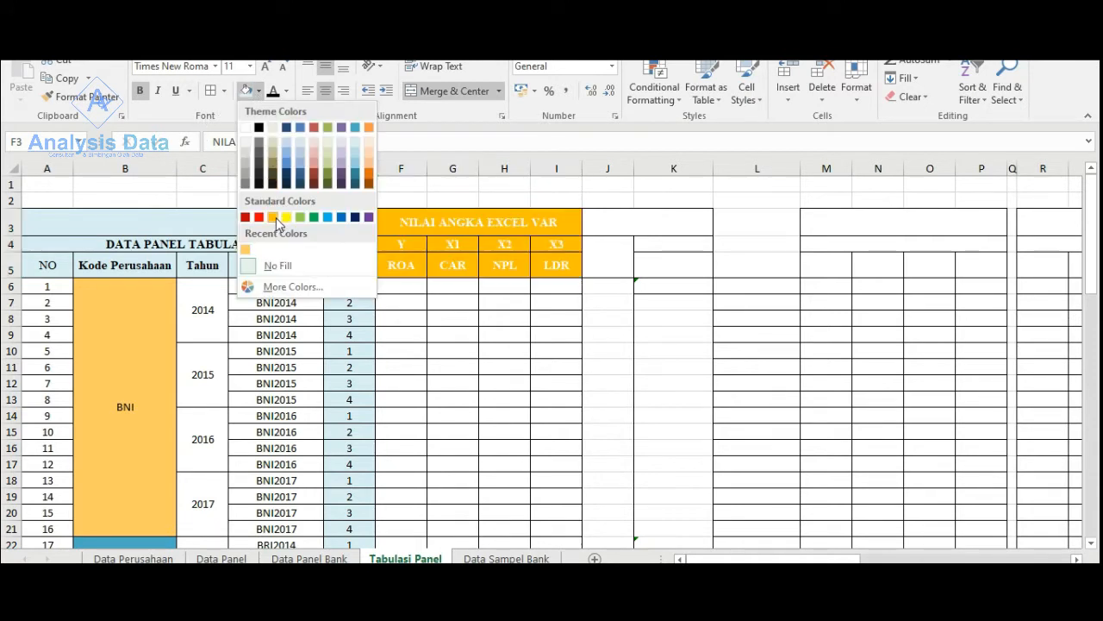
{"action": "left_click", "coordinate": [274, 217]}
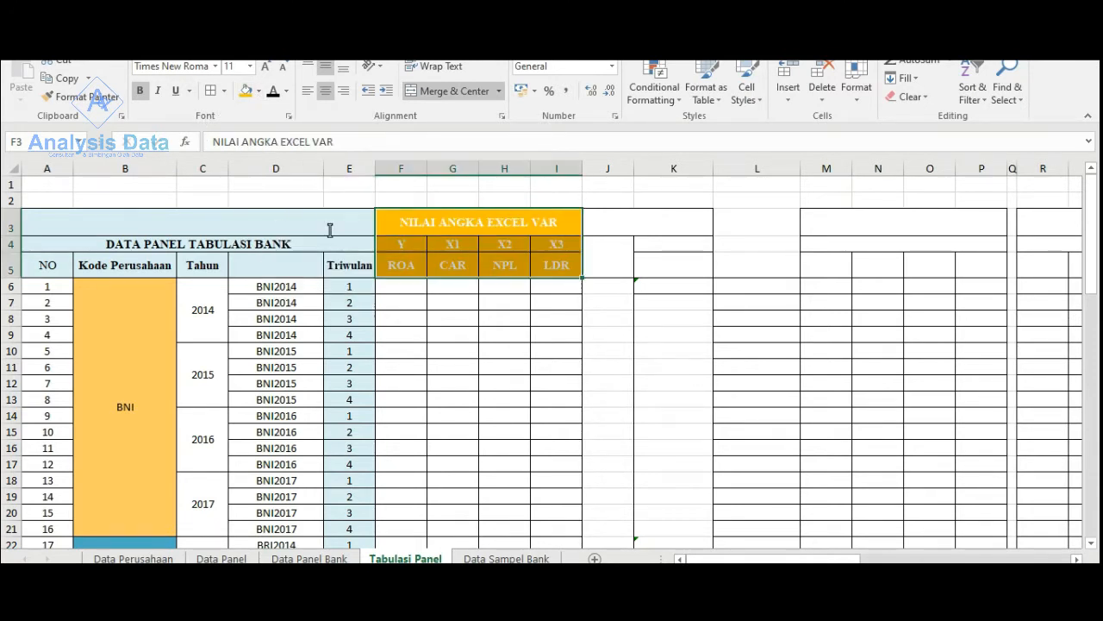
{"action": "left_click", "coordinate": [273, 92]}
{"action": "left_click", "coordinate": [514, 329]}
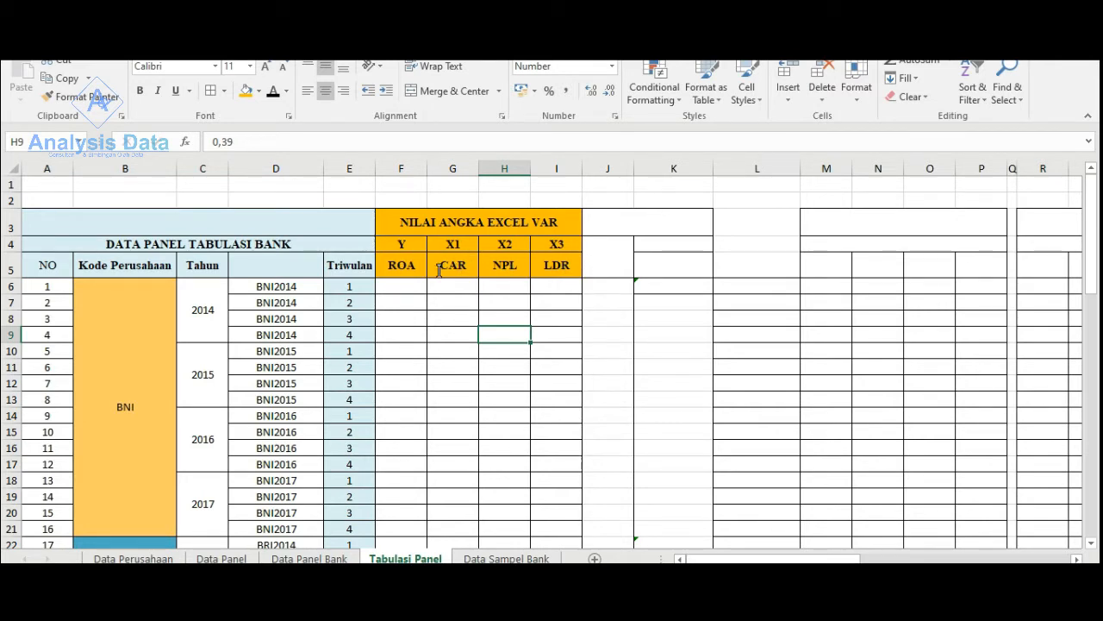
- Set the font colour of the ROA, CAR, NPL and LDR values in F6:I69 to black
{"action": "scroll", "coordinate": [527, 299], "scroll_direction": "down", "scroll_amount": 2}
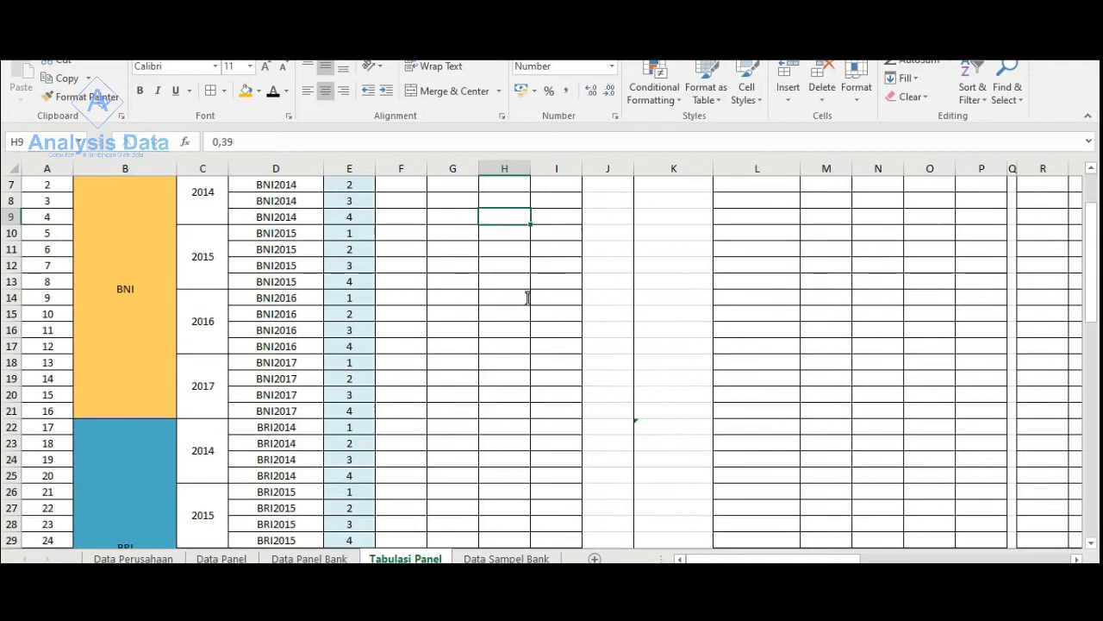
{"action": "scroll", "coordinate": [520, 299], "scroll_direction": "up", "scroll_amount": 2}
{"action": "left_click", "coordinate": [421, 287]}
{"action": "left_click_drag", "start_coordinate": [421, 287], "coordinate": [544, 524]}
{"action": "left_click", "coordinate": [273, 96]}
{"action": "scroll", "coordinate": [273, 99], "scroll_direction": "up", "scroll_amount": 16}
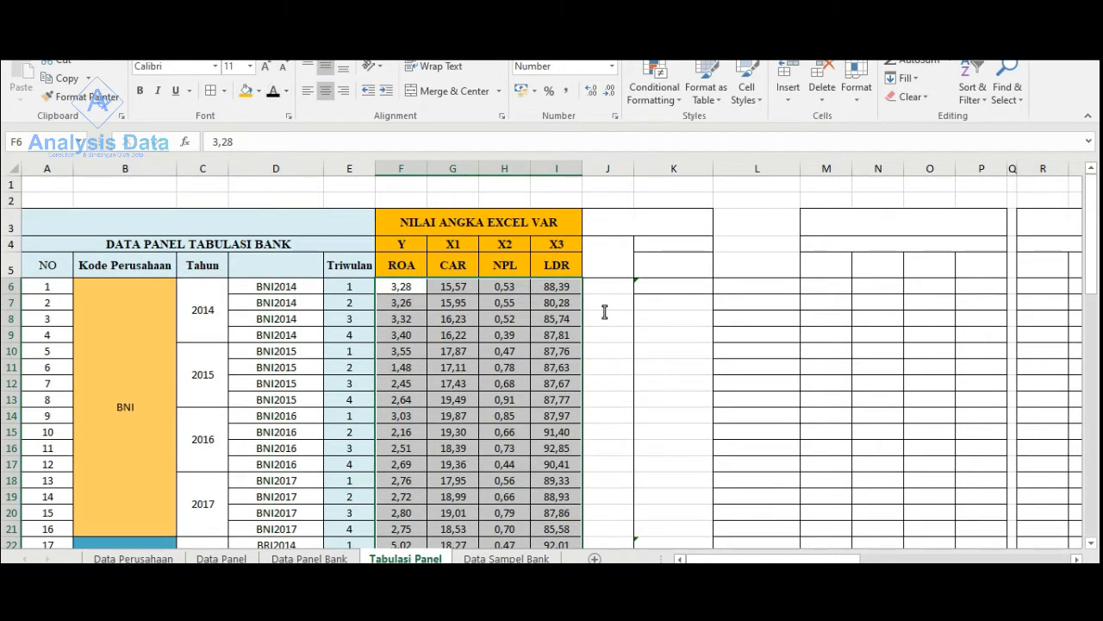
{"action": "left_click", "coordinate": [452, 368]}
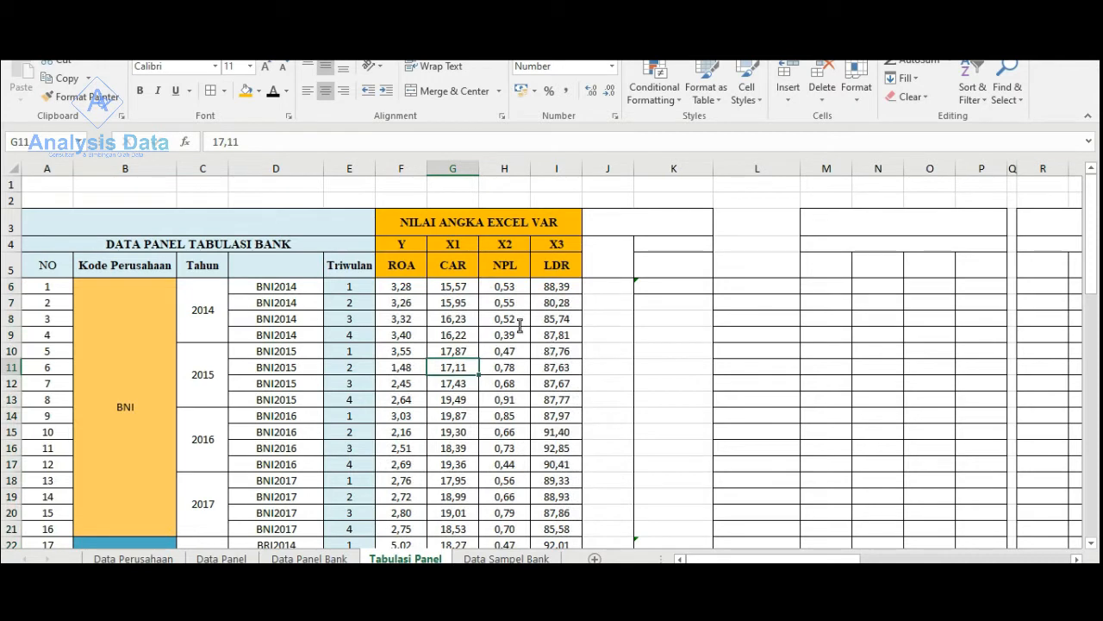
- Examine the quarterly ROA, CAR, NPL and LDR values across the banks and years
{"action": "left_click", "coordinate": [402, 289]}
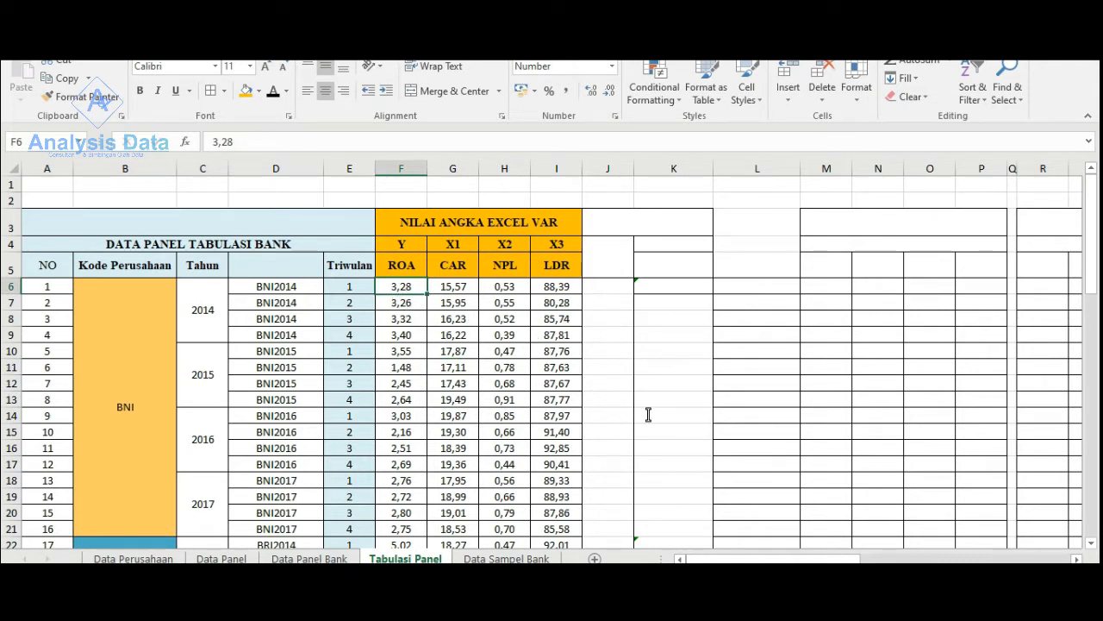
{"action": "mouse_move", "coordinate": [729, 559]}
{"action": "left_mouse_down"}
{"action": "mouse_move", "coordinate": [759, 559]}
{"action": "mouse_move", "coordinate": [738, 558]}
{"action": "left_mouse_up"}
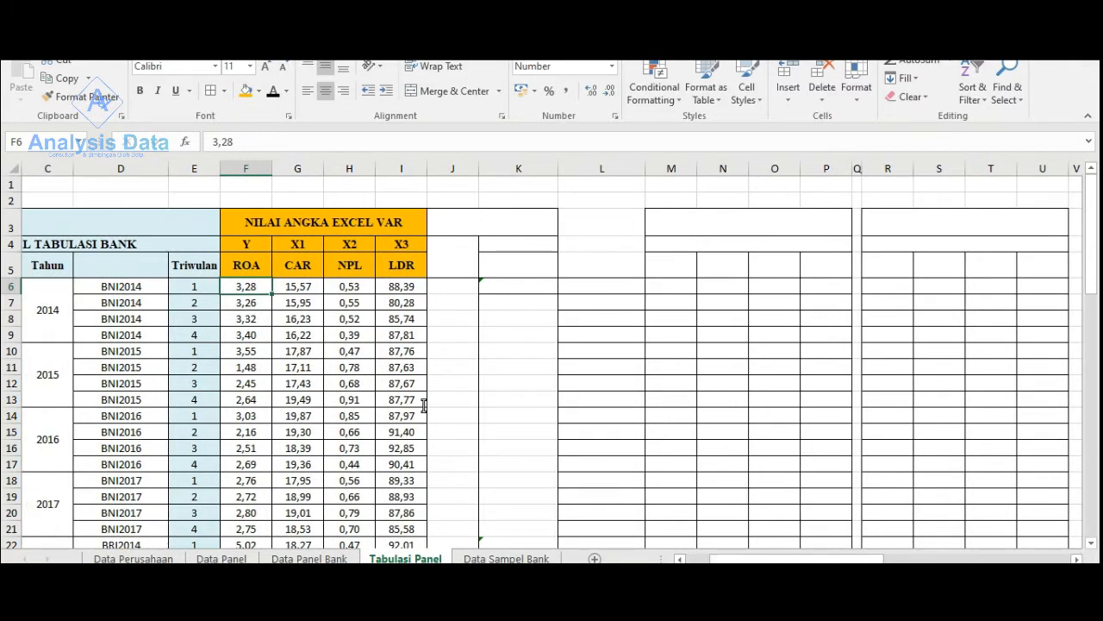
{"action": "scroll", "coordinate": [424, 405], "scroll_direction": "down", "scroll_amount": 2}
{"action": "scroll", "coordinate": [424, 403], "scroll_direction": "up", "scroll_amount": 2}
{"action": "scroll", "coordinate": [424, 403], "scroll_direction": "down", "scroll_amount": 3}
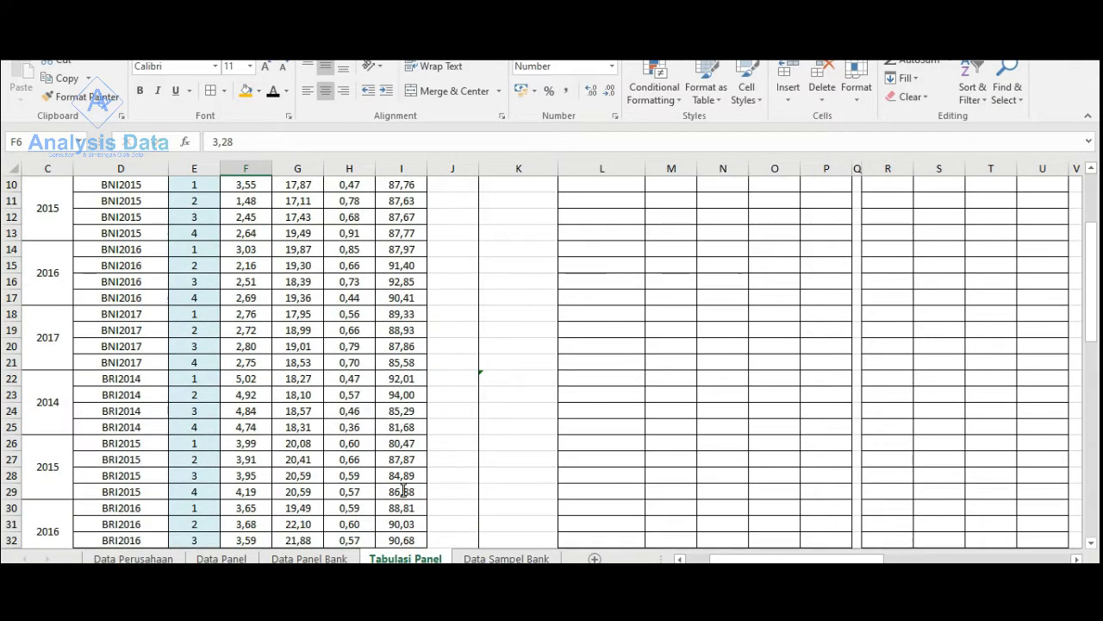
{"action": "scroll", "coordinate": [402, 490], "scroll_direction": "down", "scroll_amount": 5}
{"action": "scroll", "coordinate": [398, 414], "scroll_direction": "up", "scroll_amount": 4}
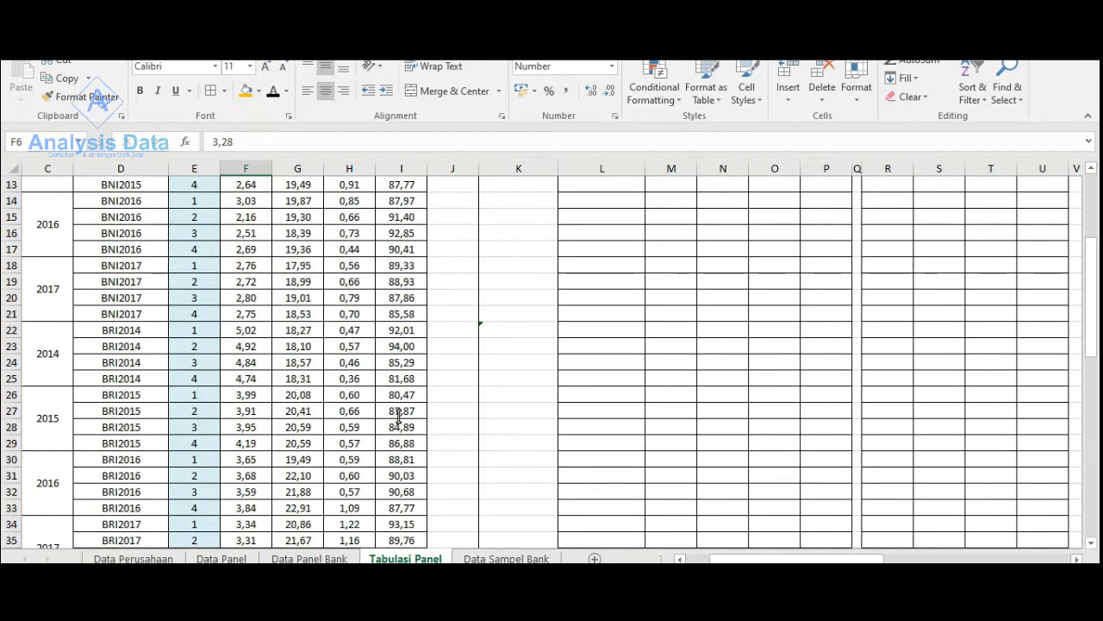
{"action": "scroll", "coordinate": [398, 416], "scroll_direction": "up", "scroll_amount": 4}
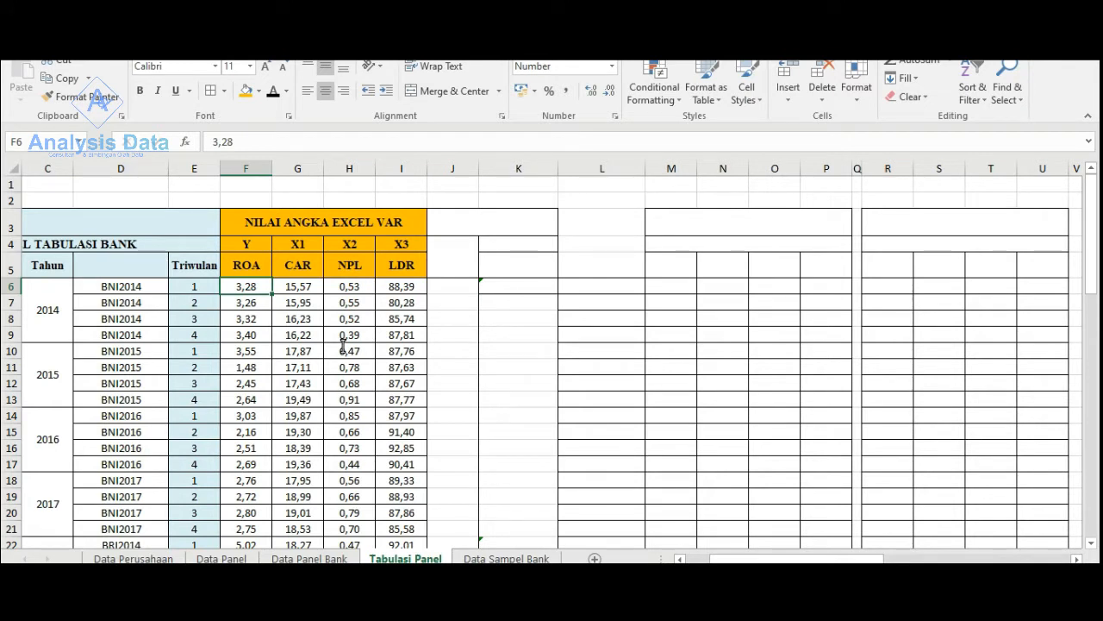
- Set the font of numbering column J and the TABEL RUMUS header J3:K5 to black, and fill that header with light blue
{"action": "left_click", "coordinate": [458, 167]}
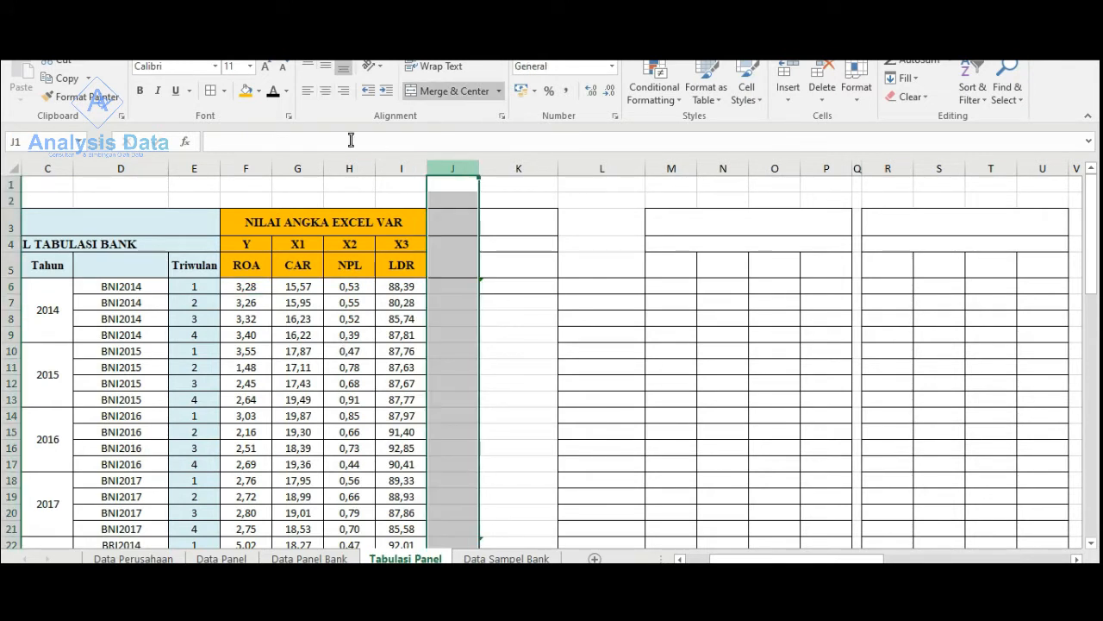
{"action": "key", "text": "ctrl+v"}
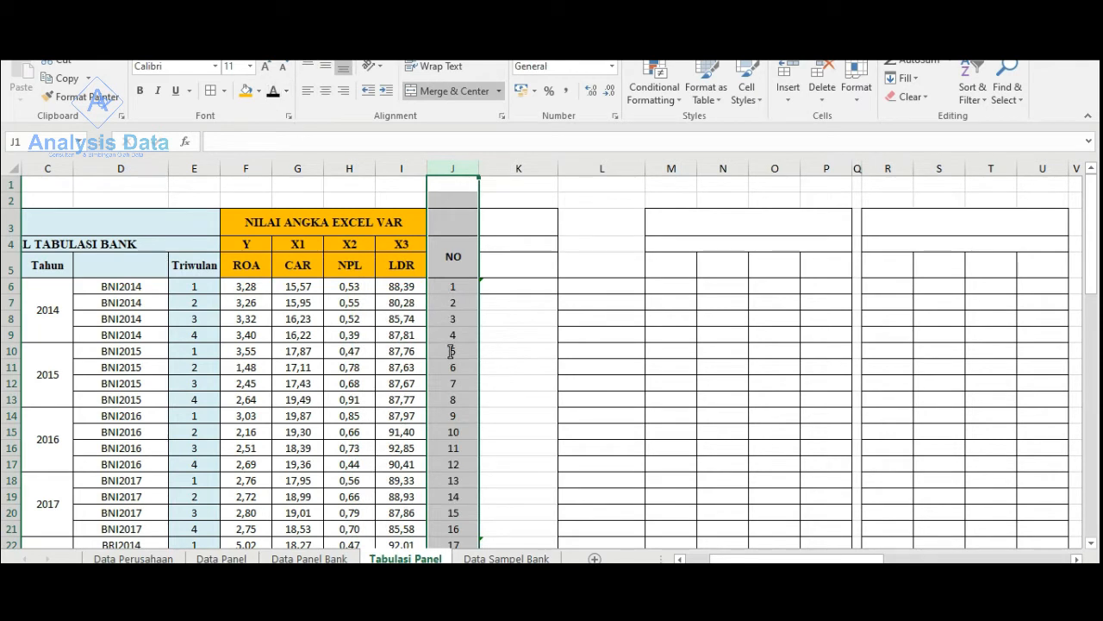
{"action": "left_click_drag", "start_coordinate": [455, 226], "coordinate": [500, 266]}
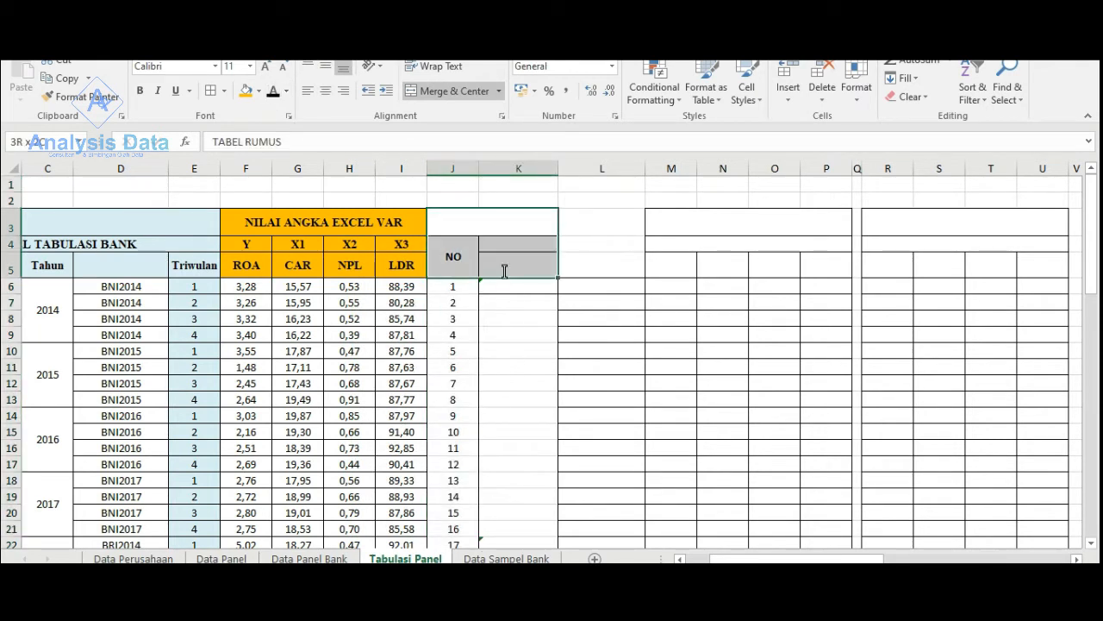
{"action": "left_click", "coordinate": [245, 92]}
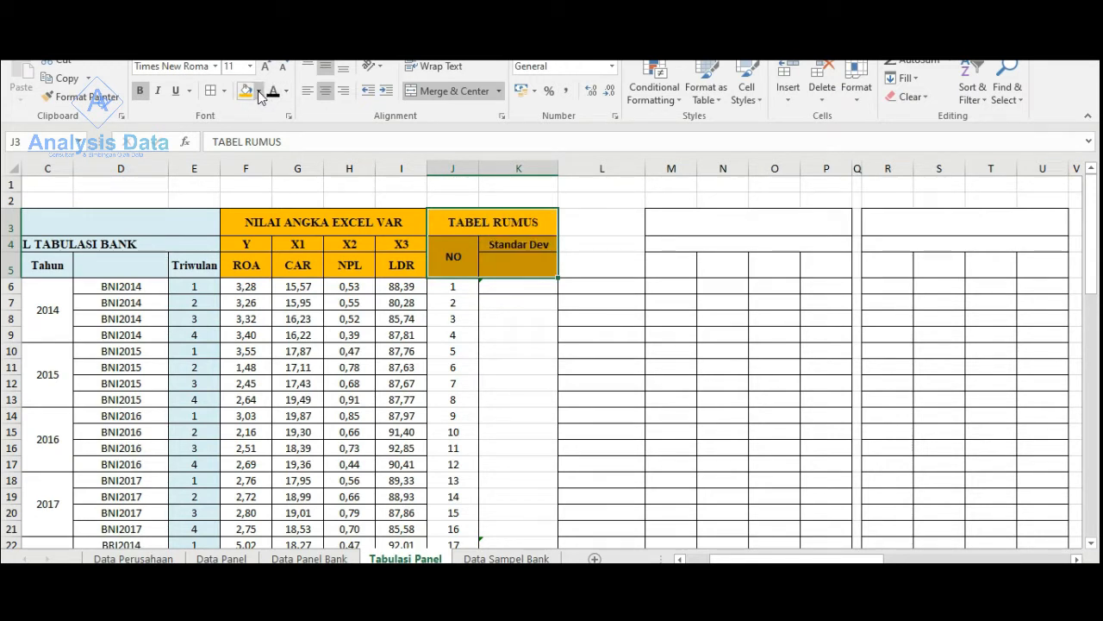
{"action": "left_click", "coordinate": [258, 91]}
{"action": "left_click", "coordinate": [299, 140]}
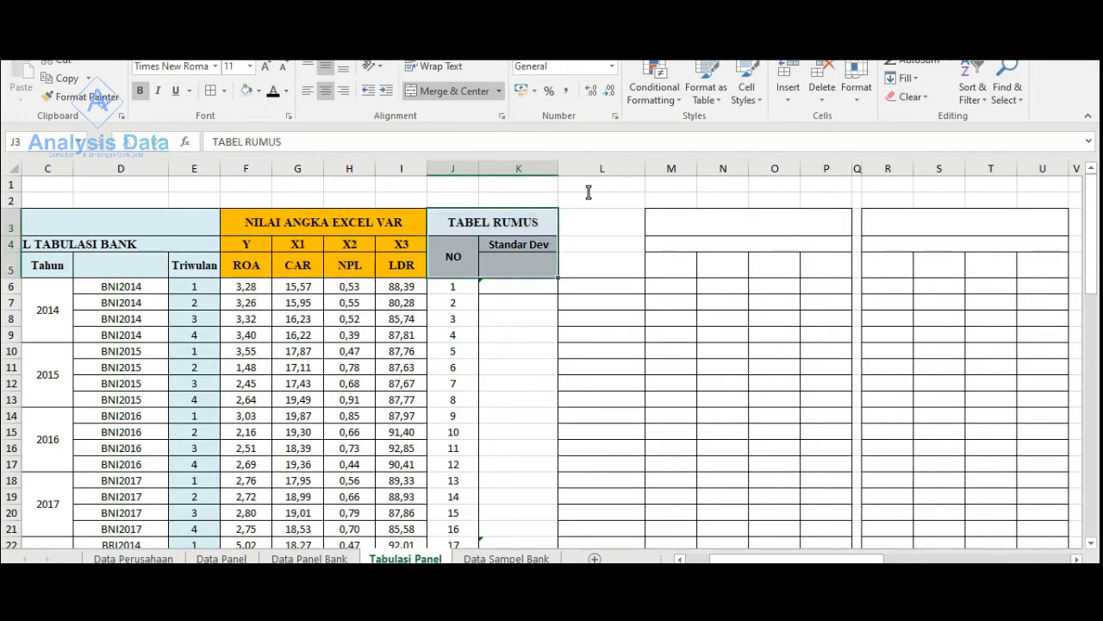
{"action": "left_click", "coordinate": [590, 186]}
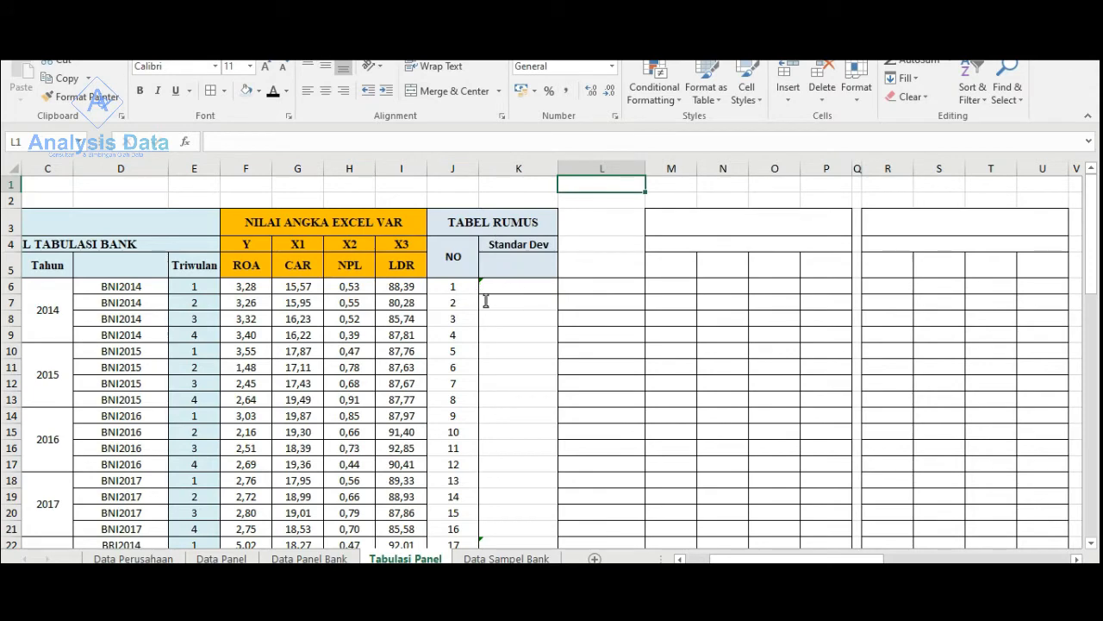
{"action": "scroll", "coordinate": [473, 373], "scroll_direction": "down", "scroll_amount": 2}
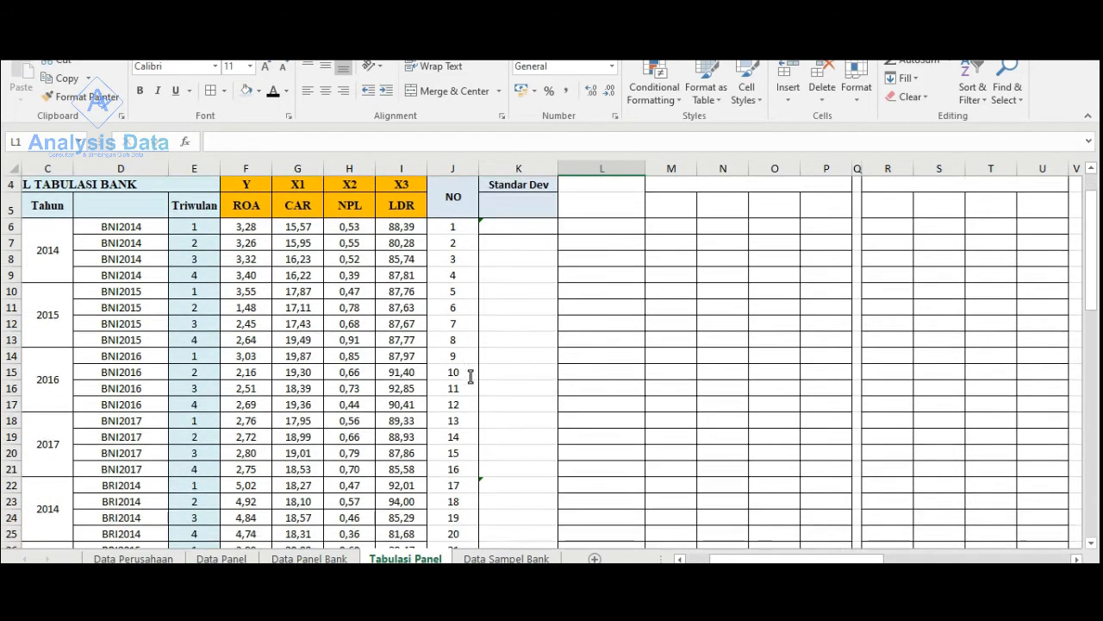
{"action": "scroll", "coordinate": [419, 380], "scroll_direction": "up", "scroll_amount": 2}
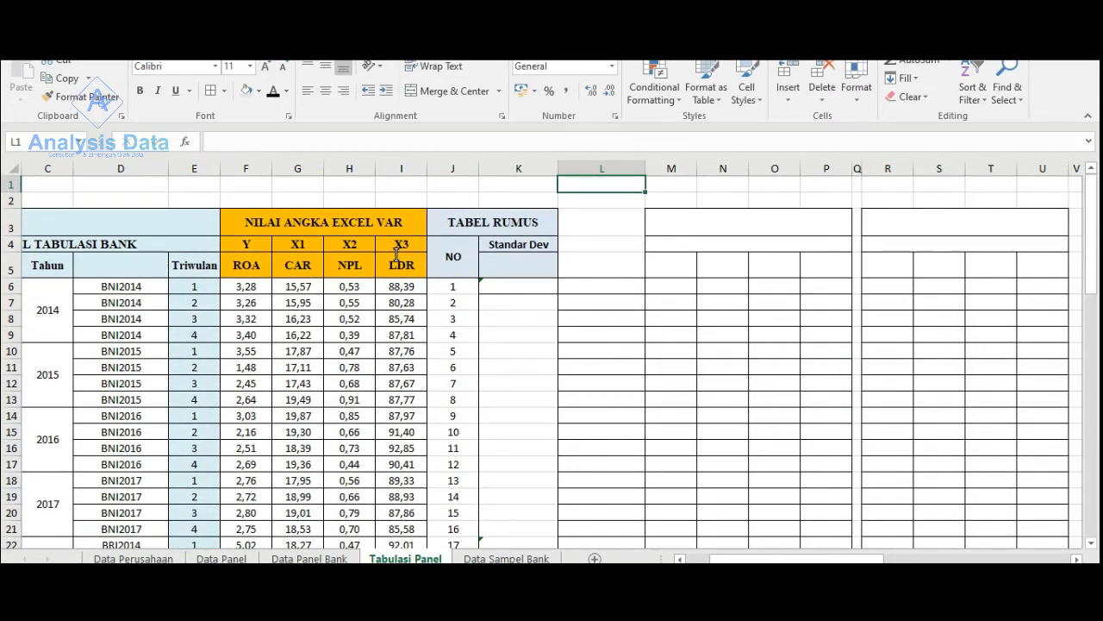
{"action": "scroll", "coordinate": [86, 349], "scroll_direction": "down", "scroll_amount": 8}
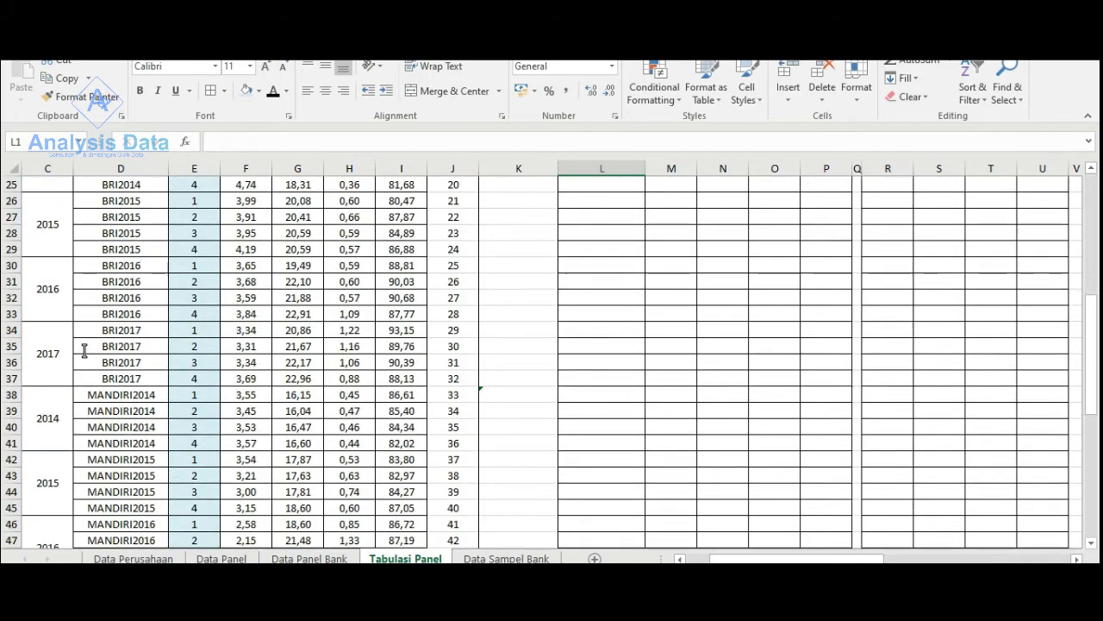
{"action": "scroll", "coordinate": [532, 456], "scroll_direction": "down", "scroll_amount": 4}
{"action": "scroll", "coordinate": [532, 456], "scroll_direction": "up", "scroll_amount": 12}
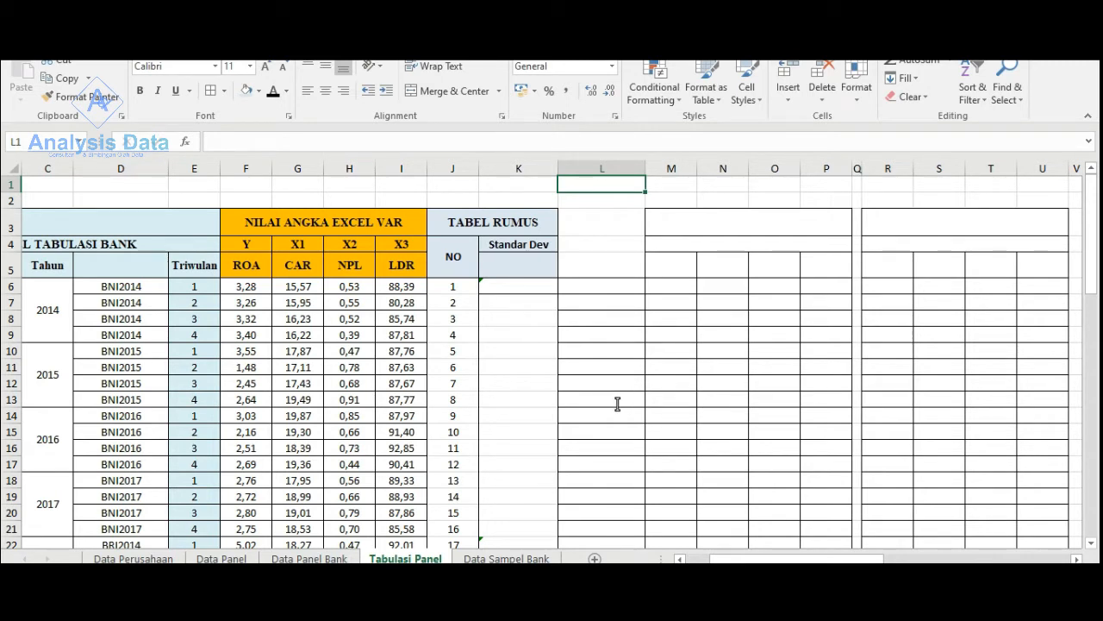
- Fill the Standar Dev cells K6:K69 with the header's light blue and set their font colour to black
{"action": "left_click", "coordinate": [498, 287]}
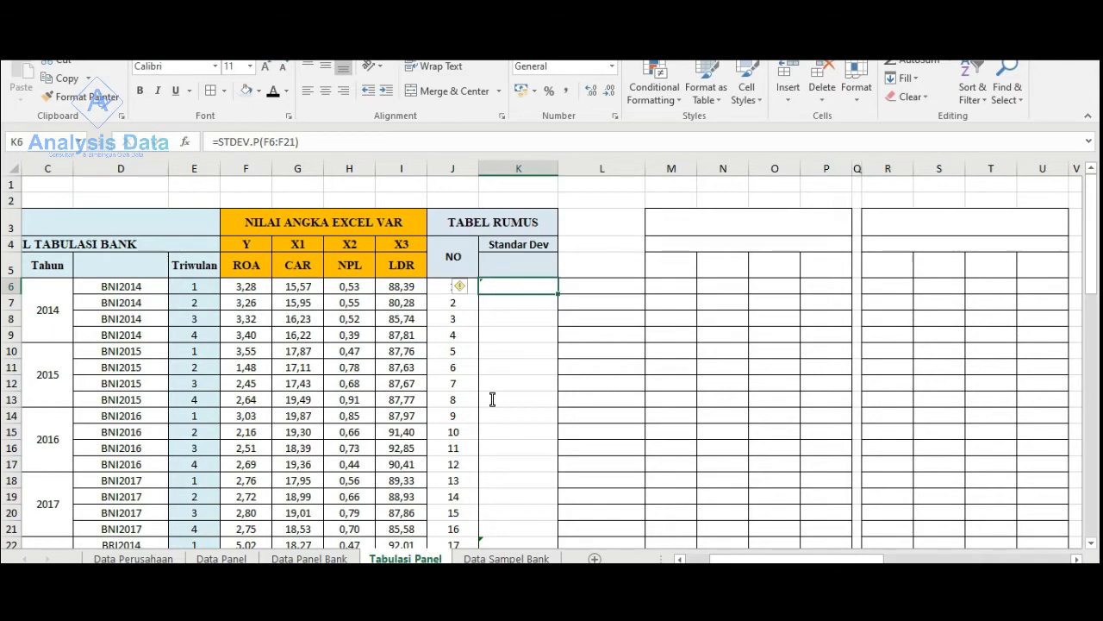
{"action": "scroll", "coordinate": [492, 394], "scroll_direction": "down", "scroll_amount": 16}
{"action": "scroll", "coordinate": [504, 405], "scroll_direction": "down", "scroll_amount": 3}
{"action": "scroll", "coordinate": [515, 409], "scroll_direction": "up", "scroll_amount": 3}
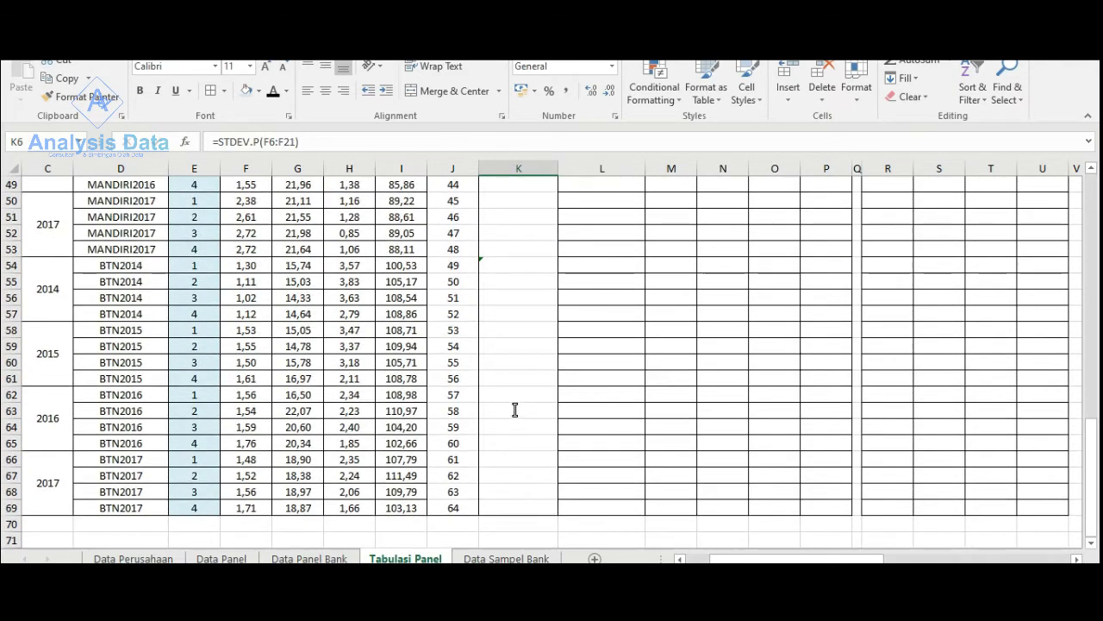
{"action": "left_click", "coordinate": [511, 505], "text": "shift"}
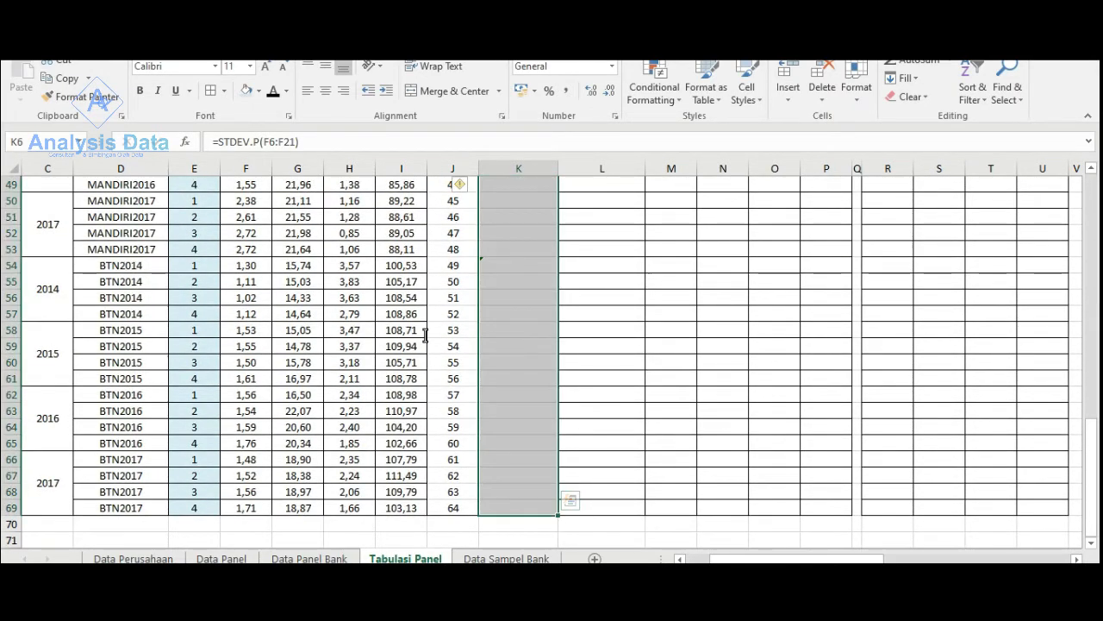
{"action": "scroll", "coordinate": [431, 333], "scroll_direction": "up", "scroll_amount": 11}
{"action": "scroll", "coordinate": [425, 335], "scroll_direction": "up", "scroll_amount": 5}
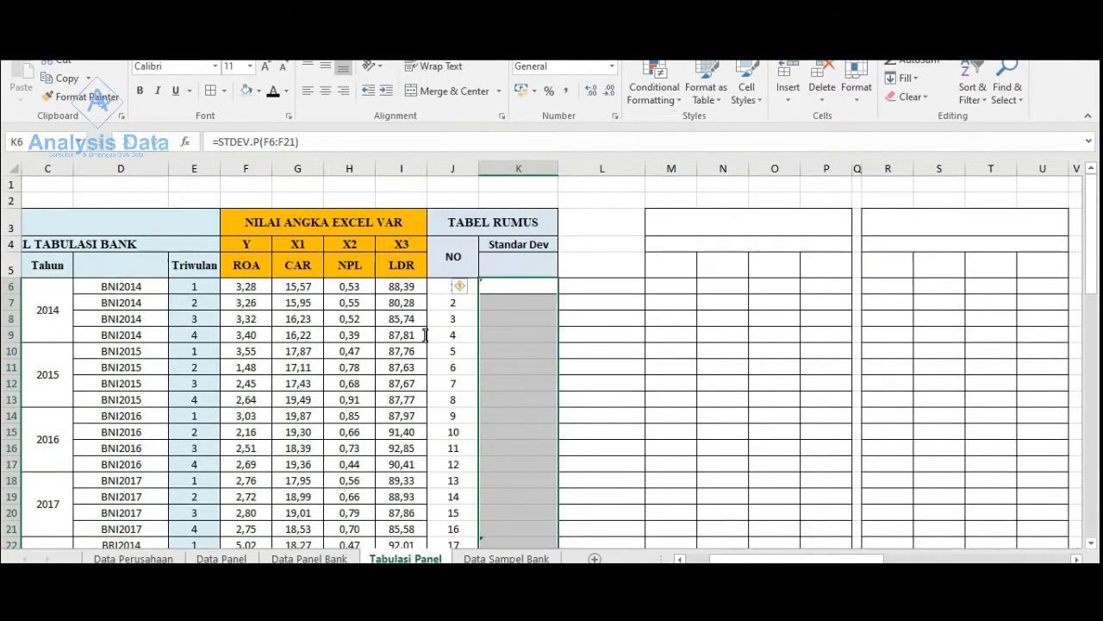
{"action": "left_click", "coordinate": [246, 93]}
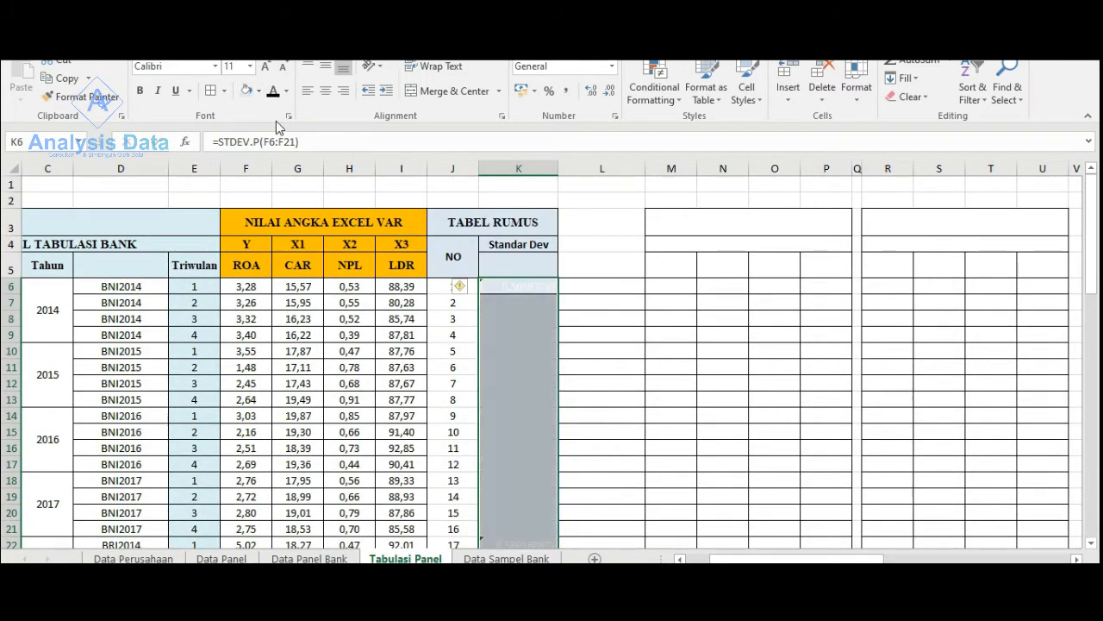
{"action": "left_click", "coordinate": [272, 92]}
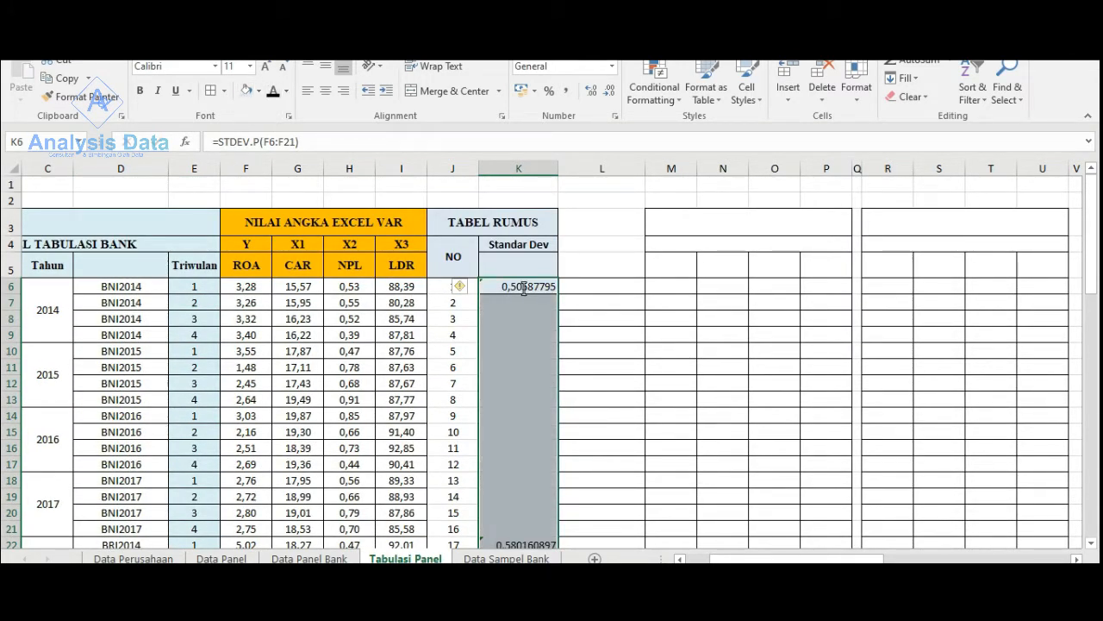
- Highlight each bank's standard deviation cell, K6, K22, K38 and K54, in yellow
{"action": "left_click", "coordinate": [523, 288]}
{"action": "left_click", "coordinate": [259, 90]}
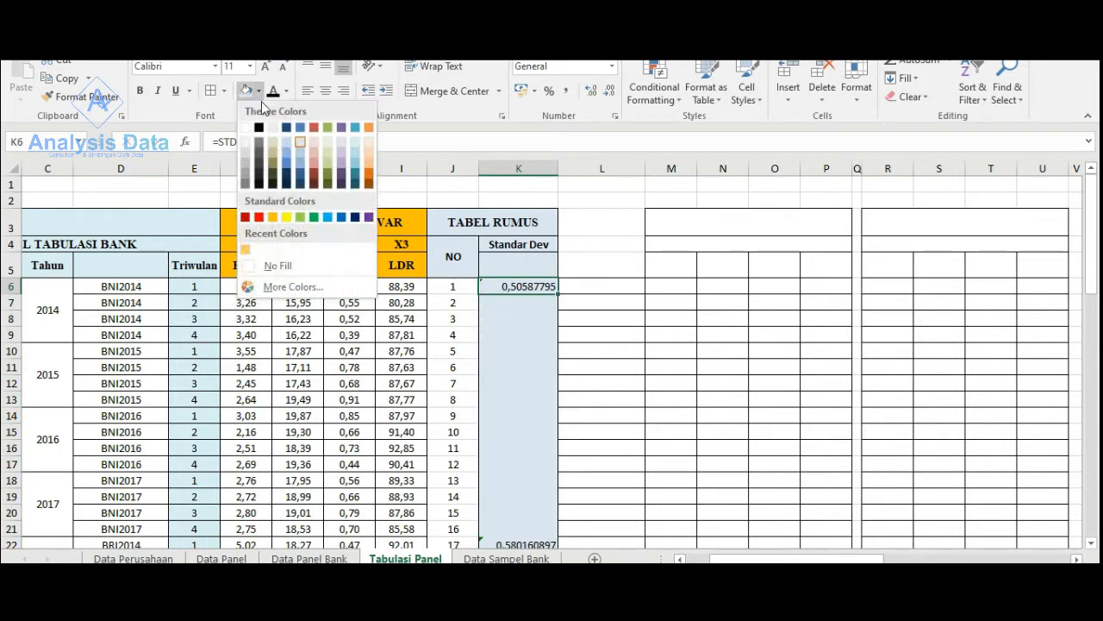
{"action": "left_click", "coordinate": [286, 213]}
{"action": "scroll", "coordinate": [551, 362], "scroll_direction": "down", "scroll_amount": 3}
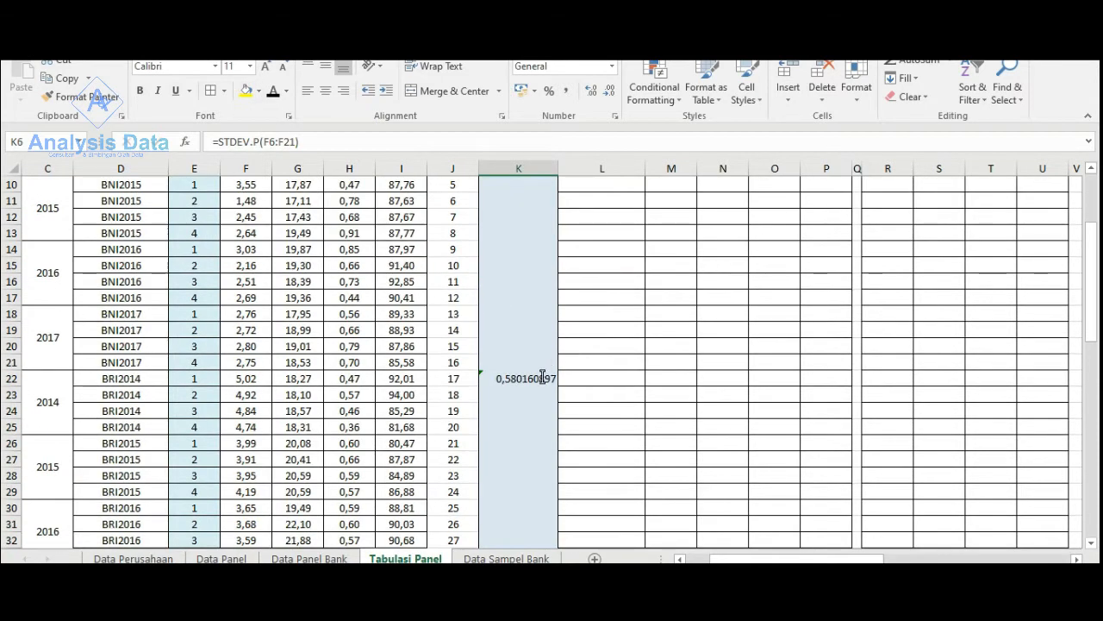
{"action": "left_click", "coordinate": [542, 377]}
{"action": "left_click", "coordinate": [247, 93]}
{"action": "scroll", "coordinate": [529, 394], "scroll_direction": "down", "scroll_amount": 6}
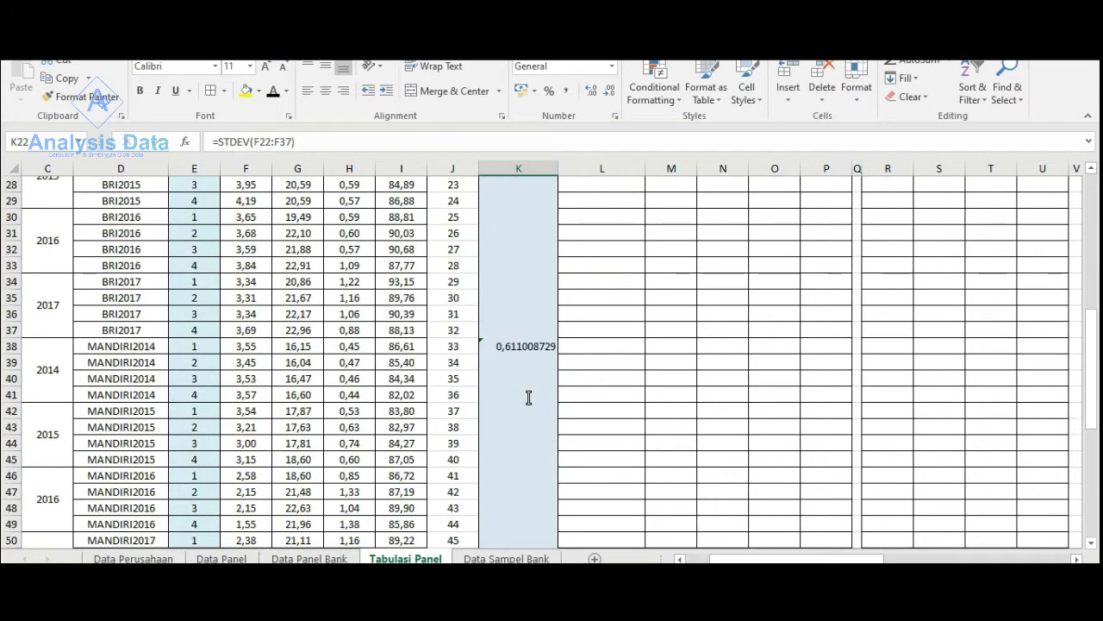
{"action": "left_click", "coordinate": [527, 349]}
{"action": "left_click", "coordinate": [246, 91]}
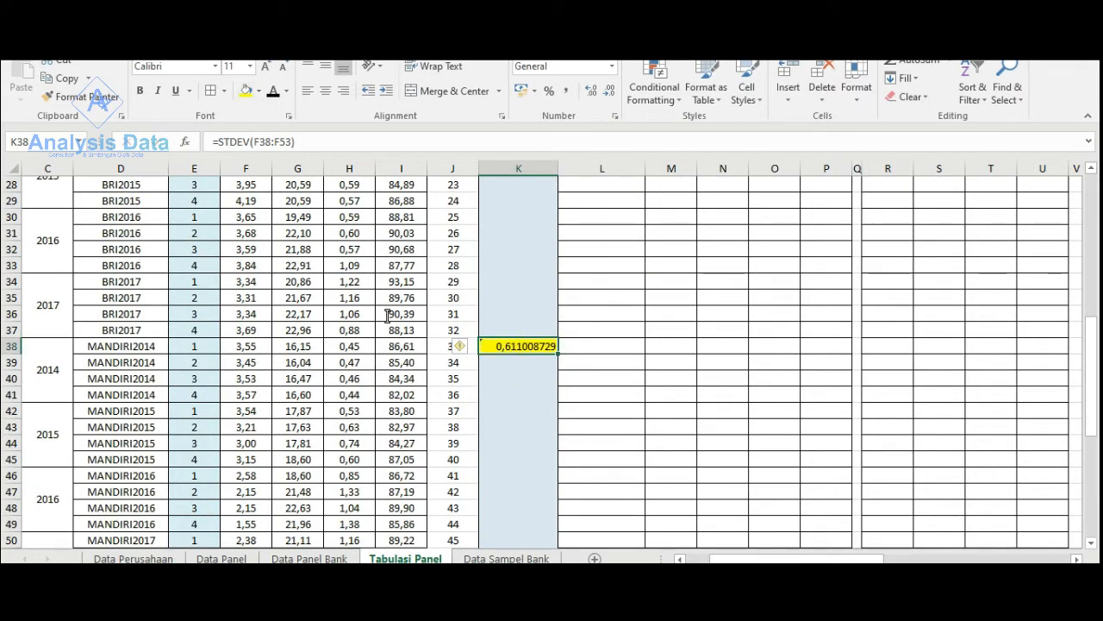
{"action": "scroll", "coordinate": [481, 440], "scroll_direction": "down", "scroll_amount": 4}
{"action": "left_click", "coordinate": [524, 414]}
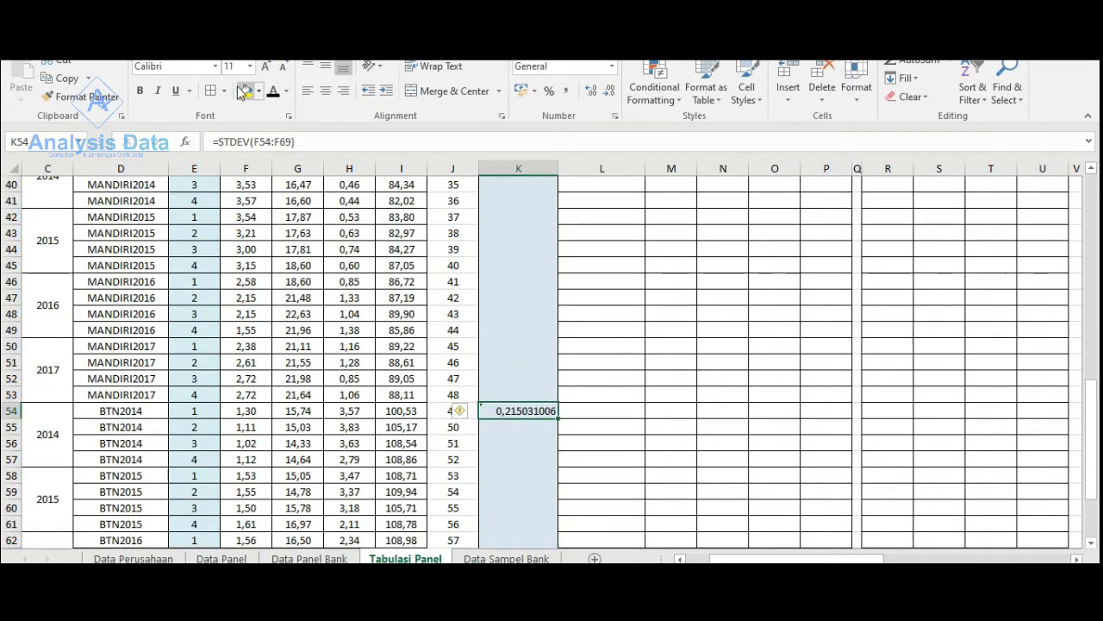
{"action": "scroll", "coordinate": [515, 399], "scroll_direction": "down", "scroll_amount": 5}
{"action": "scroll", "coordinate": [517, 400], "scroll_direction": "up", "scroll_amount": 16}
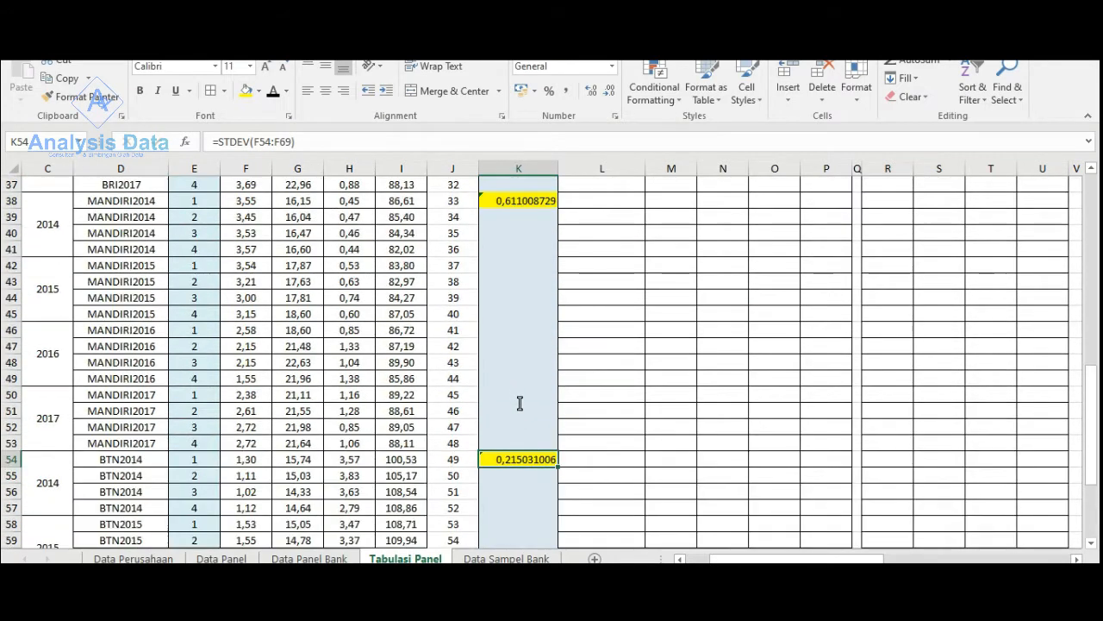
- Examine the STDEV.P formula over F6:F21 in K6 and the highlighted standard deviation cells of the other banks
{"action": "scroll", "coordinate": [520, 404], "scroll_direction": "up", "scroll_amount": 2}
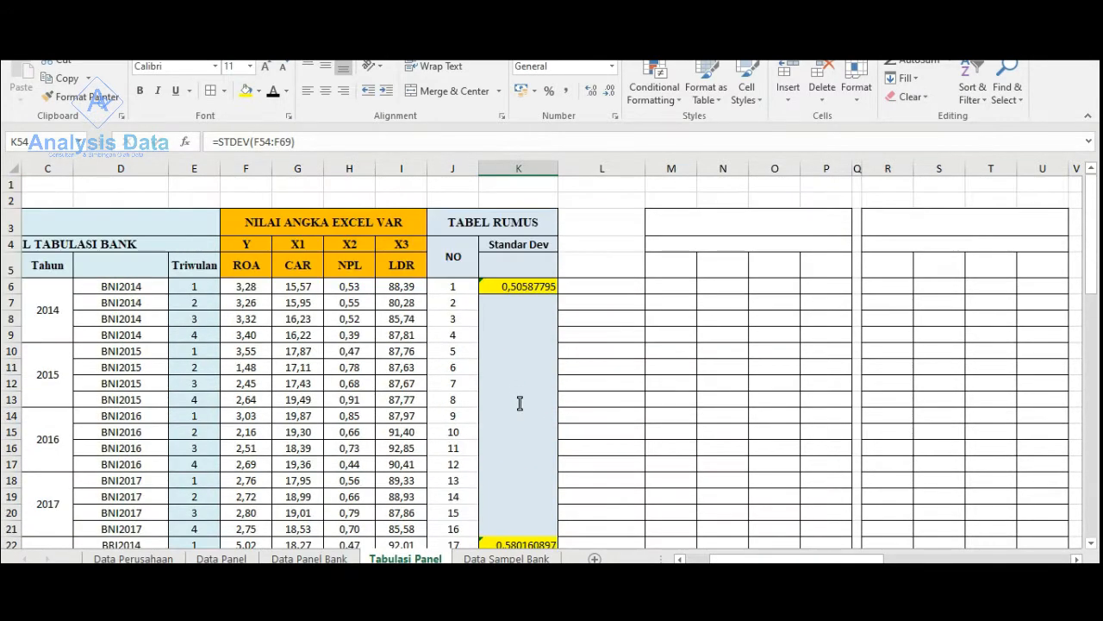
{"action": "double_click", "coordinate": [522, 287]}
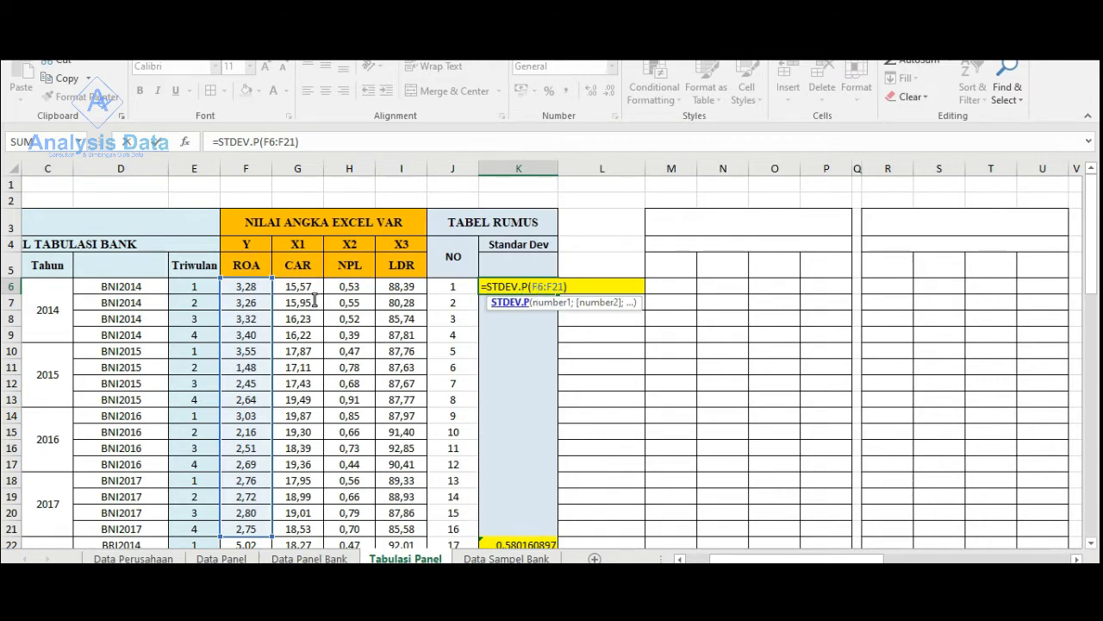
{"action": "scroll", "coordinate": [239, 315], "scroll_direction": "down", "scroll_amount": 5}
{"action": "scroll", "coordinate": [240, 336], "scroll_direction": "up", "scroll_amount": 5}
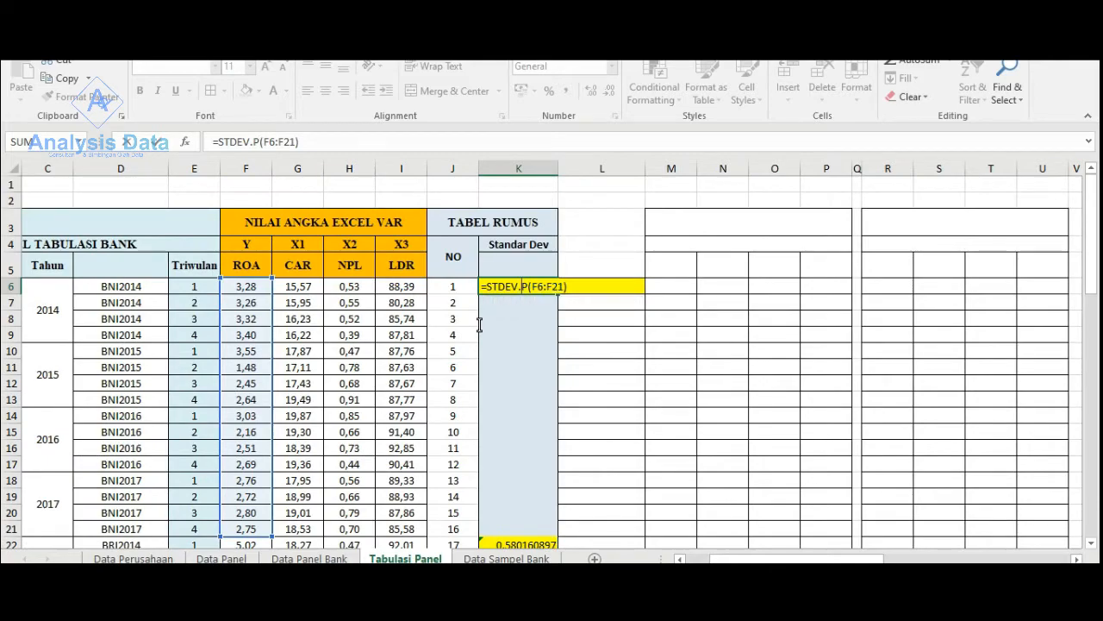
{"action": "key", "text": "Return"}
{"action": "scroll", "coordinate": [509, 397], "scroll_direction": "down", "scroll_amount": 8}
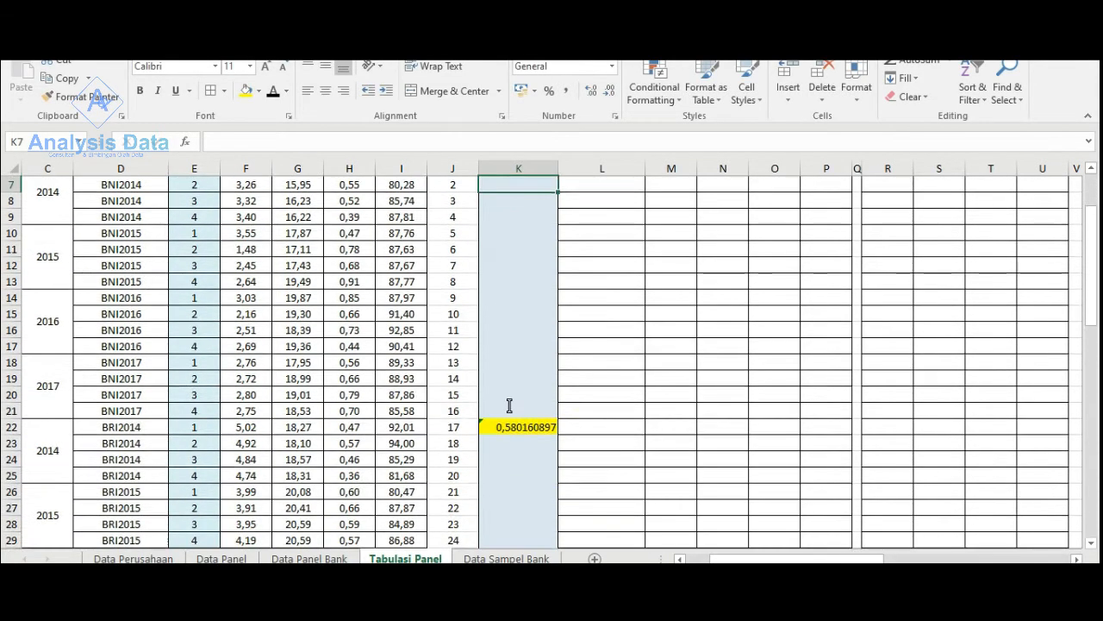
{"action": "scroll", "coordinate": [528, 387], "scroll_direction": "down", "scroll_amount": 5}
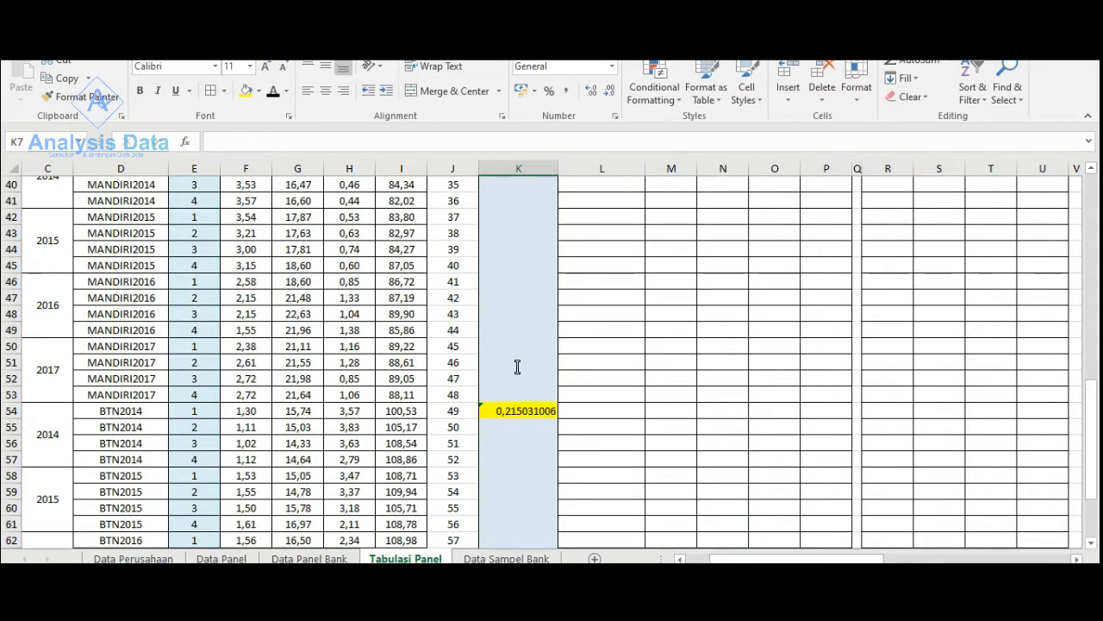
{"action": "scroll", "coordinate": [838, 447], "scroll_direction": "up", "scroll_amount": 5}
{"action": "scroll", "coordinate": [838, 447], "scroll_direction": "up", "scroll_amount": 8}
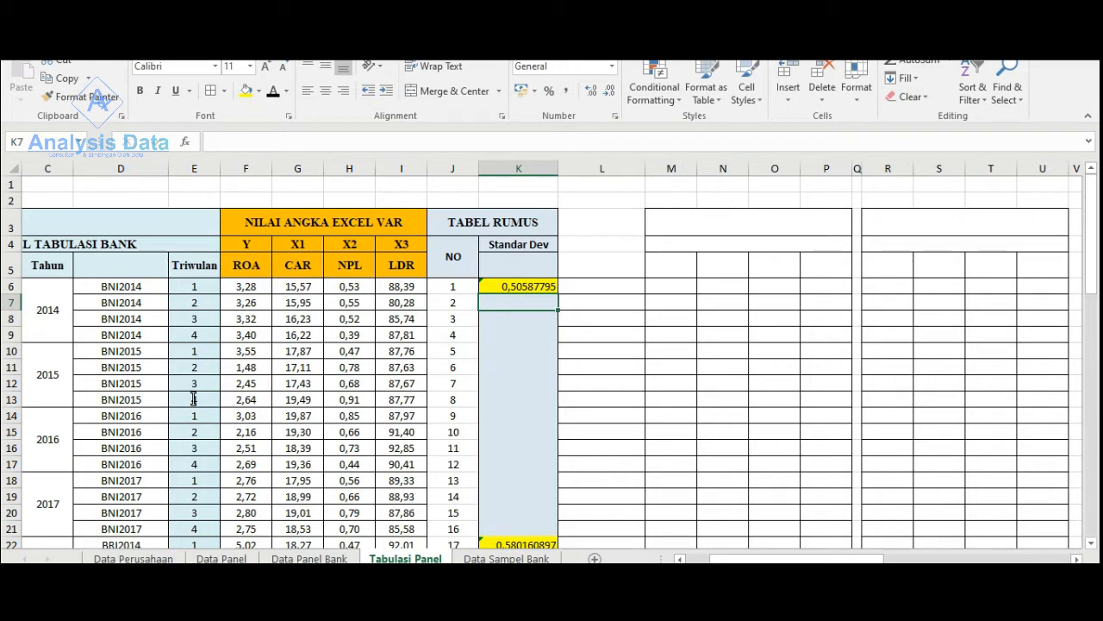
- Copy the HASIL UJI ANALISIS DATA PANEL table, AP1:AU14, from the Data Panel Bank sheet
{"action": "left_click_drag", "start_coordinate": [745, 559], "coordinate": [944, 556]}
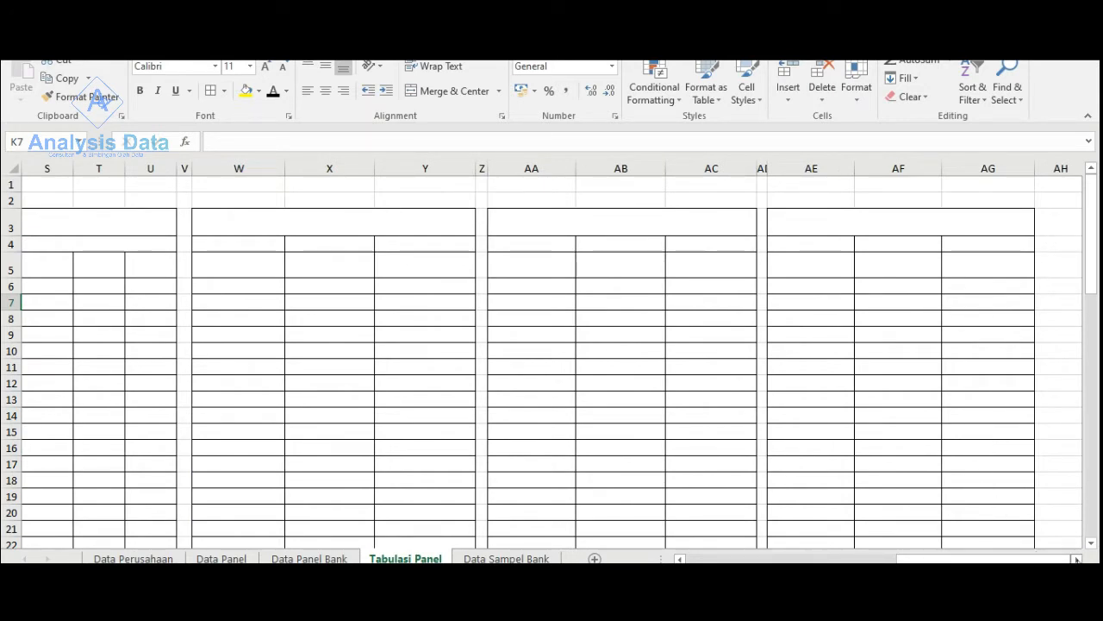
{"action": "scroll", "coordinate": [856, 201], "scroll_direction": "right", "scroll_amount": 3}
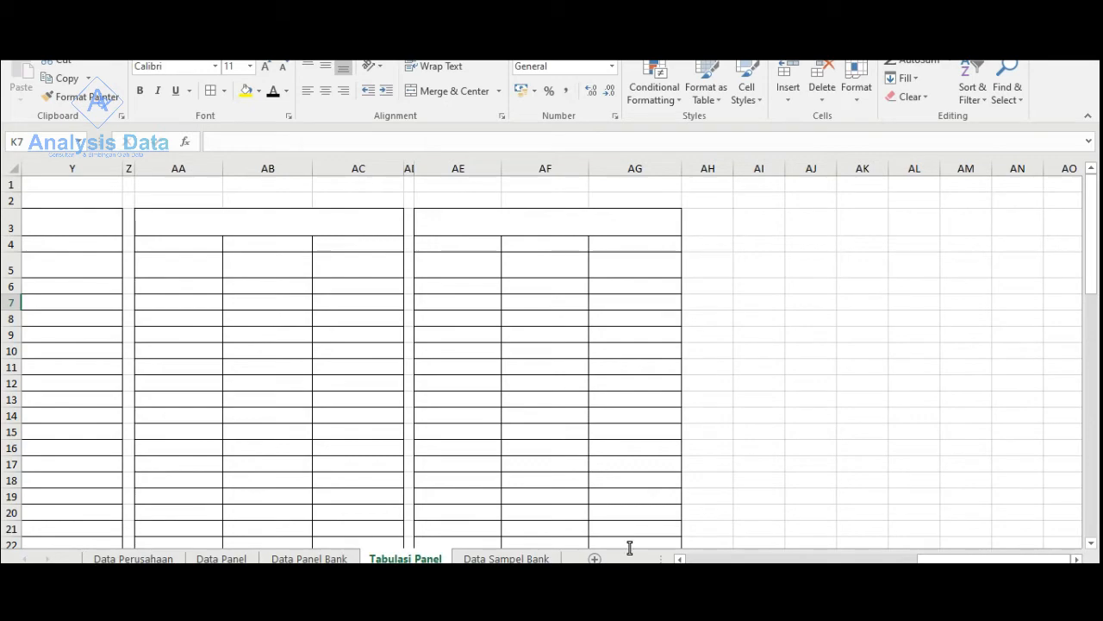
{"action": "left_click", "coordinate": [341, 558]}
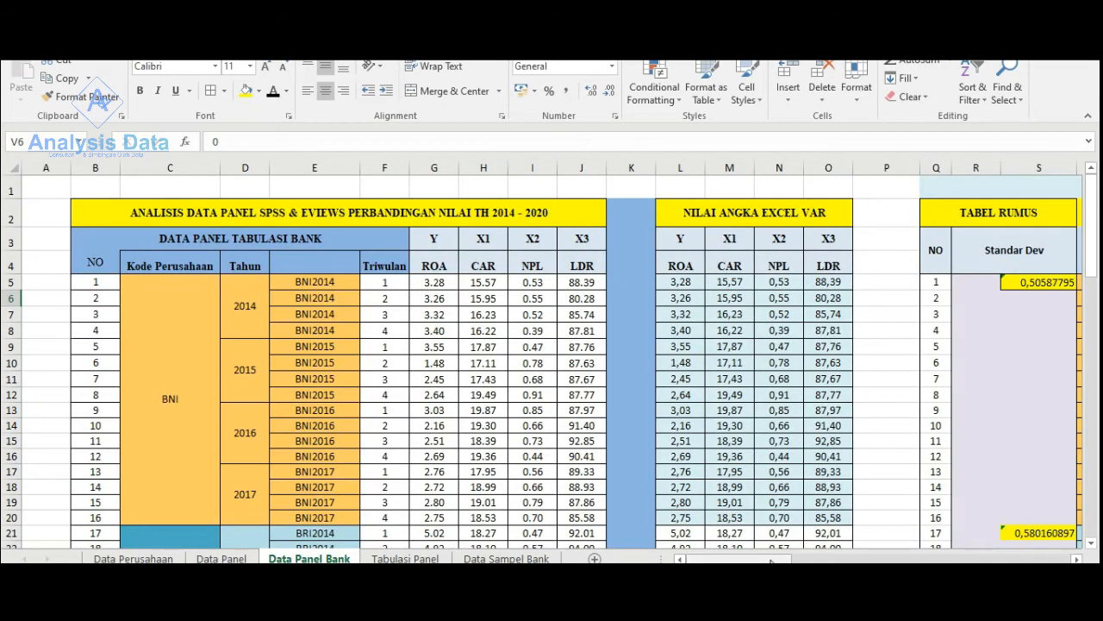
{"action": "left_click_drag", "start_coordinate": [773, 560], "coordinate": [1065, 553]}
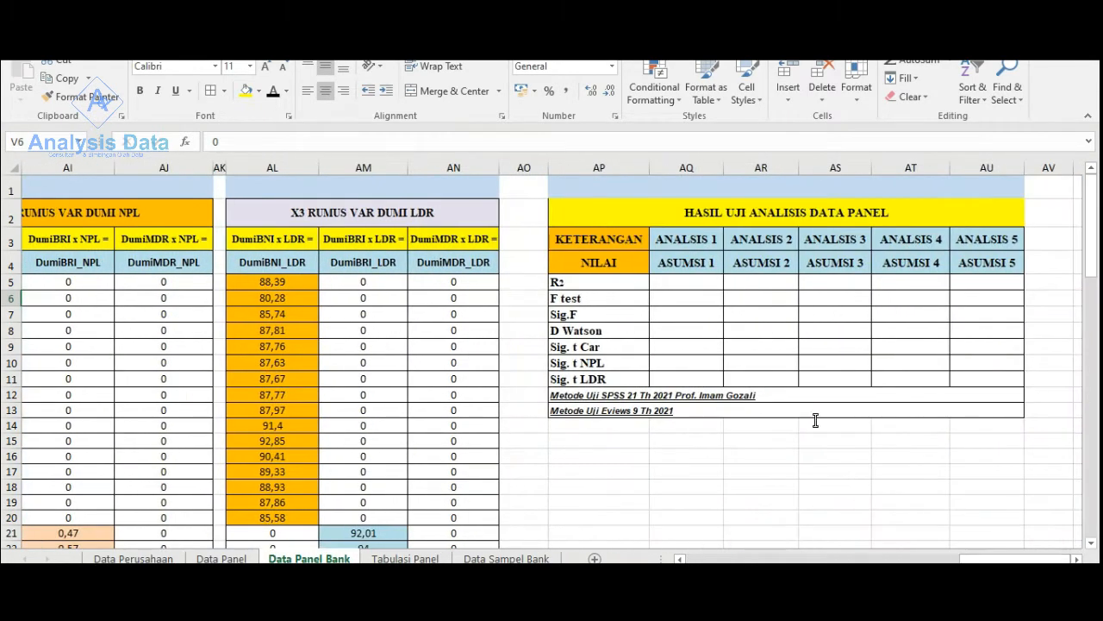
{"action": "left_click_drag", "start_coordinate": [593, 190], "coordinate": [718, 385]}
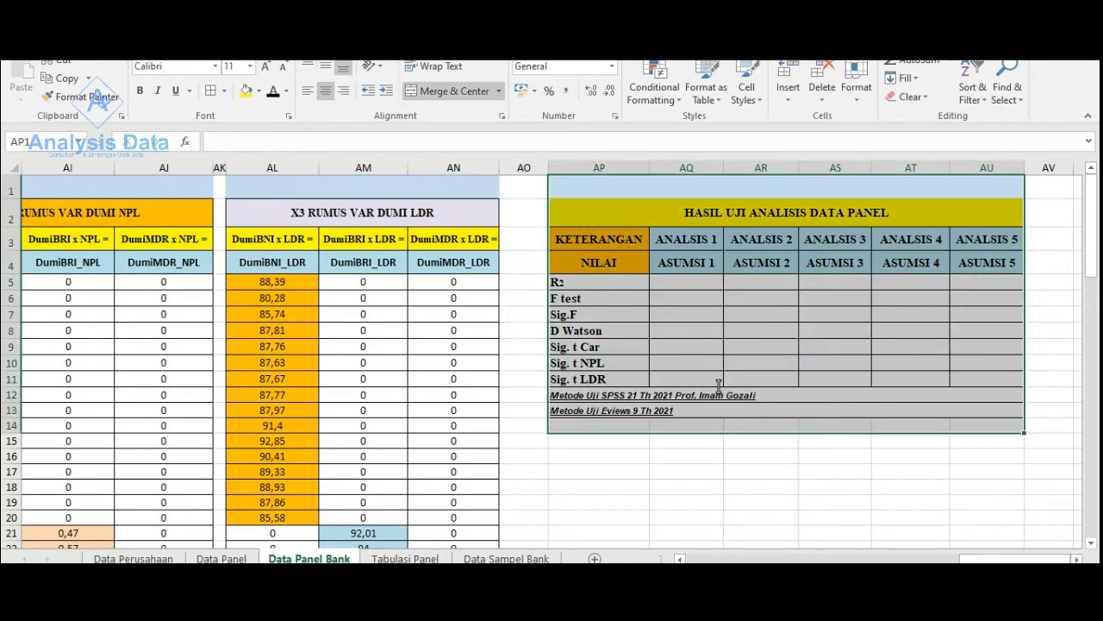
{"action": "right_click", "coordinate": [657, 208]}
{"action": "left_click", "coordinate": [690, 236]}
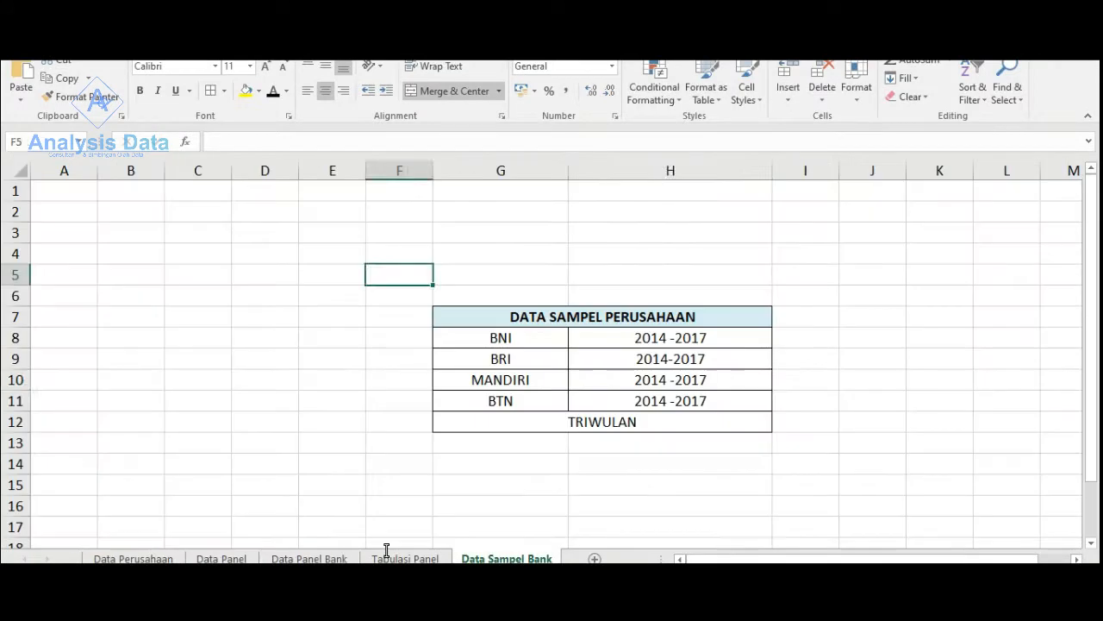
- Paste the copied results table into the Tabulasi Panel sheet, starting at cell AI3
{"action": "key", "text": "Right"}
{"action": "key", "text": "Right"}
{"action": "key", "text": "Down"}
{"action": "key", "text": "Down"}
{"action": "key", "text": "Down"}
{"action": "key", "text": "Down"}
{"action": "key", "text": "Down"}
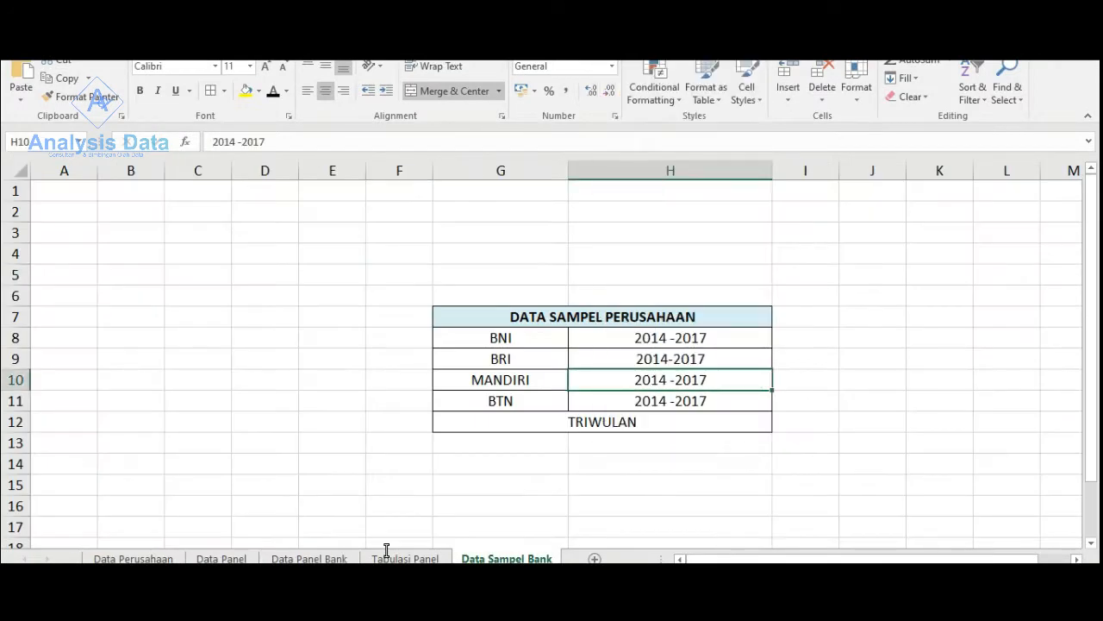
{"action": "left_click", "coordinate": [405, 558]}
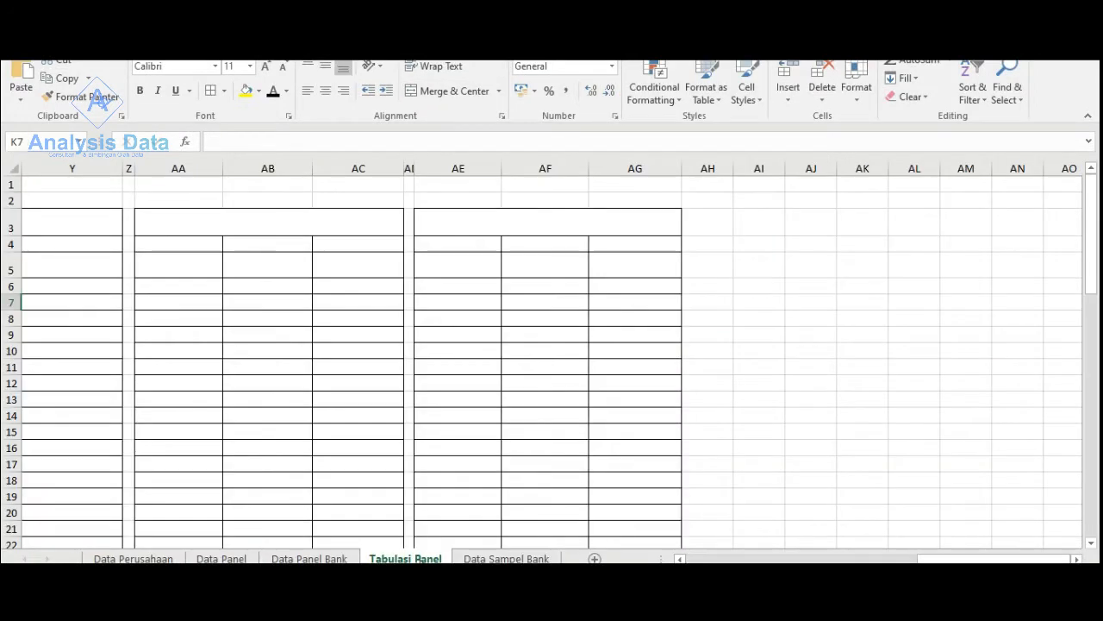
{"action": "left_click", "coordinate": [308, 559]}
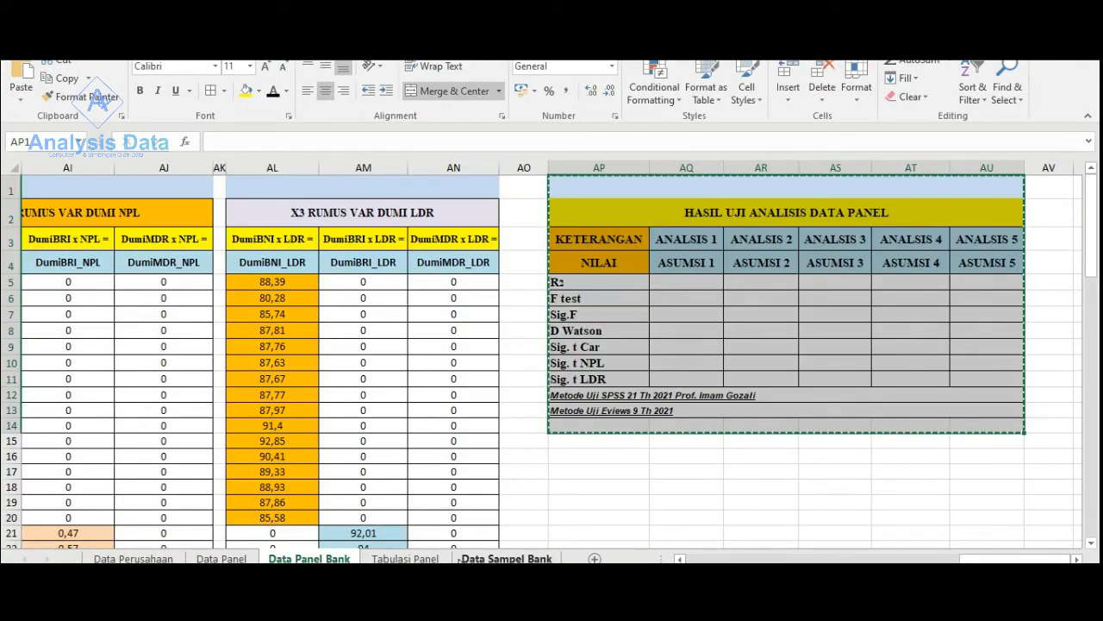
{"action": "left_click", "coordinate": [405, 559]}
{"action": "left_click", "coordinate": [773, 218]}
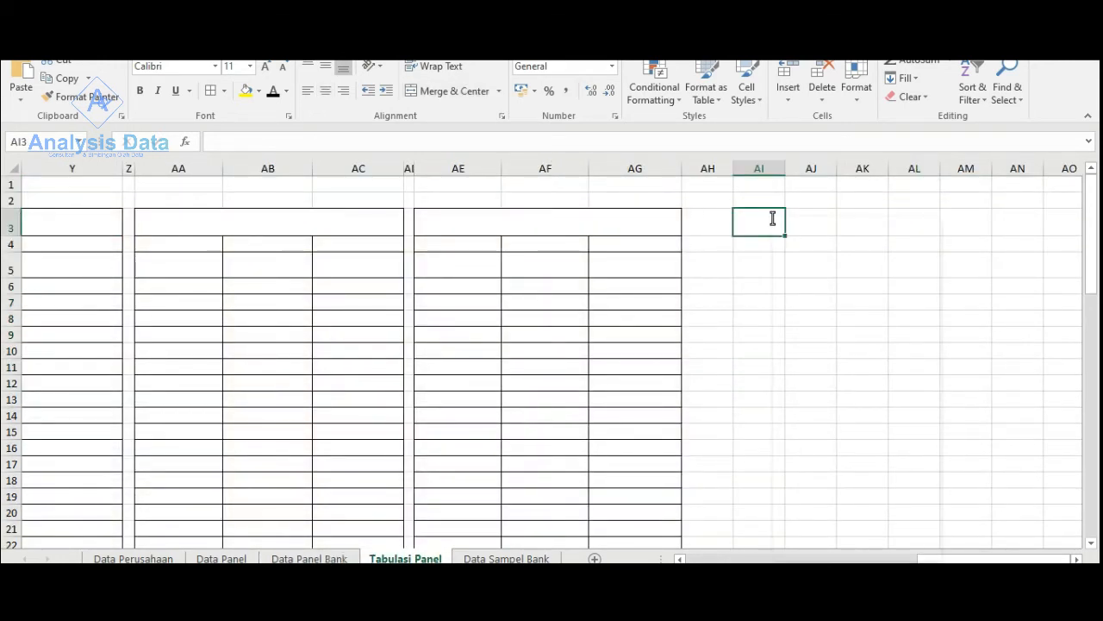
{"action": "right_click", "coordinate": [773, 218]}
{"action": "left_click", "coordinate": [809, 289]}
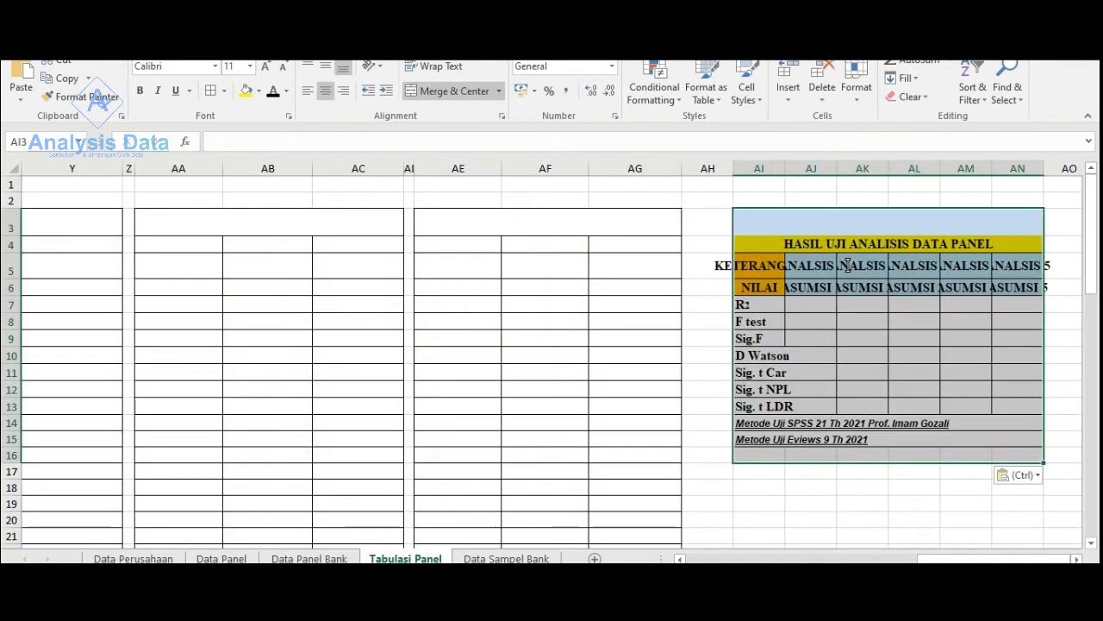
- Widen columns AI to AN so that the pasted table's KETERANGAN, ANALSIS and ASUMSI headings fit
{"action": "left_click", "coordinate": [790, 182]}
{"action": "left_click_drag", "start_coordinate": [785, 169], "coordinate": [1009, 169]}
{"action": "left_click_drag", "start_coordinate": [942, 559], "coordinate": [1077, 560]}
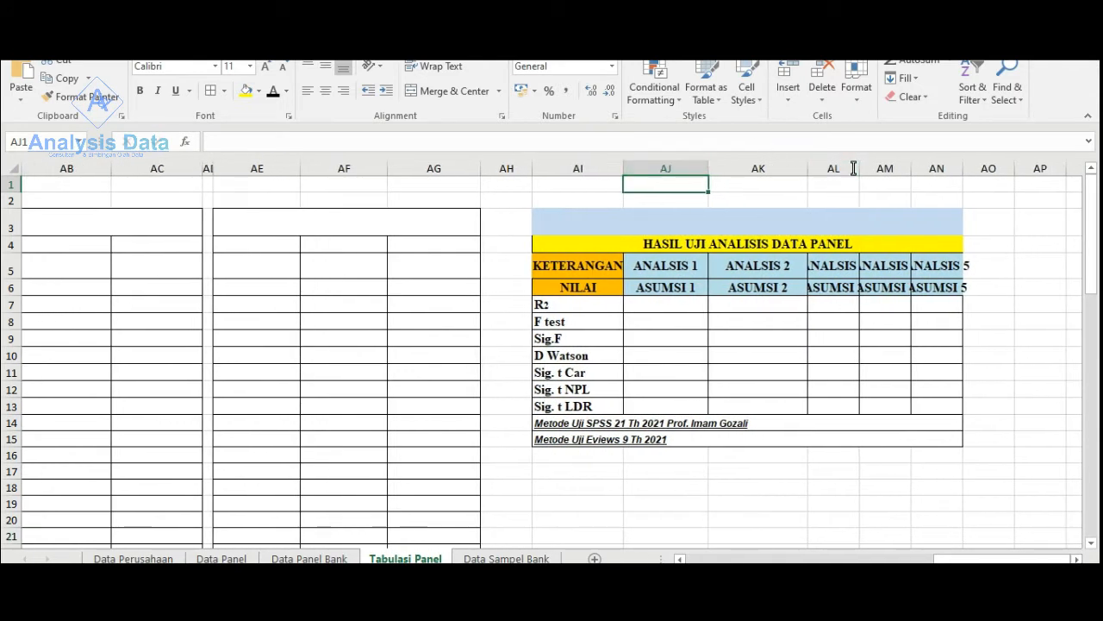
{"action": "left_click_drag", "start_coordinate": [860, 169], "coordinate": [1079, 168]}
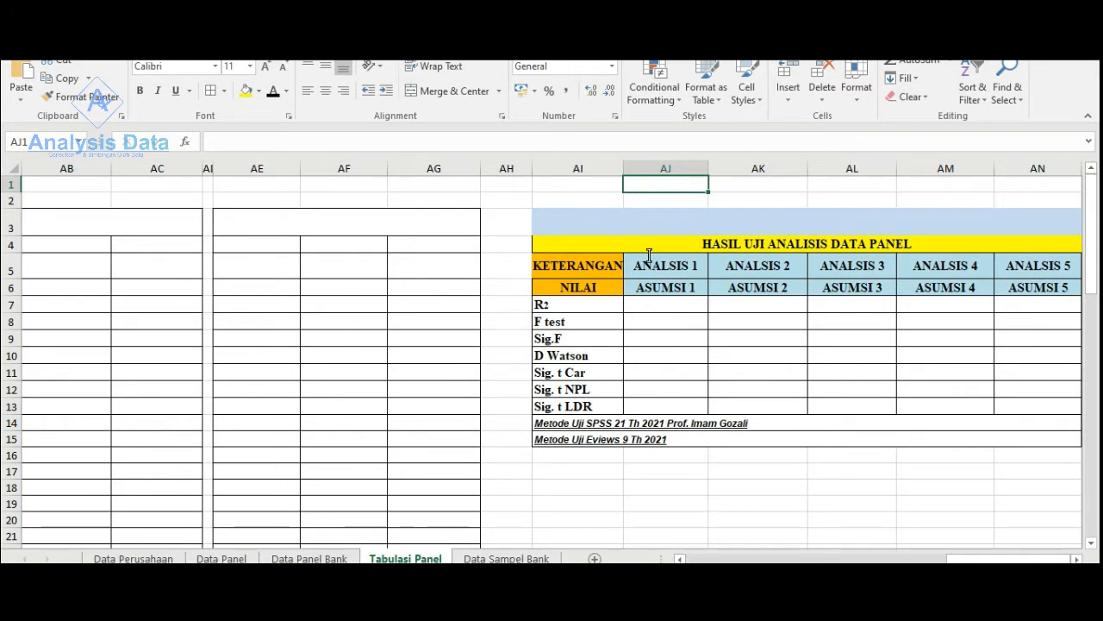
{"action": "left_click_drag", "start_coordinate": [648, 260], "coordinate": [660, 407]}
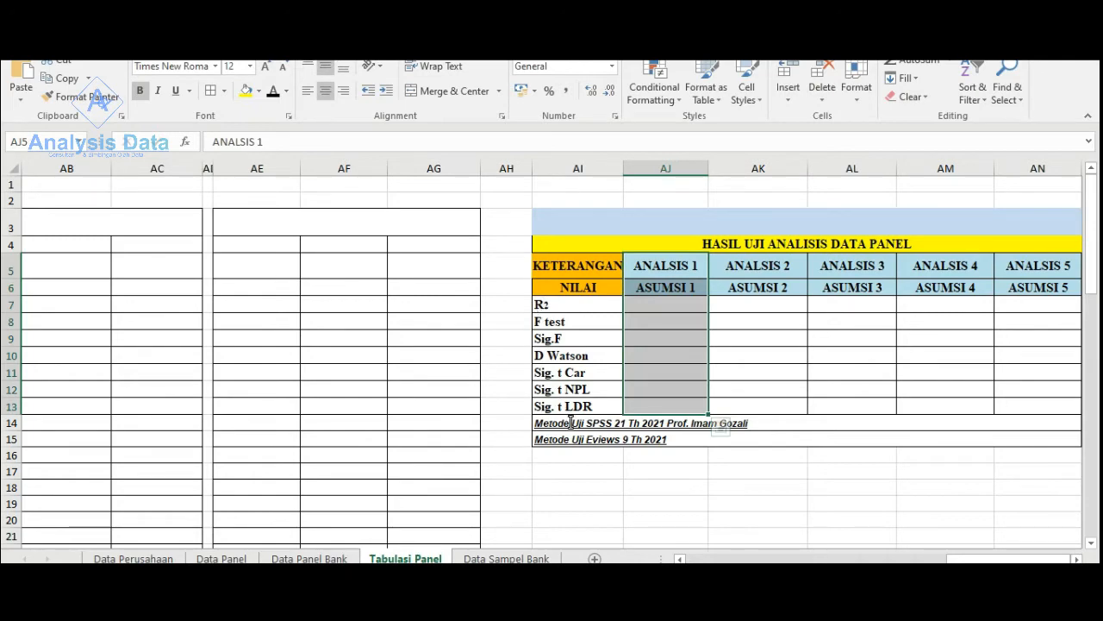
- Set the font of the TABEL DUMI header M3:P5 to black and fill it with light blue
{"action": "left_click_drag", "start_coordinate": [948, 559], "coordinate": [721, 560]}
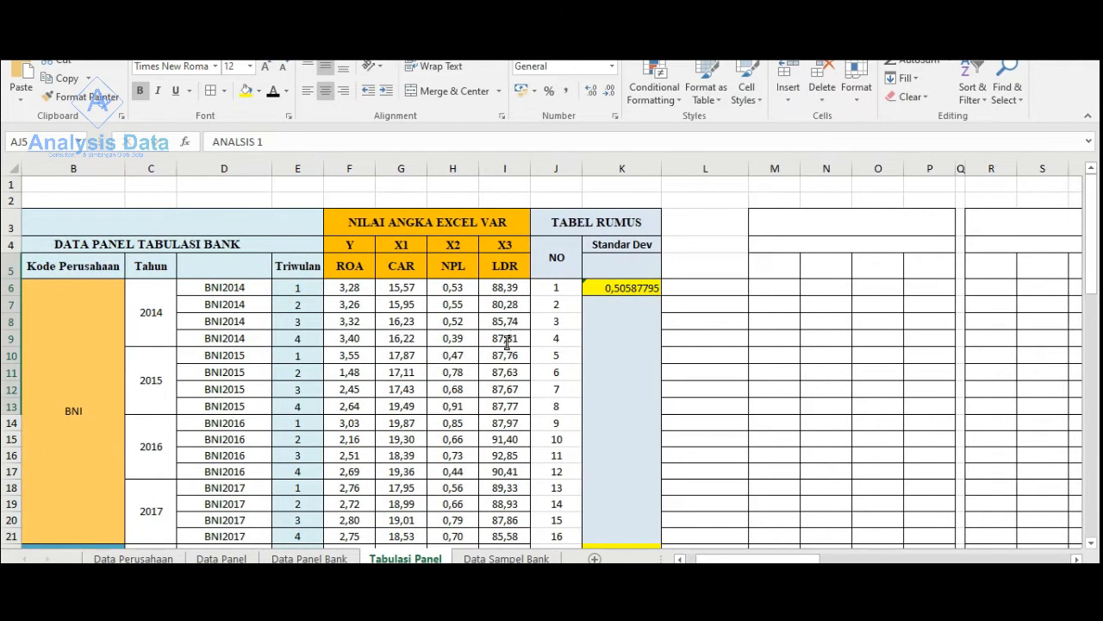
{"action": "scroll", "coordinate": [716, 426], "scroll_direction": "down", "scroll_amount": 4}
{"action": "scroll", "coordinate": [770, 409], "scroll_direction": "up", "scroll_amount": 4}
{"action": "left_click_drag", "start_coordinate": [851, 221], "coordinate": [855, 277]}
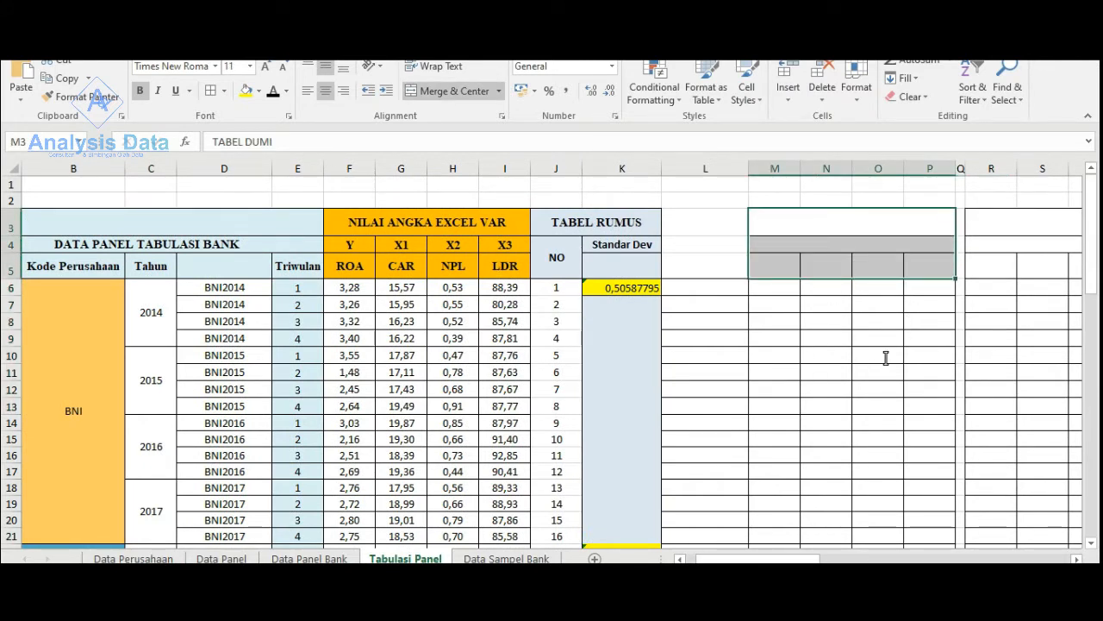
{"action": "left_click", "coordinate": [245, 91]}
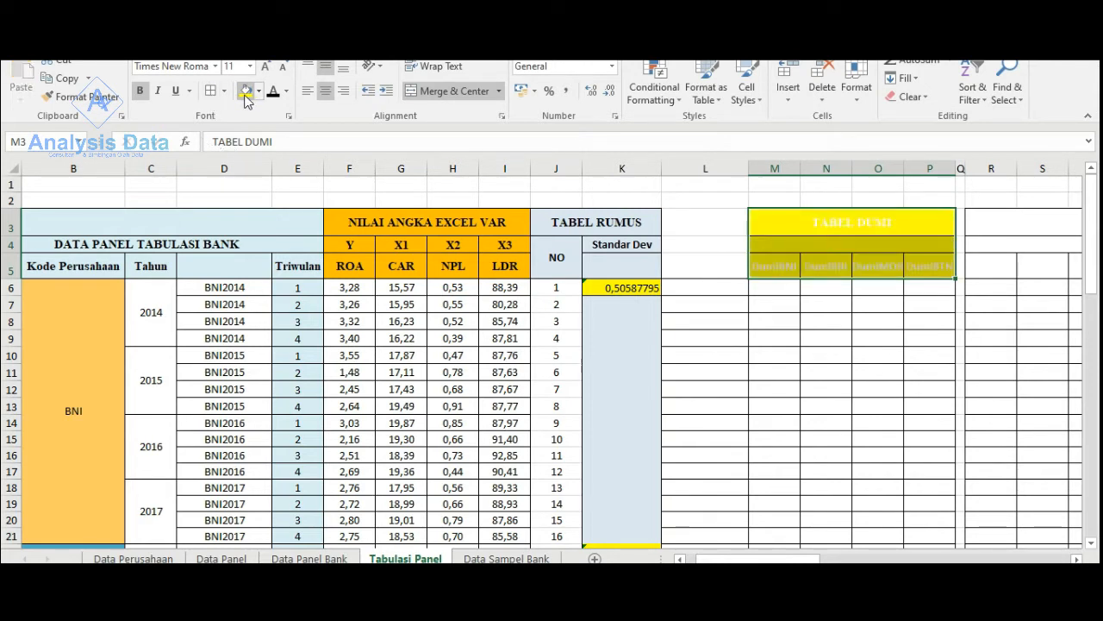
{"action": "left_click", "coordinate": [273, 93]}
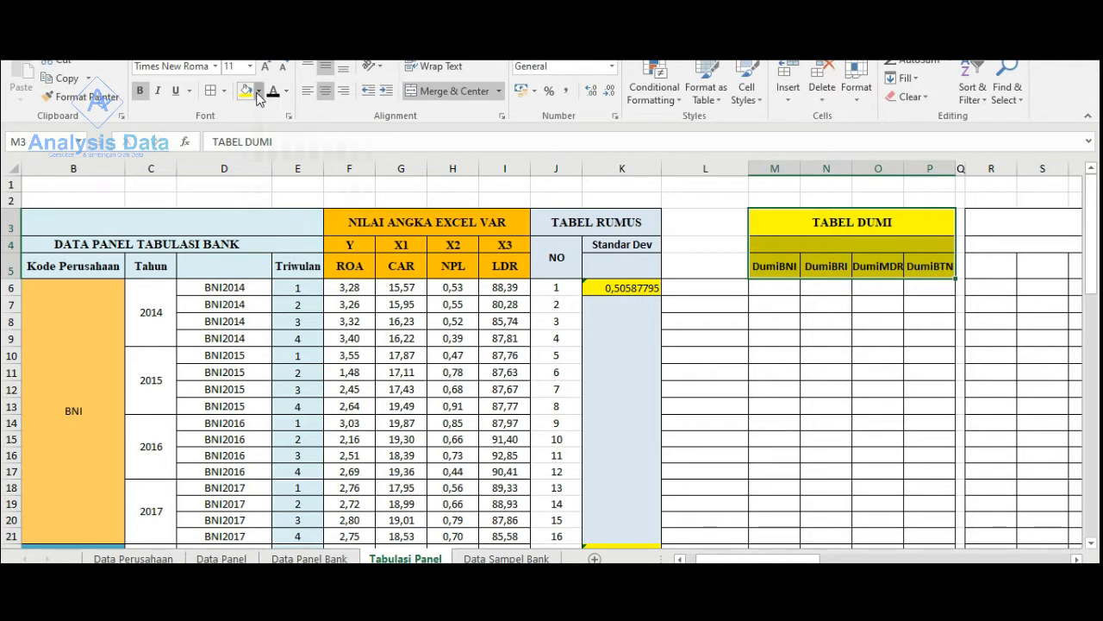
{"action": "left_click", "coordinate": [258, 90]}
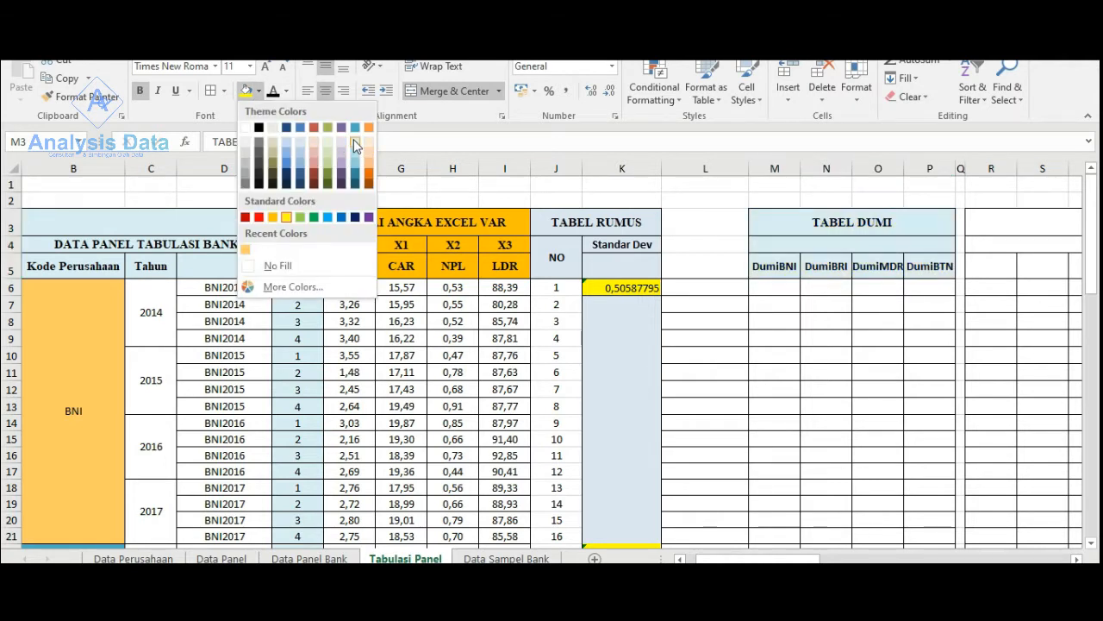
{"action": "left_click", "coordinate": [356, 146]}
{"action": "left_click", "coordinate": [891, 422]}
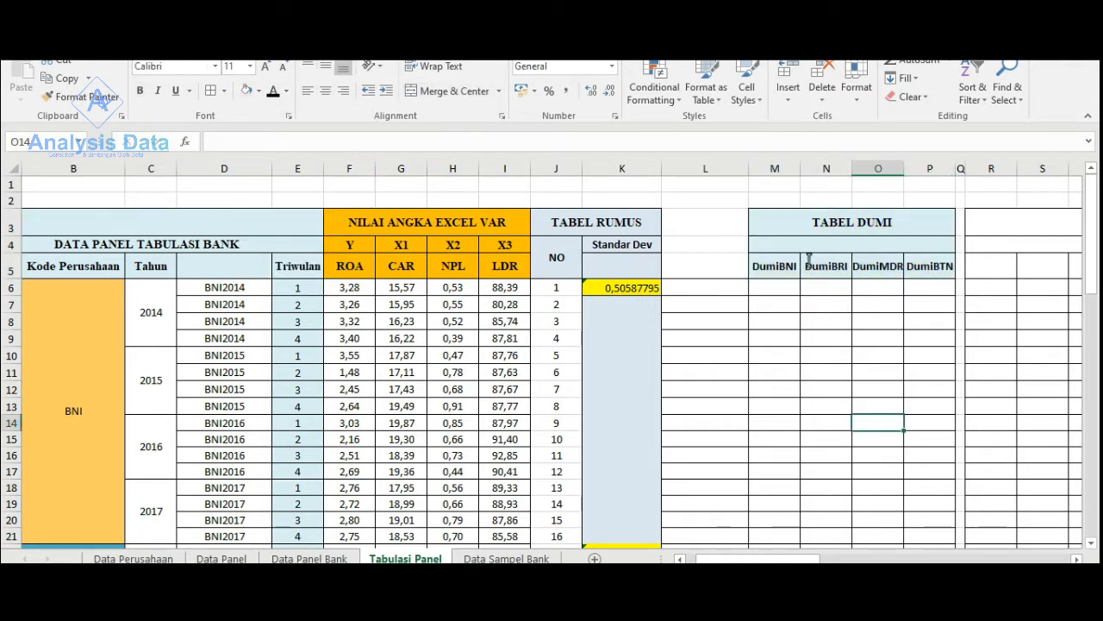
{"action": "left_click", "coordinate": [844, 245]}
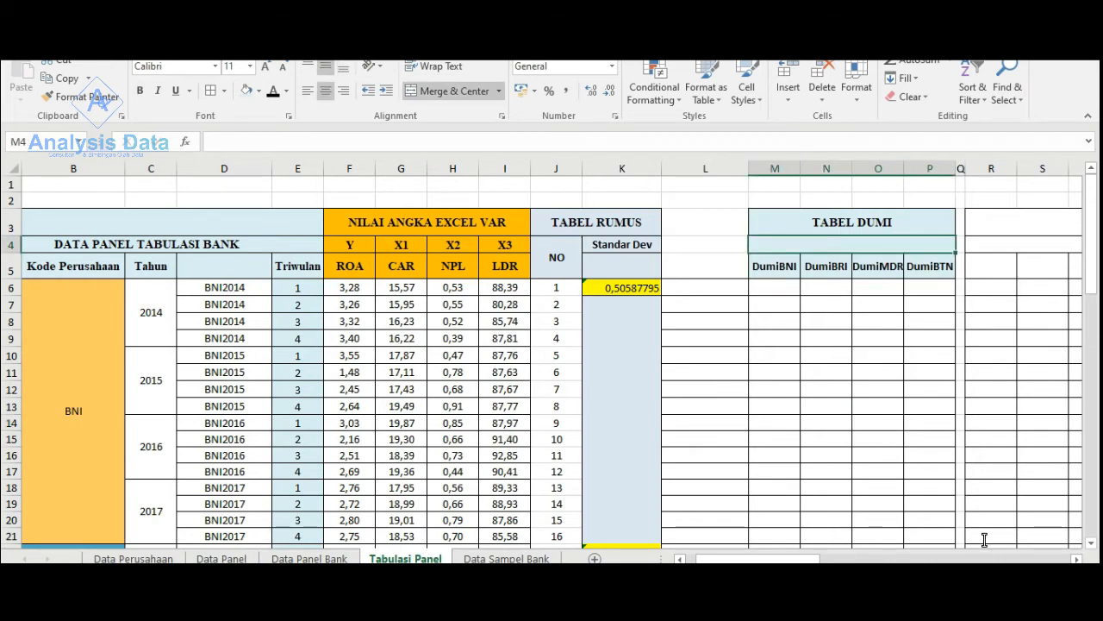
- Set the font colour of the cells below the TABEL DUMI headings, columns M to P from row 6, to black
{"action": "left_click_drag", "start_coordinate": [817, 558], "coordinate": [846, 558]}
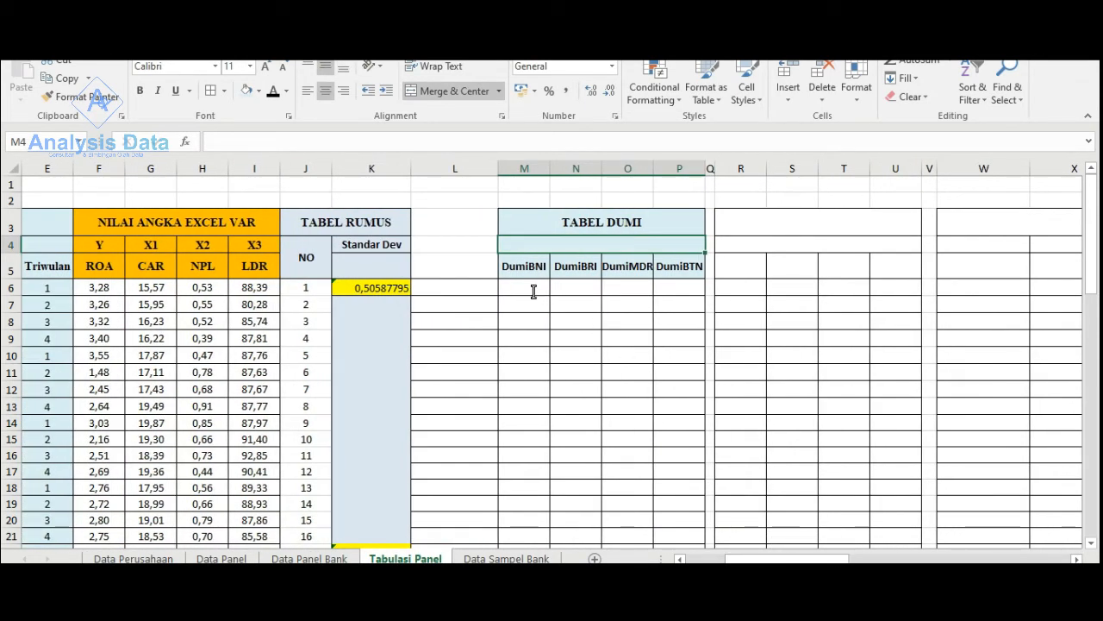
{"action": "left_click_drag", "start_coordinate": [534, 288], "coordinate": [676, 520]}
{"action": "left_click", "coordinate": [272, 95]}
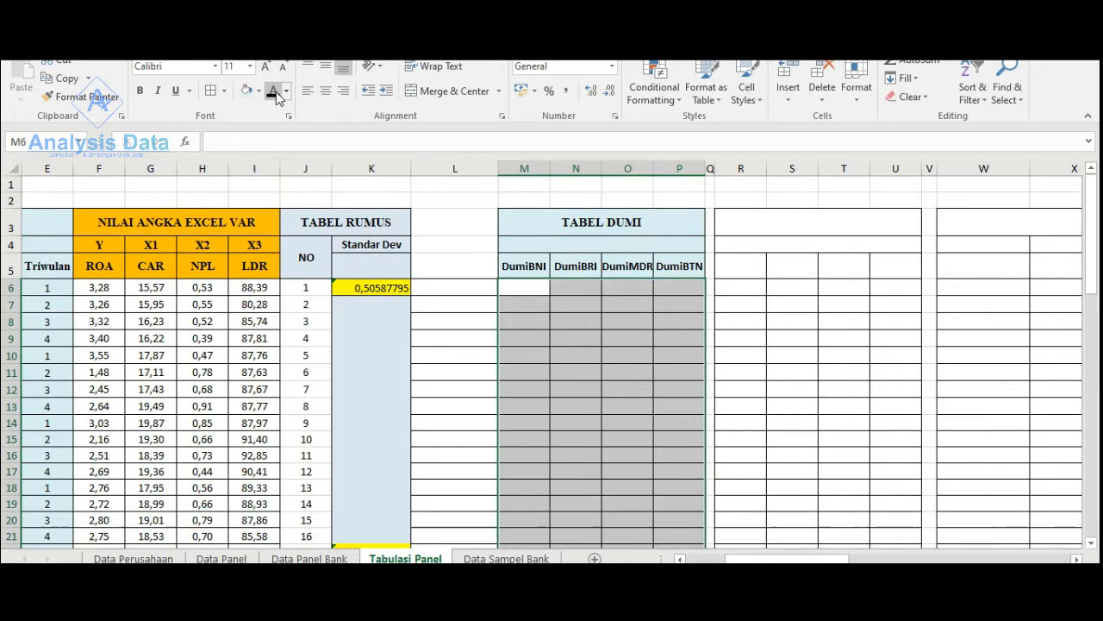
{"action": "left_click", "coordinate": [645, 272]}
{"action": "double_click", "coordinate": [586, 287]}
{"action": "left_click", "coordinate": [529, 286]}
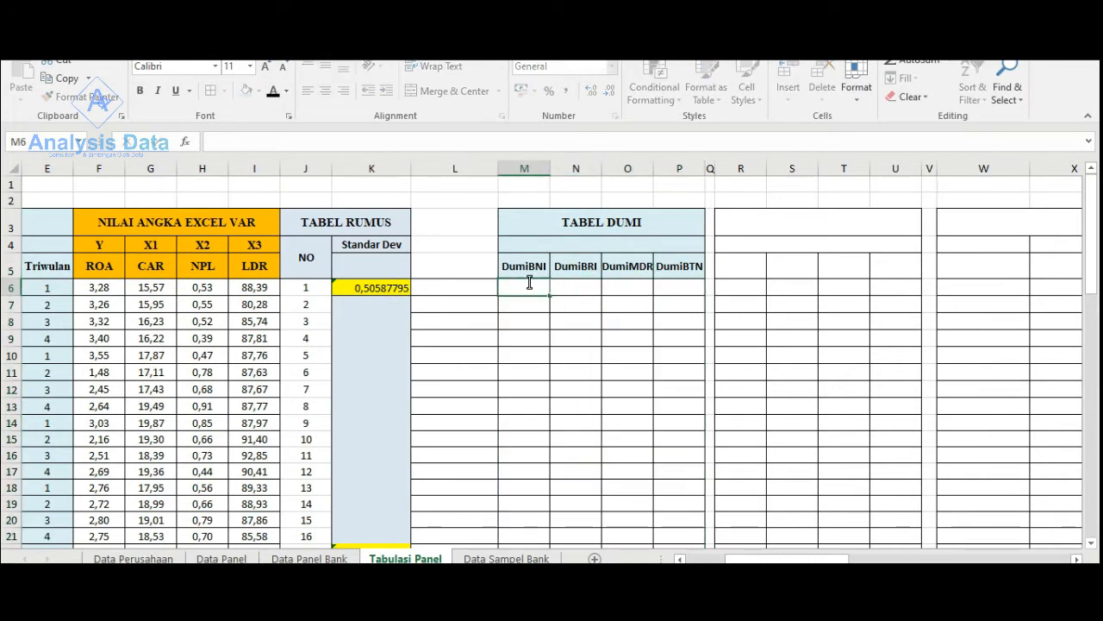
- Check the TAHUN heading in L5 against the CODE BANK TAHUN column of the Data Panel Bank sheet
{"action": "left_click", "coordinate": [475, 263]}
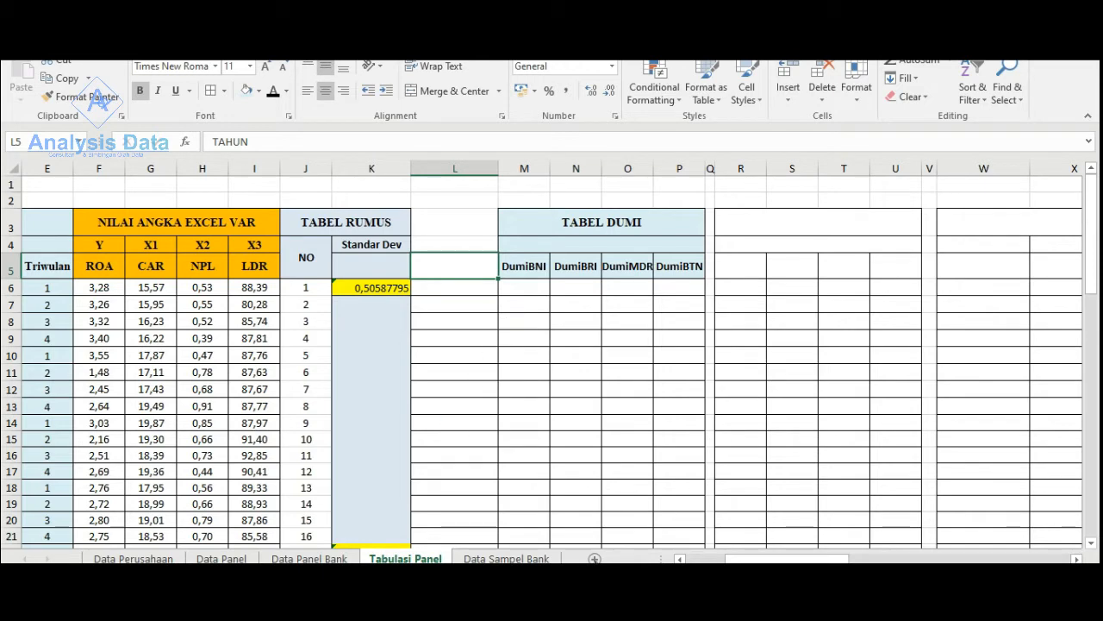
{"action": "left_click_drag", "start_coordinate": [780, 559], "coordinate": [763, 558]}
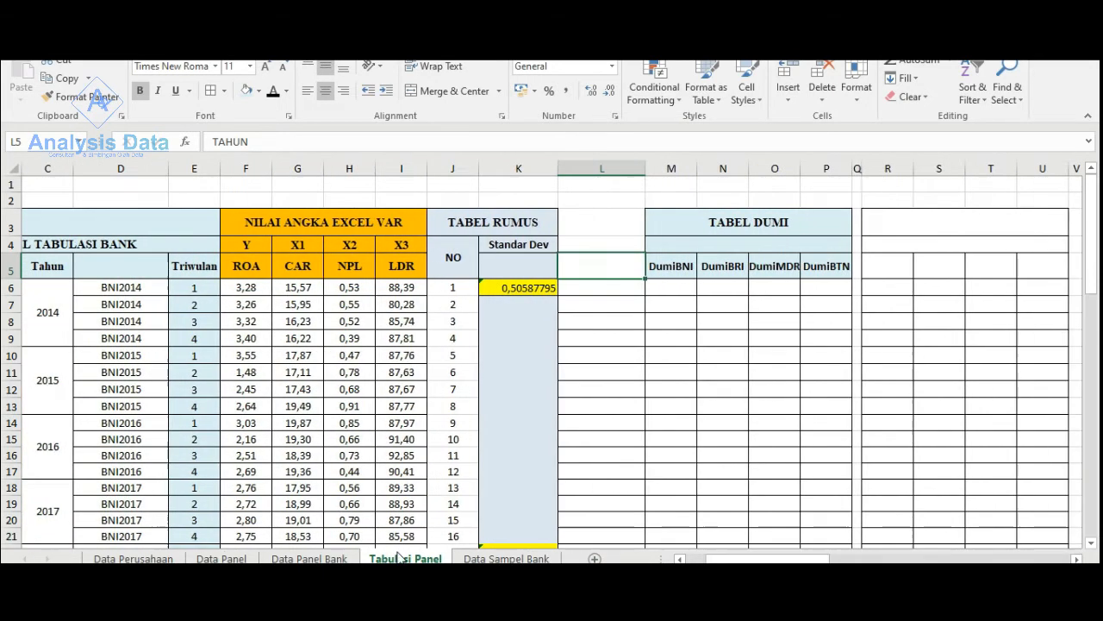
{"action": "left_click", "coordinate": [297, 559]}
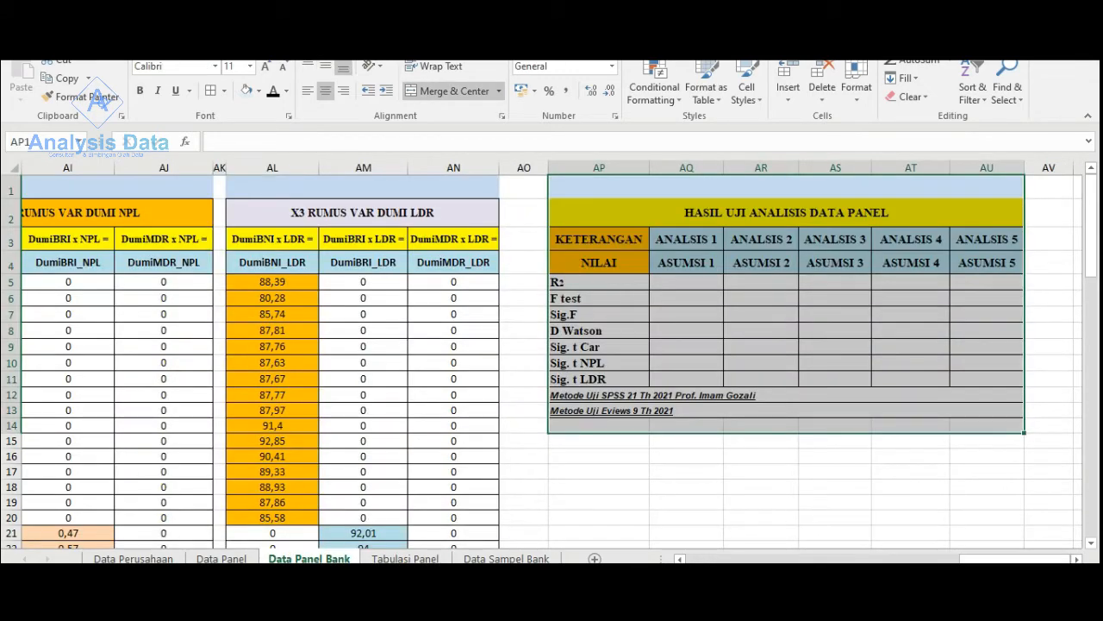
{"action": "left_click_drag", "start_coordinate": [1015, 559], "coordinate": [798, 559]}
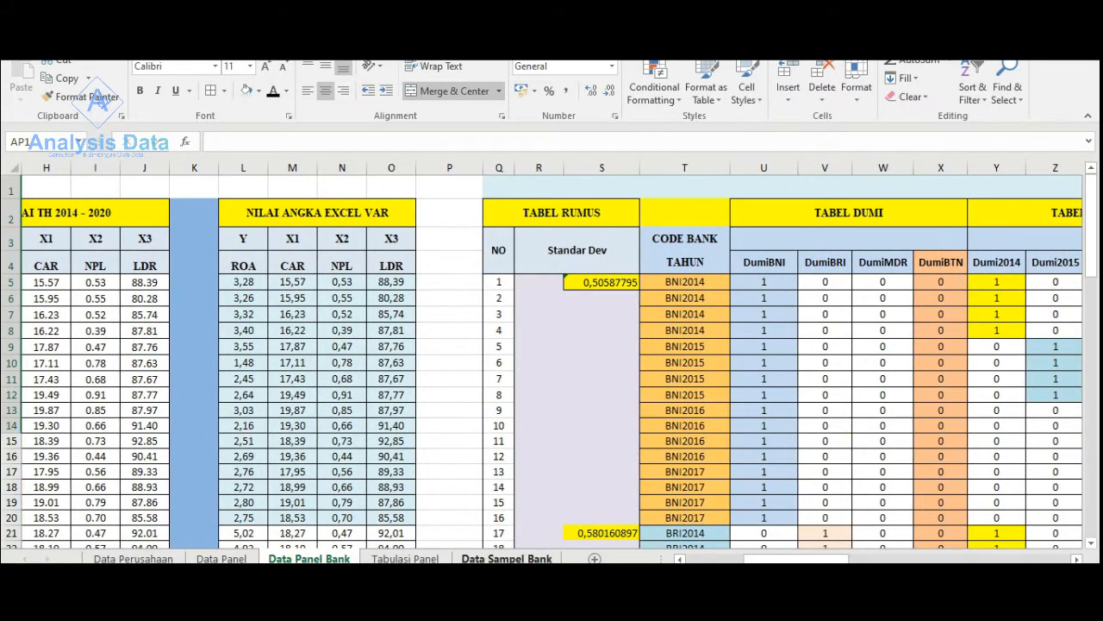
{"action": "left_click", "coordinate": [405, 558]}
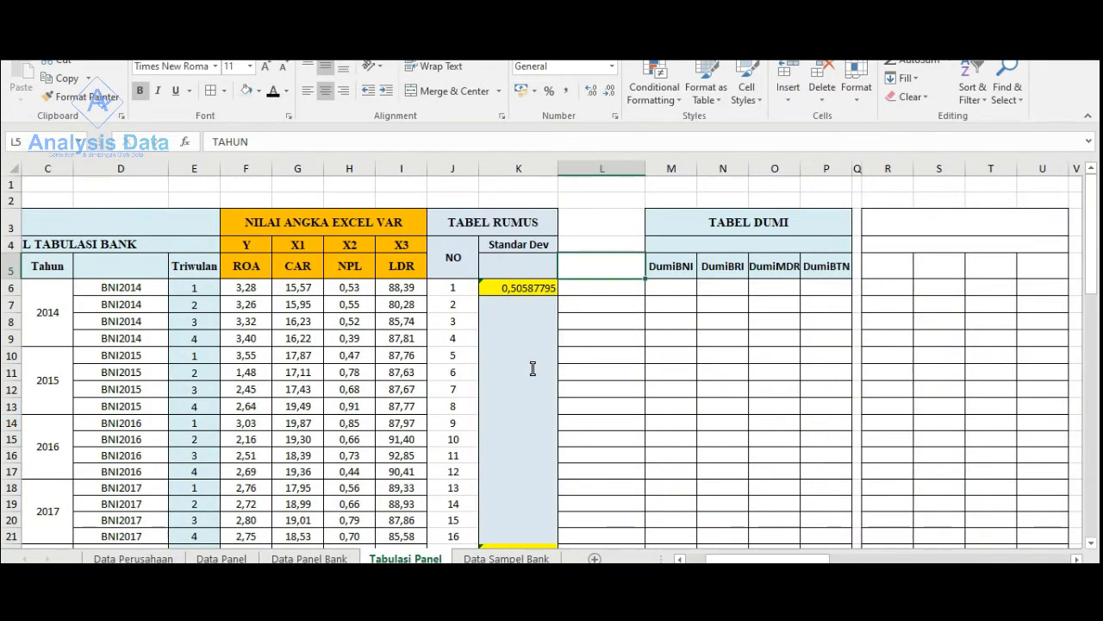
- Fill the BNI variable values in F6:I21 with light blue
{"action": "scroll", "coordinate": [327, 366], "scroll_direction": "down", "scroll_amount": 1}
{"action": "scroll", "coordinate": [326, 358], "scroll_direction": "up", "scroll_amount": 1}
{"action": "left_click_drag", "start_coordinate": [732, 558], "coordinate": [712, 559]}
{"action": "scroll", "coordinate": [250, 366], "scroll_direction": "down", "scroll_amount": 1}
{"action": "left_click_drag", "start_coordinate": [400, 229], "coordinate": [556, 476]}
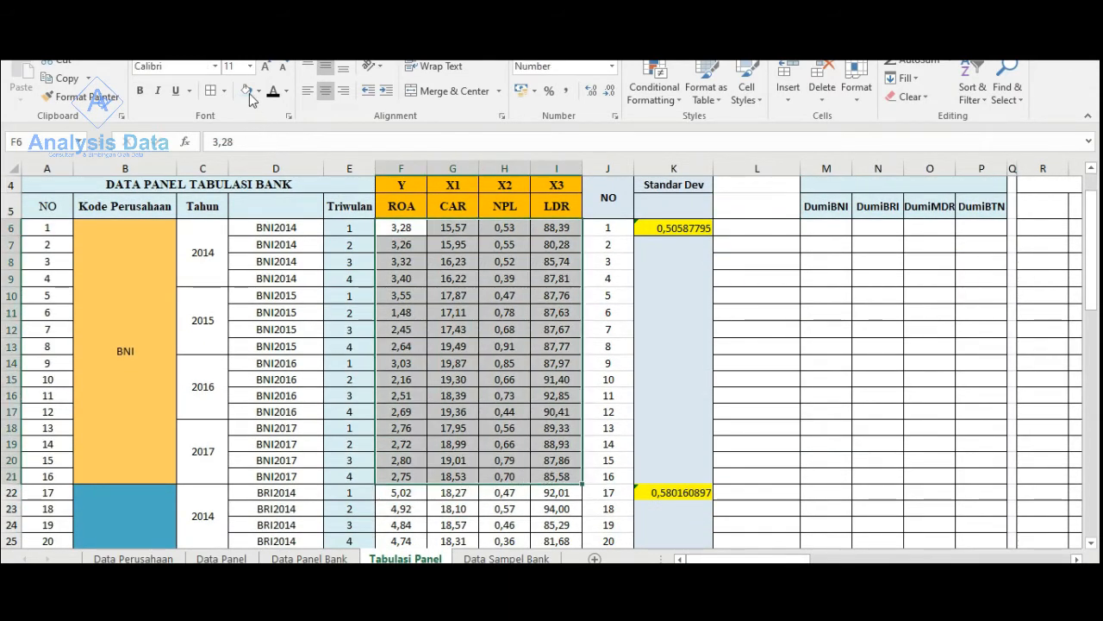
- Fill the MANDIRI variable values in F38:I53 with light blue
{"action": "scroll", "coordinate": [473, 309], "scroll_direction": "down", "scroll_amount": 7}
{"action": "scroll", "coordinate": [474, 309], "scroll_direction": "down", "scroll_amount": 2}
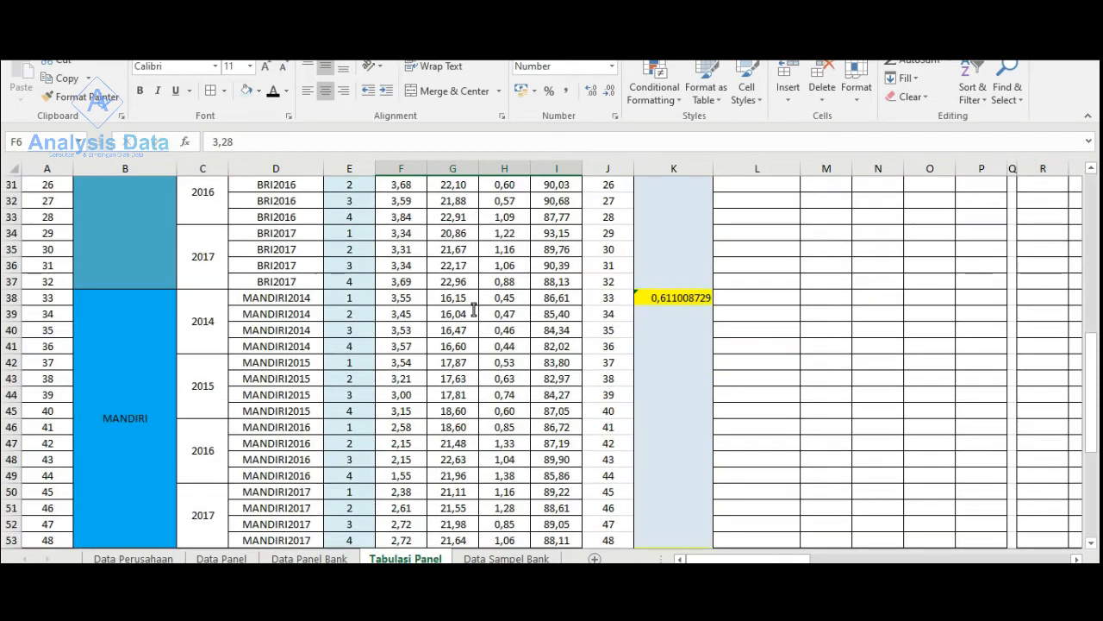
{"action": "left_click_drag", "start_coordinate": [390, 298], "coordinate": [569, 540]}
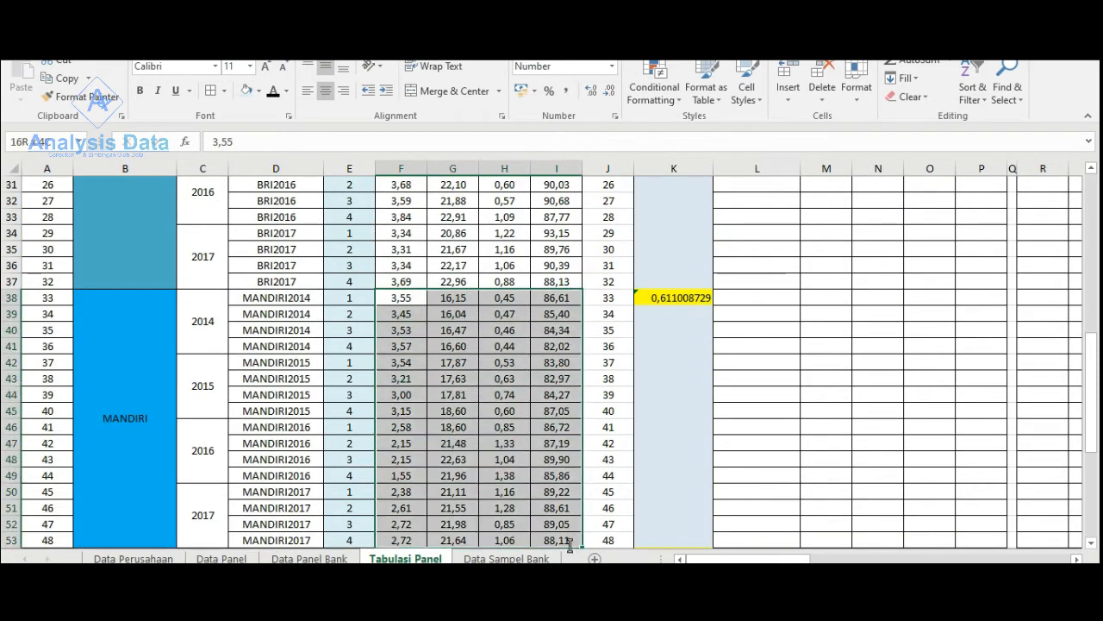
{"action": "scroll", "coordinate": [568, 540], "scroll_direction": "down", "scroll_amount": 2}
{"action": "left_click_drag", "start_coordinate": [548, 475], "coordinate": [548, 475]}
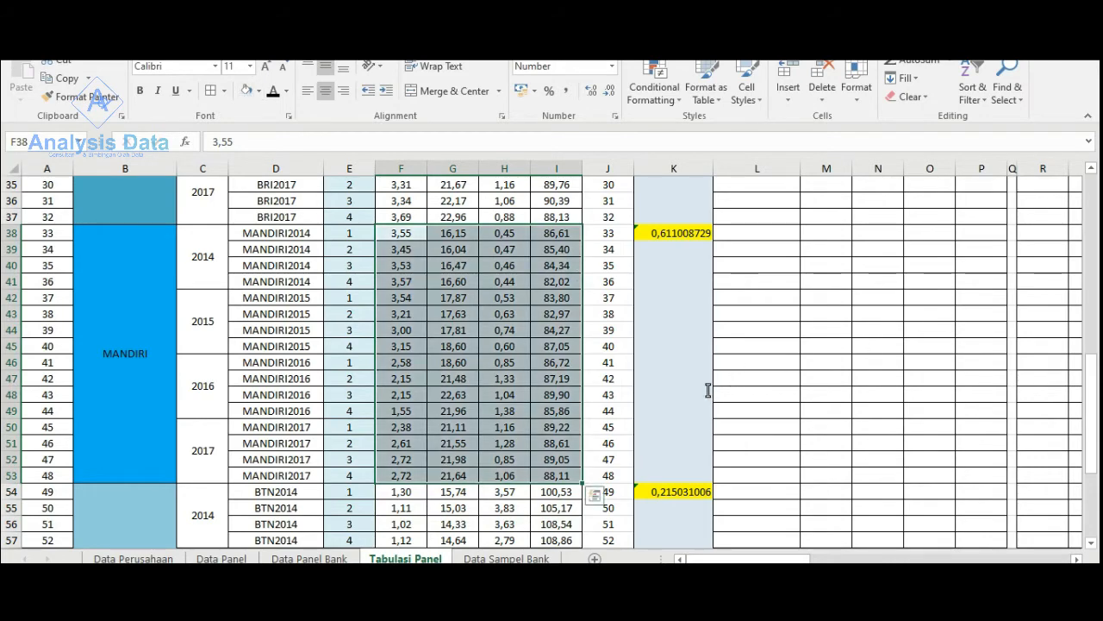
{"action": "scroll", "coordinate": [710, 387], "scroll_direction": "up", "scroll_amount": 11}
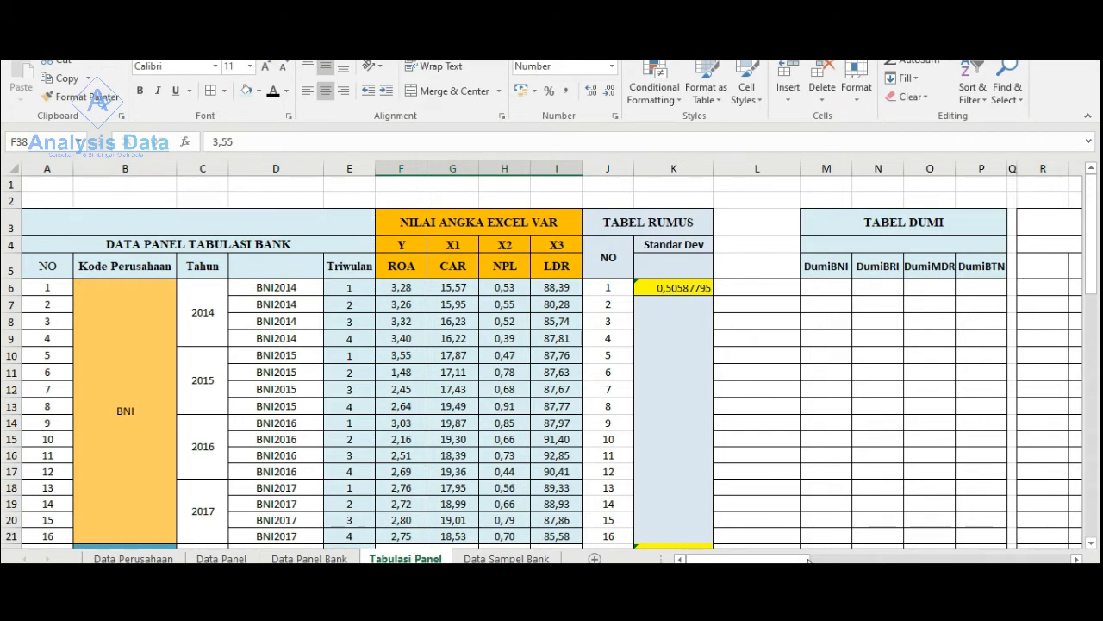
- Check how the TABEL DUMI columns are coded in the Data Panel Bank sheet, as a reference for M6 in Tabulasi Panel
{"action": "left_click_drag", "start_coordinate": [811, 558], "coordinate": [820, 560]}
{"action": "left_click", "coordinate": [735, 474]}
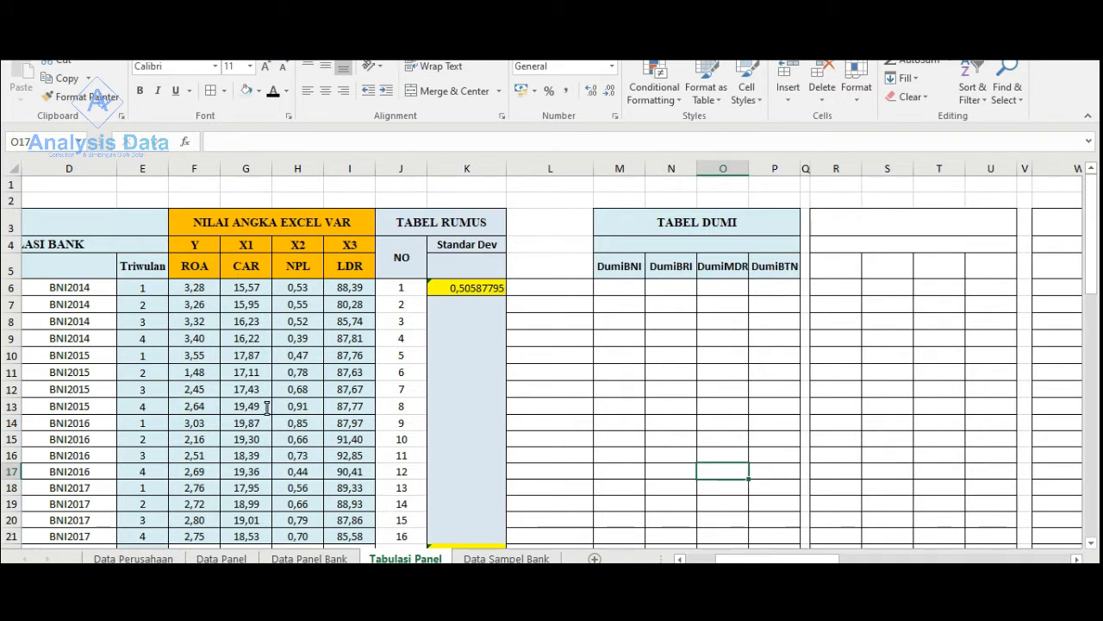
{"action": "left_click", "coordinate": [625, 288]}
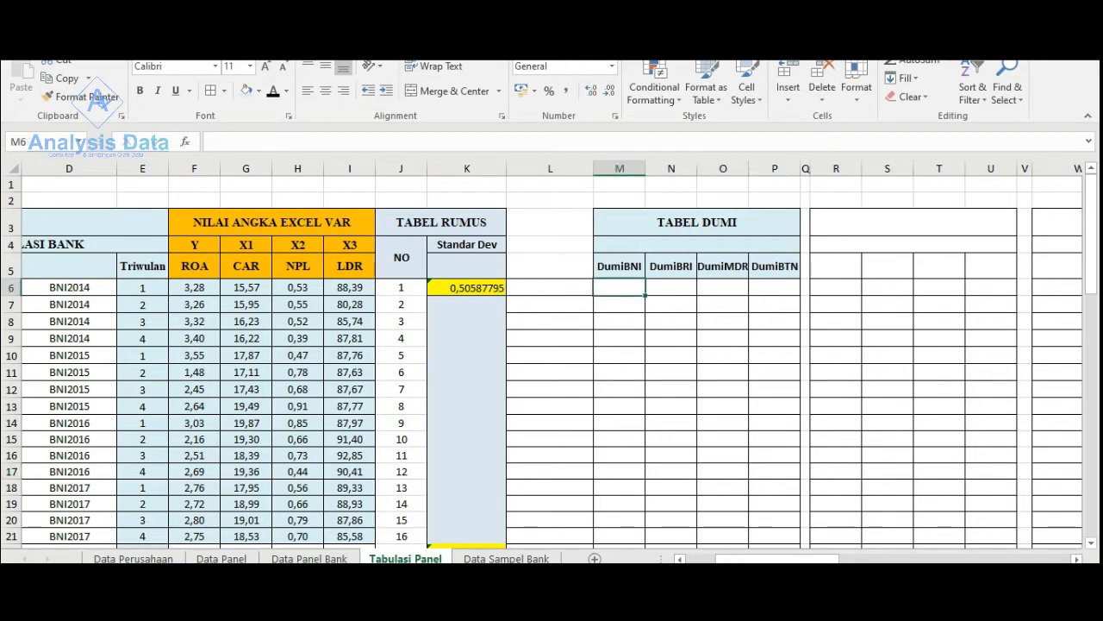
{"action": "left_click_drag", "start_coordinate": [776, 559], "coordinate": [765, 558]}
{"action": "scroll", "coordinate": [522, 452], "scroll_direction": "down", "scroll_amount": 1}
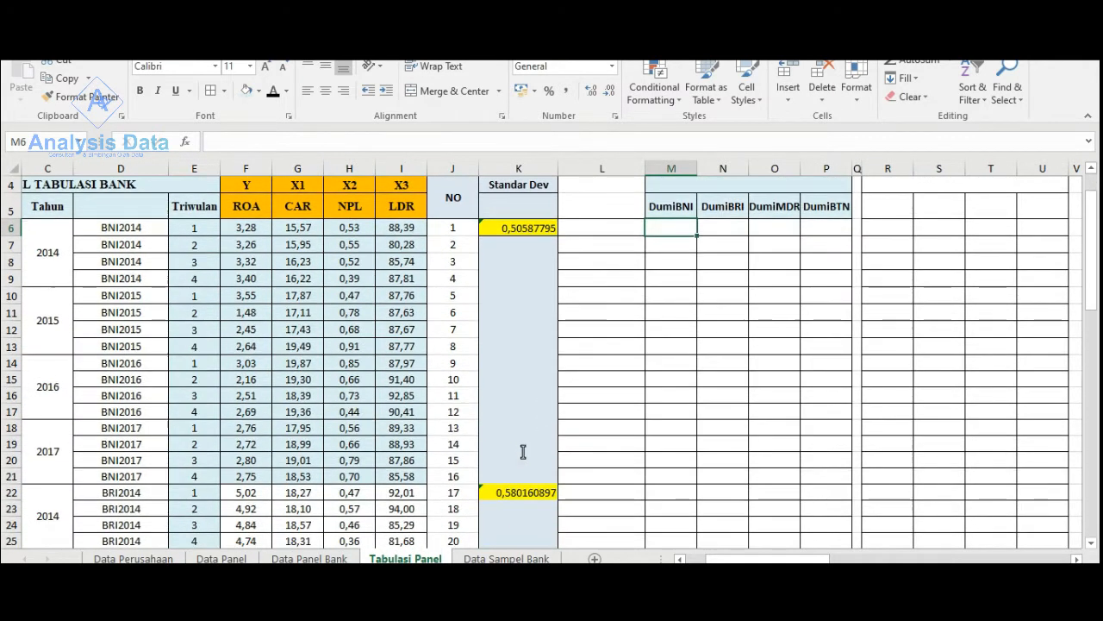
{"action": "scroll", "coordinate": [728, 432], "scroll_direction": "up", "scroll_amount": 1}
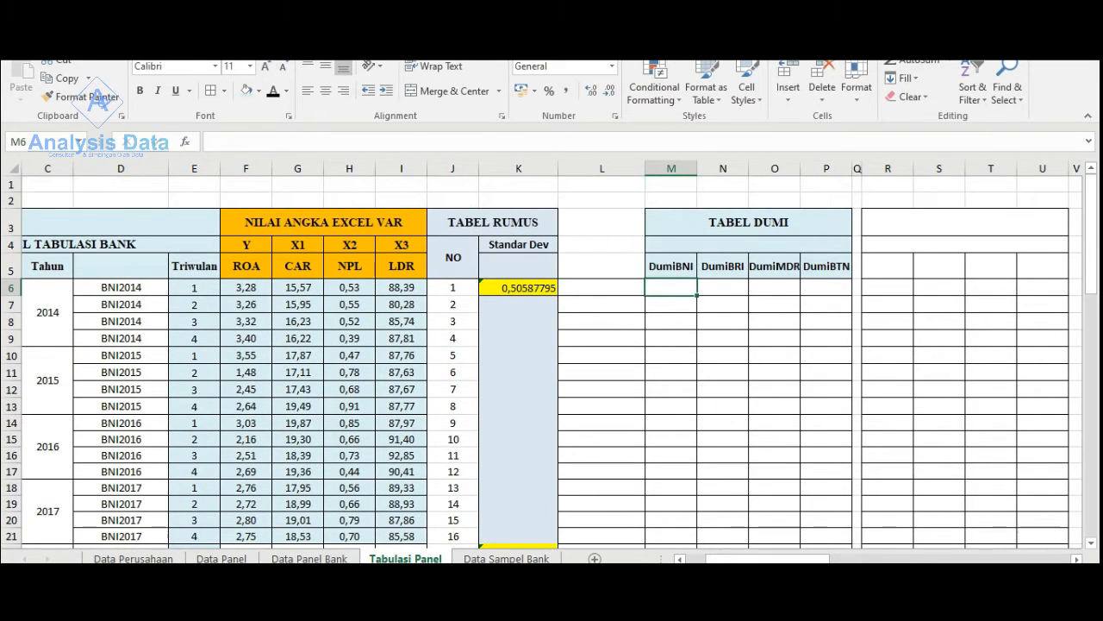
{"action": "left_click", "coordinate": [309, 558]}
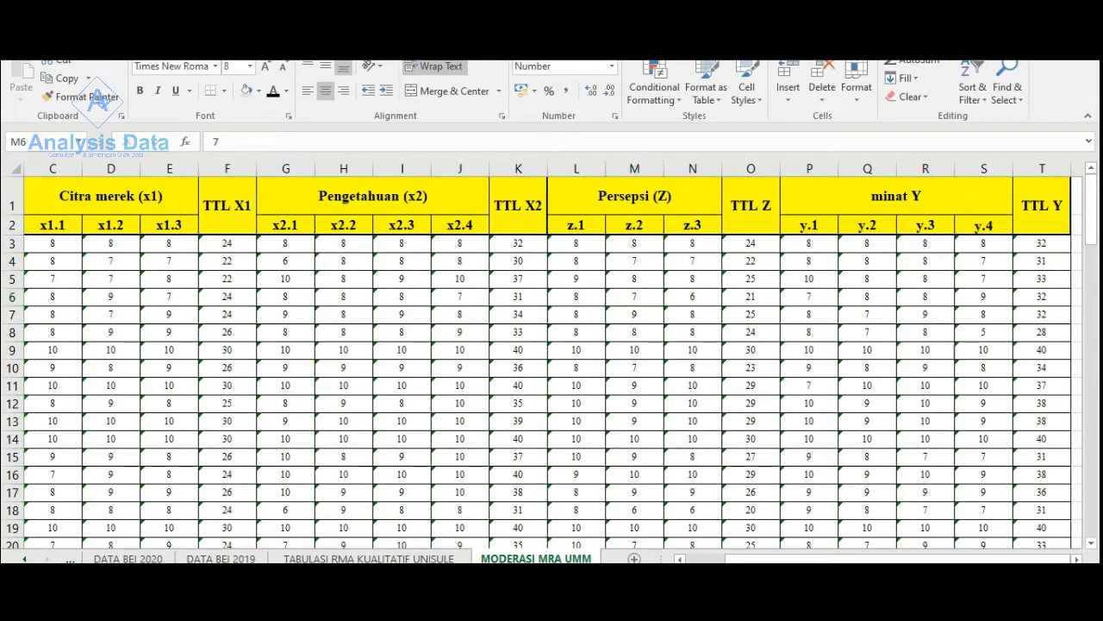
{"action": "left_click", "coordinate": [885, 534]}
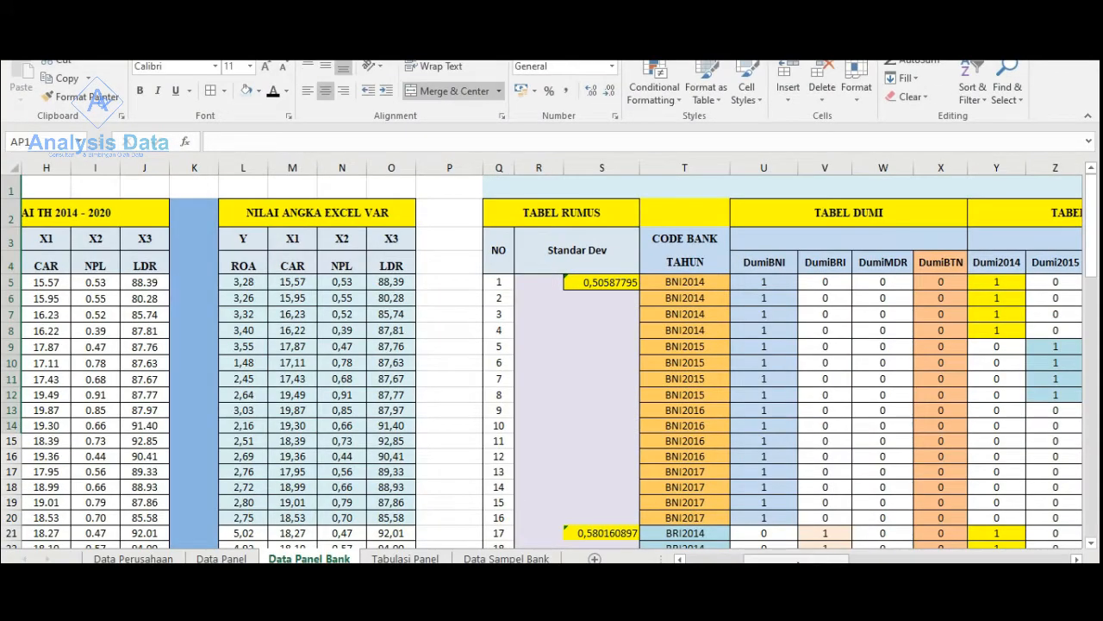
{"action": "left_click_drag", "start_coordinate": [812, 561], "coordinate": [830, 562]}
{"action": "left_click", "coordinate": [515, 558]}
{"action": "left_click", "coordinate": [405, 558]}
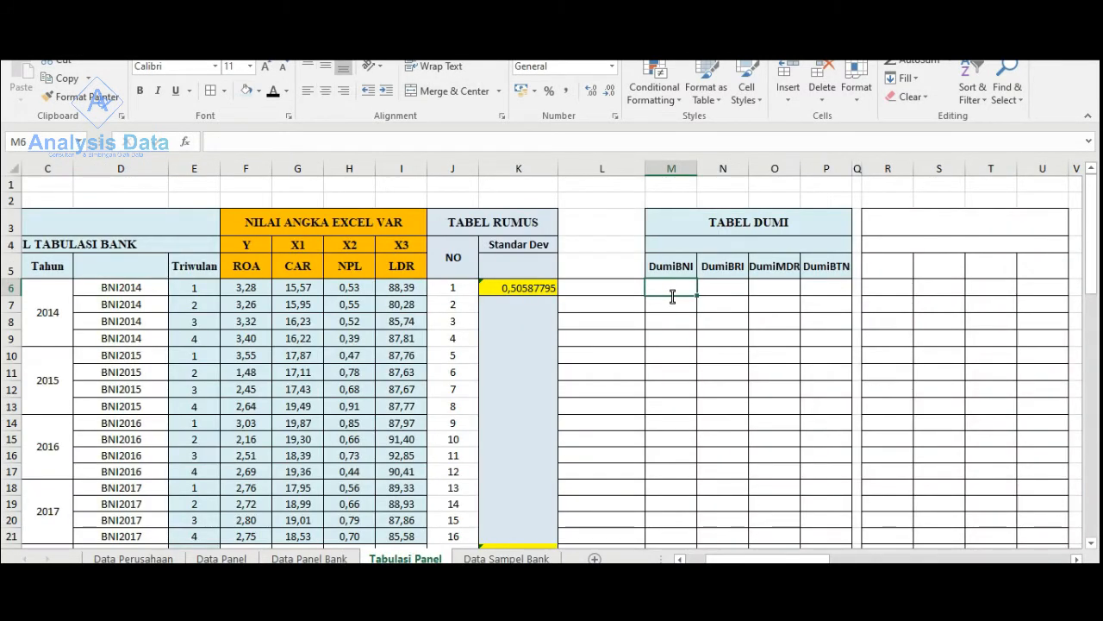
- Enter 1 in the DumiBNI column for all BNI rows, M6:M21, and centre the values
{"action": "type", "text": "1"}
{"action": "left_click_drag", "start_coordinate": [696, 295], "coordinate": [686, 549]}
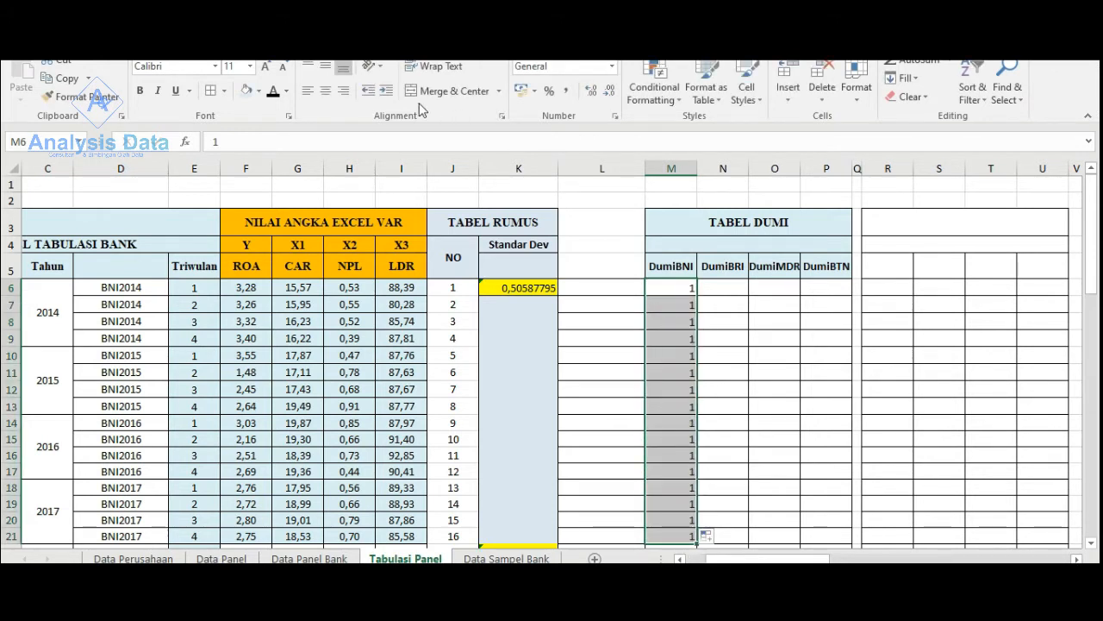
{"action": "left_click", "coordinate": [325, 91]}
- Enter 1 in the DumiBRI column for all BRI rows, N22:N37
{"action": "scroll", "coordinate": [716, 349], "scroll_direction": "down", "scroll_amount": 1}
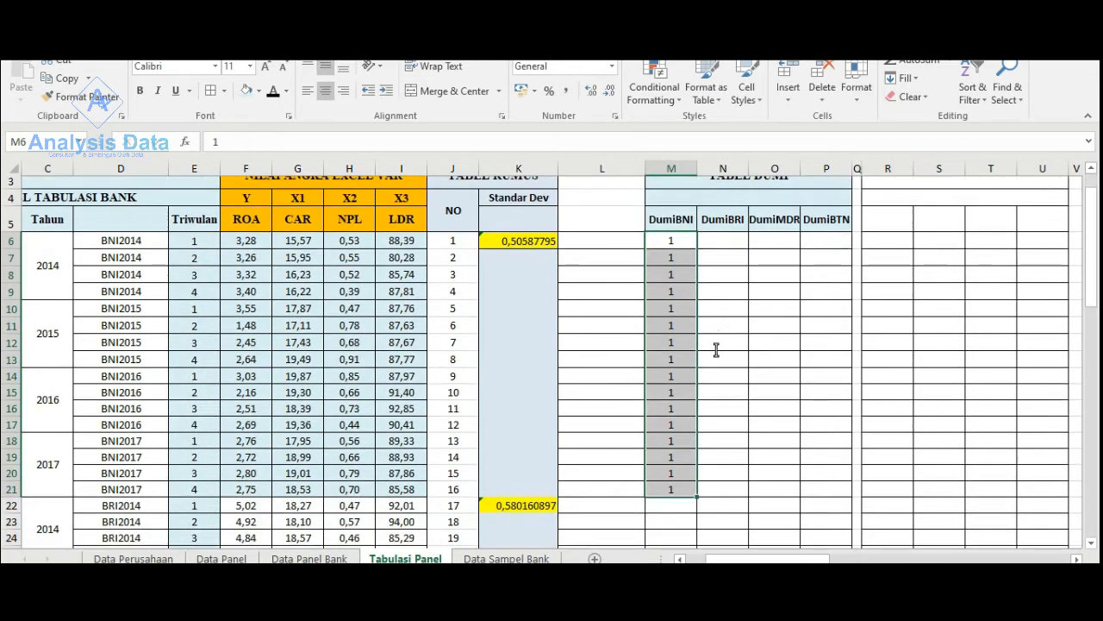
{"action": "scroll", "coordinate": [716, 349], "scroll_direction": "down", "scroll_amount": 2}
{"action": "scroll", "coordinate": [712, 367], "scroll_direction": "down", "scroll_amount": 2}
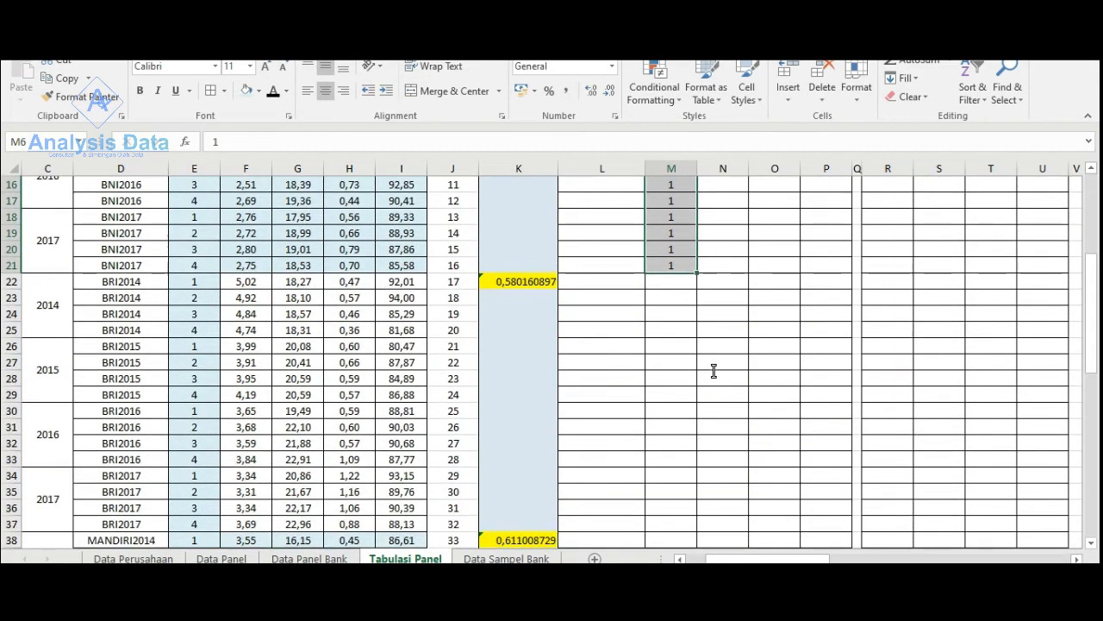
{"action": "scroll", "coordinate": [714, 371], "scroll_direction": "up", "scroll_amount": 3}
{"action": "scroll", "coordinate": [714, 369], "scroll_direction": "down", "scroll_amount": 2}
{"action": "left_click", "coordinate": [714, 331]}
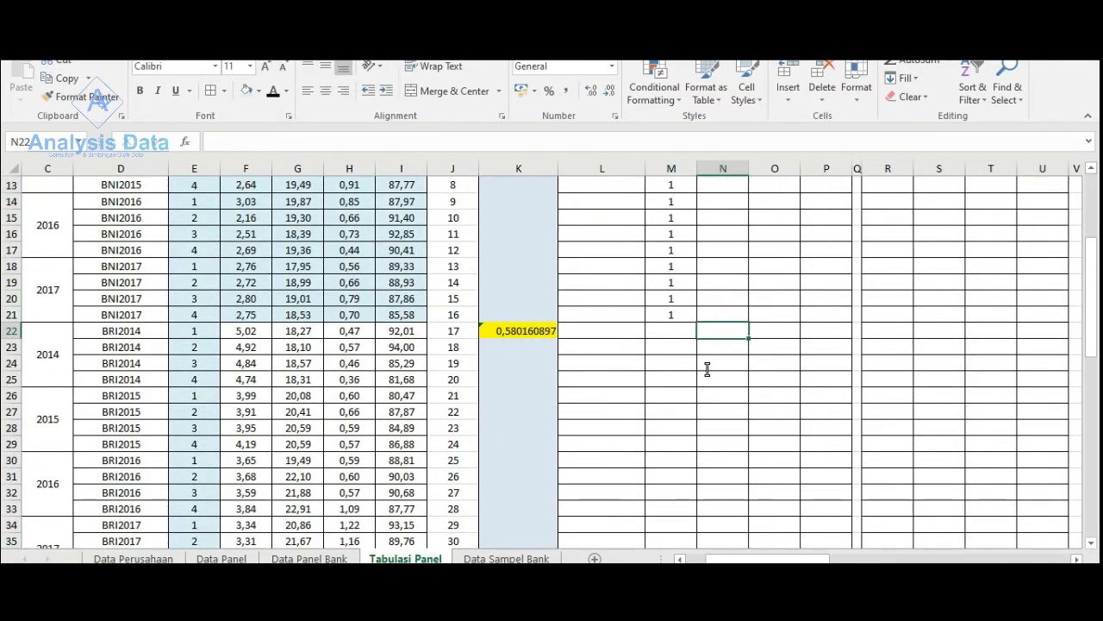
{"action": "scroll", "coordinate": [707, 369], "scroll_direction": "down", "scroll_amount": 2}
{"action": "type", "text": "1"}
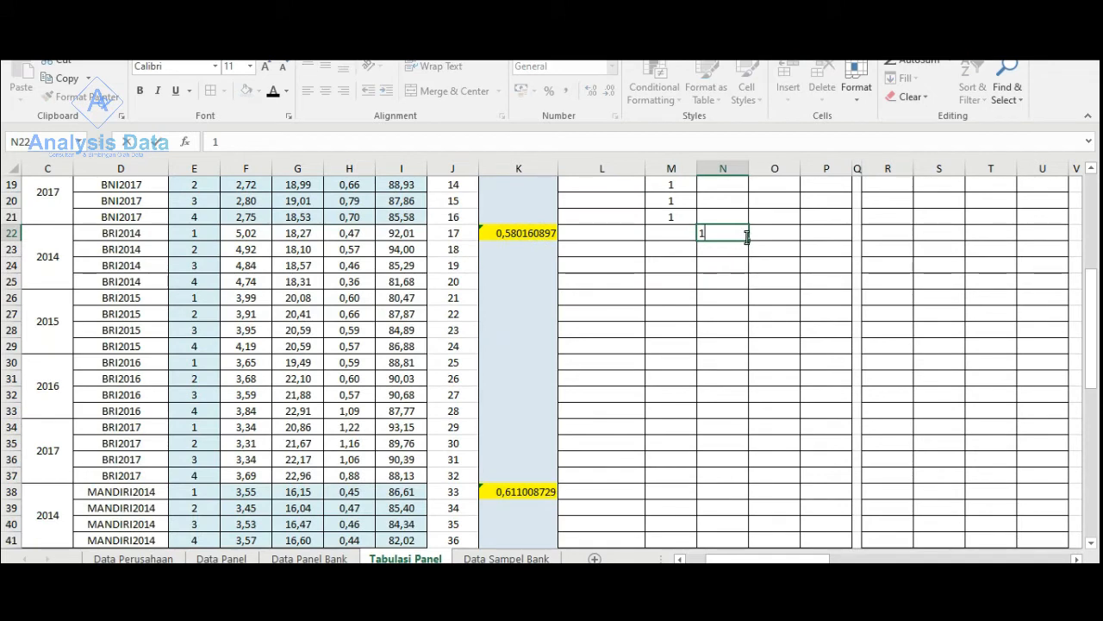
{"action": "left_click_drag", "start_coordinate": [747, 239], "coordinate": [738, 481]}
- Enter 1 in the DumiMDR column for all MANDIRI rows, O38:O53
{"action": "scroll", "coordinate": [732, 480], "scroll_direction": "down", "scroll_amount": 4}
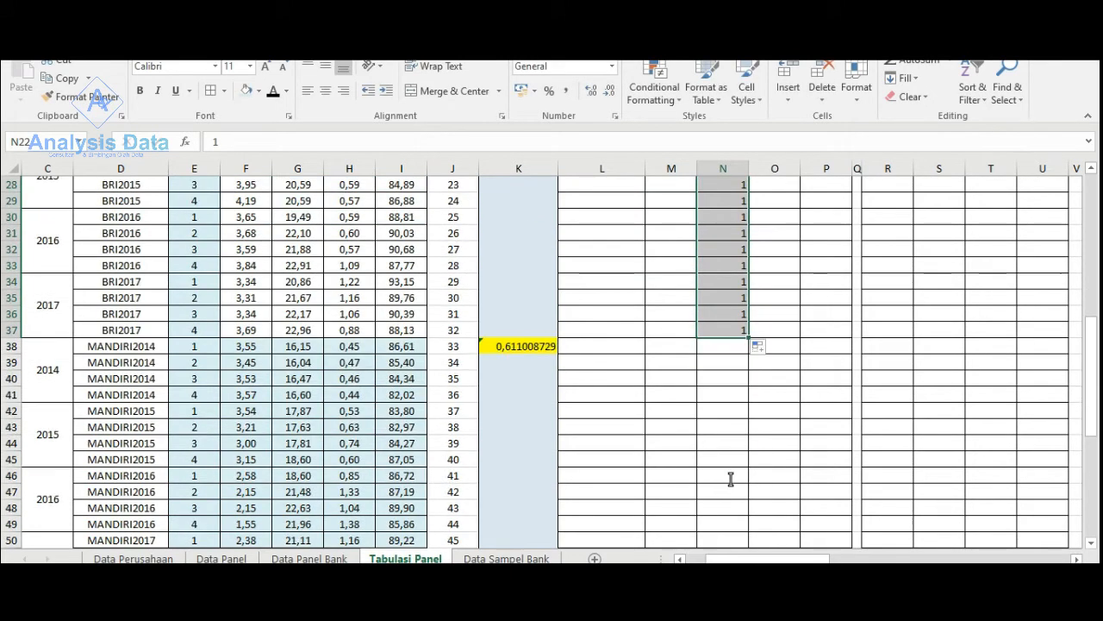
{"action": "left_click", "coordinate": [774, 299]}
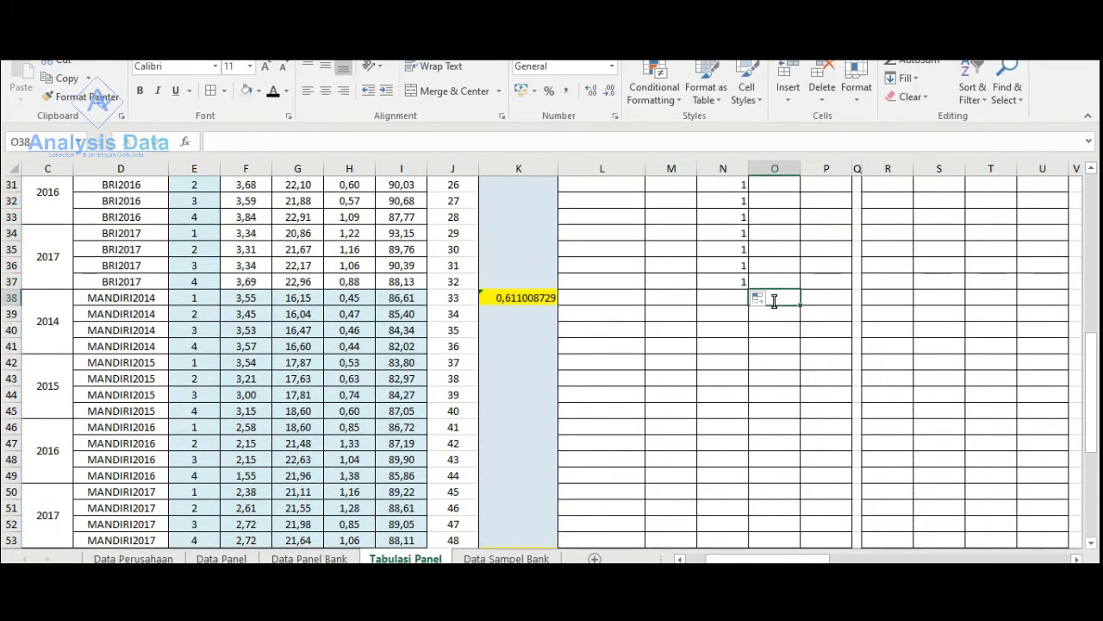
{"action": "type", "text": "1"}
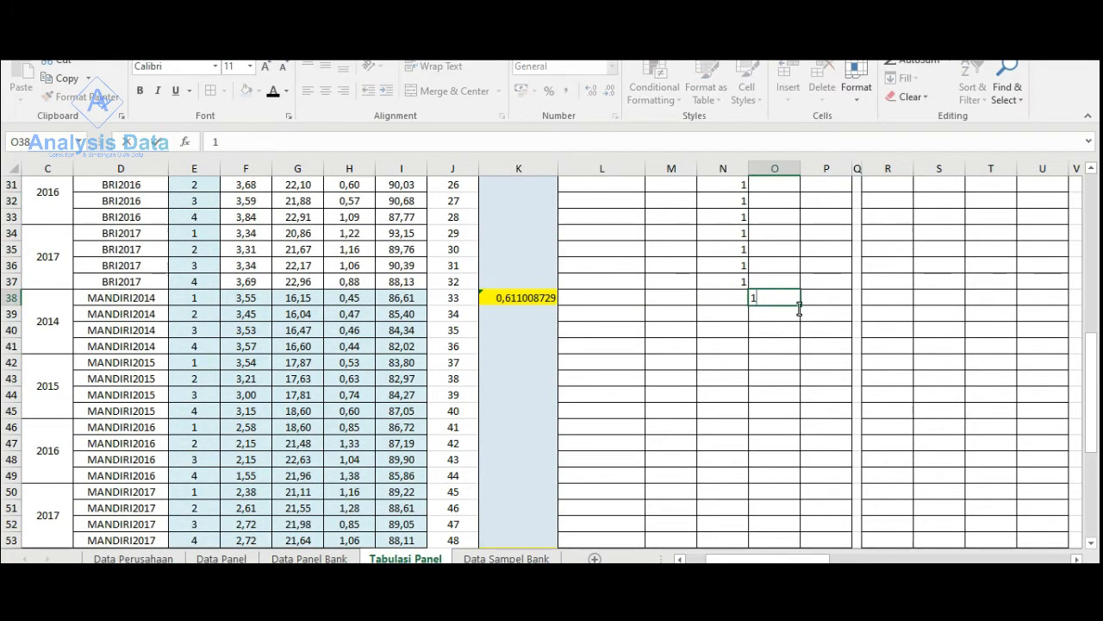
{"action": "left_click_drag", "start_coordinate": [799, 307], "coordinate": [801, 466]}
- Enter 1 in the DumiBTN column for all BTN rows, P54:P69
{"action": "scroll", "coordinate": [702, 445], "scroll_direction": "down", "scroll_amount": 2}
{"action": "scroll", "coordinate": [818, 396], "scroll_direction": "down", "scroll_amount": 1}
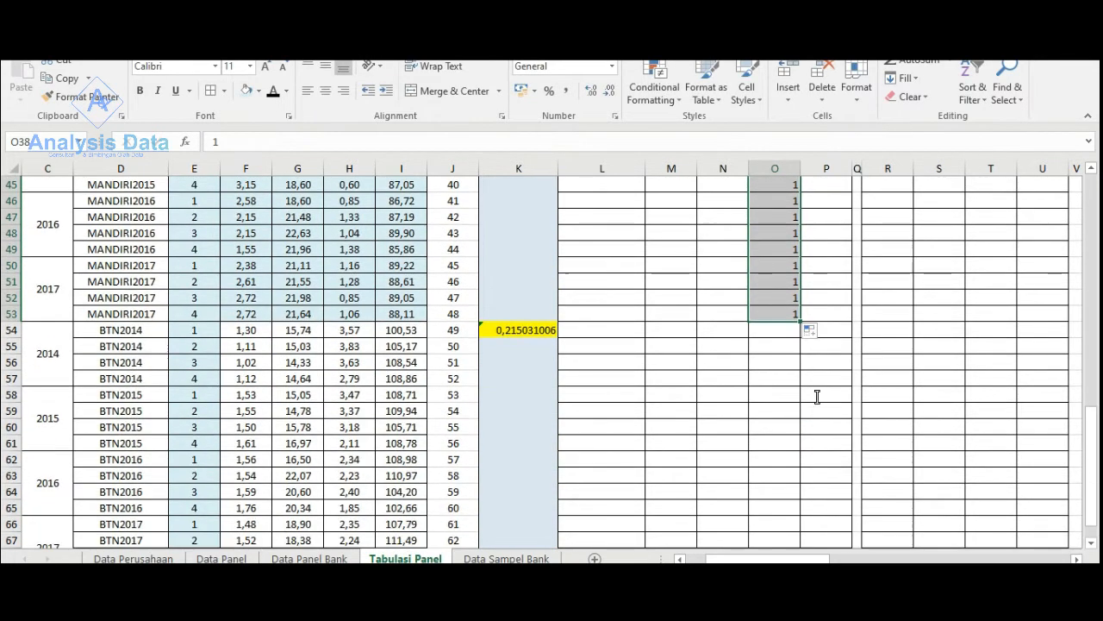
{"action": "left_click", "coordinate": [836, 331]}
{"action": "type", "text": "1"}
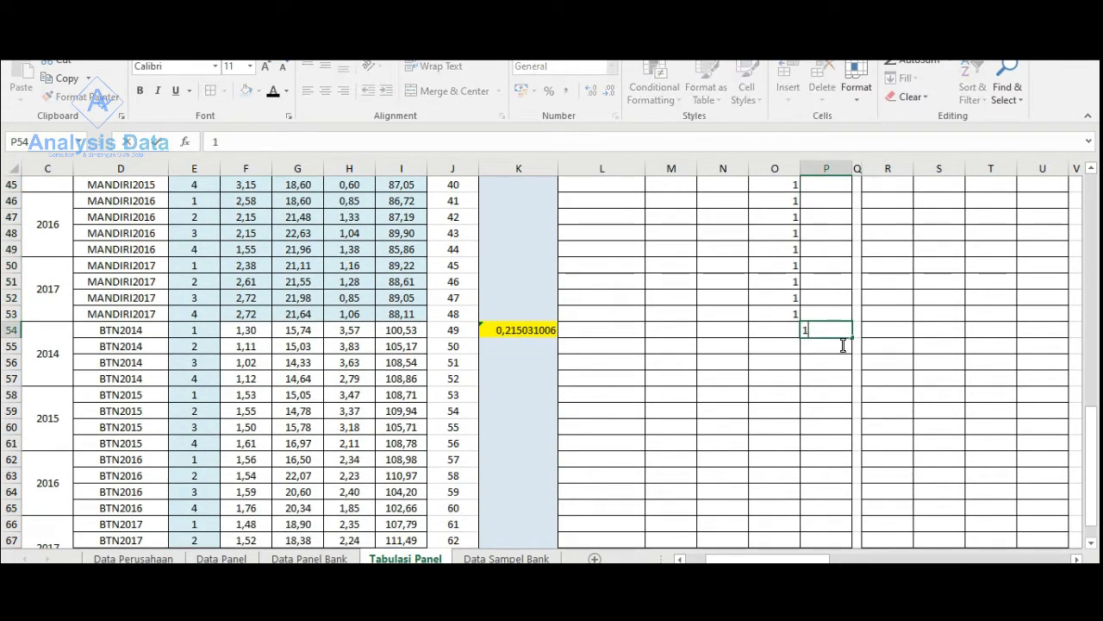
{"action": "left_click_drag", "start_coordinate": [853, 338], "coordinate": [851, 535]}
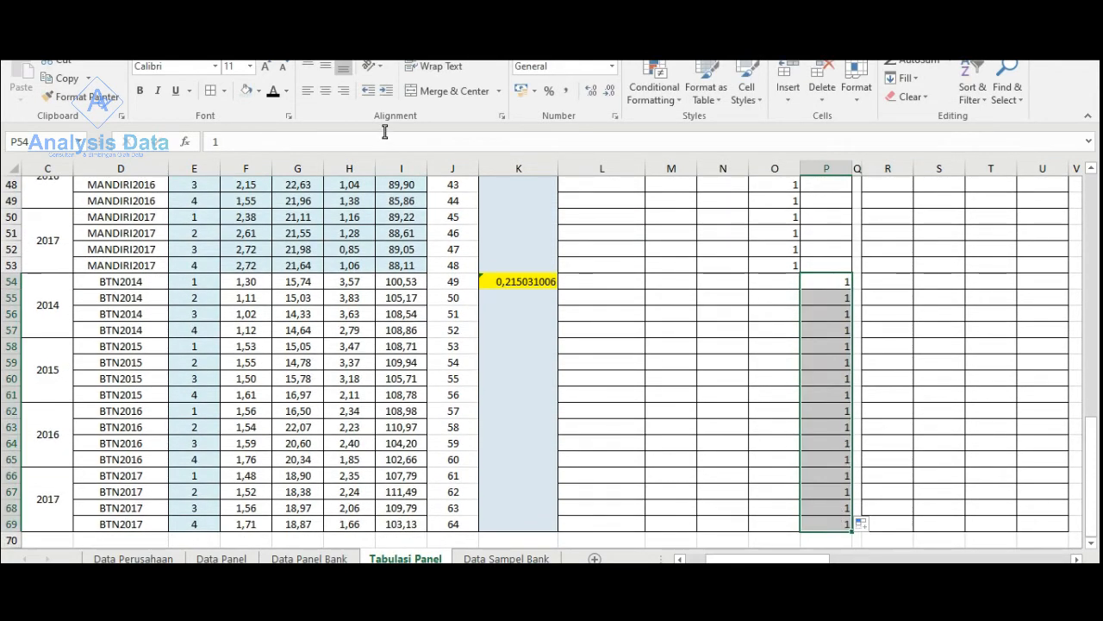
- Centre the contents of the TABEL DUMI columns M to P
{"action": "scroll", "coordinate": [849, 284], "scroll_direction": "up", "scroll_amount": 16}
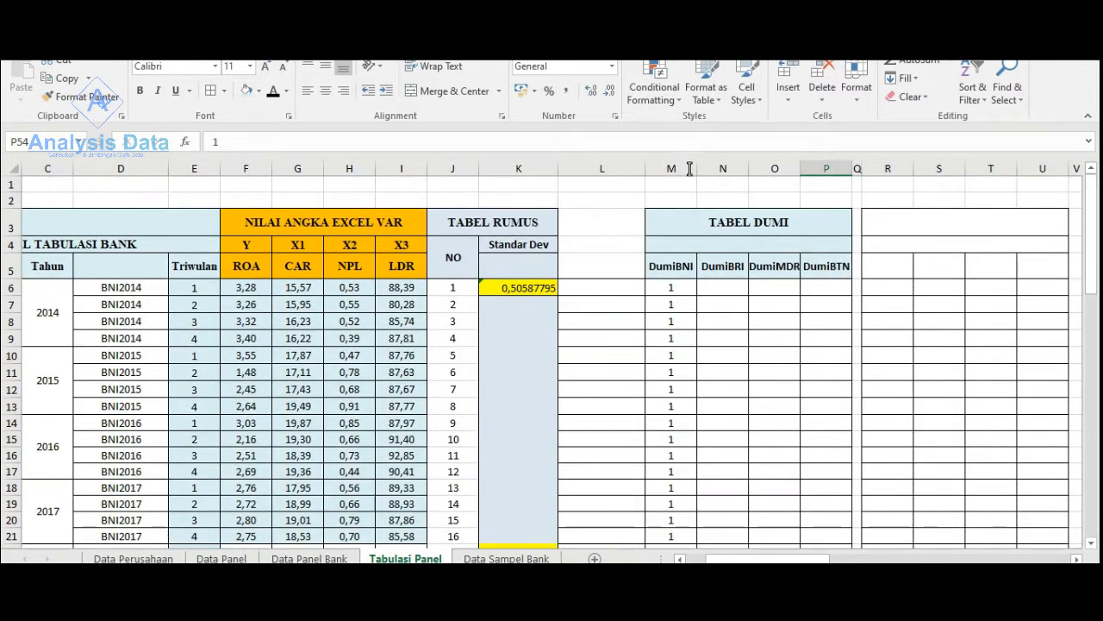
{"action": "left_click_drag", "start_coordinate": [671, 168], "coordinate": [826, 168]}
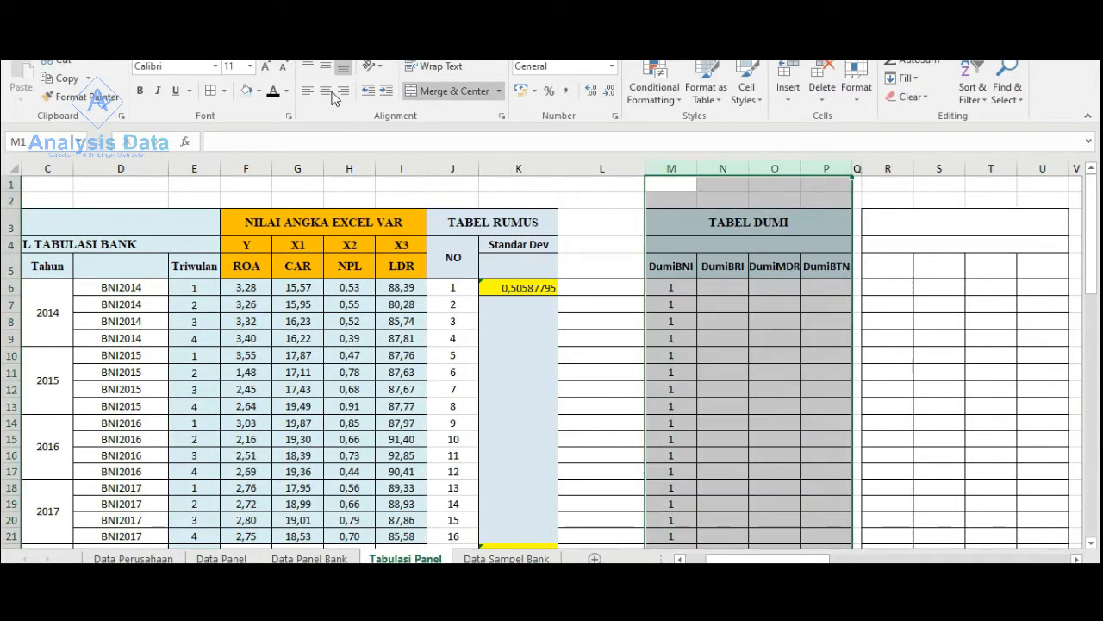
{"action": "left_click", "coordinate": [721, 289]}
- Enter 0 in the DumiBRI, DumiMDR and DumiBTN columns for the BNI rows, N6:P21
{"action": "left_click", "coordinate": [721, 289]}
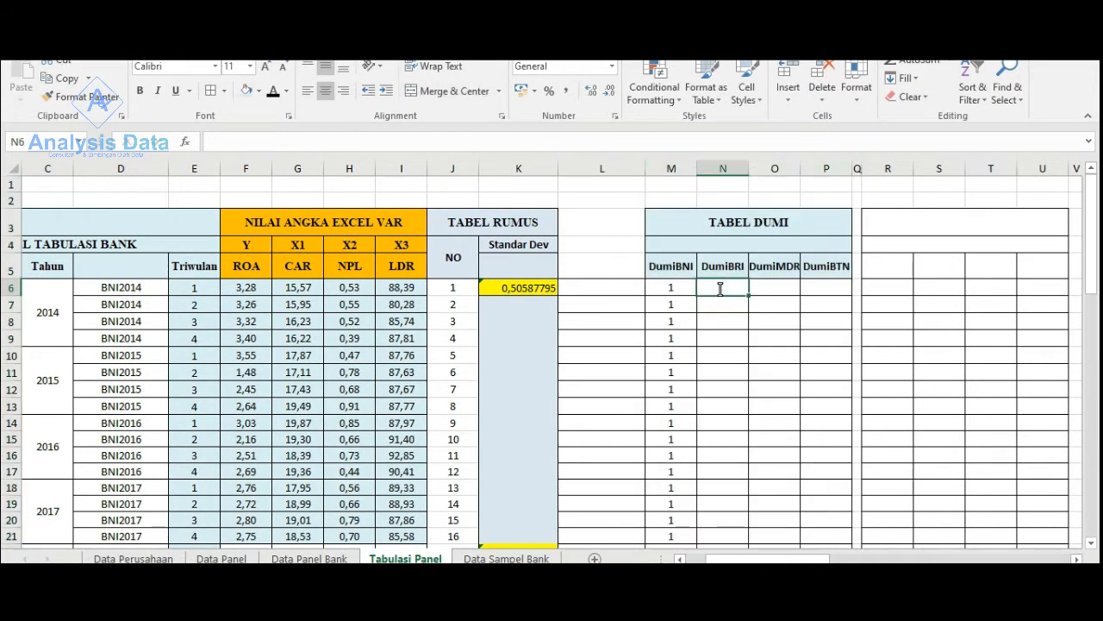
{"action": "type", "text": "0"}
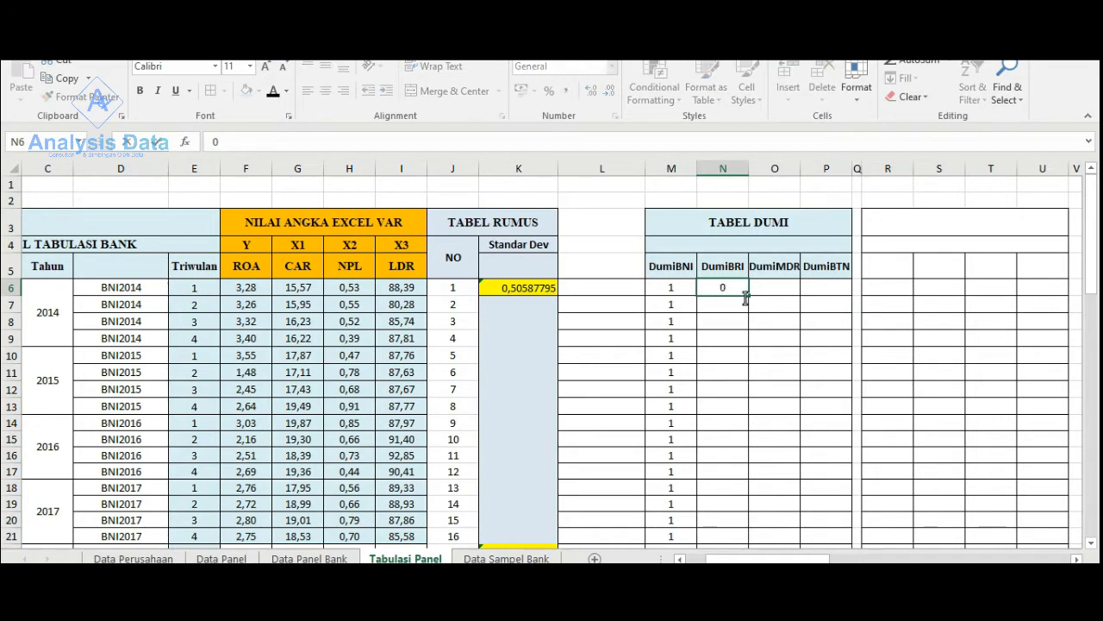
{"action": "left_click_drag", "start_coordinate": [747, 295], "coordinate": [818, 451]}
{"action": "scroll", "coordinate": [771, 451], "scroll_direction": "down", "scroll_amount": 1}
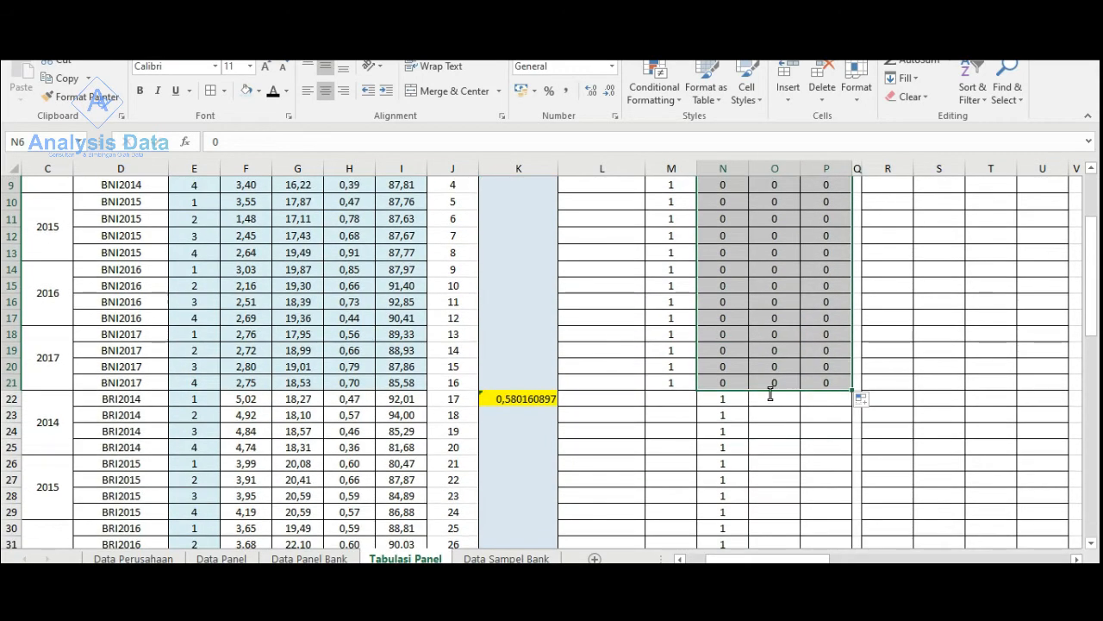
- Extend the zeros of O21:P21 down through the BRI rows to O37:P37
{"action": "left_click", "coordinate": [780, 386]}
{"action": "left_click_drag", "start_coordinate": [810, 384], "coordinate": [819, 388]}
{"action": "scroll", "coordinate": [820, 393], "scroll_direction": "down", "scroll_amount": 2}
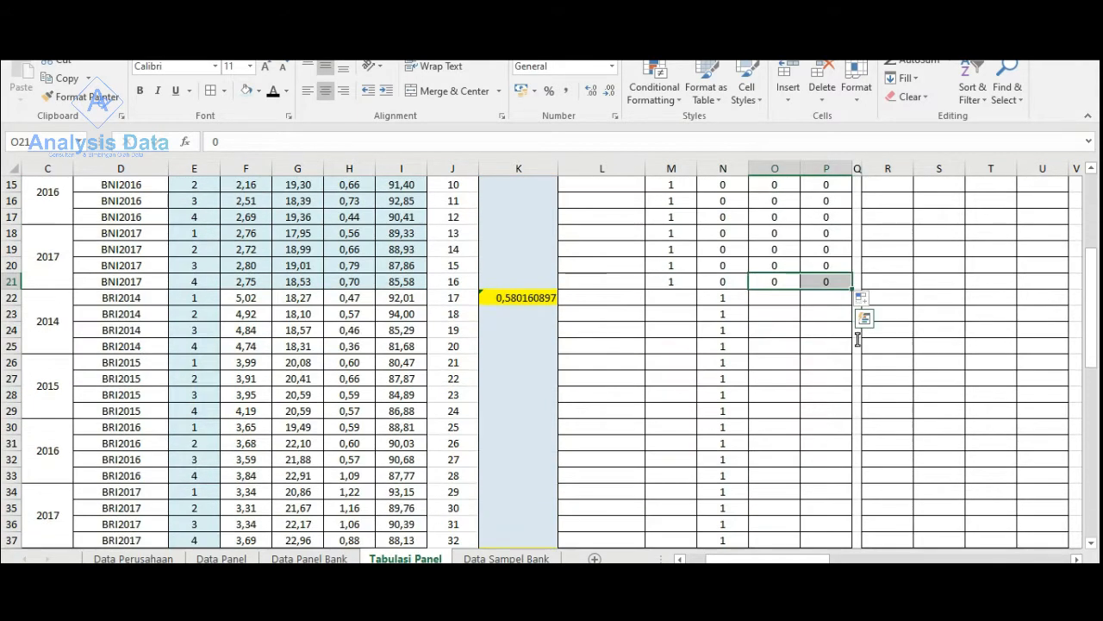
{"action": "left_click_drag", "start_coordinate": [852, 287], "coordinate": [798, 504]}
- Extend the 0 of P37 down the DumiBTN column through the MANDIRI rows to P53
{"action": "scroll", "coordinate": [850, 364], "scroll_direction": "down", "scroll_amount": 3}
{"action": "left_click", "coordinate": [840, 348]}
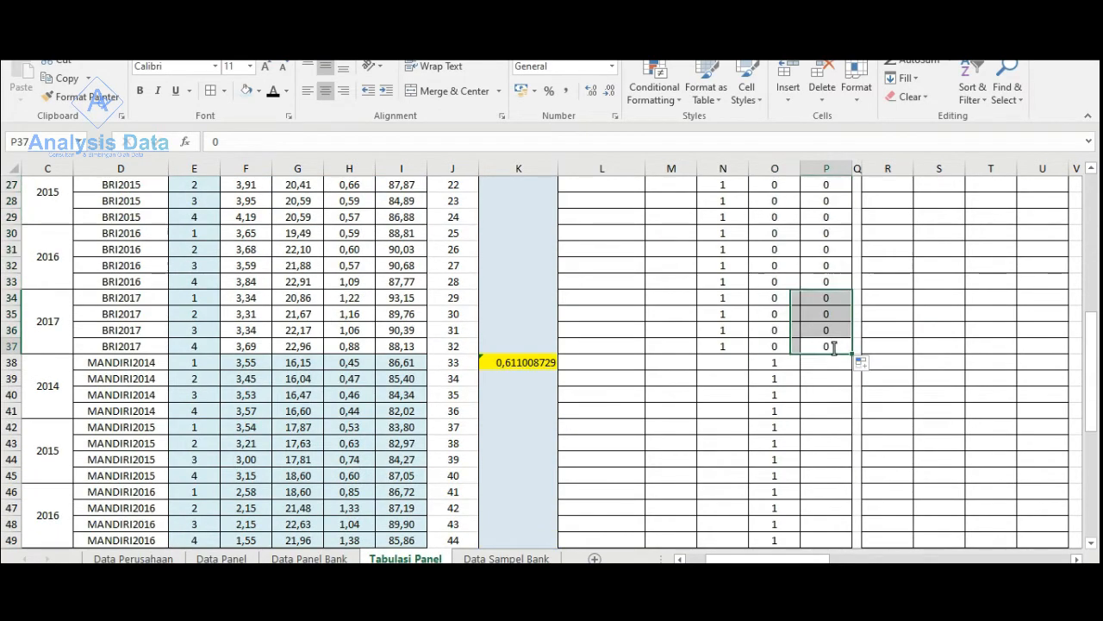
{"action": "mouse_move", "coordinate": [847, 397]}
{"action": "left_mouse_down"}
{"action": "mouse_move", "coordinate": [835, 539]}
{"action": "mouse_move", "coordinate": [840, 402]}
{"action": "left_mouse_up"}
{"action": "scroll", "coordinate": [789, 420], "scroll_direction": "down", "scroll_amount": 3}
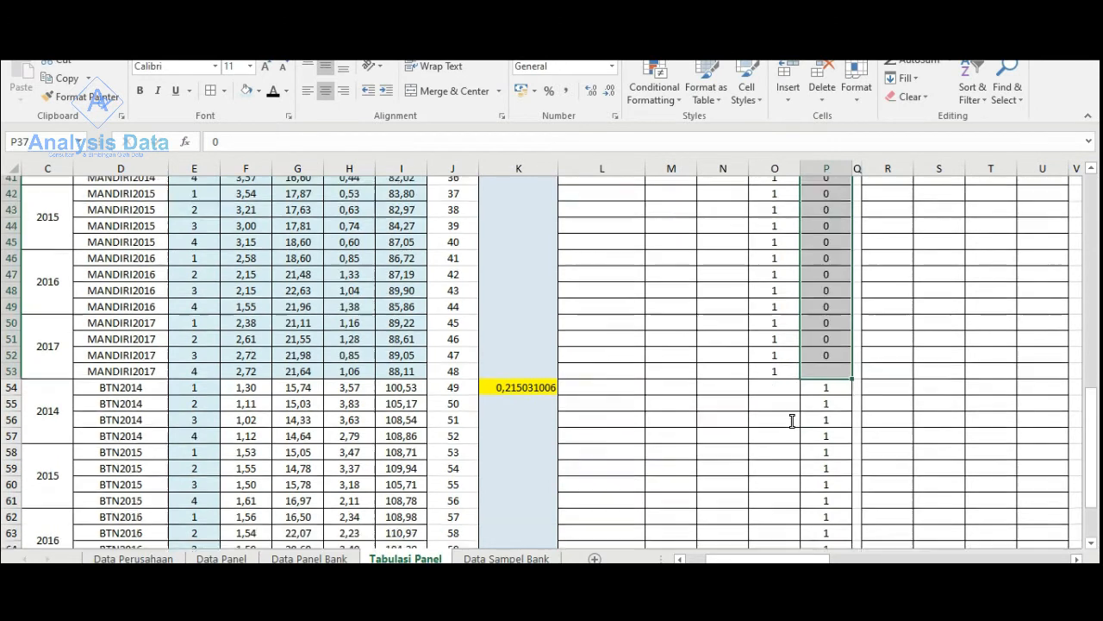
- Enter 0 in the DumiMDR column for all BTN rows, O54:O69
{"action": "left_click", "coordinate": [770, 265]}
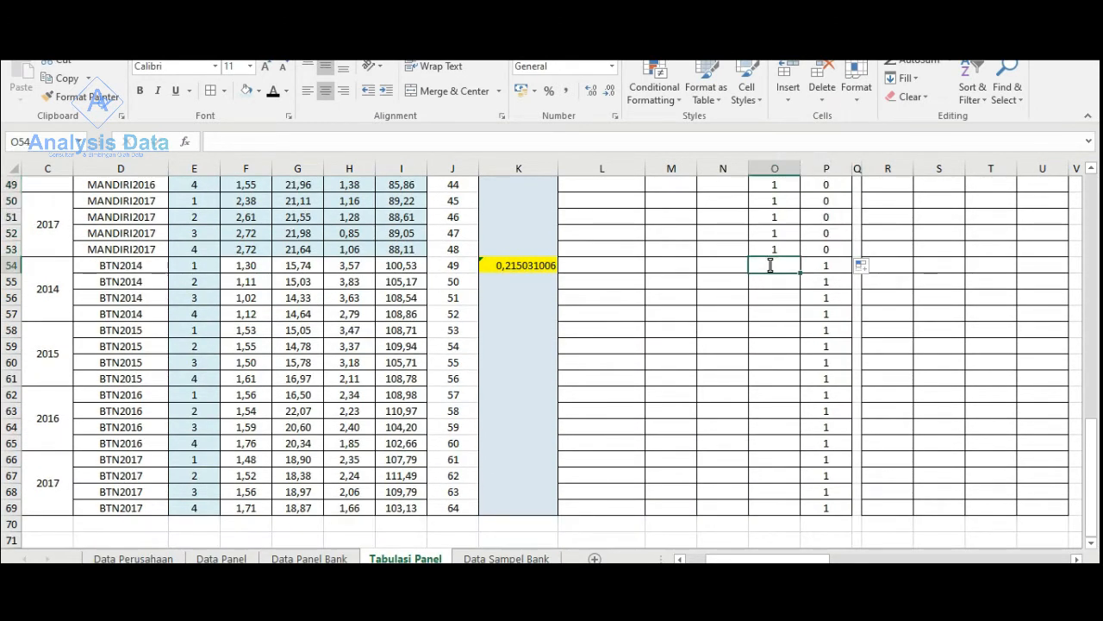
{"action": "type", "text": "0"}
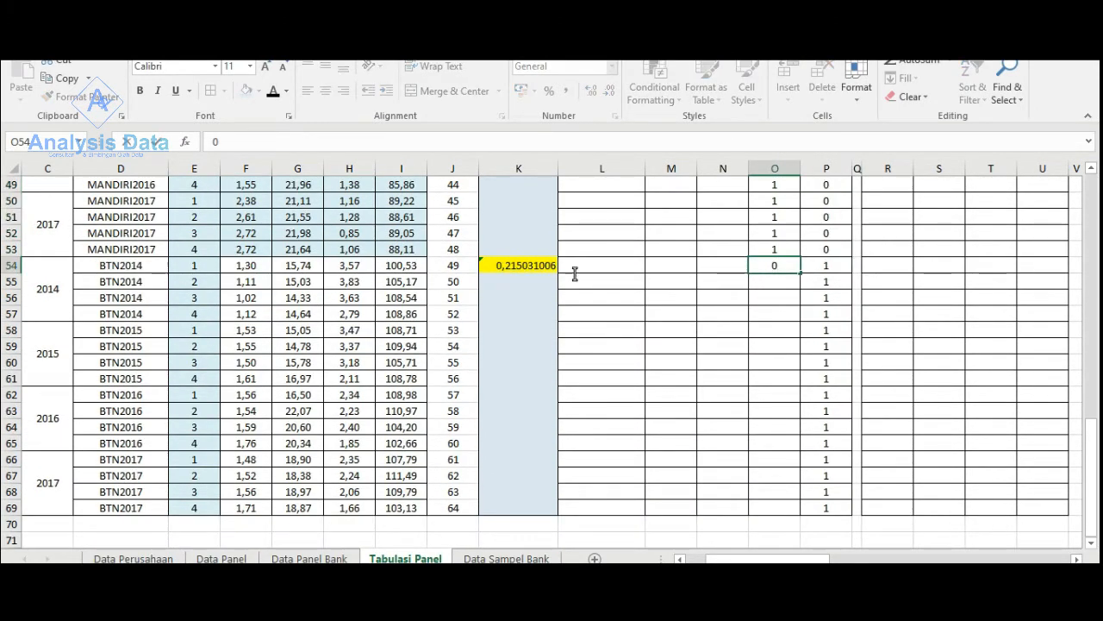
{"action": "left_click_drag", "start_coordinate": [801, 274], "coordinate": [800, 517]}
- Enter 0 in the DumiBRI column for all MANDIRI and BTN rows, N38:N69
{"action": "left_click", "coordinate": [730, 505]}
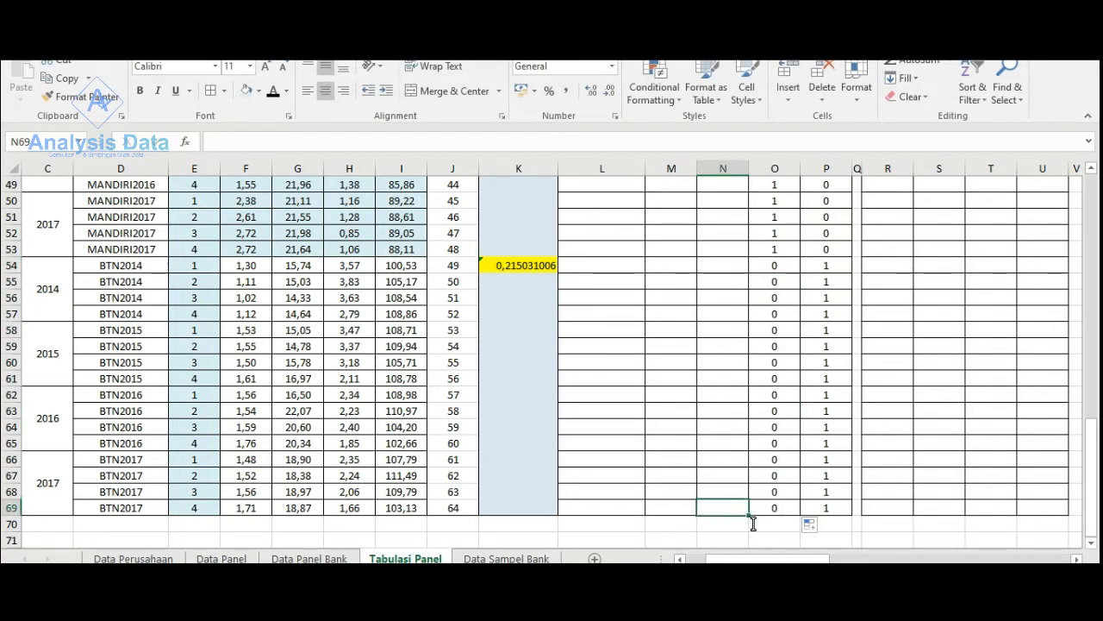
{"action": "type", "text": "0"}
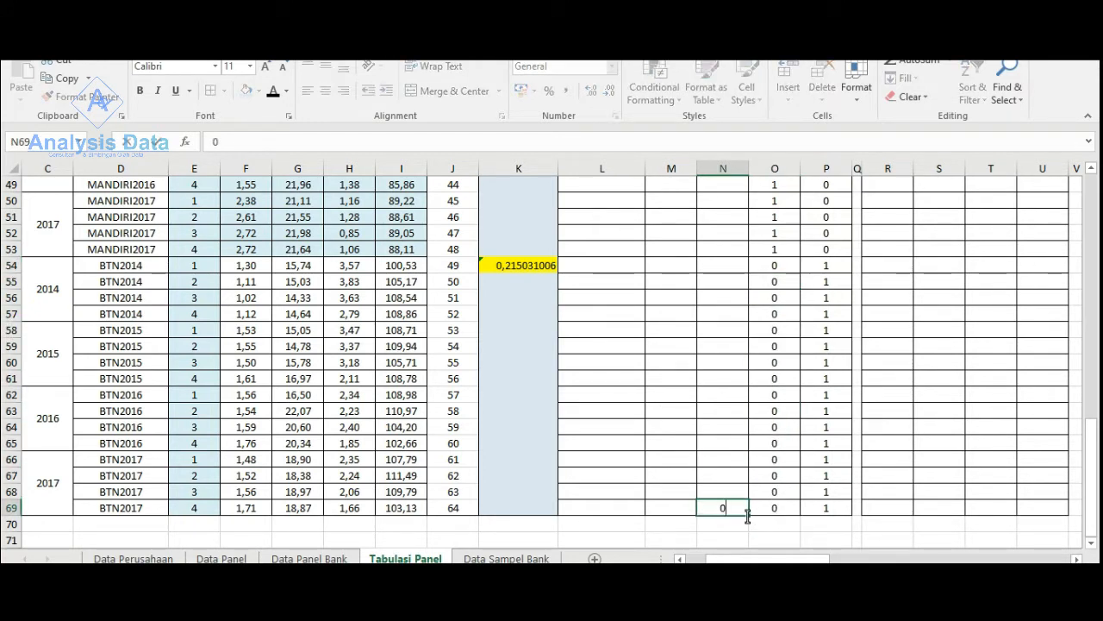
{"action": "left_click_drag", "start_coordinate": [748, 515], "coordinate": [733, 247]}
{"action": "scroll", "coordinate": [655, 253], "scroll_direction": "up", "scroll_amount": 4}
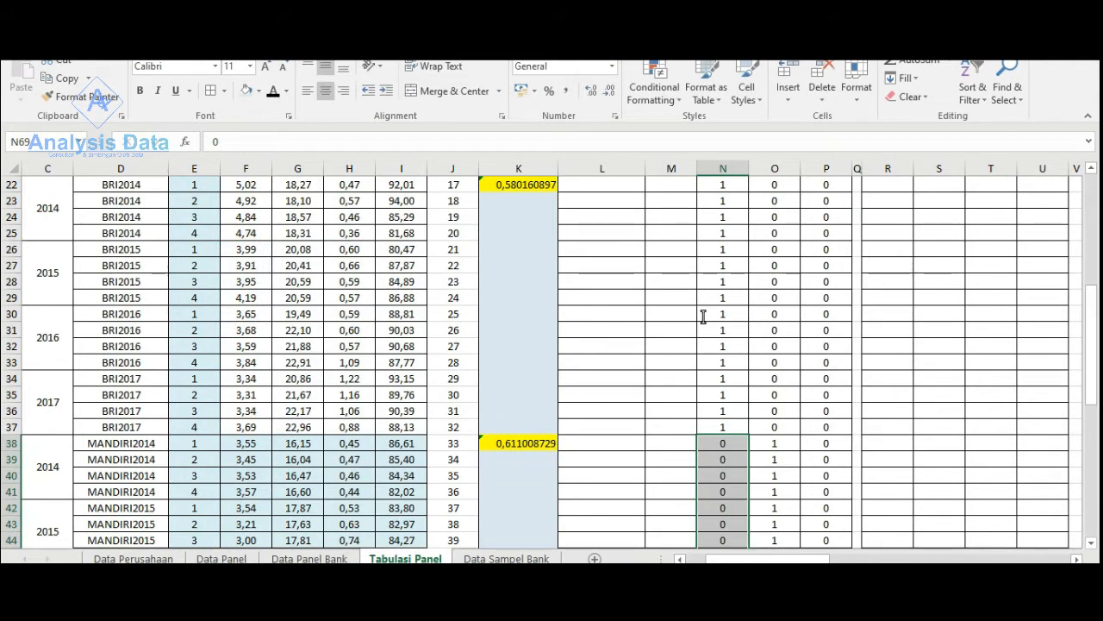
- Enter 0 in the DumiBNI column for all BRI, MANDIRI and BTN rows, M22:M69
{"action": "scroll", "coordinate": [703, 316], "scroll_direction": "up", "scroll_amount": 7}
{"action": "scroll", "coordinate": [698, 319], "scroll_direction": "down", "scroll_amount": 4}
{"action": "left_click", "coordinate": [674, 333]}
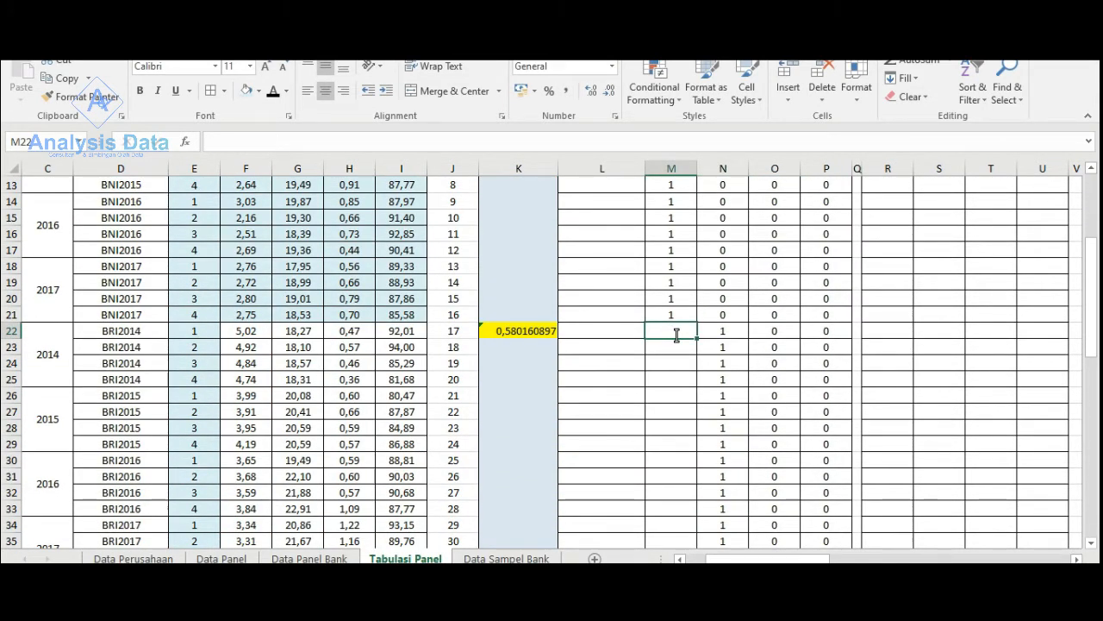
{"action": "type", "text": "0"}
{"action": "left_click_drag", "start_coordinate": [697, 338], "coordinate": [682, 492]}
- Shade the DumiBNI ones of the BNI rows, M6:M21, with the light blue fill
{"action": "scroll", "coordinate": [683, 494], "scroll_direction": "up", "scroll_amount": 1}
{"action": "scroll", "coordinate": [682, 494], "scroll_direction": "up", "scroll_amount": 14}
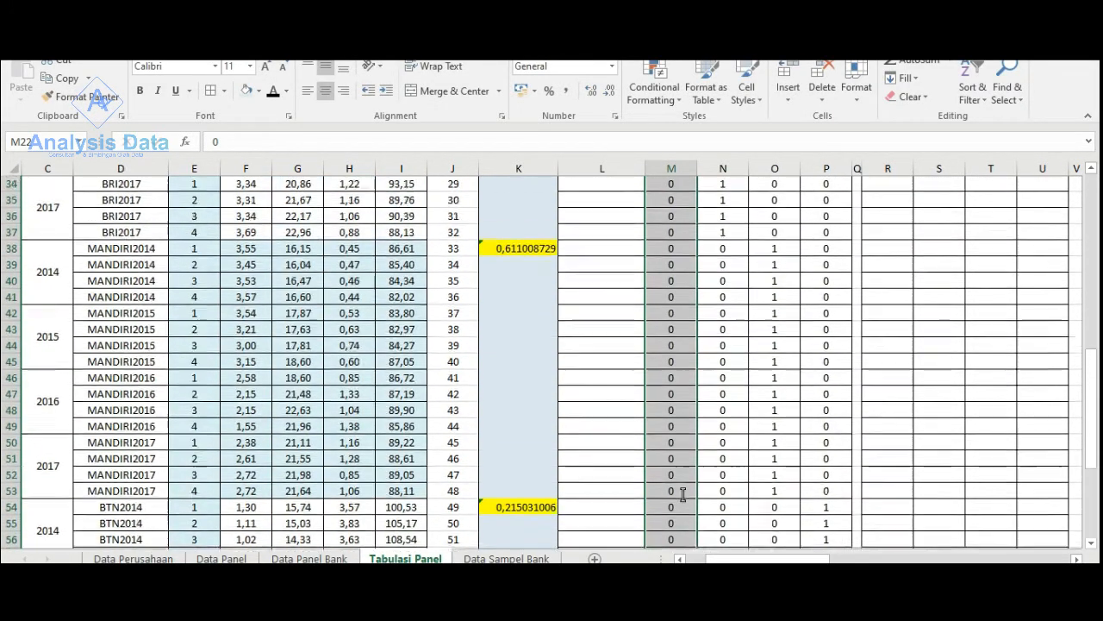
{"action": "left_click_drag", "start_coordinate": [676, 213], "coordinate": [662, 458]}
{"action": "scroll", "coordinate": [722, 395], "scroll_direction": "down", "scroll_amount": 3}
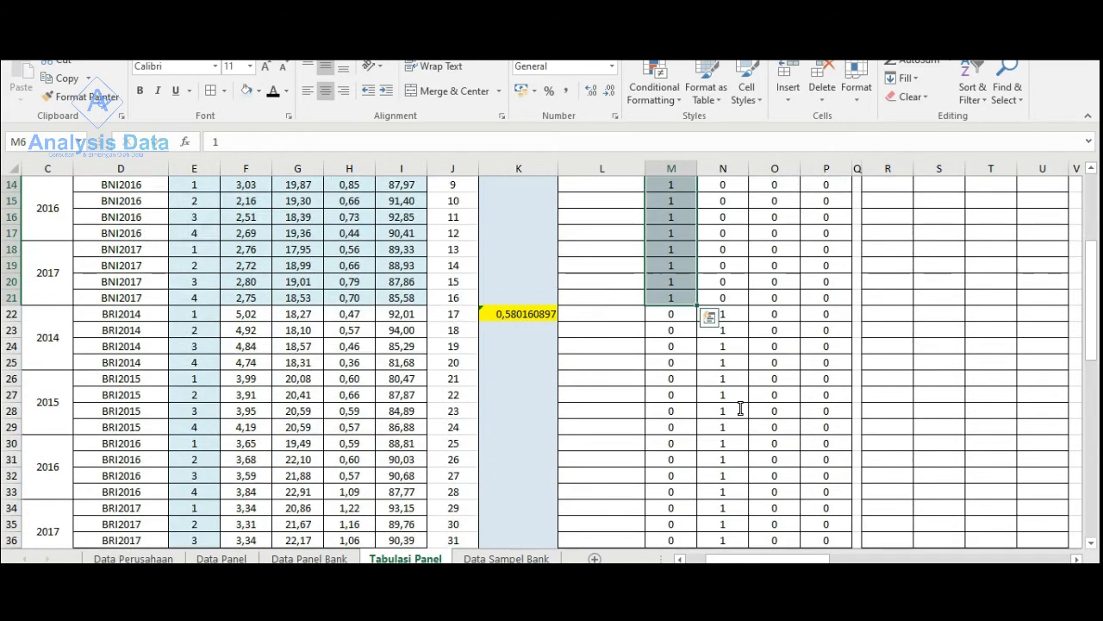
- Shade the DumiBRI ones of the BRI rows, N22:N37, with the light blue fill
{"action": "left_click", "coordinate": [722, 315]}
{"action": "scroll", "coordinate": [733, 420], "scroll_direction": "down", "scroll_amount": 4}
{"action": "scroll", "coordinate": [736, 428], "scroll_direction": "down", "scroll_amount": 3}
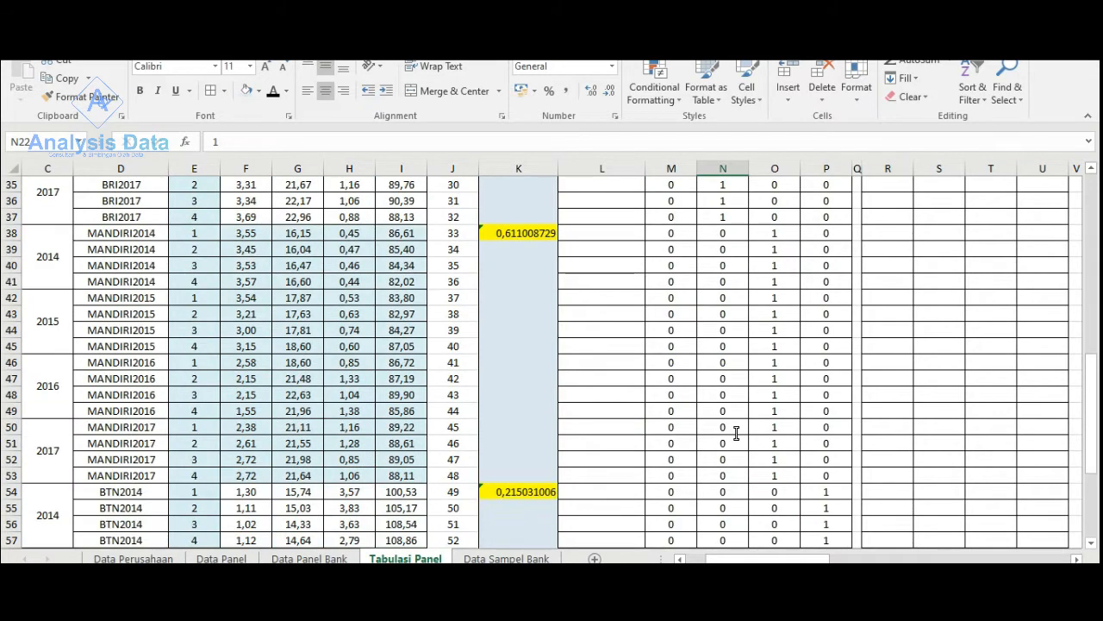
{"action": "scroll", "coordinate": [734, 435], "scroll_direction": "up", "scroll_amount": 4}
{"action": "key", "text": "shift+Down"}
{"action": "key", "text": "shift+Down"}
{"action": "key", "text": "shift+Down"}
{"action": "key", "text": "shift+Down"}
{"action": "key", "text": "shift+Down"}
{"action": "key", "text": "shift+Down"}
{"action": "key", "text": "shift+Down"}
{"action": "key", "text": "shift+Down"}
{"action": "key", "text": "shift+Down"}
{"action": "key", "text": "shift+Down"}
{"action": "key", "text": "shift+Down"}
{"action": "key", "text": "shift+Down"}
{"action": "key", "text": "shift+Down"}
{"action": "key", "text": "shift+Down"}
{"action": "key", "text": "shift+Down"}
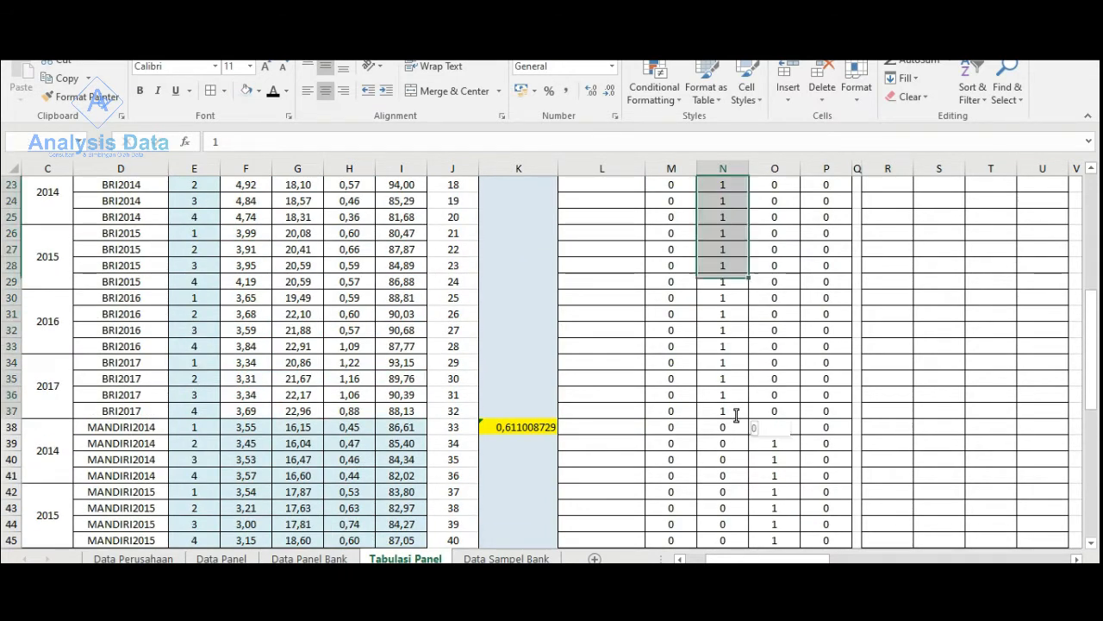
{"action": "scroll", "coordinate": [906, 406], "scroll_direction": "up", "scroll_amount": 4}
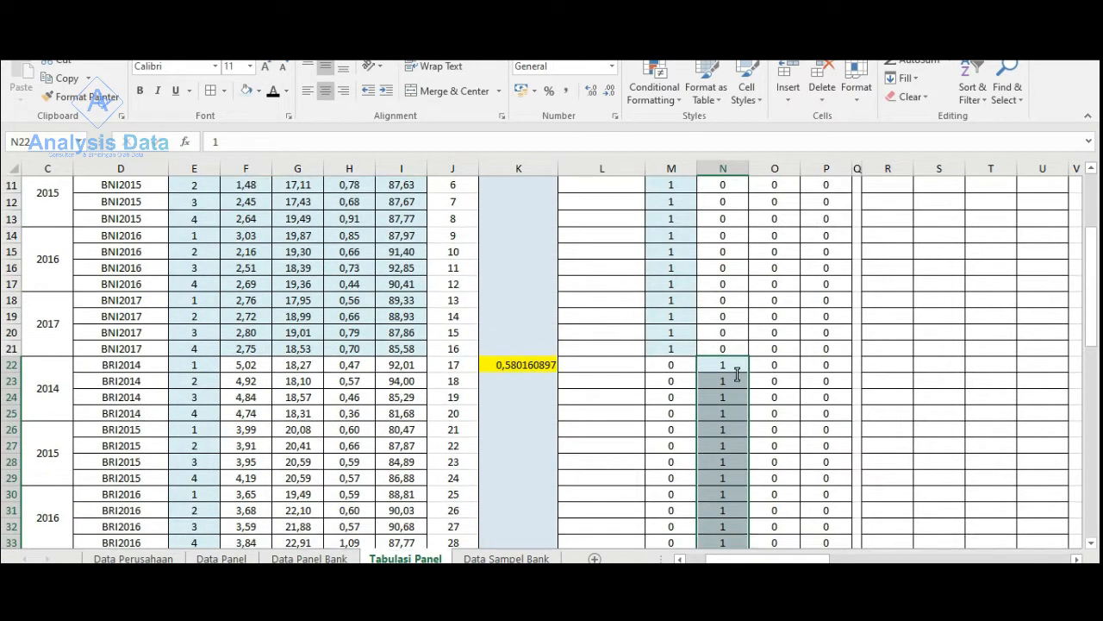
- Shade the DumiMDR ones of the MANDIRI rows, O38:O53, with the light blue fill
{"action": "scroll", "coordinate": [734, 405], "scroll_direction": "down", "scroll_amount": 6}
{"action": "left_click", "coordinate": [784, 334]}
{"action": "scroll", "coordinate": [778, 392], "scroll_direction": "down", "scroll_amount": 4}
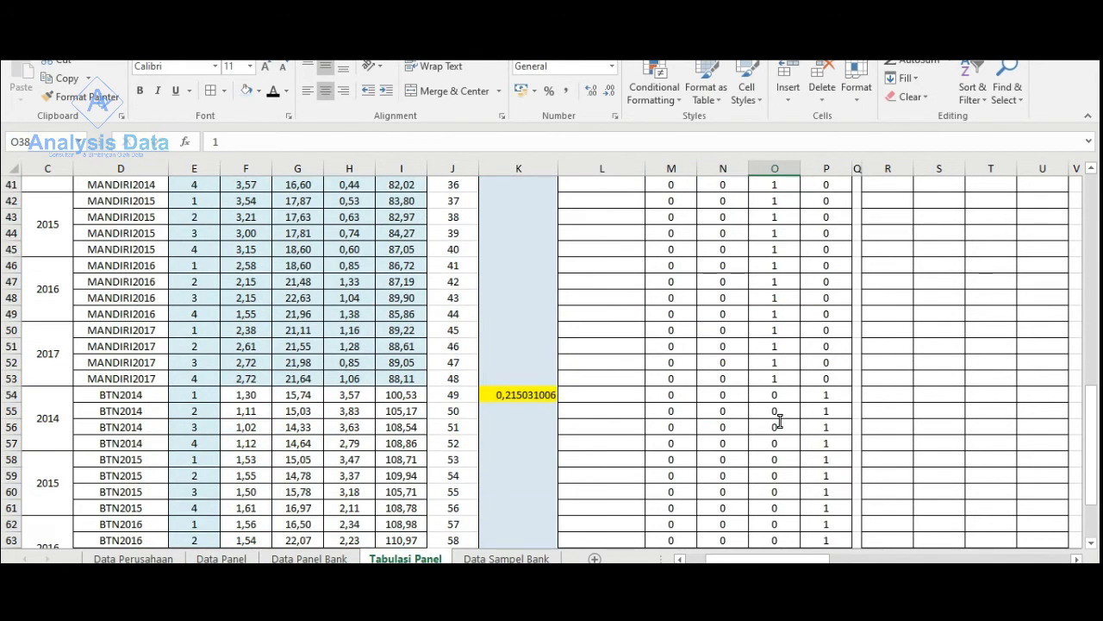
{"action": "left_click", "coordinate": [779, 378], "text": "shift"}
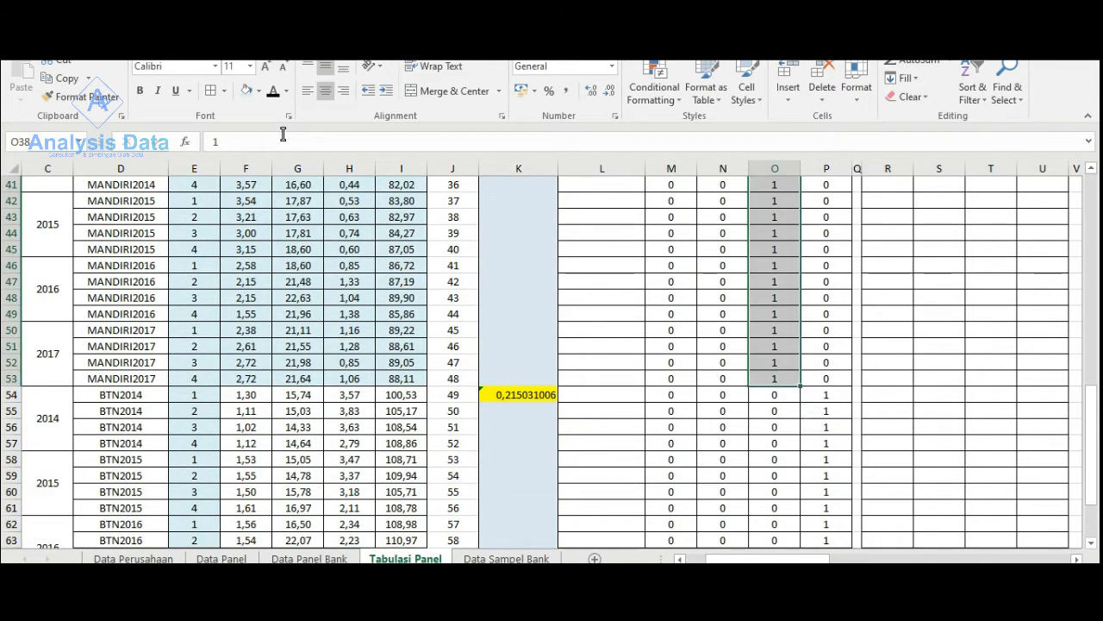
{"action": "scroll", "coordinate": [812, 382], "scroll_direction": "up", "scroll_amount": 5}
- Shade the DumiBTN ones of the BTN rows, P54:P69, with the light blue fill
{"action": "scroll", "coordinate": [813, 394], "scroll_direction": "down", "scroll_amount": 6}
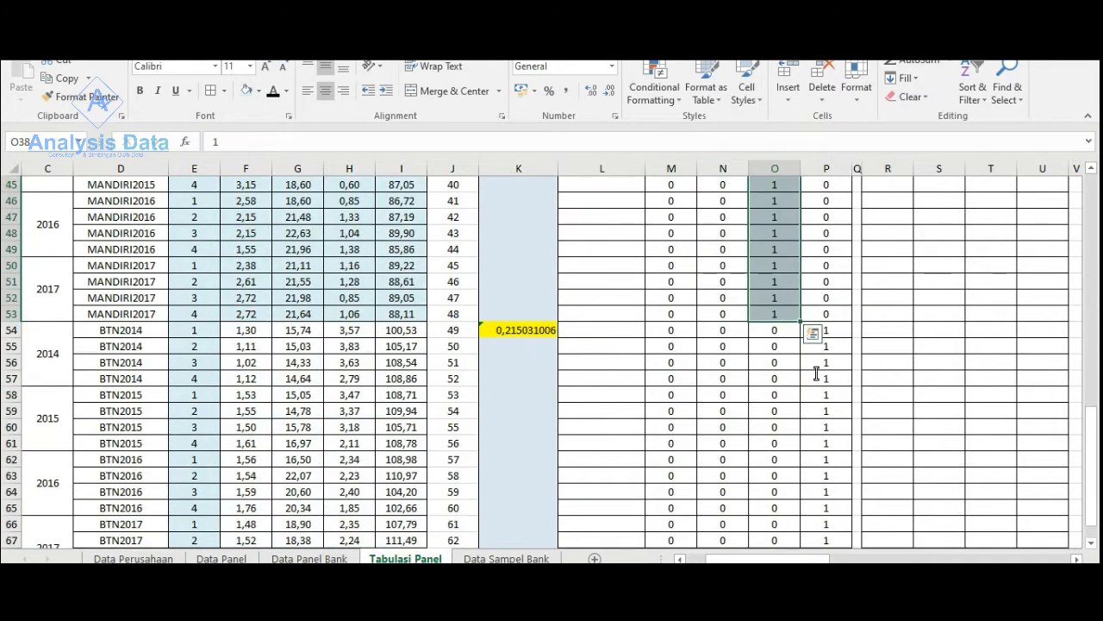
{"action": "left_click", "coordinate": [840, 328]}
{"action": "scroll", "coordinate": [830, 443], "scroll_direction": "down", "scroll_amount": 8}
{"action": "scroll", "coordinate": [826, 414], "scroll_direction": "up", "scroll_amount": 3}
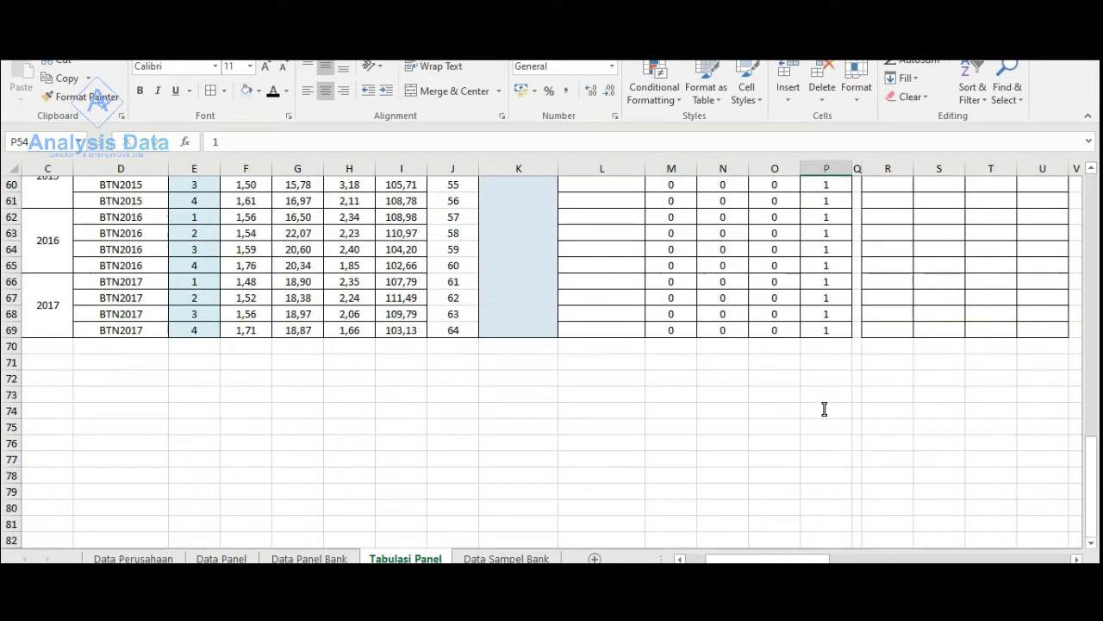
{"action": "left_click", "coordinate": [826, 339], "text": "shift"}
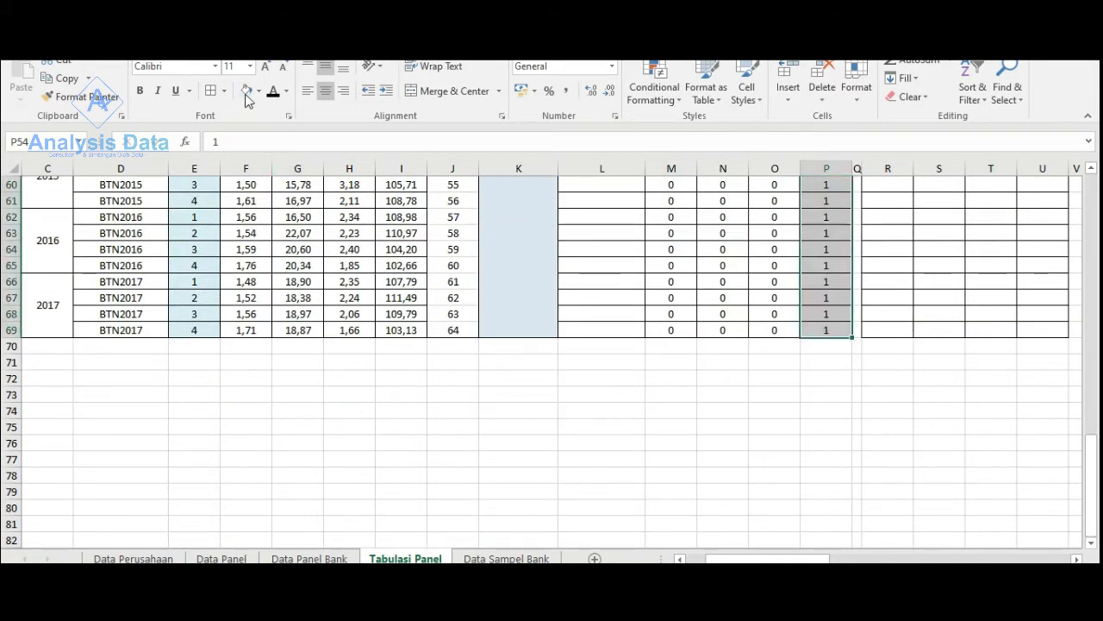
{"action": "scroll", "coordinate": [768, 475], "scroll_direction": "up", "scroll_amount": 17}
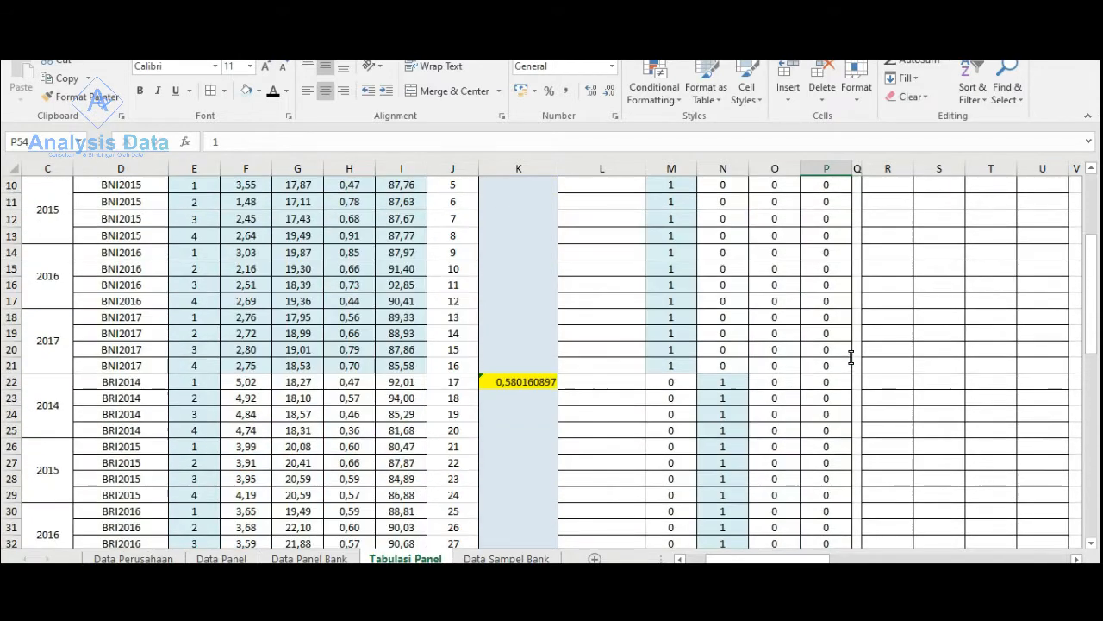
- Widen columns O and P so that the DumiMDR and DumiBTN headings fit in their cells
{"action": "scroll", "coordinate": [851, 357], "scroll_direction": "up", "scroll_amount": 3}
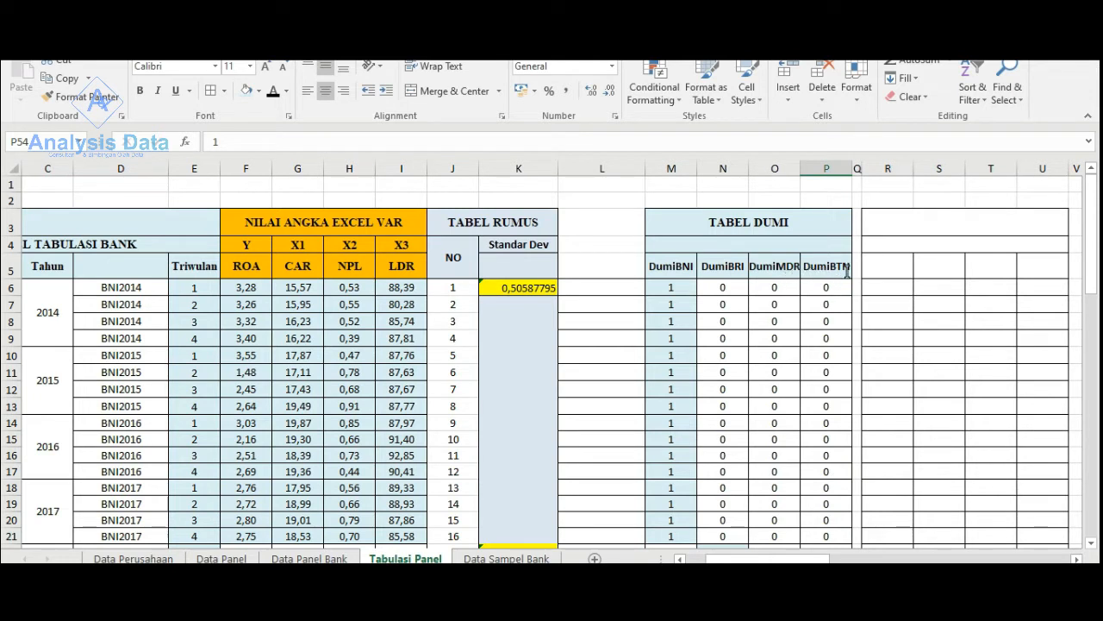
{"action": "left_click_drag", "start_coordinate": [853, 176], "coordinate": [810, 169]}
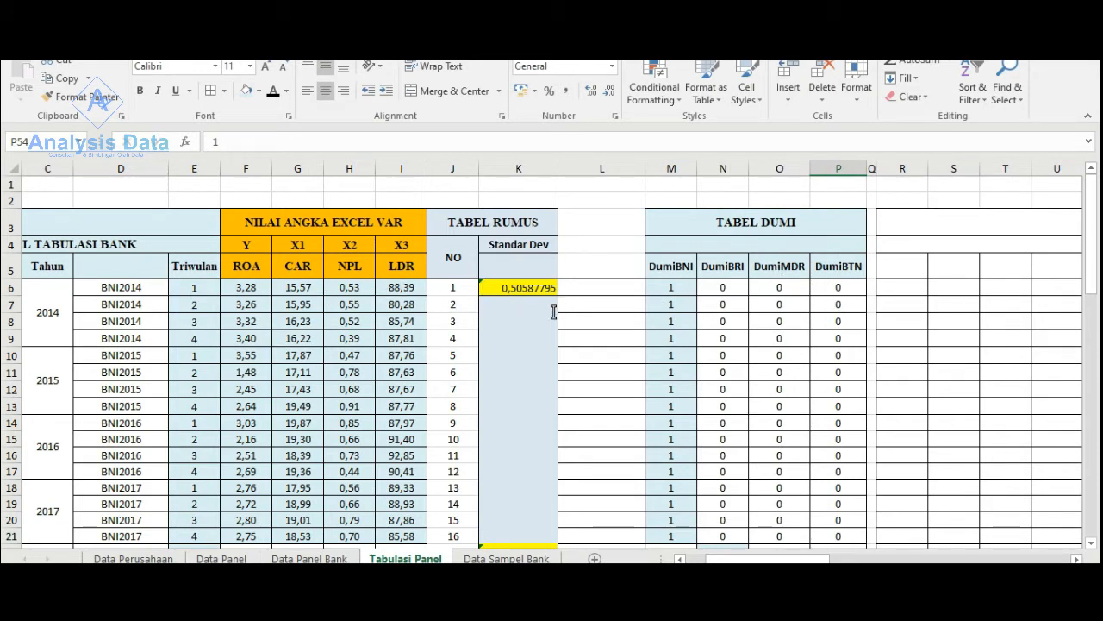
{"action": "scroll", "coordinate": [553, 312], "scroll_direction": "down", "scroll_amount": 3}
{"action": "scroll", "coordinate": [554, 308], "scroll_direction": "up", "scroll_amount": 3}
- Search Windows for SPSS and launch IBM SPSS Statistics 21
{"action": "left_click", "coordinate": [122, 599]}
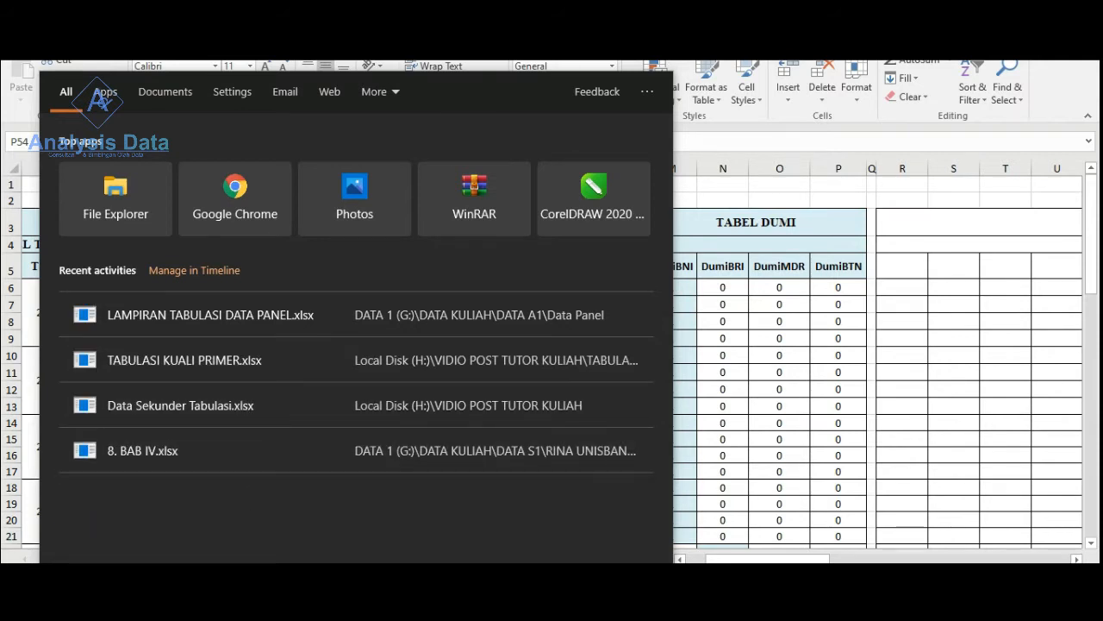
{"action": "type", "text": "SPSS"}
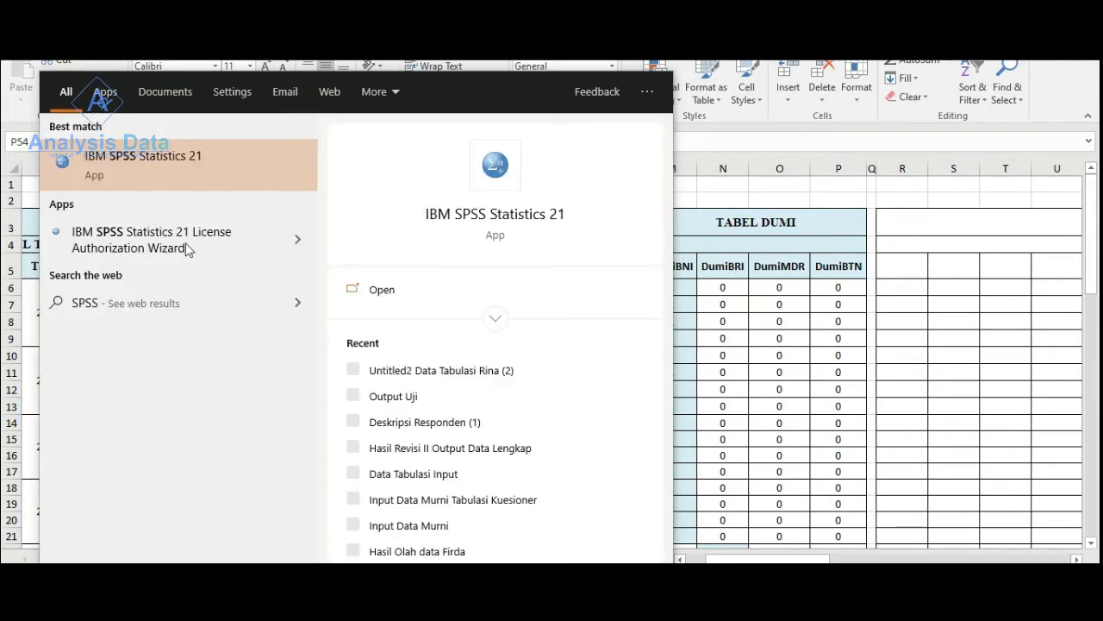
{"action": "left_click", "coordinate": [143, 157]}
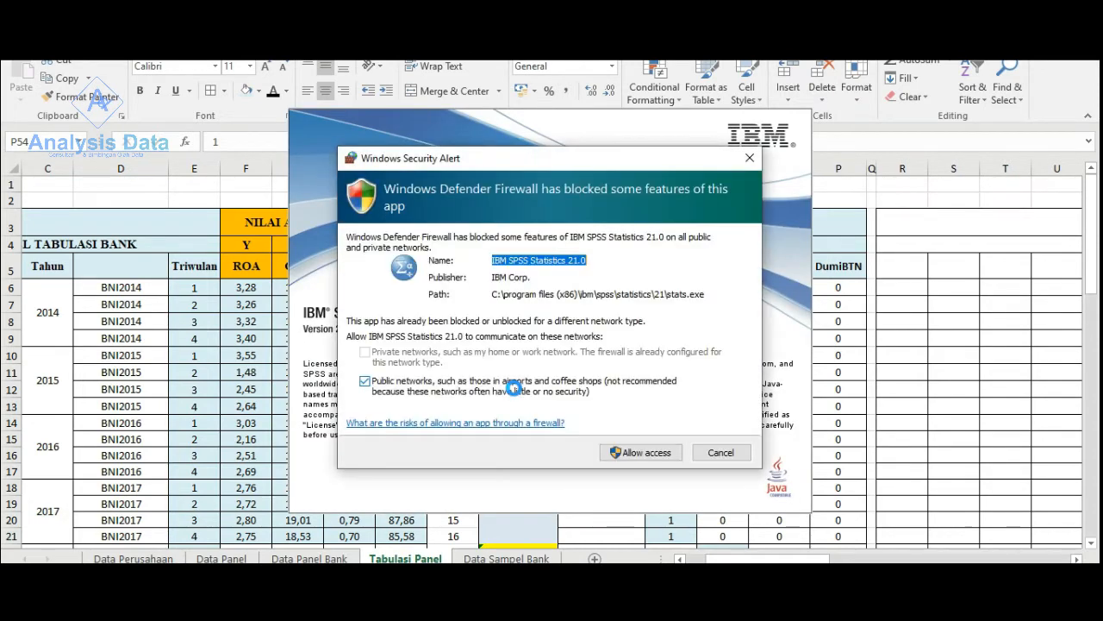
- Dismiss the Windows firewall alerts for IBM SPSS Statistics 21.0 and the Java Platform binary
{"action": "left_click", "coordinate": [712, 452]}
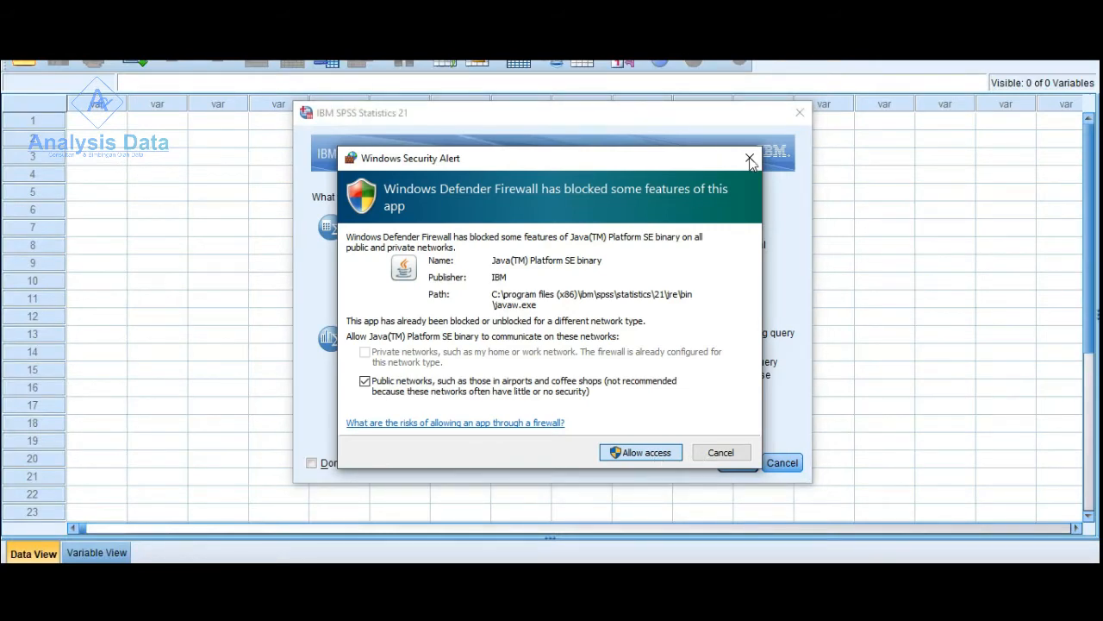
{"action": "left_click", "coordinate": [750, 161]}
{"action": "left_click", "coordinate": [657, 453]}
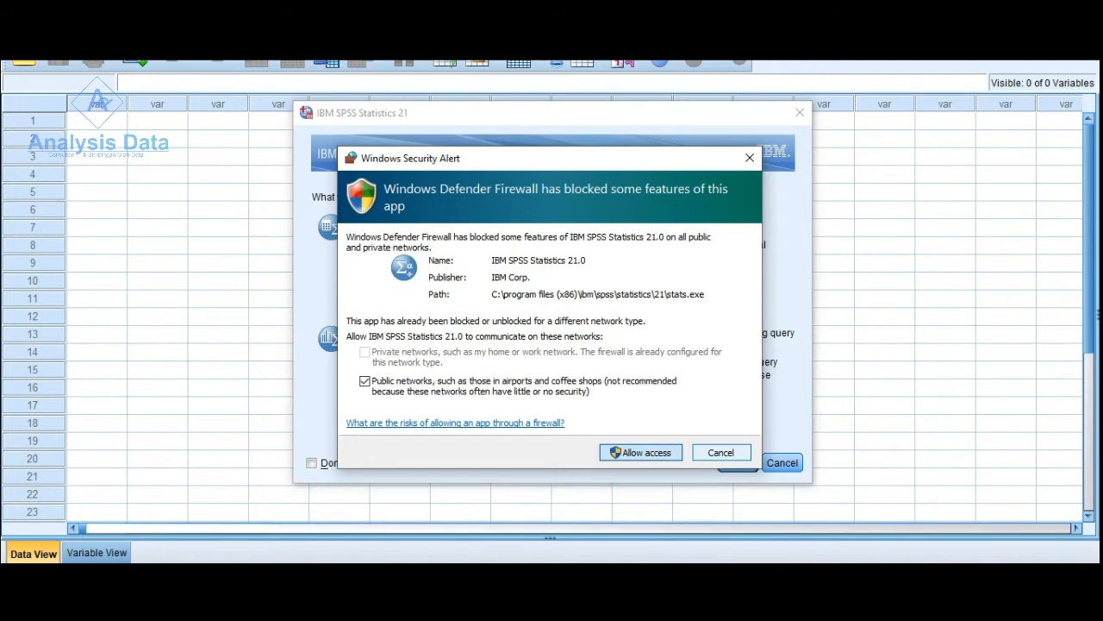
{"action": "mouse_move", "coordinate": [761, 604]}
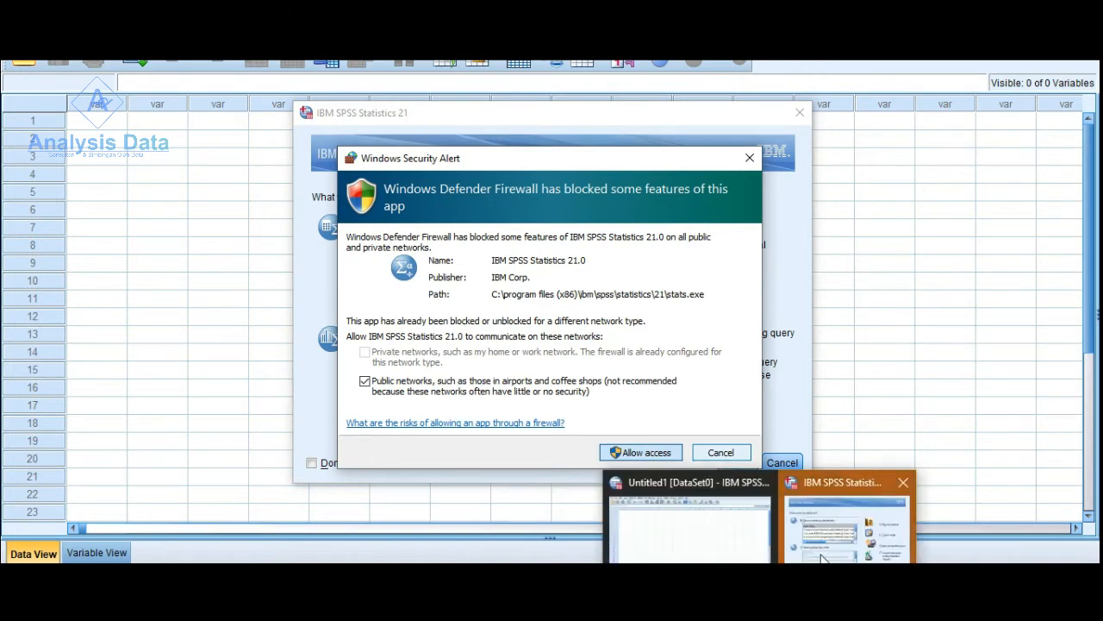
{"action": "left_click", "coordinate": [794, 510]}
{"action": "left_click", "coordinate": [691, 192]}
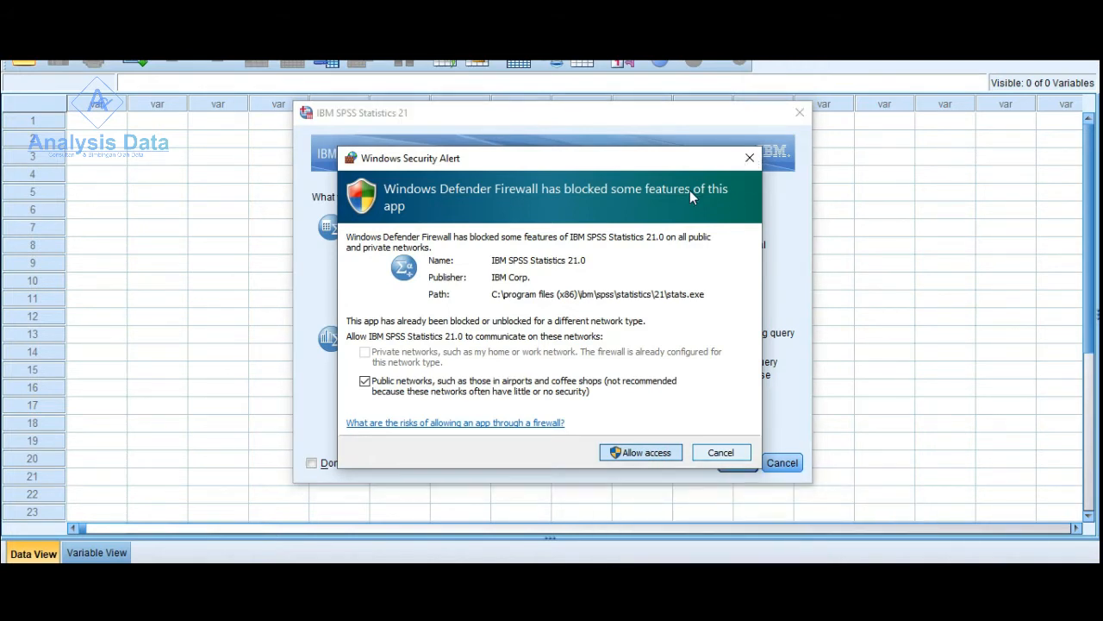
{"action": "left_click", "coordinate": [782, 218]}
{"action": "left_click", "coordinate": [738, 455]}
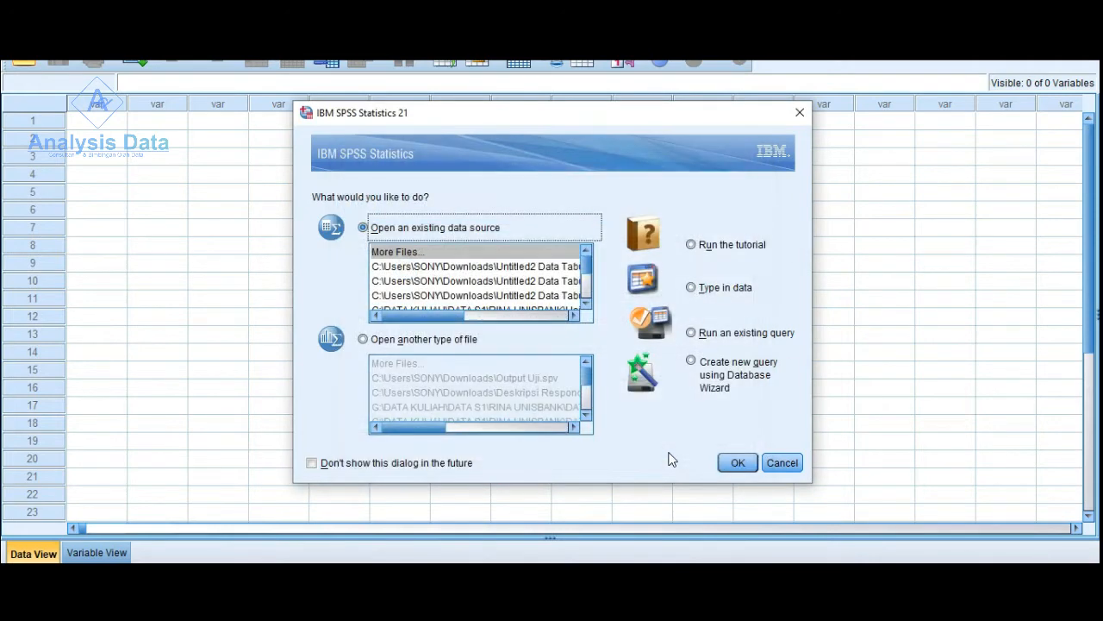
- Leave the SPSS startup dialog without opening a data file, keeping the new empty dataset
{"action": "left_click", "coordinate": [734, 462]}
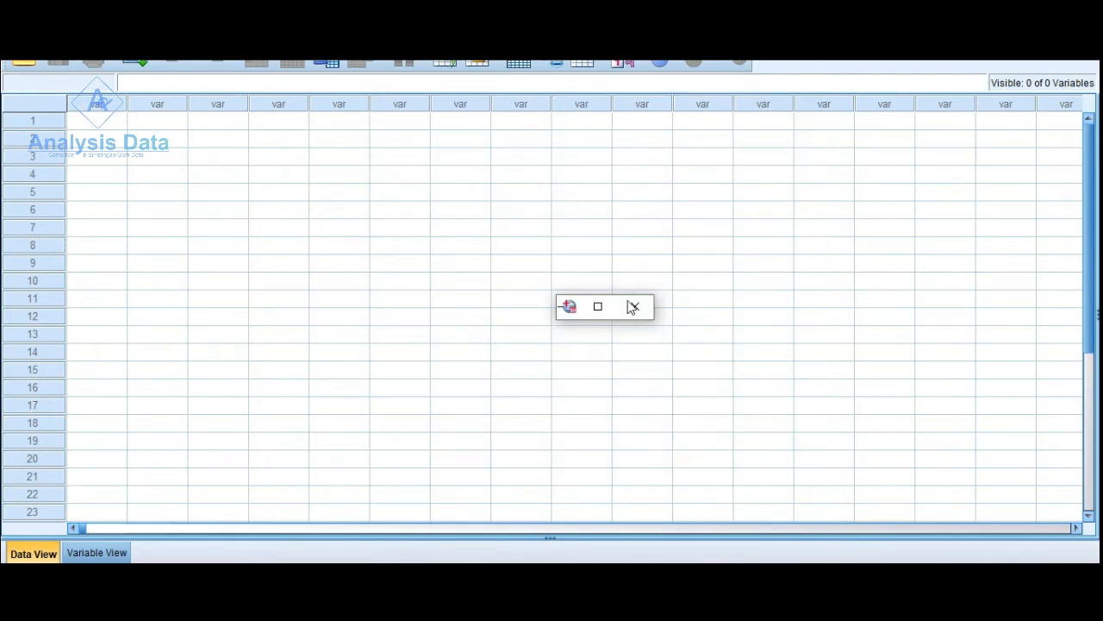
{"action": "left_click", "coordinate": [632, 307]}
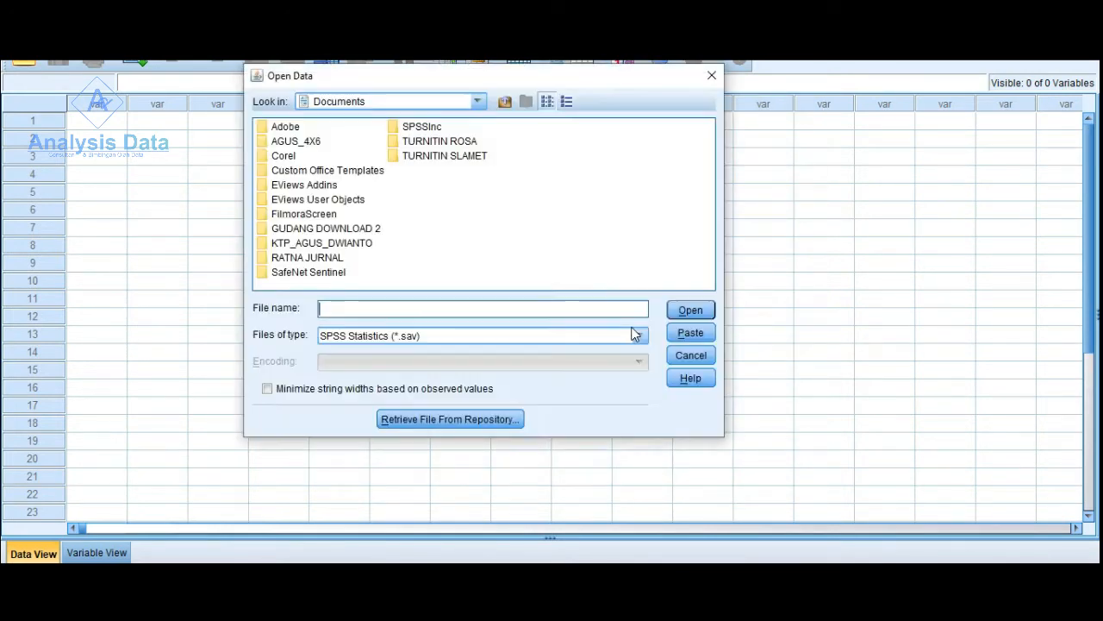
{"action": "left_click", "coordinate": [690, 356]}
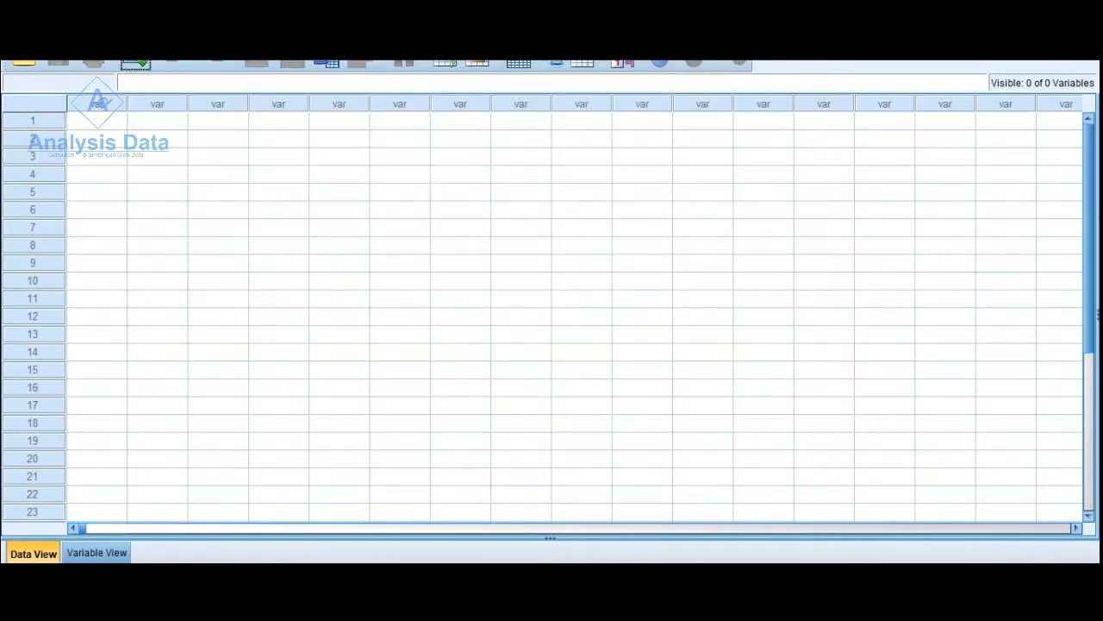
- Switch to the Excel workbook with the DATA TABULASI SEKUNDER sheet and copy the ROA, ROE and PER values, D3:F34
{"action": "left_click", "coordinate": [723, 606]}
{"action": "left_click", "coordinate": [723, 521]}
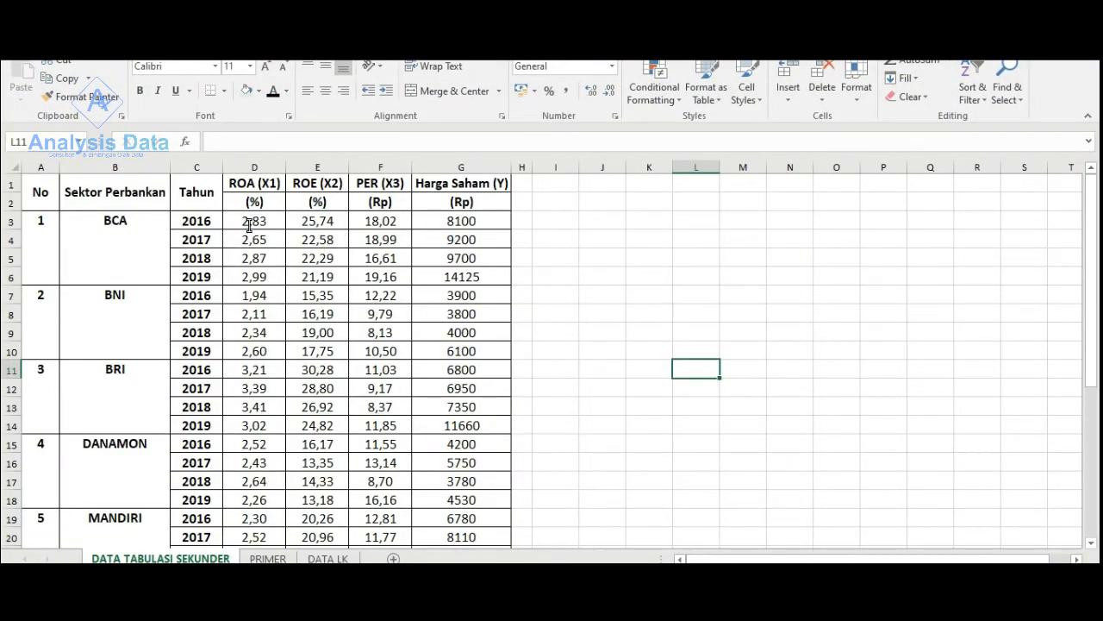
{"action": "left_click_drag", "start_coordinate": [248, 224], "coordinate": [396, 384]}
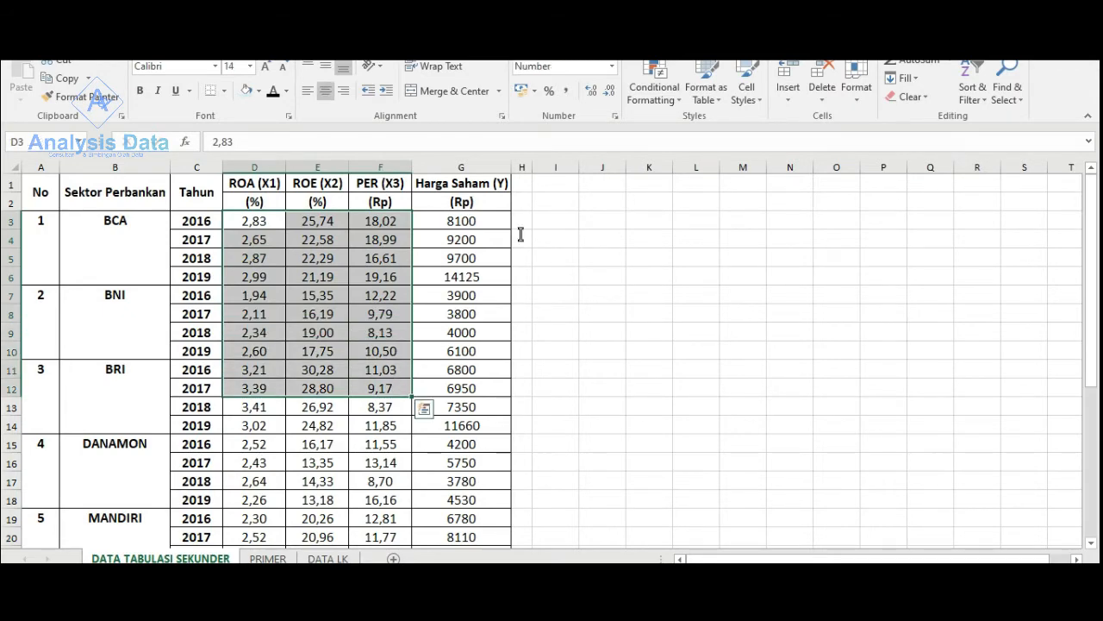
{"action": "scroll", "coordinate": [302, 418], "scroll_direction": "down", "scroll_amount": 12}
{"action": "scroll", "coordinate": [303, 416], "scroll_direction": "up", "scroll_amount": 7}
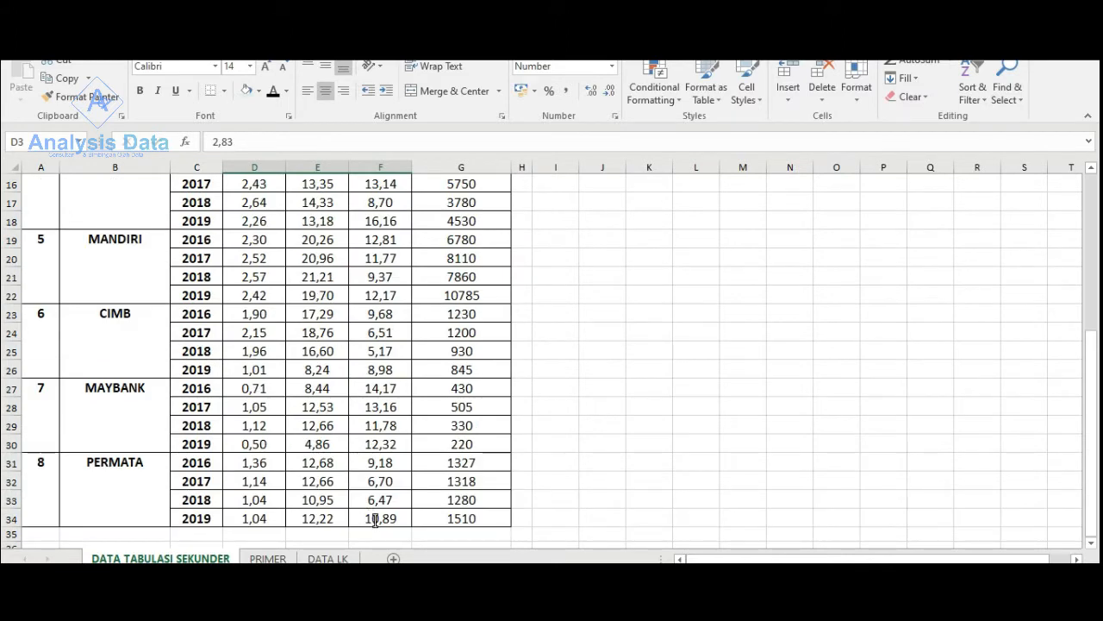
{"action": "left_click", "coordinate": [375, 518], "text": "shift"}
{"action": "right_click", "coordinate": [321, 407]}
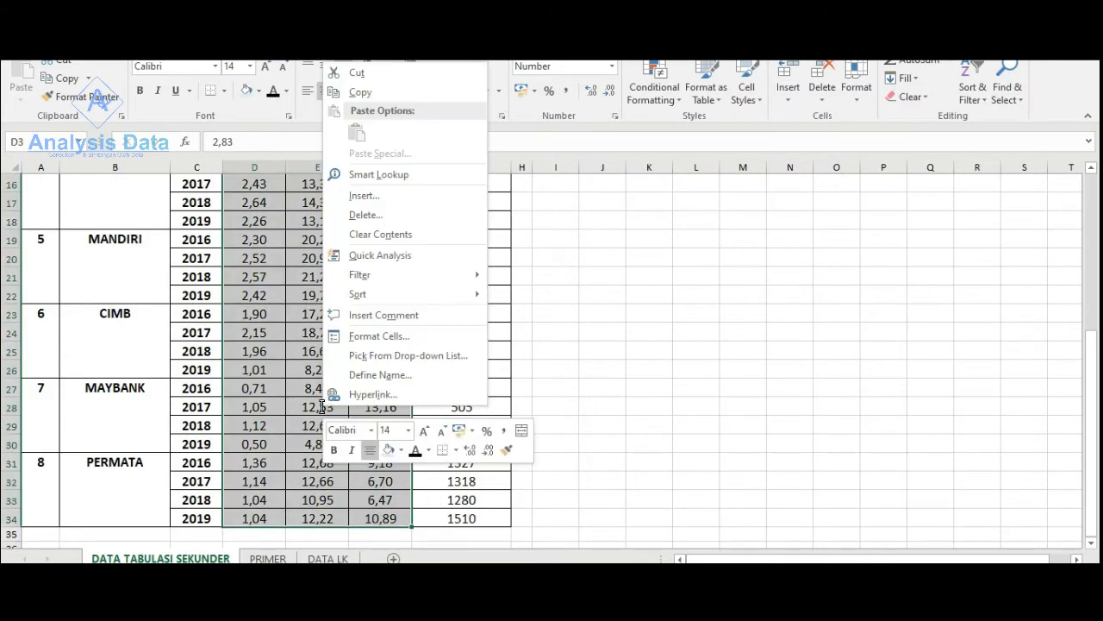
{"action": "left_click", "coordinate": [356, 93]}
{"action": "scroll", "coordinate": [551, 362], "scroll_direction": "up", "scroll_amount": 5}
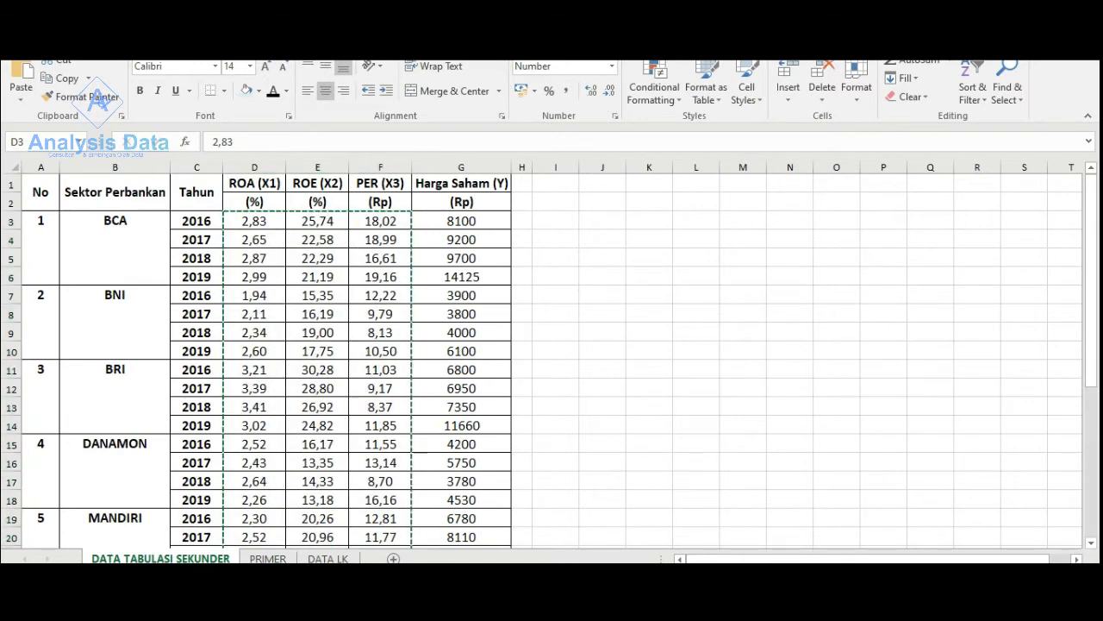
- Switch to SPSS and paste the copied ROA, ROE and PER values into the empty dataset, starting at its first cell
{"action": "left_click", "coordinate": [763, 603]}
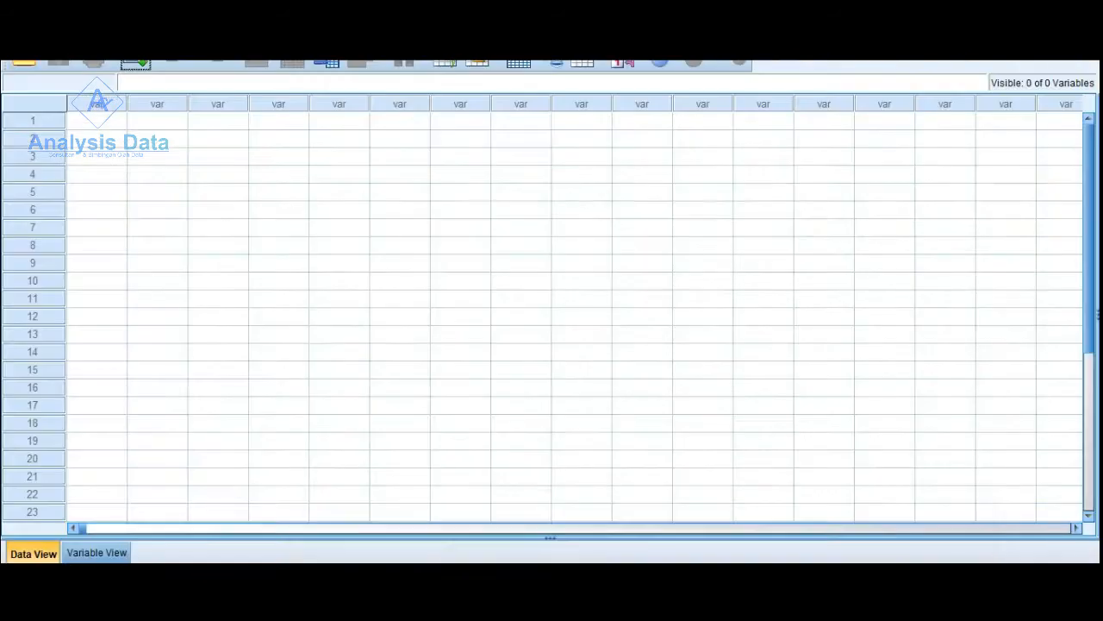
{"action": "right_click", "coordinate": [82, 120]}
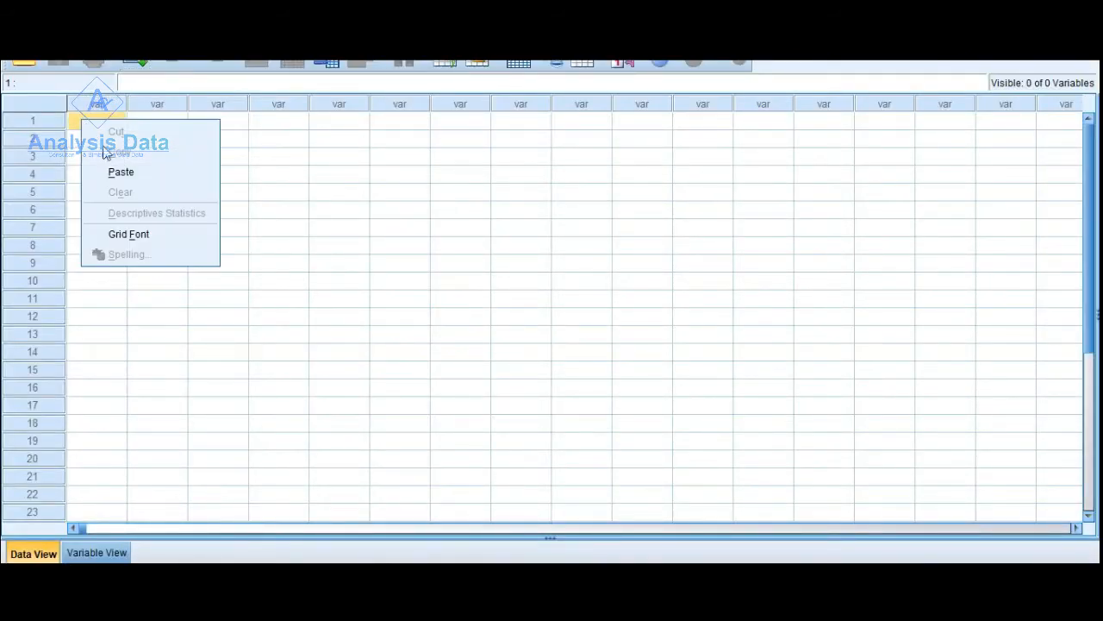
{"action": "left_click", "coordinate": [120, 172]}
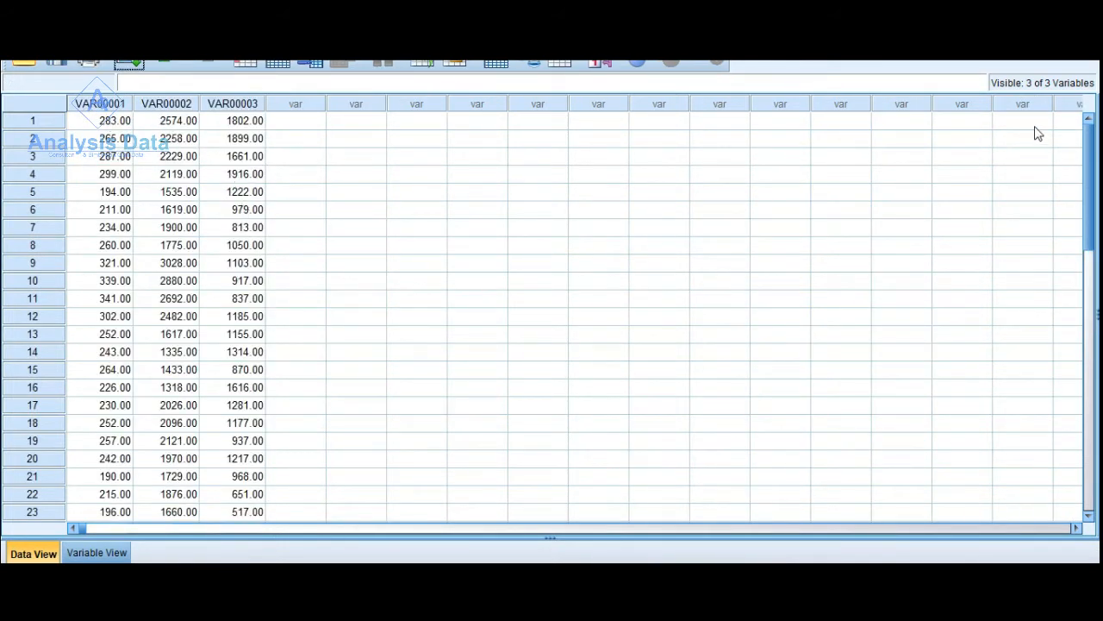
- Remove all the pasted cases from the SPSS dataset and close the data source message
{"action": "left_click", "coordinate": [733, 603]}
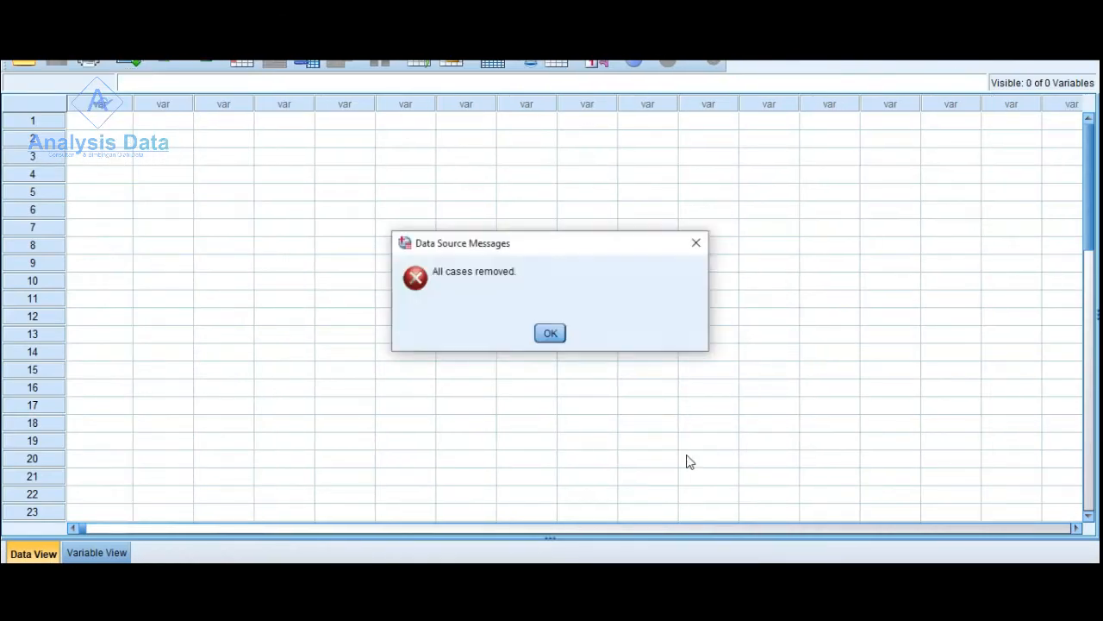
{"action": "left_click", "coordinate": [696, 245]}
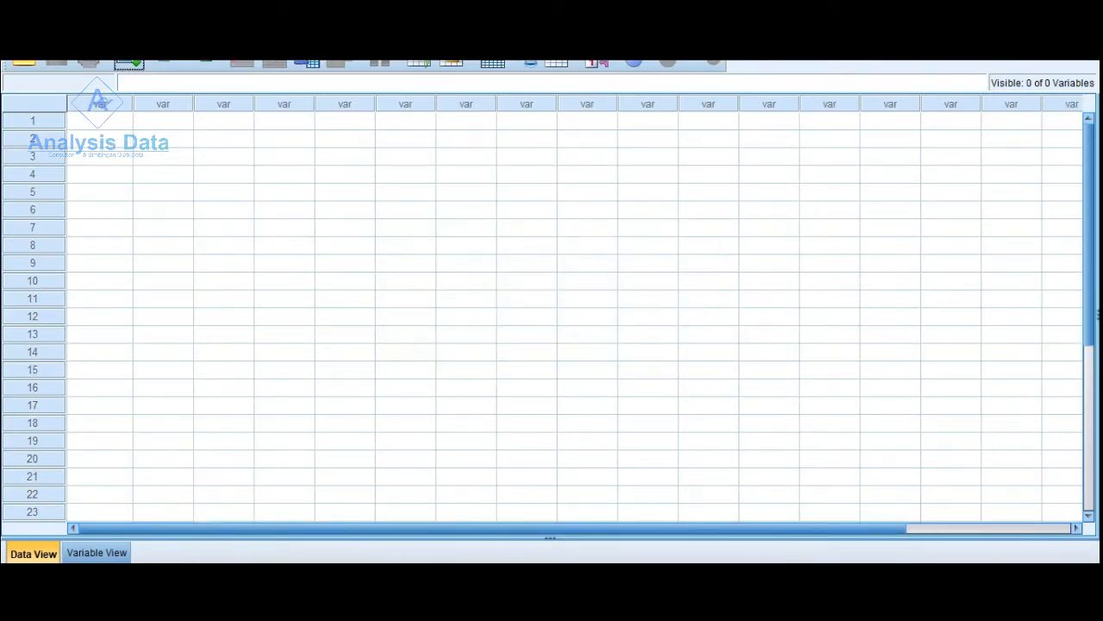
- Copy the CAR, NPL and LDR values, G6:I69, from Excel's Tabulasi Panel sheet and paste them into the first three SPSS columns
{"action": "mouse_move", "coordinate": [724, 595]}
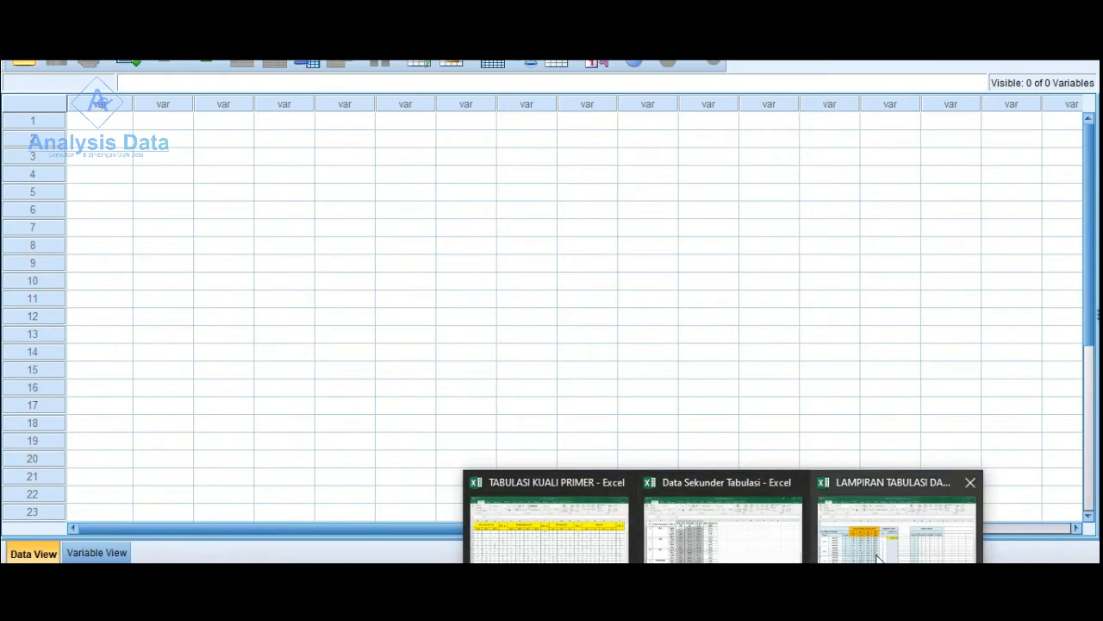
{"action": "left_click", "coordinate": [896, 530]}
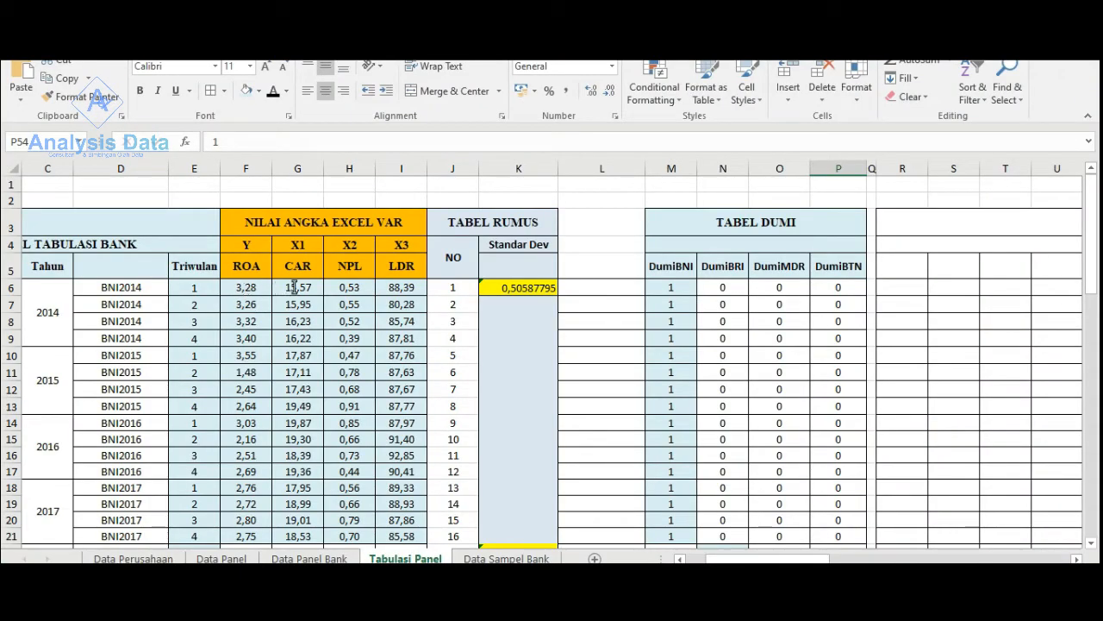
{"action": "left_click_drag", "start_coordinate": [294, 287], "coordinate": [395, 517]}
{"action": "right_click", "coordinate": [395, 466]}
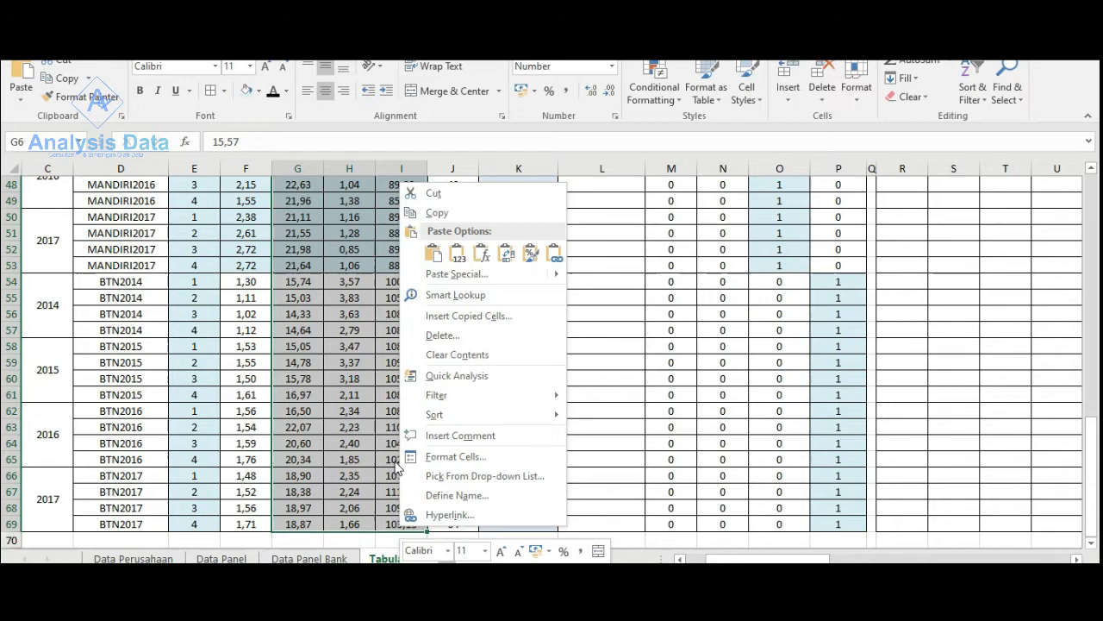
{"action": "left_click", "coordinate": [436, 212]}
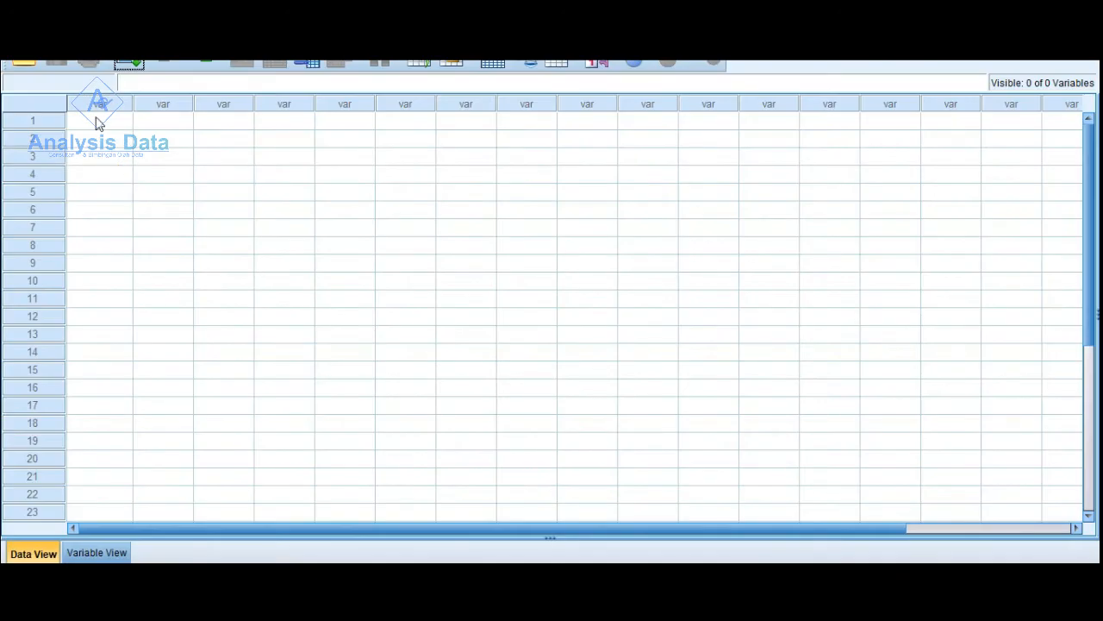
{"action": "right_click", "coordinate": [98, 123]}
{"action": "left_click", "coordinate": [130, 171]}
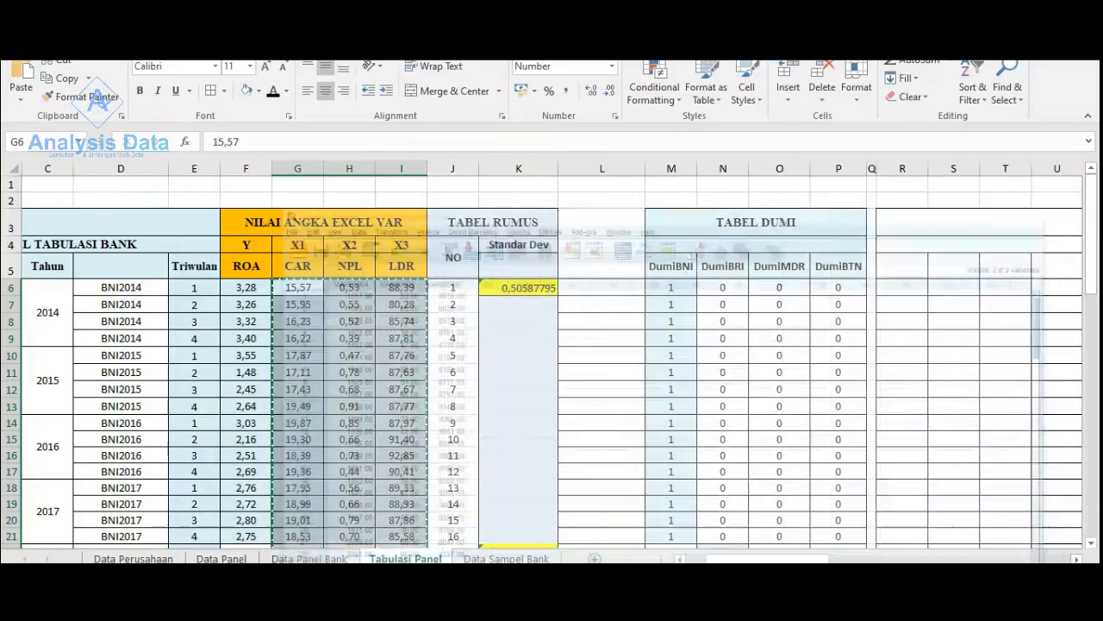
- Copy the ROA values, F6:F69, from the Tabulasi Panel sheet and paste them into the fourth column of the SPSS dataset
{"action": "left_click", "coordinate": [252, 291]}
{"action": "scroll", "coordinate": [257, 344], "scroll_direction": "down", "scroll_amount": 18}
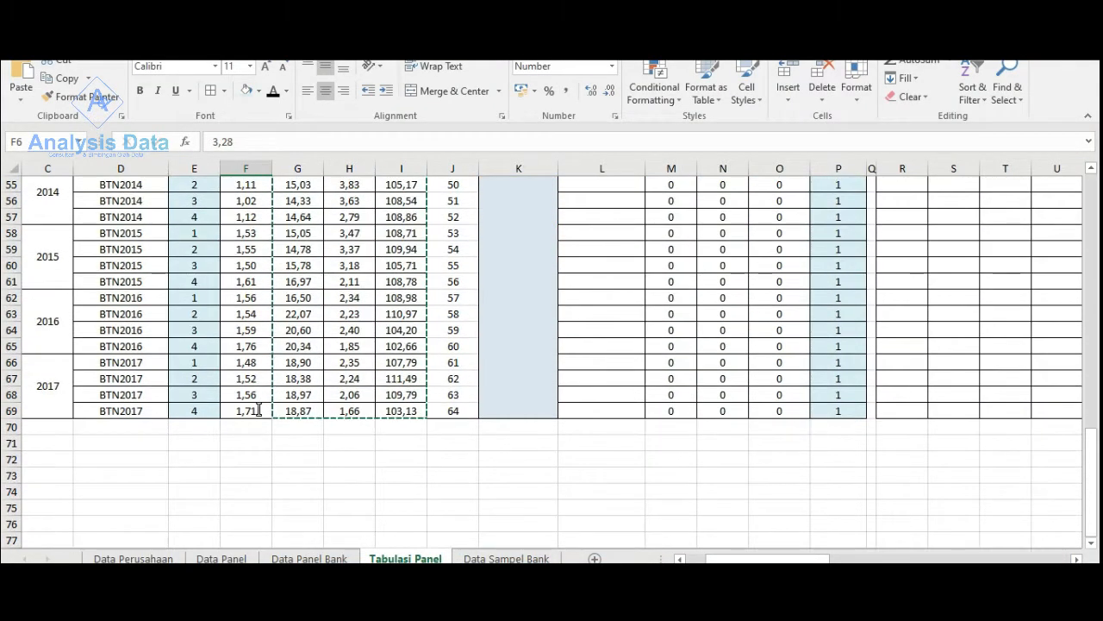
{"action": "left_click", "coordinate": [255, 410], "text": "shift"}
{"action": "right_click", "coordinate": [255, 409]}
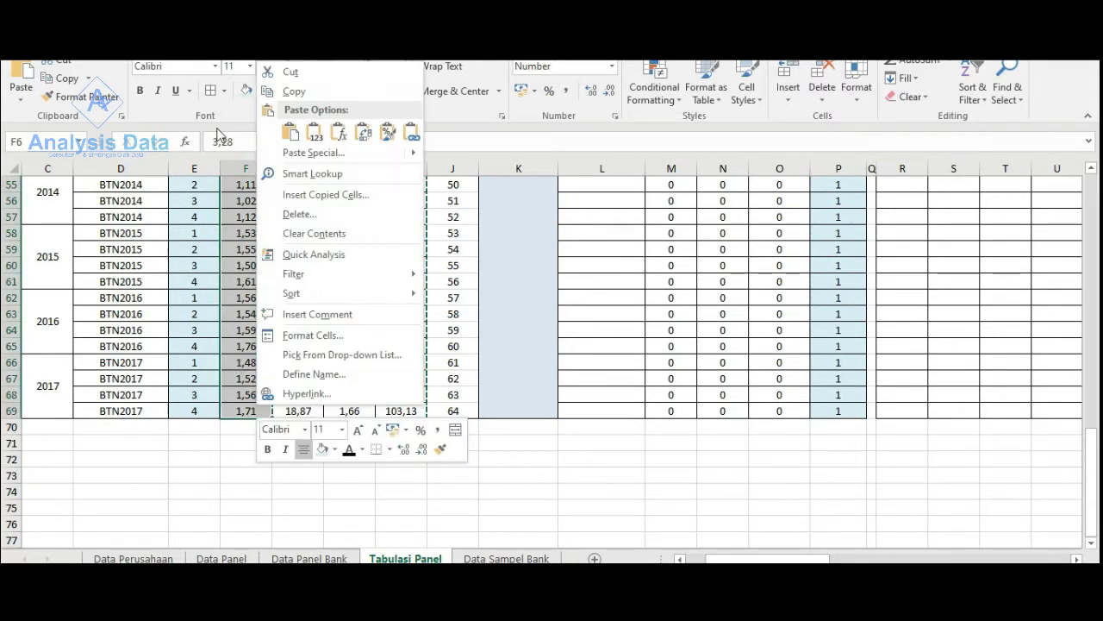
{"action": "left_click", "coordinate": [295, 92]}
{"action": "scroll", "coordinate": [255, 345], "scroll_direction": "up", "scroll_amount": 18}
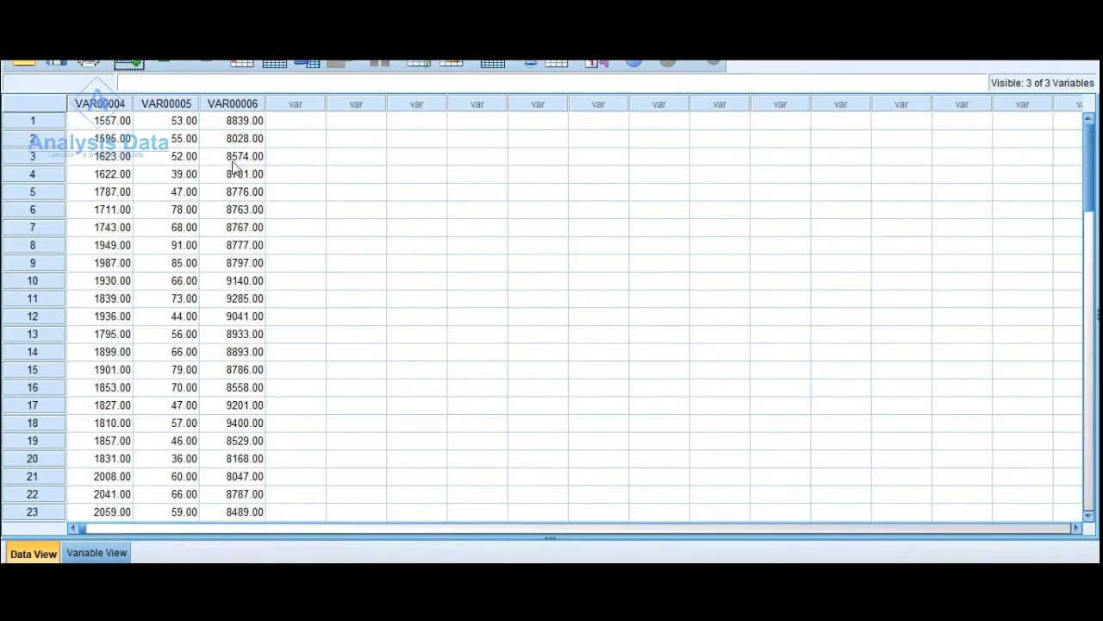
{"action": "right_click", "coordinate": [296, 127]}
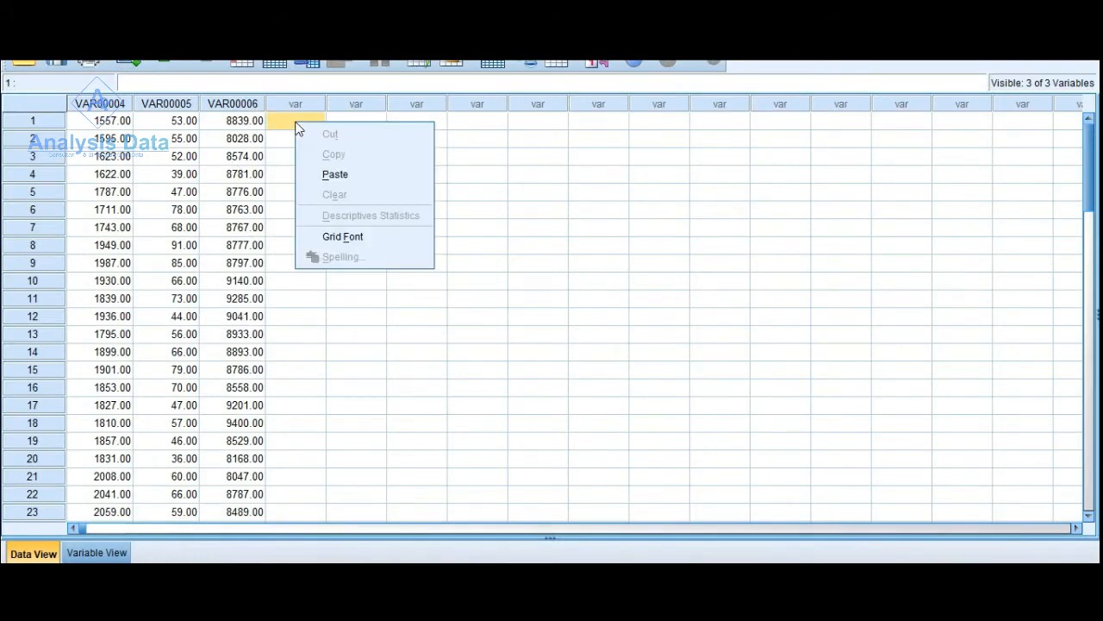
{"action": "left_click", "coordinate": [326, 174]}
- Rename the four SPSS variables, in order, as X1, X2, X3 and Y
{"action": "left_click", "coordinate": [96, 553]}
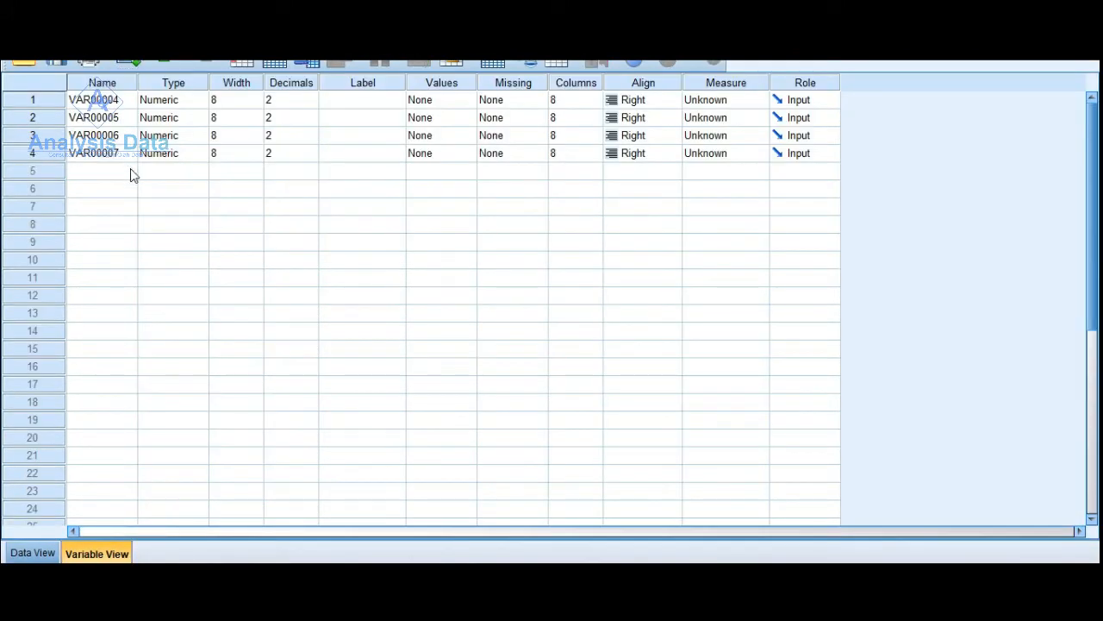
{"action": "left_click", "coordinate": [111, 103]}
{"action": "type", "text": "X"}
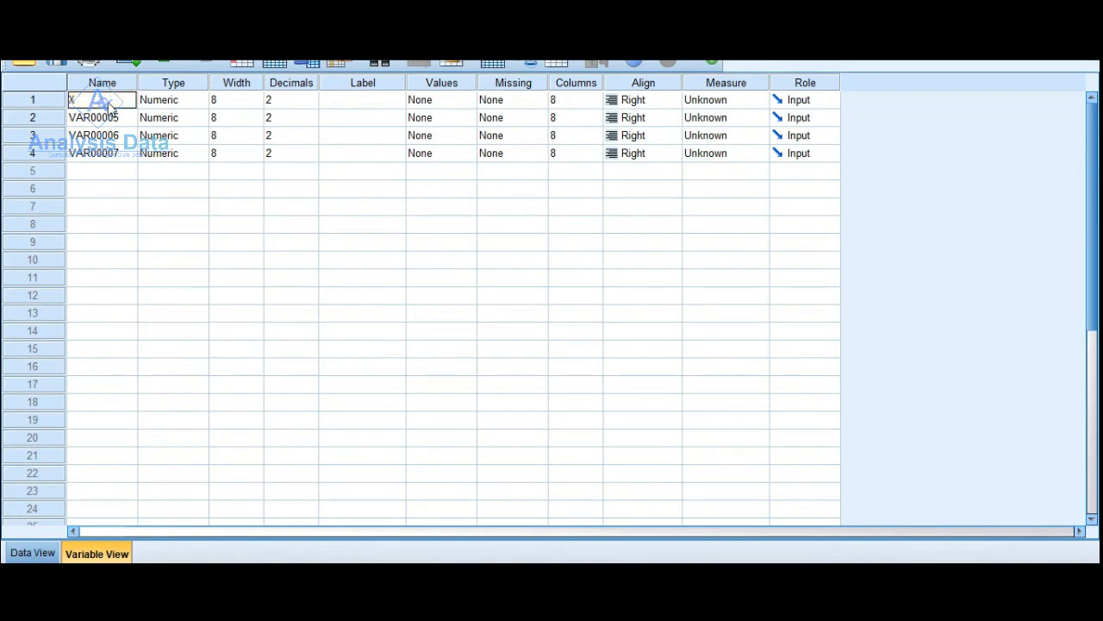
{"action": "type", "text": "1"}
{"action": "left_click", "coordinate": [110, 121]}
{"action": "type", "text": "X2"}
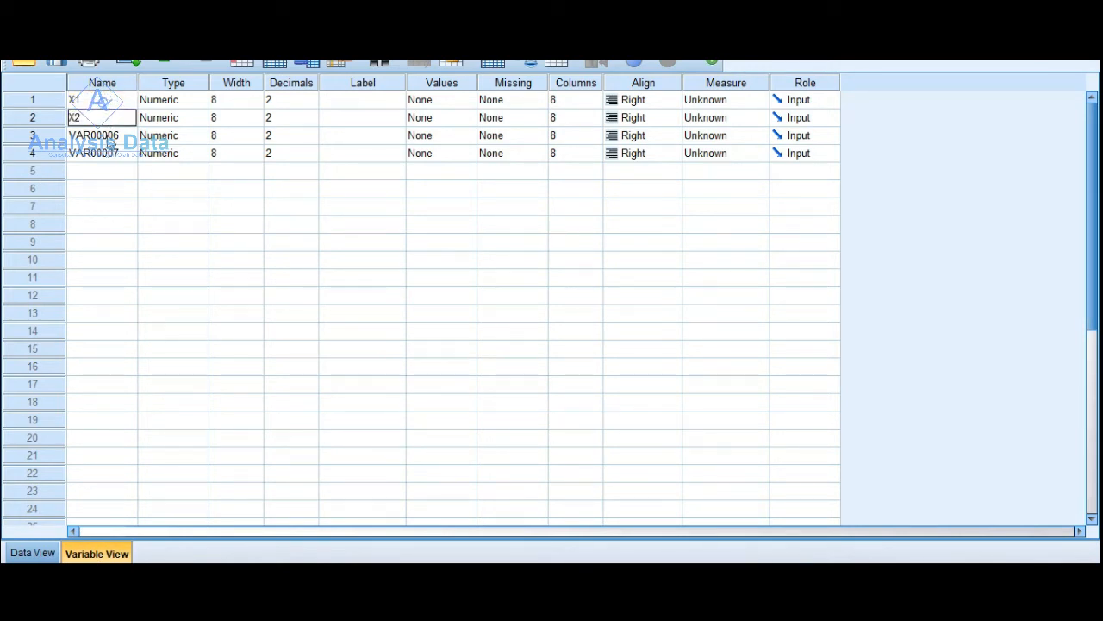
{"action": "left_click", "coordinate": [109, 138]}
{"action": "type", "text": "X3"}
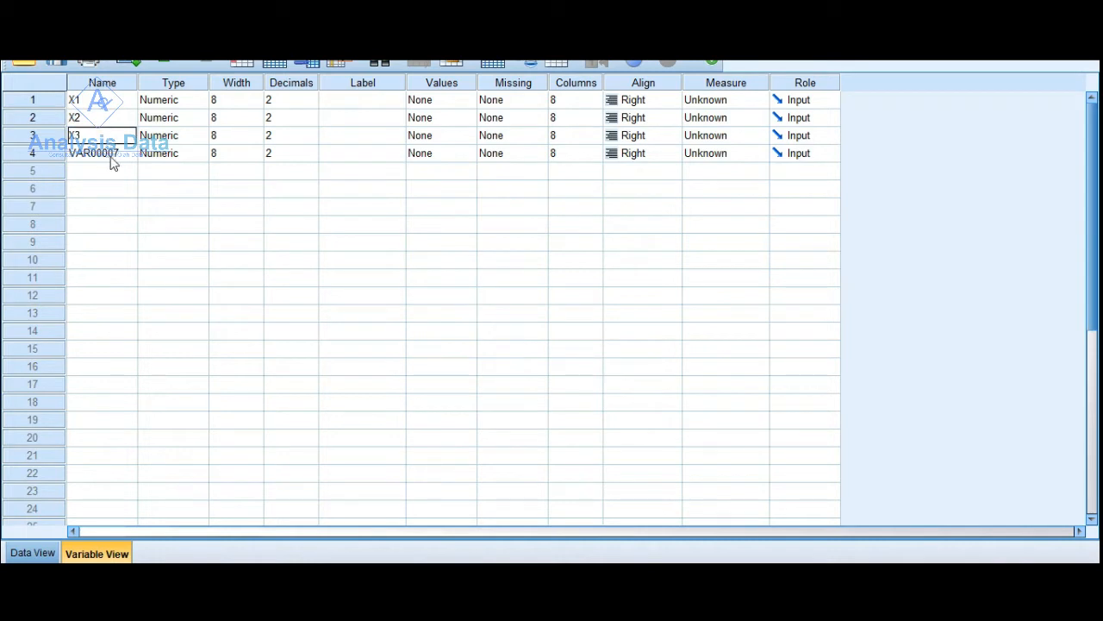
{"action": "left_click", "coordinate": [109, 155]}
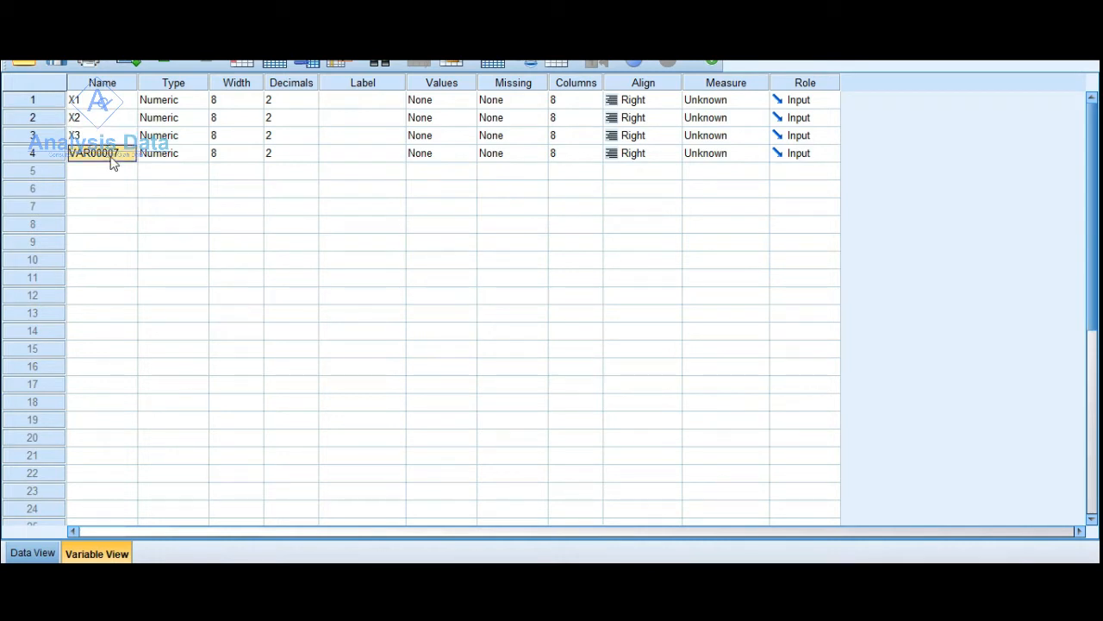
{"action": "type", "text": "Y"}
- Switch to Excel's MODERASI MRA UMM sheet, dismiss the message dialog over it and bring up the open Excel workbooks
{"action": "left_click", "coordinate": [789, 579]}
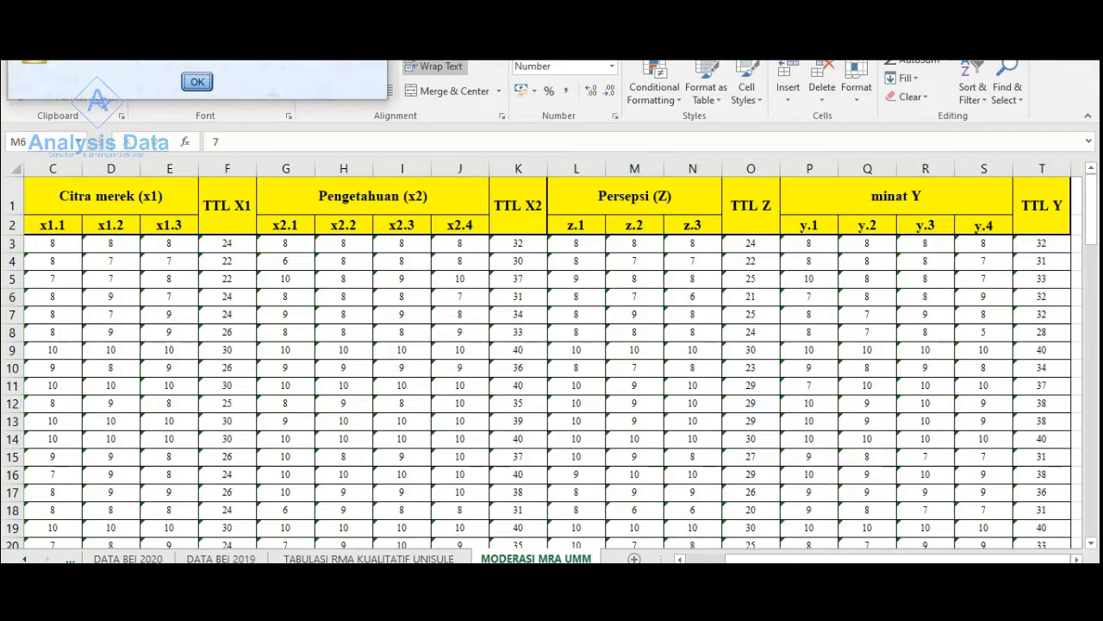
{"action": "left_click", "coordinate": [197, 82]}
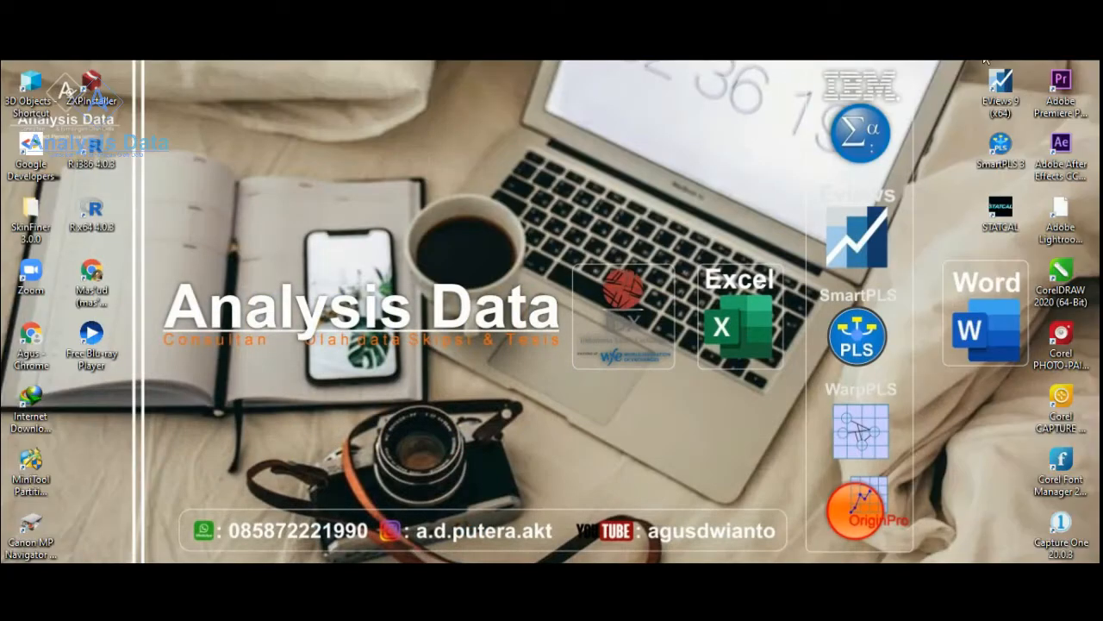
{"action": "mouse_move", "coordinate": [724, 607]}
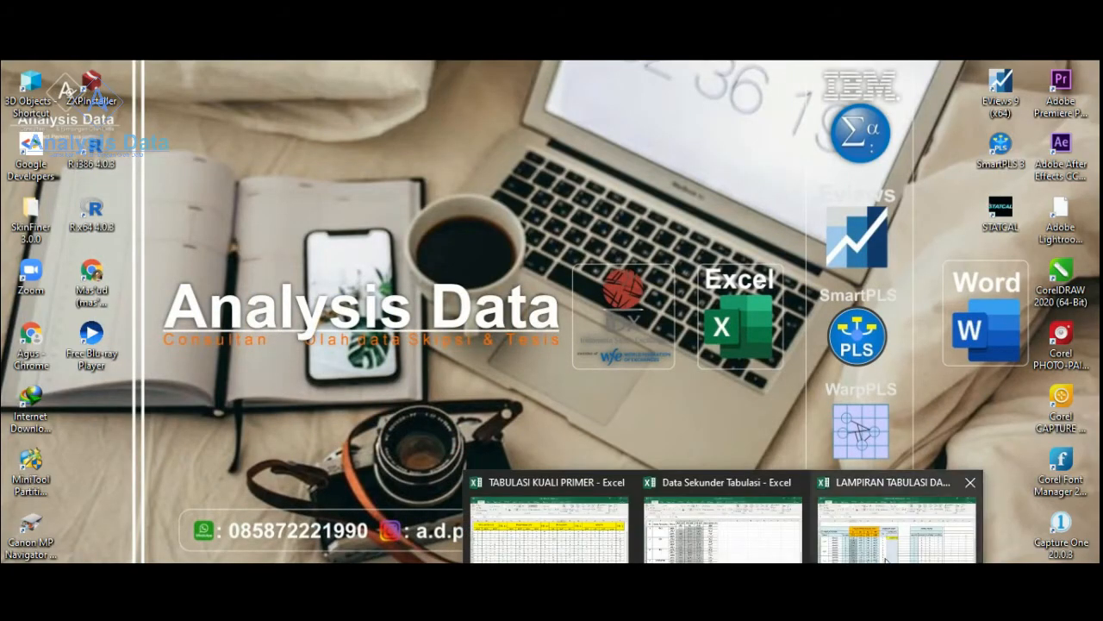
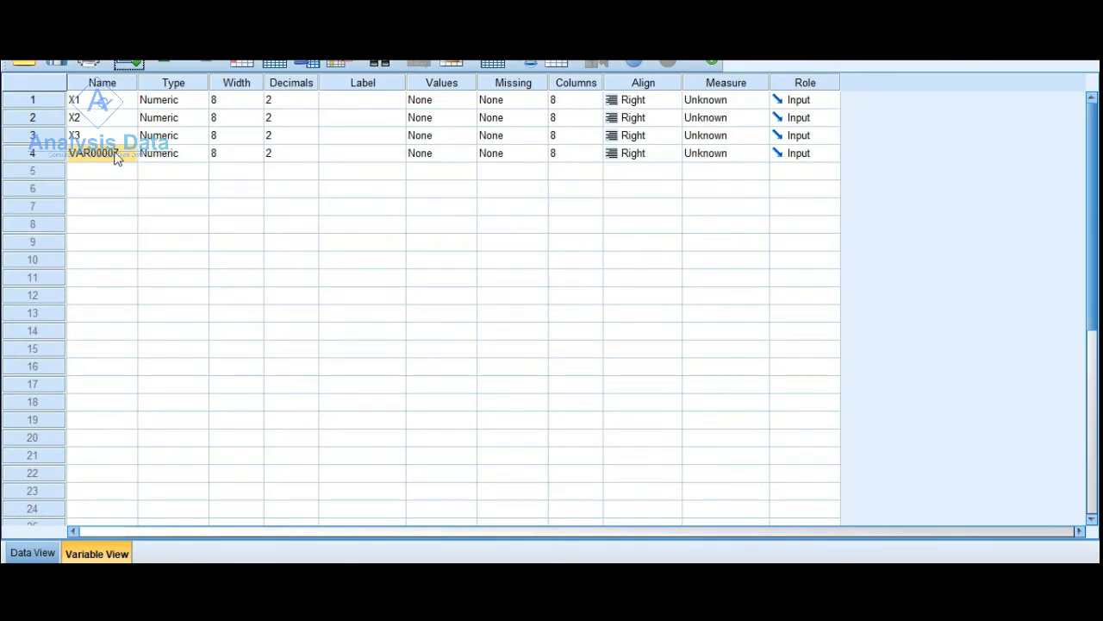
- Rename the fourth SPSS variable as Y_ROA
{"action": "double_click", "coordinate": [116, 155]}
{"action": "left_click_drag", "start_coordinate": [118, 155], "coordinate": [55, 157]}
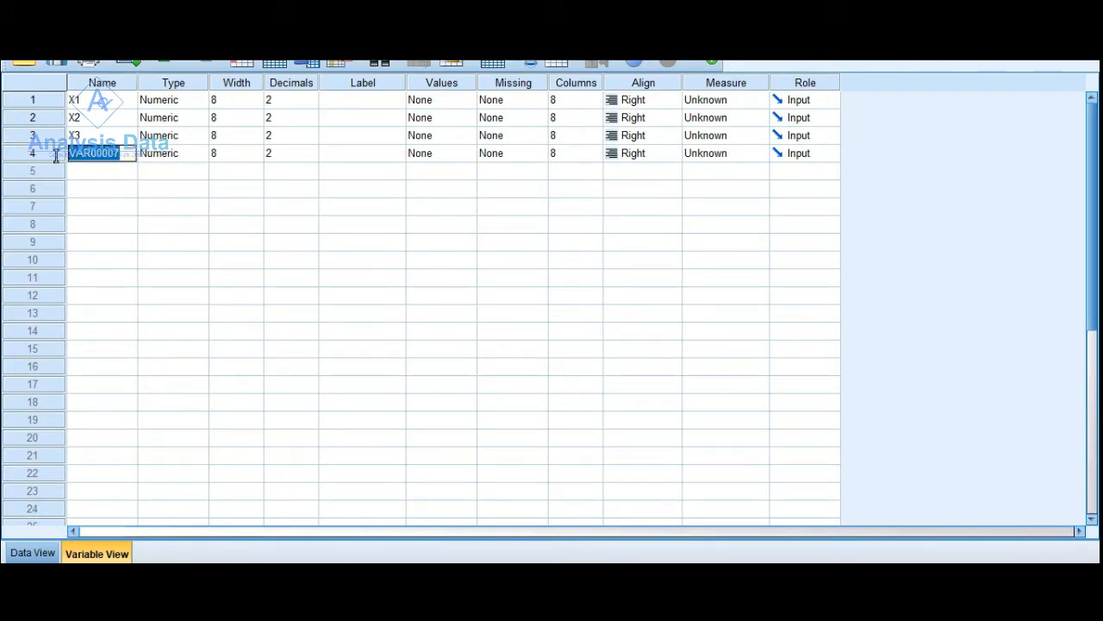
{"action": "type", "text": "Y_ROA"}
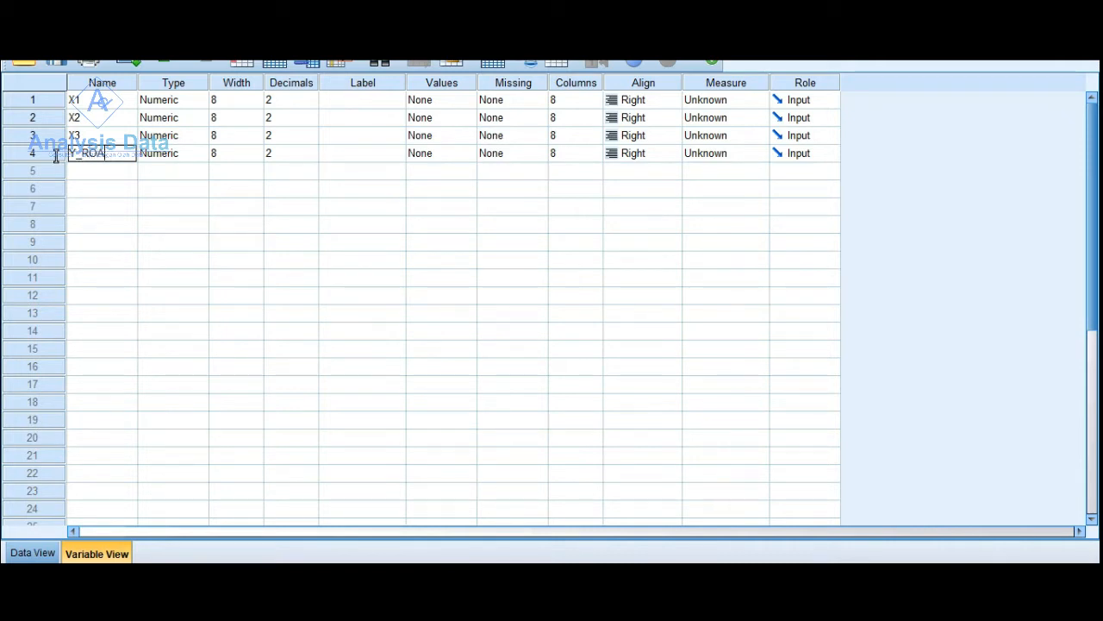
{"action": "key", "text": "Return"}
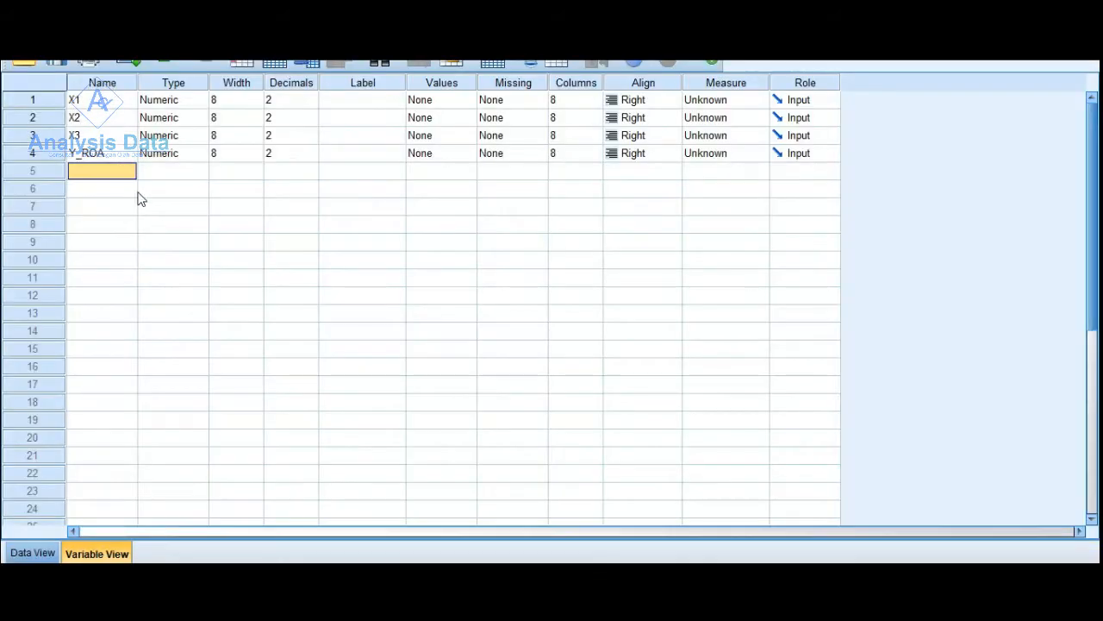
- Rename the first three variables, in order, as X1_CAR, X2_NPL and X3L_DR
{"action": "double_click", "coordinate": [103, 100]}
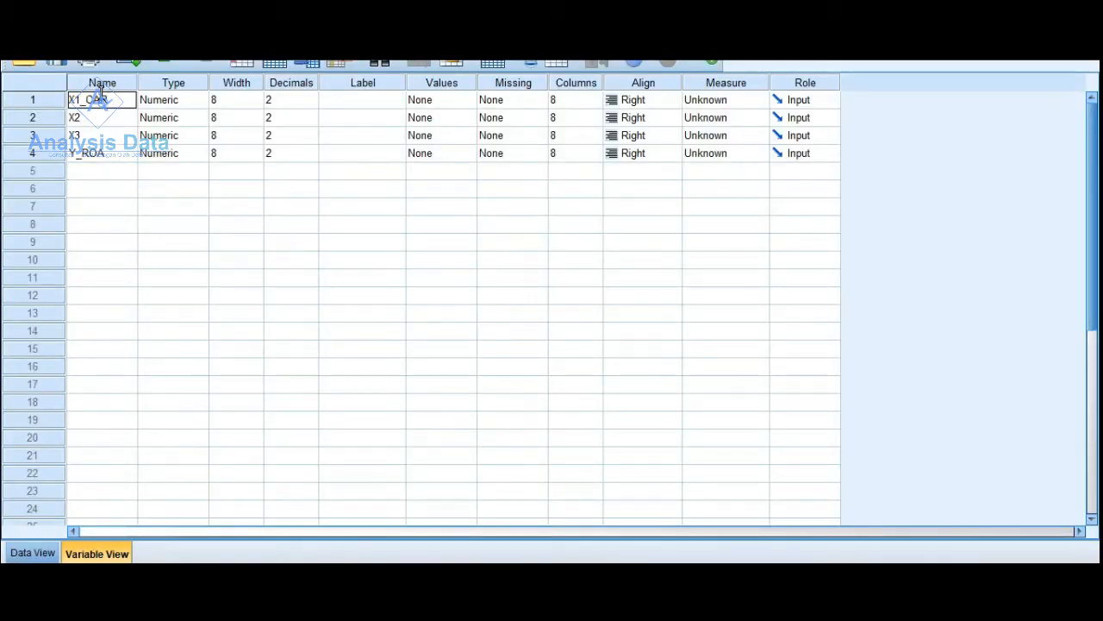
{"action": "key", "text": "Return"}
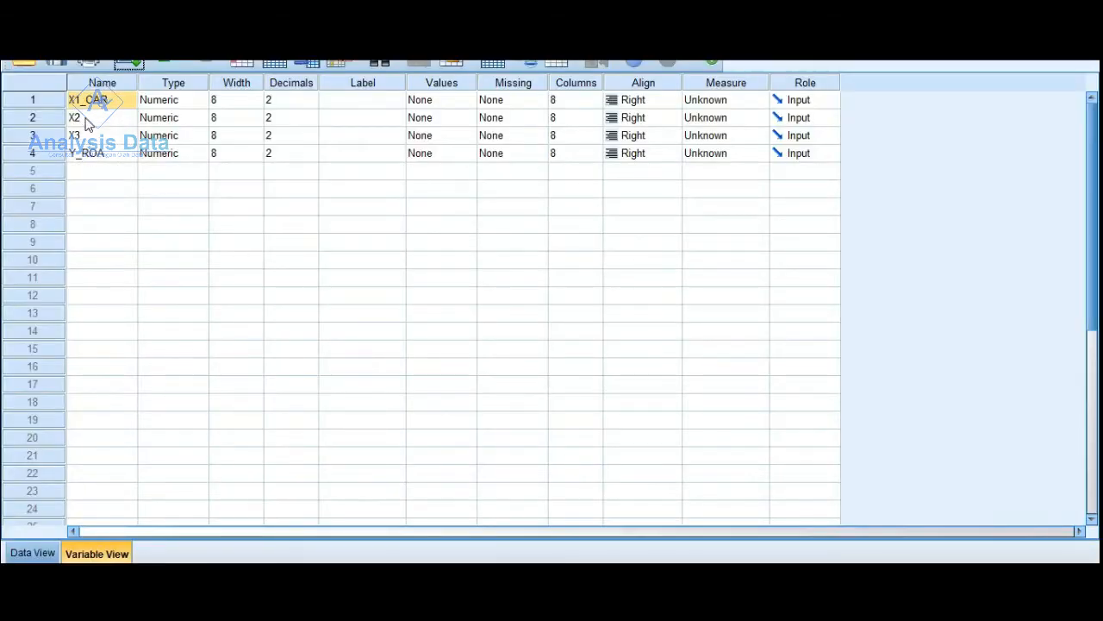
{"action": "double_click", "coordinate": [86, 119]}
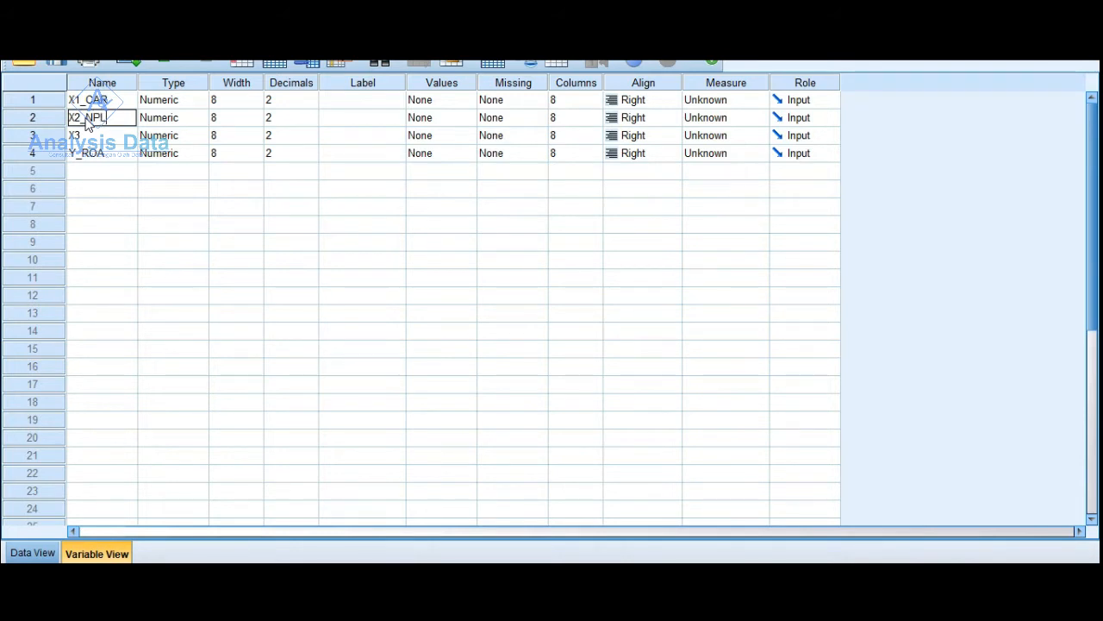
{"action": "double_click", "coordinate": [98, 138]}
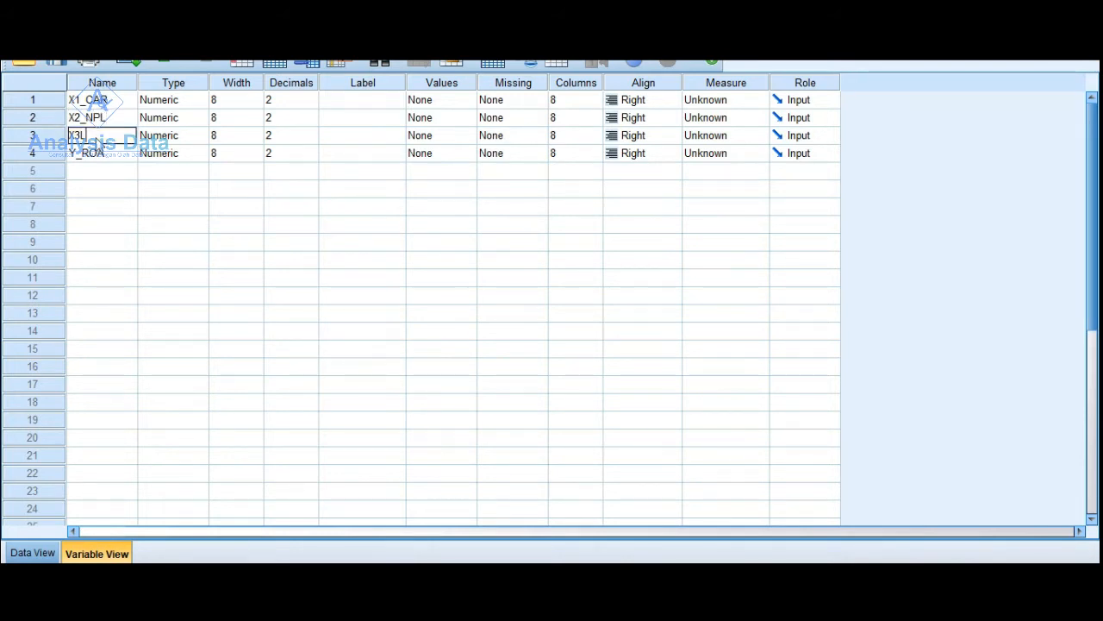
{"action": "left_click", "coordinate": [96, 207]}
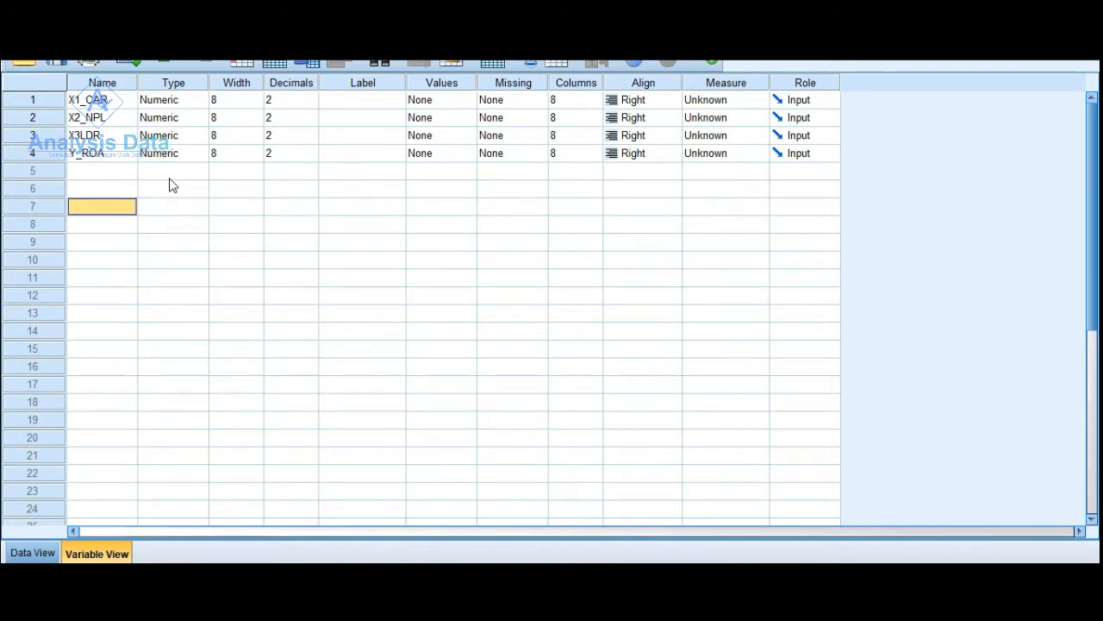
{"action": "double_click", "coordinate": [88, 138]}
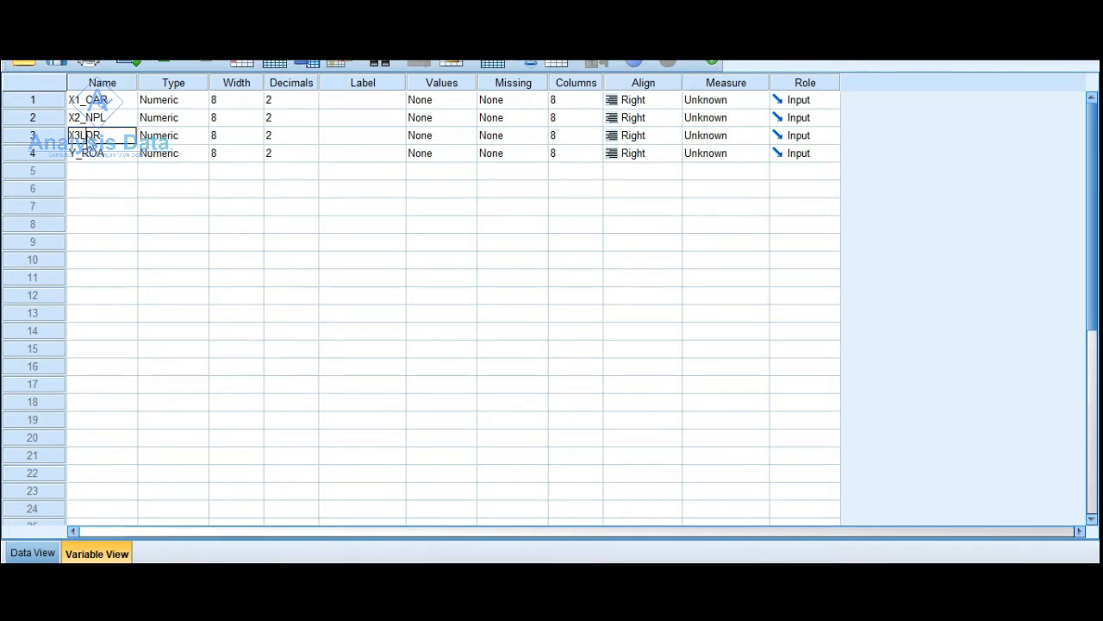
{"action": "left_click", "coordinate": [130, 206]}
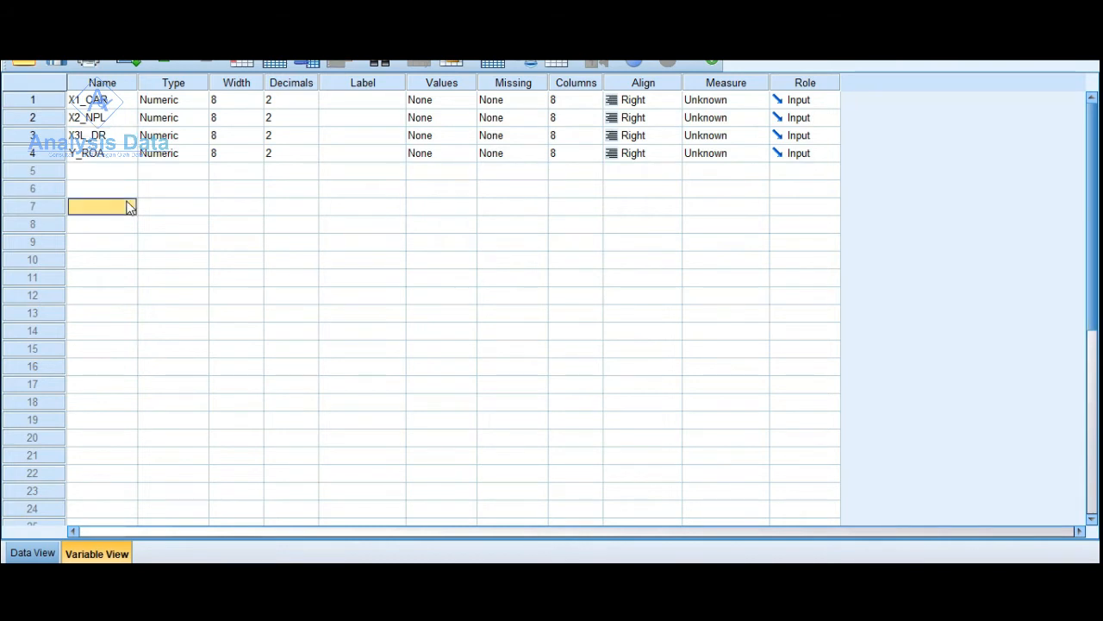
- Set the measurement level of all four variables to Scale
{"action": "left_click", "coordinate": [211, 32]}
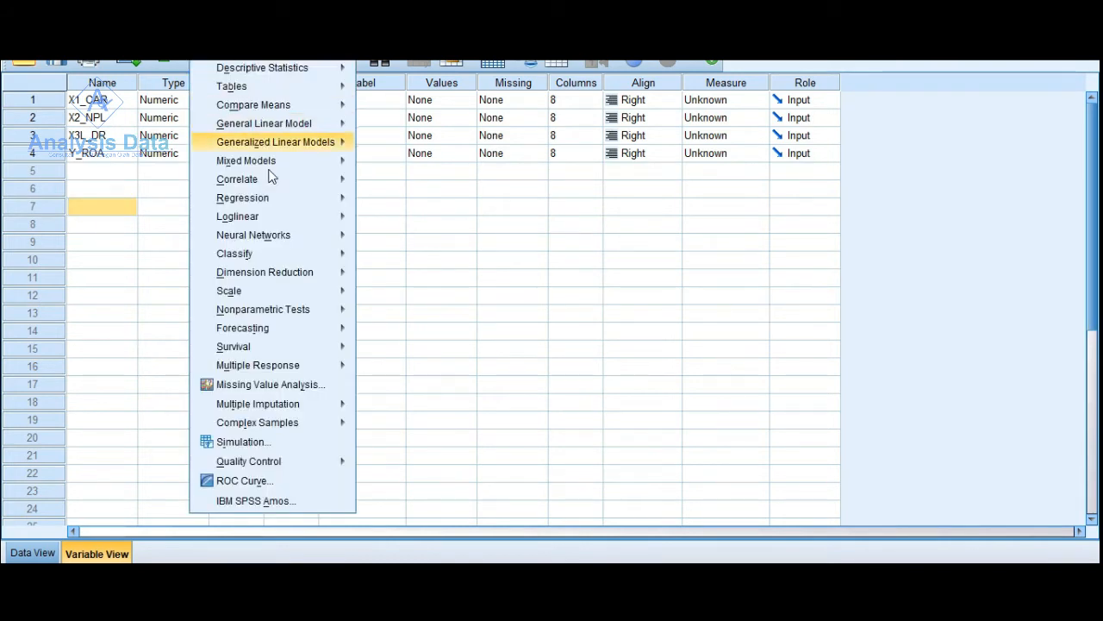
{"action": "mouse_move", "coordinate": [276, 198]}
{"action": "left_click", "coordinate": [756, 100]}
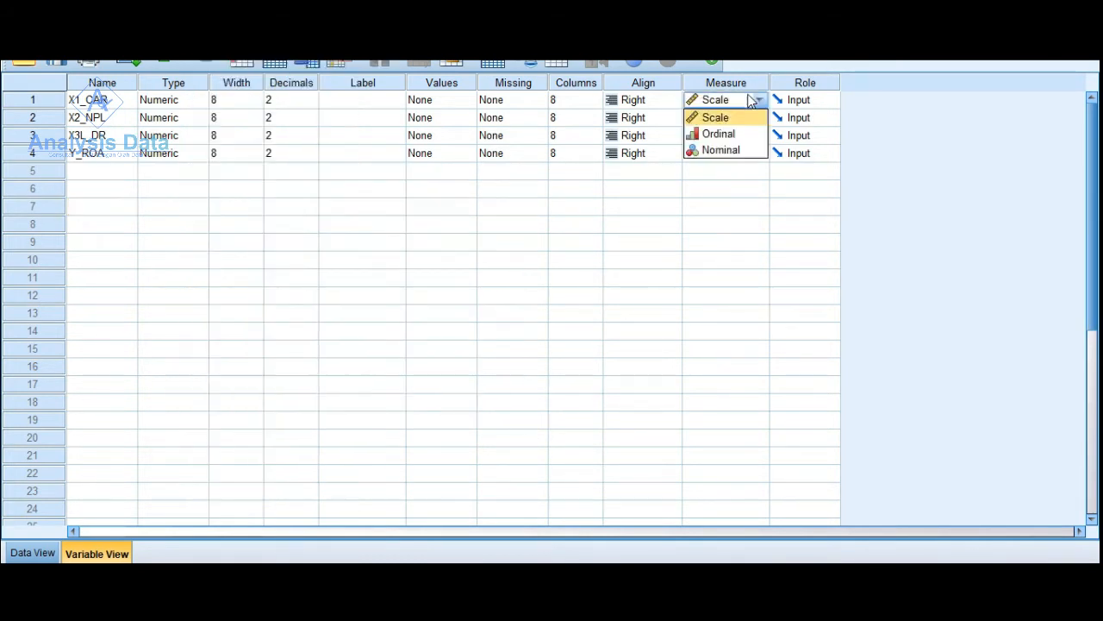
{"action": "left_click", "coordinate": [742, 119]}
{"action": "left_click", "coordinate": [741, 119]}
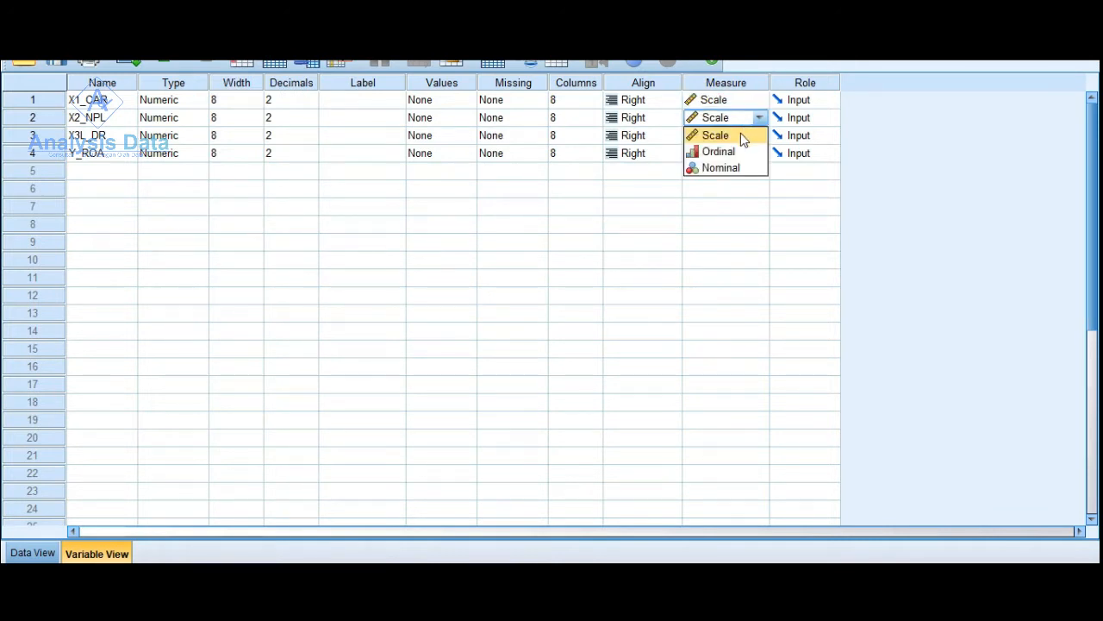
{"action": "left_click", "coordinate": [740, 134]}
{"action": "left_click", "coordinate": [741, 136]}
{"action": "left_click", "coordinate": [743, 153]}
{"action": "left_click", "coordinate": [741, 152]}
{"action": "left_click", "coordinate": [741, 153]}
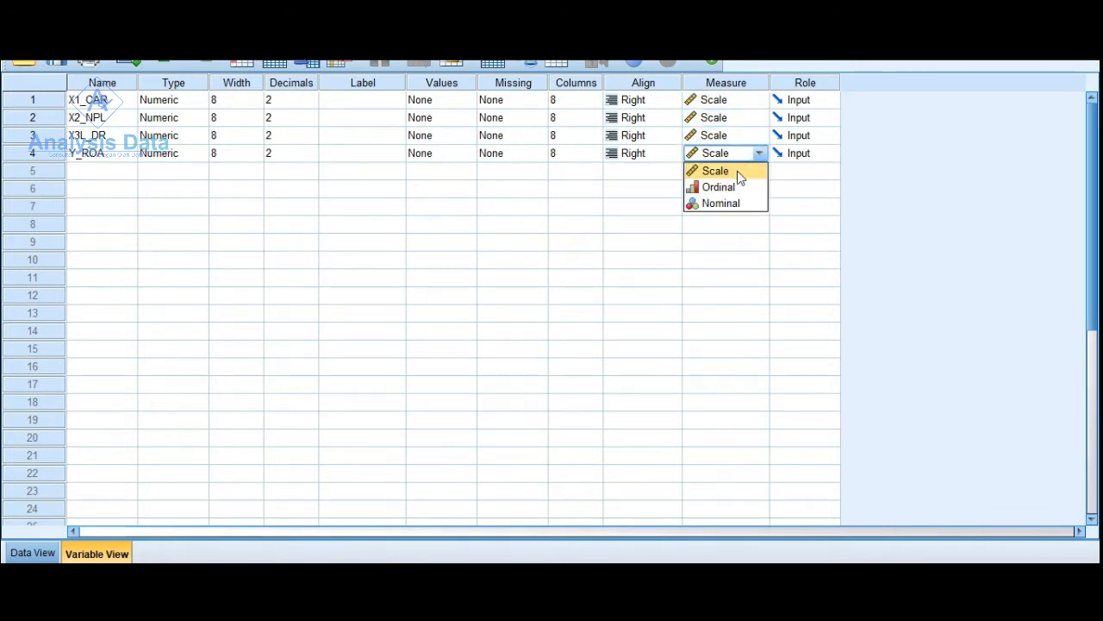
{"action": "left_click", "coordinate": [740, 170]}
- Set the number of decimals for X1_CAR to 0
{"action": "left_click", "coordinate": [291, 101]}
{"action": "left_click", "coordinate": [289, 112]}
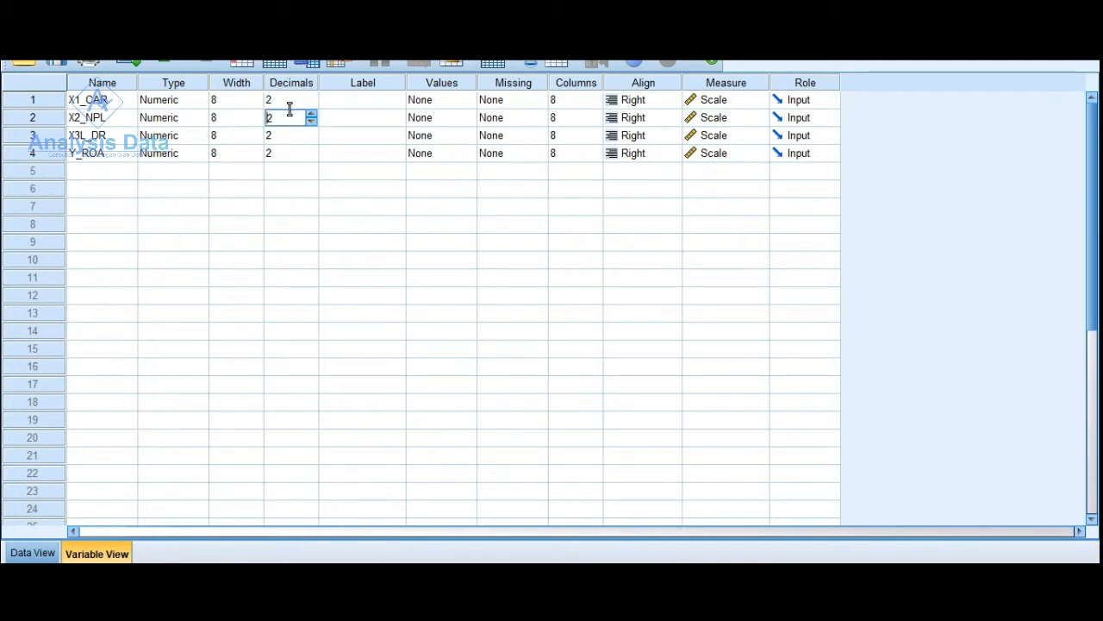
{"action": "right_click", "coordinate": [284, 102]}
{"action": "left_click", "coordinate": [311, 102]}
{"action": "left_click", "coordinate": [311, 105]}
{"action": "left_click", "coordinate": [311, 104]}
- Copy the decimals setting of X1_CAR and paste it to X2_NPL, X3L_DR and Y_ROA
{"action": "right_click", "coordinate": [288, 118]}
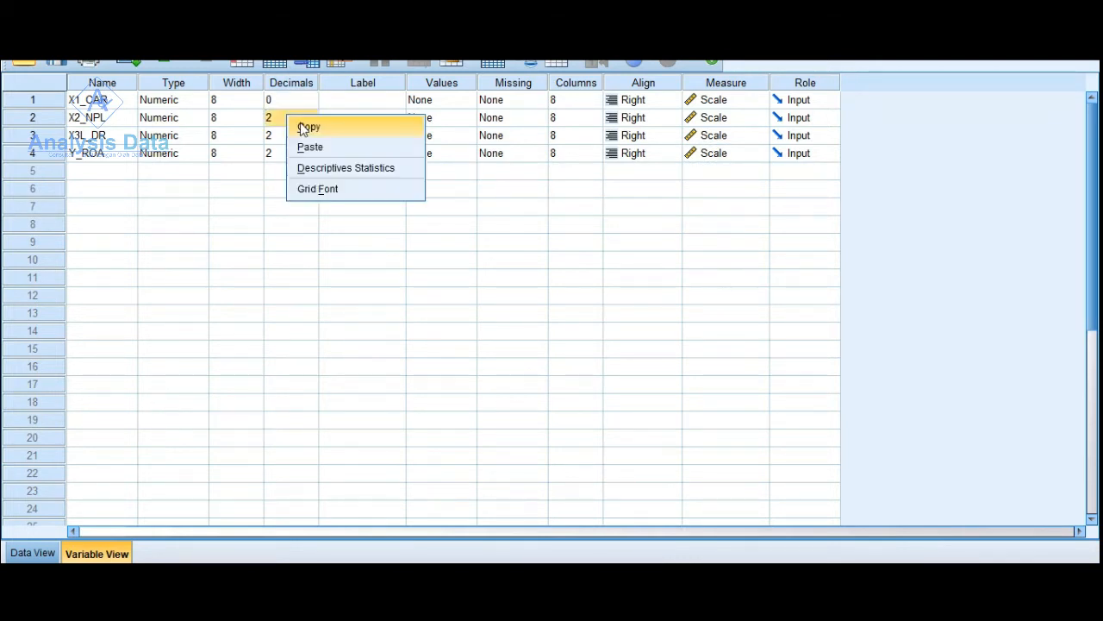
{"action": "left_click", "coordinate": [295, 107]}
{"action": "left_click", "coordinate": [294, 113]}
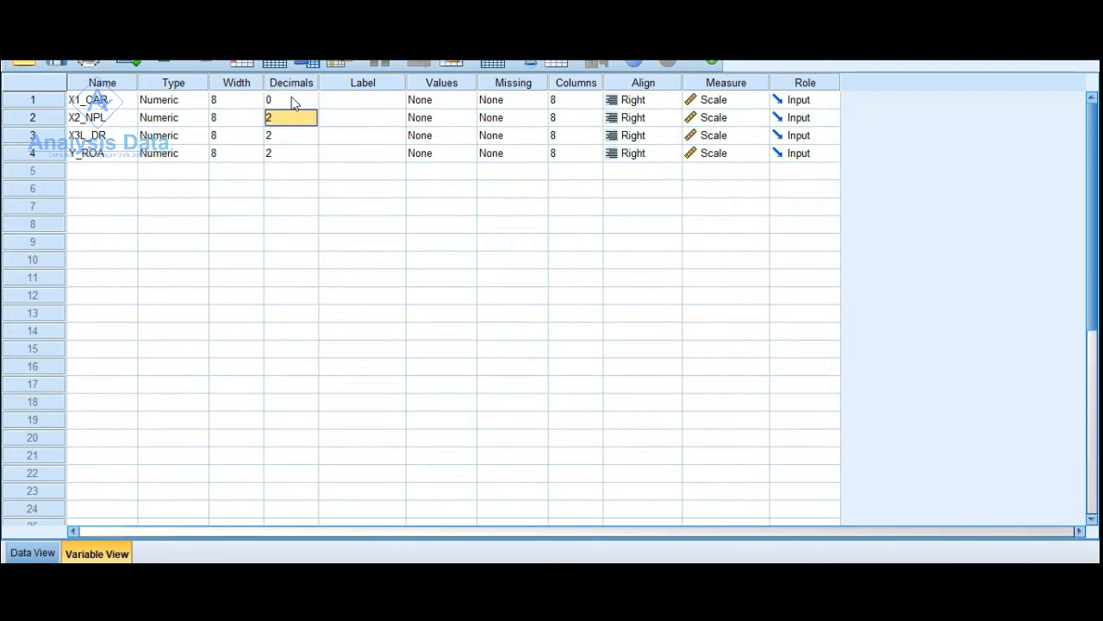
{"action": "left_click", "coordinate": [293, 100]}
{"action": "right_click", "coordinate": [292, 100]}
{"action": "left_click", "coordinate": [309, 111]}
{"action": "left_click_drag", "start_coordinate": [284, 121], "coordinate": [285, 150]}
{"action": "right_click", "coordinate": [285, 150]}
{"action": "left_click", "coordinate": [298, 180]}
{"action": "left_click", "coordinate": [291, 188]}
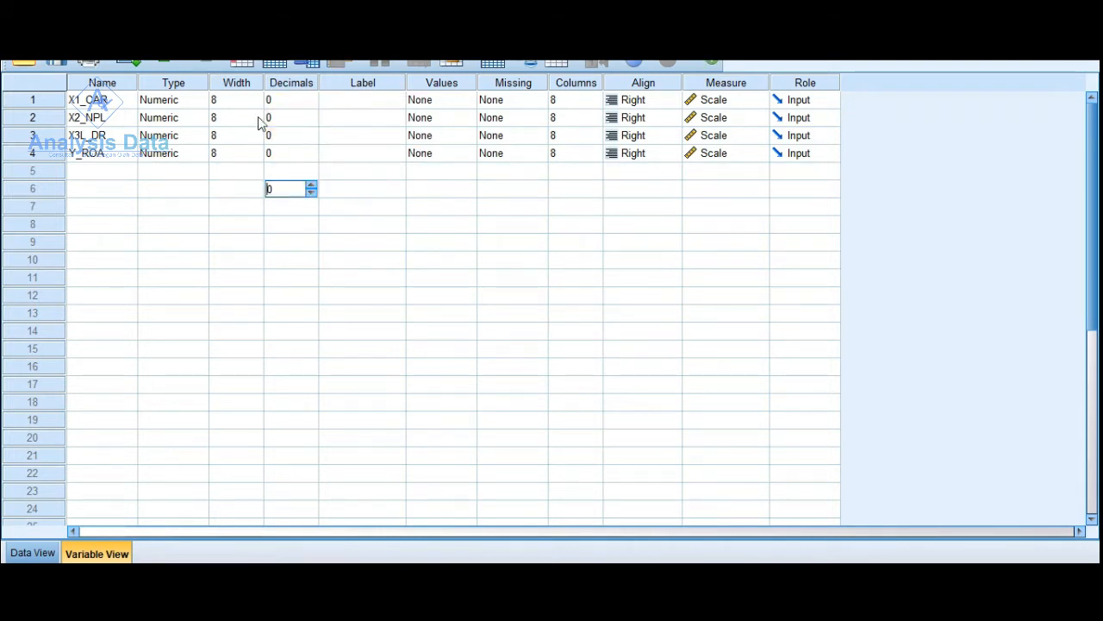
- Set up a linear regression with Y_ROA as the dependent variable and X1_CAR, X2_NPL and X3L_DR as the independents
{"action": "left_click", "coordinate": [208, 53]}
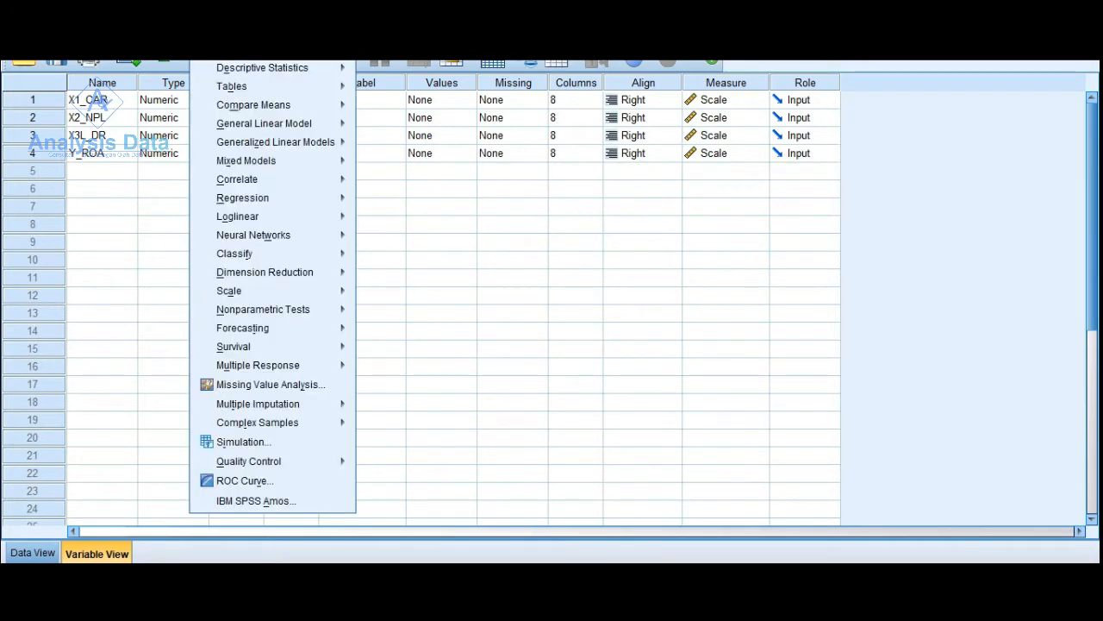
{"action": "mouse_move", "coordinate": [281, 199]}
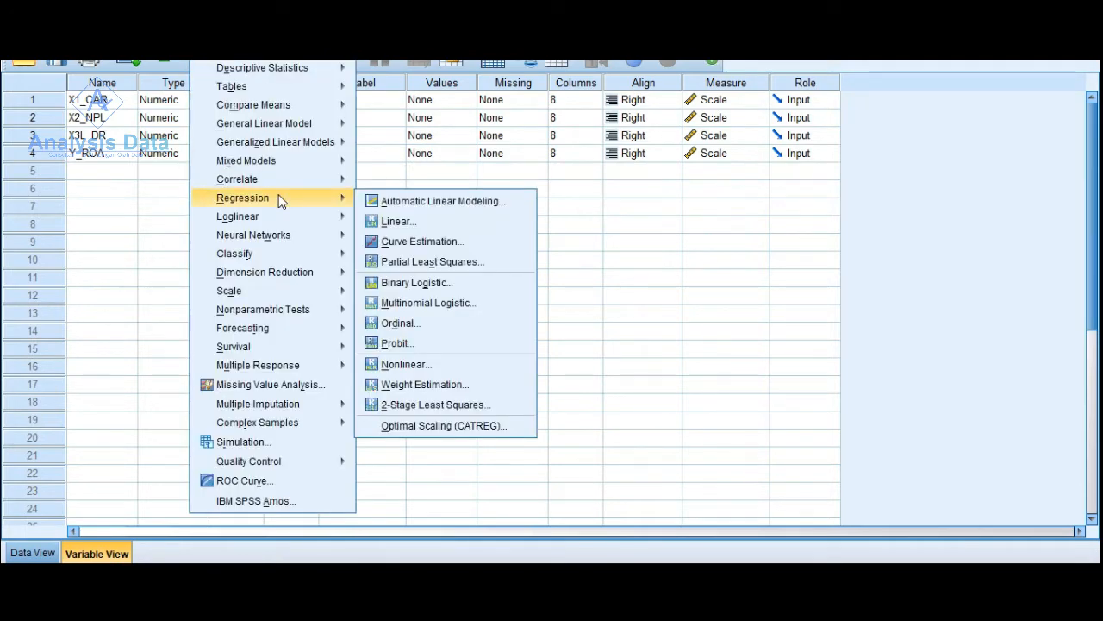
{"action": "left_click", "coordinate": [387, 223]}
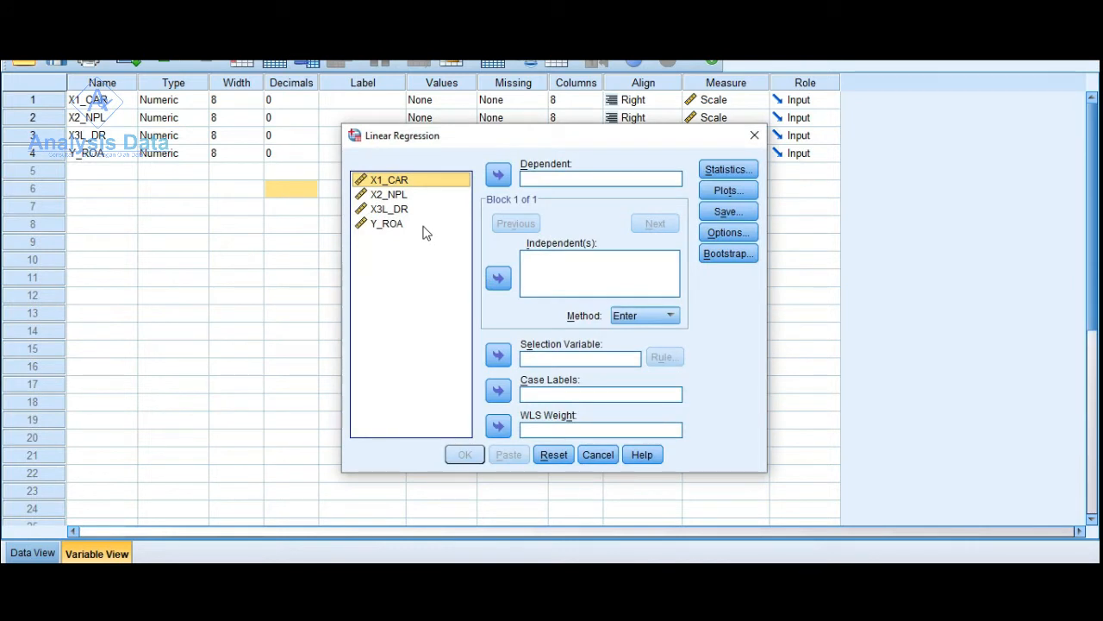
{"action": "double_click", "coordinate": [417, 224]}
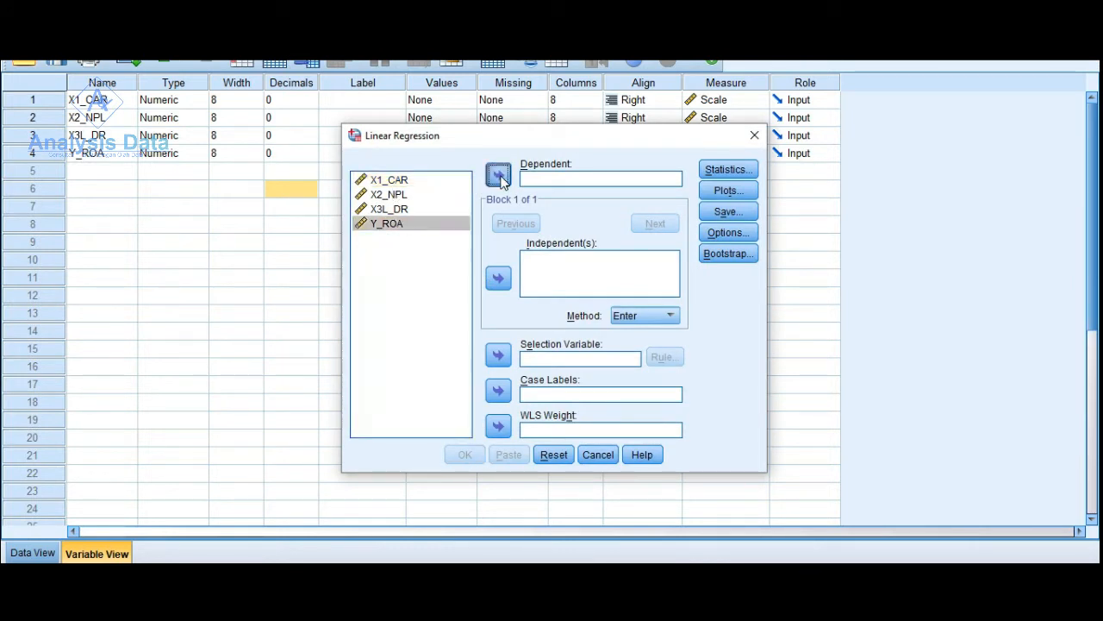
{"action": "left_click_drag", "start_coordinate": [423, 182], "coordinate": [403, 211]}
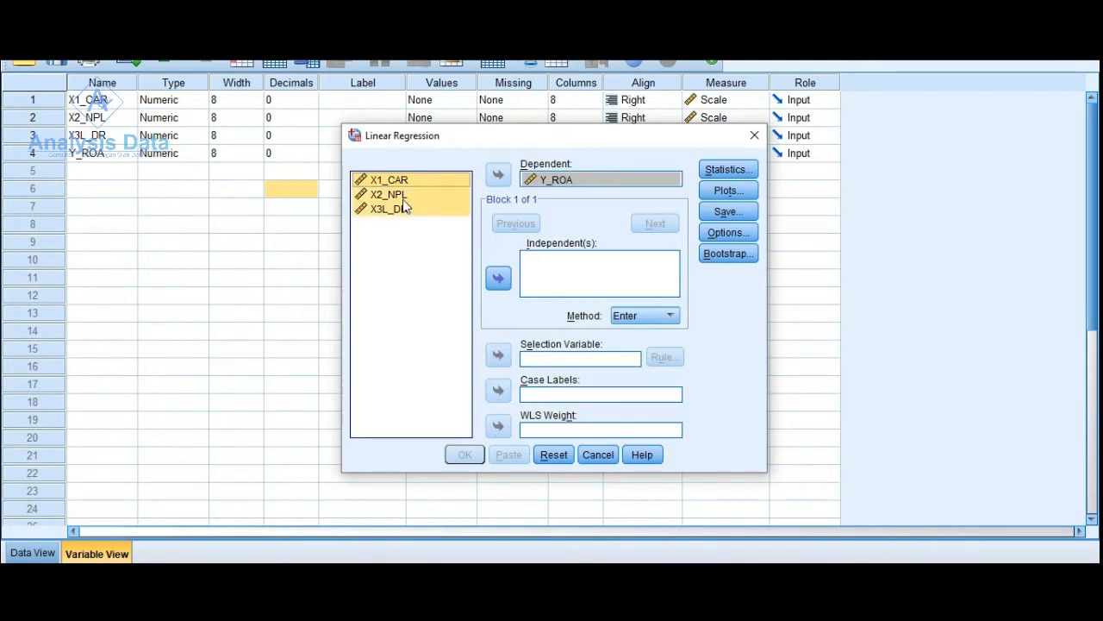
{"action": "left_click", "coordinate": [504, 285]}
- Add Descriptives, R squared change, Covariance matrix and Durbin-Watson to the regression statistics
{"action": "left_click", "coordinate": [726, 171]}
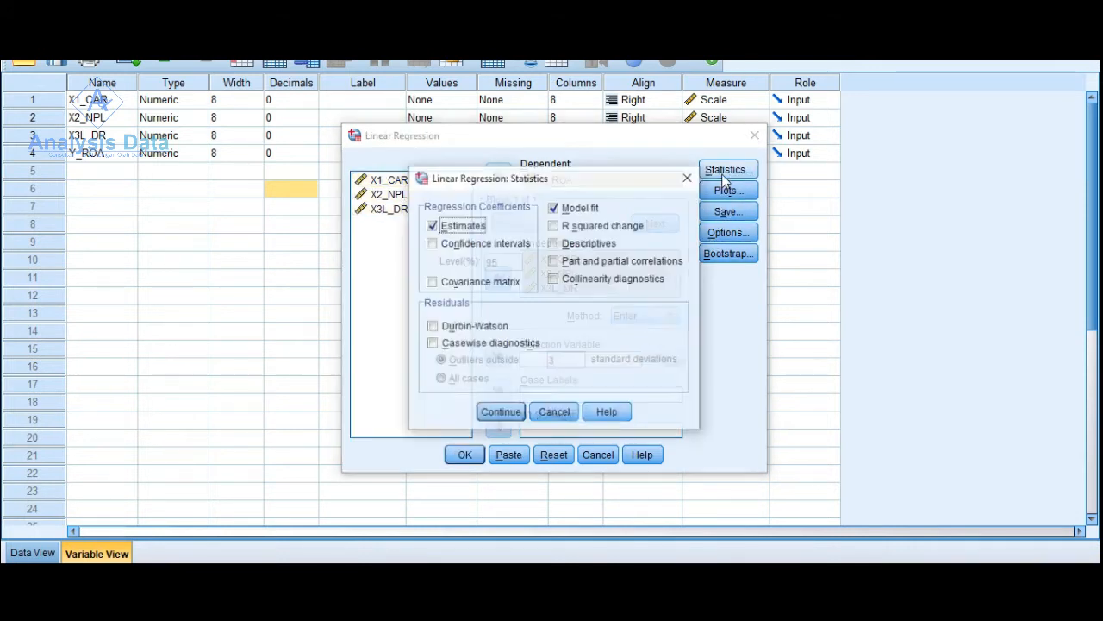
{"action": "left_click", "coordinate": [554, 243]}
{"action": "left_click", "coordinate": [553, 225]}
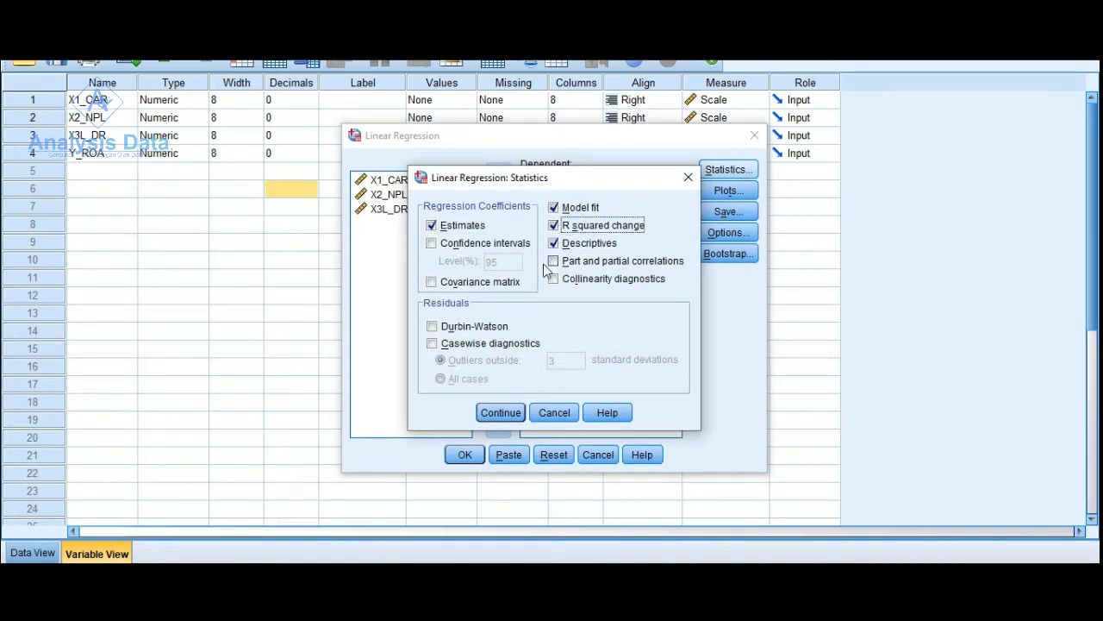
{"action": "left_click", "coordinate": [461, 289]}
{"action": "left_click", "coordinate": [462, 328]}
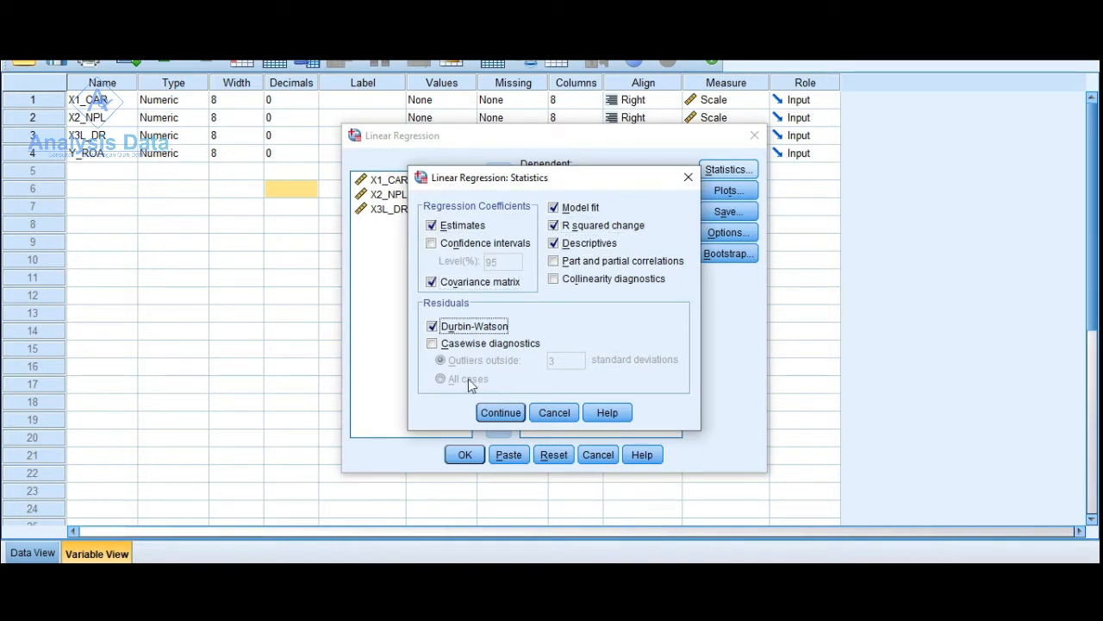
{"action": "left_click", "coordinate": [501, 412]}
- Configure the regression plots with *SRESID on Y and *ZPRED on X, plus a histogram and a normal probability plot
{"action": "left_click", "coordinate": [724, 191]}
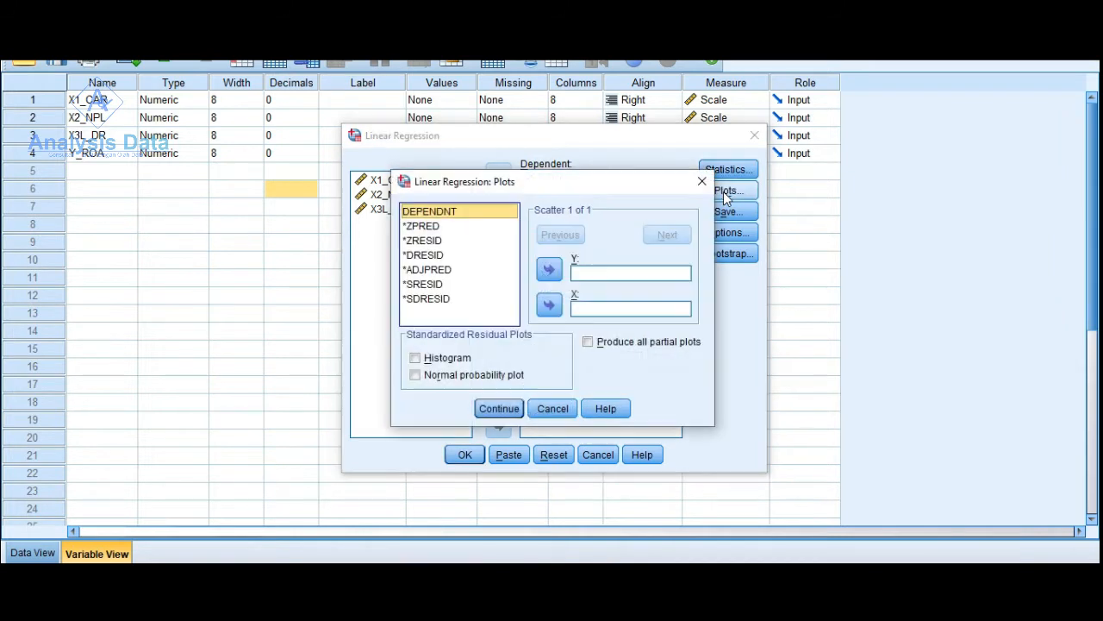
{"action": "left_click", "coordinate": [426, 226]}
{"action": "left_click", "coordinate": [549, 307]}
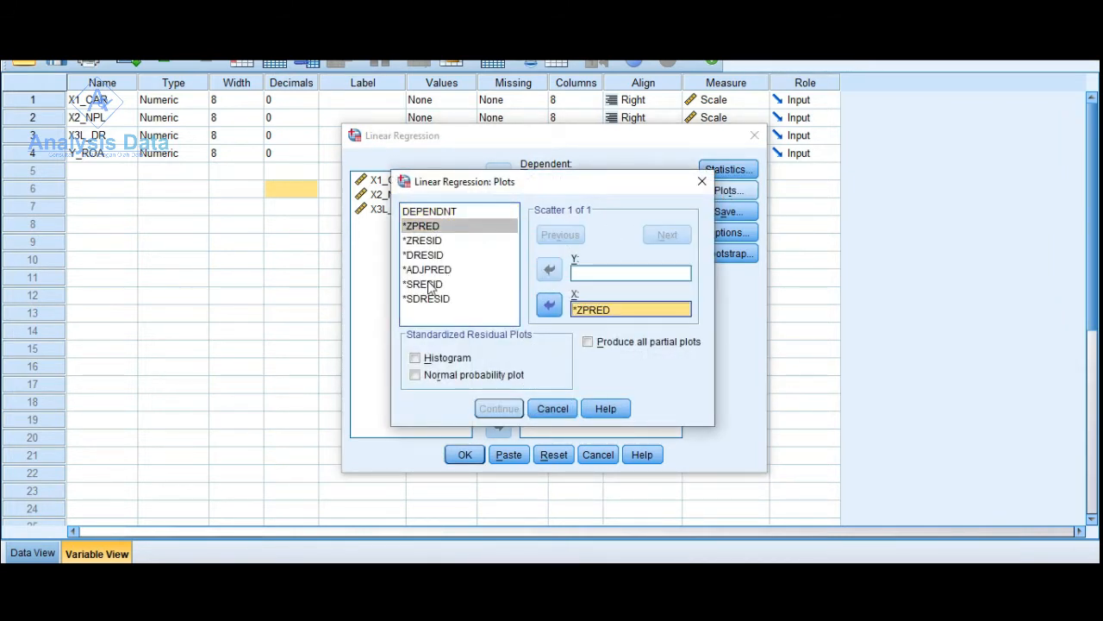
{"action": "left_click", "coordinate": [423, 283]}
{"action": "left_click", "coordinate": [549, 269]}
{"action": "left_click", "coordinate": [416, 358]}
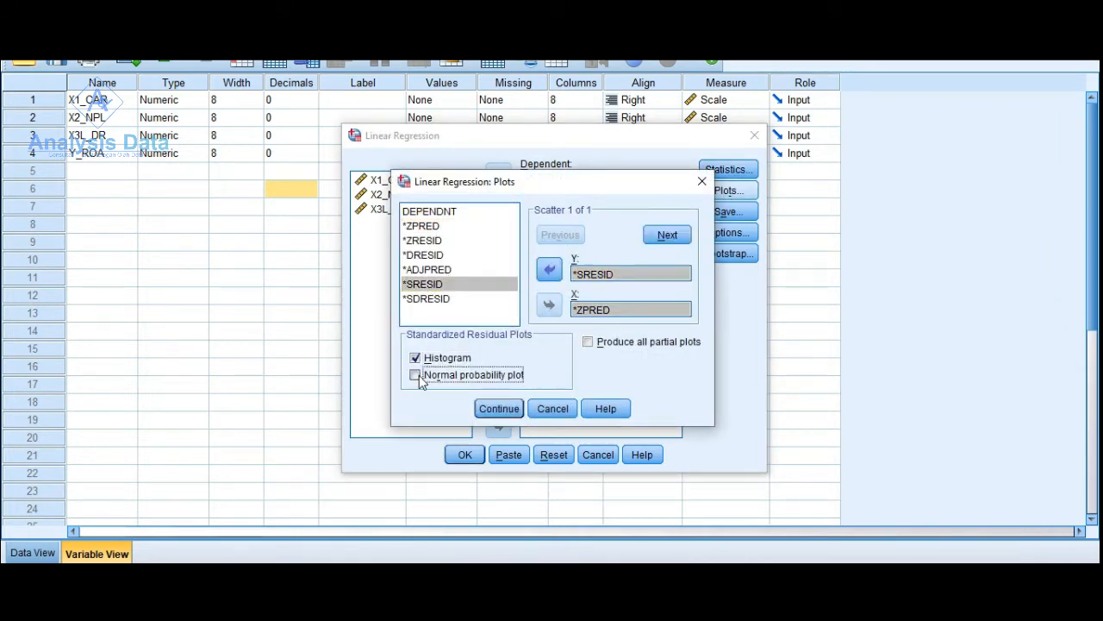
{"action": "left_click", "coordinate": [416, 375]}
{"action": "left_click", "coordinate": [497, 408]}
- Include the unstandardized residuals among the values the regression saves
{"action": "left_click", "coordinate": [729, 213]}
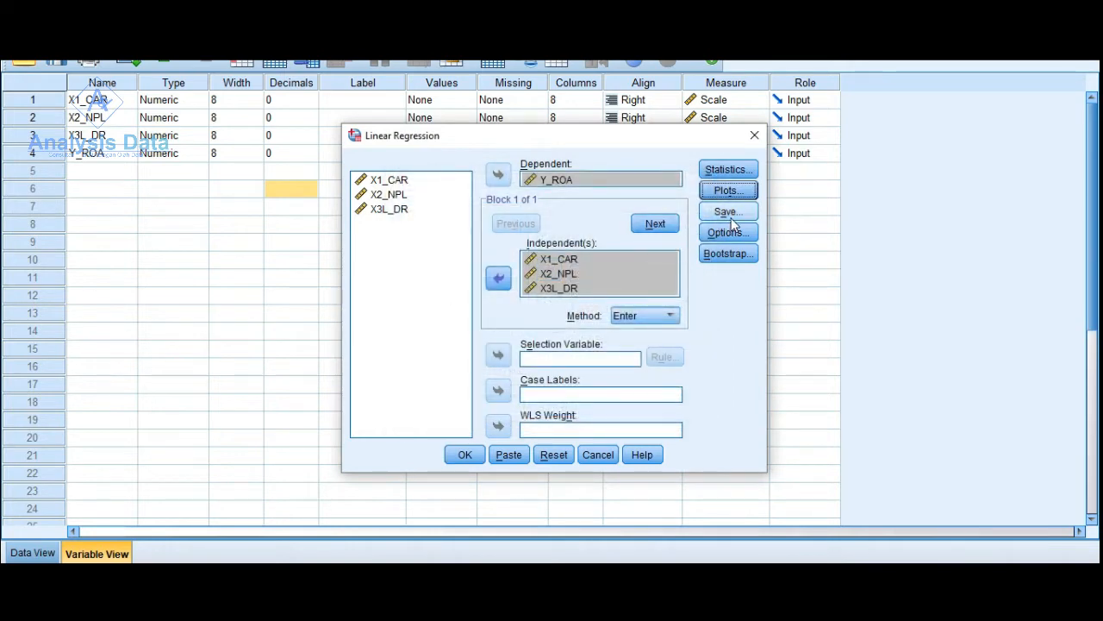
{"action": "left_click", "coordinate": [616, 113]}
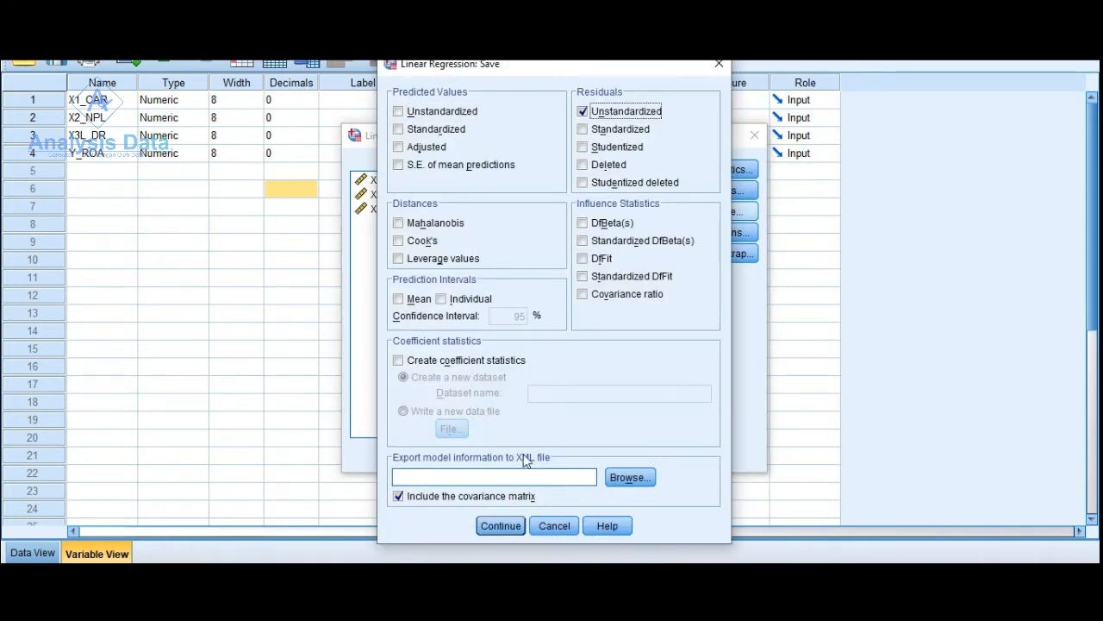
{"action": "left_click", "coordinate": [506, 527]}
- Run the linear regression with the default options and view its output down to the Coefficients table
{"action": "left_click", "coordinate": [722, 229]}
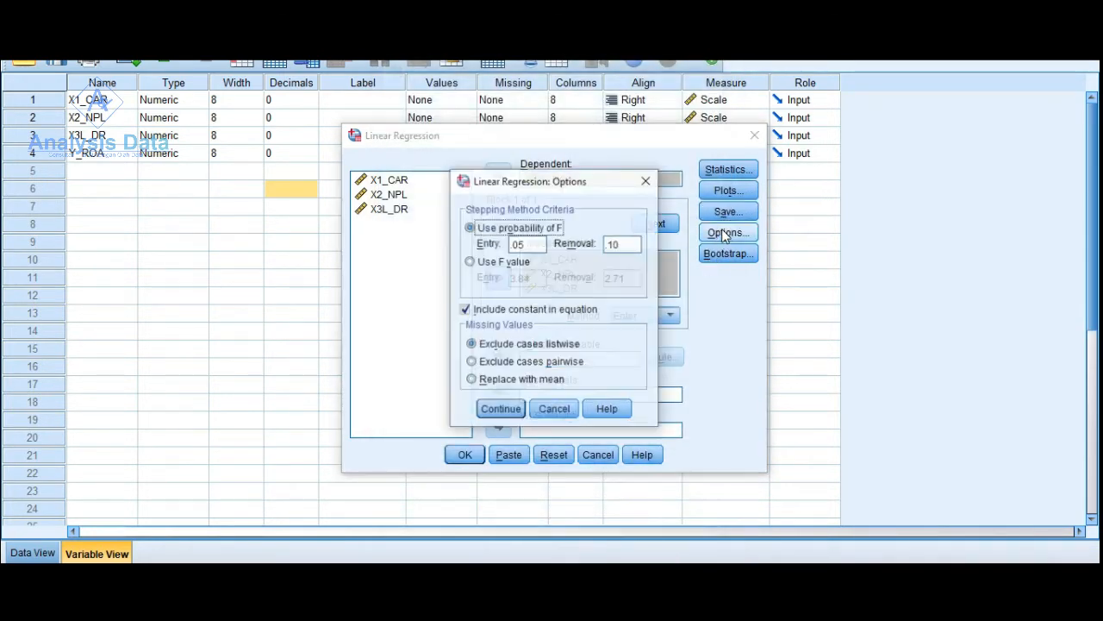
{"action": "left_click", "coordinate": [500, 409]}
{"action": "left_click", "coordinate": [465, 455]}
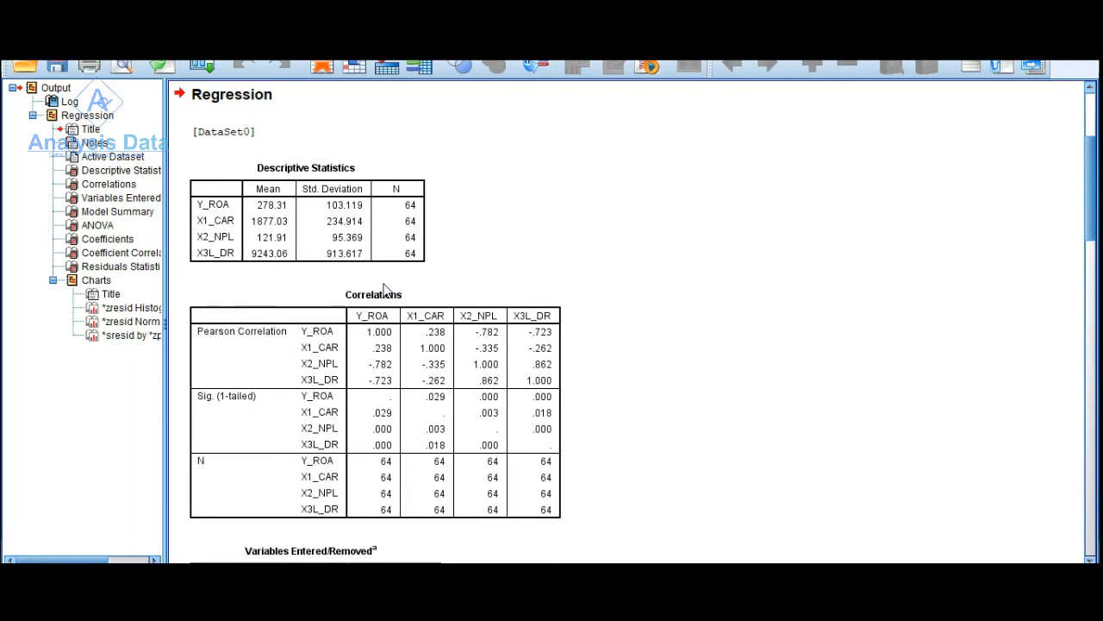
{"action": "scroll", "coordinate": [383, 291], "scroll_direction": "down", "scroll_amount": 5}
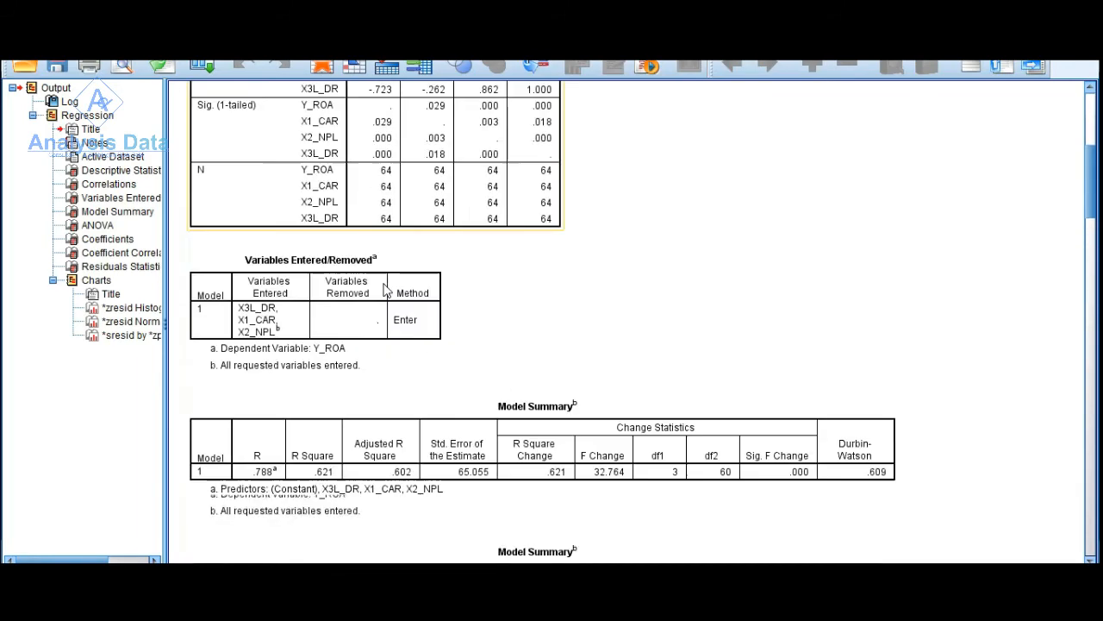
{"action": "scroll", "coordinate": [385, 290], "scroll_direction": "down", "scroll_amount": 5}
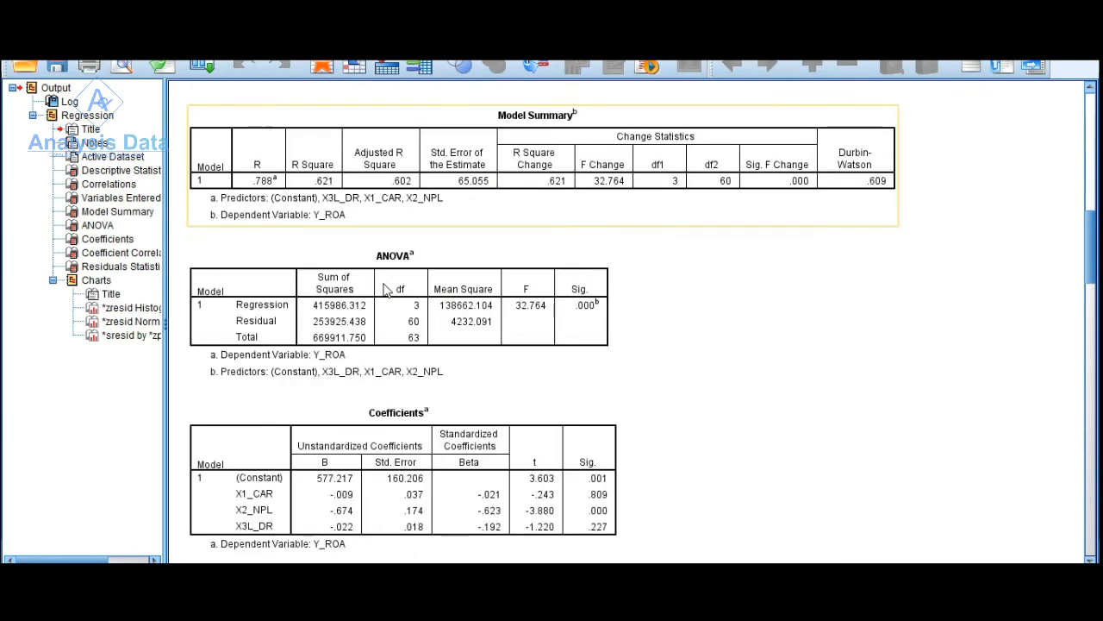
- Examine the Coefficients and Coefficient Correlations tables of the first regression output
{"action": "scroll", "coordinate": [385, 290], "scroll_direction": "down", "scroll_amount": 2}
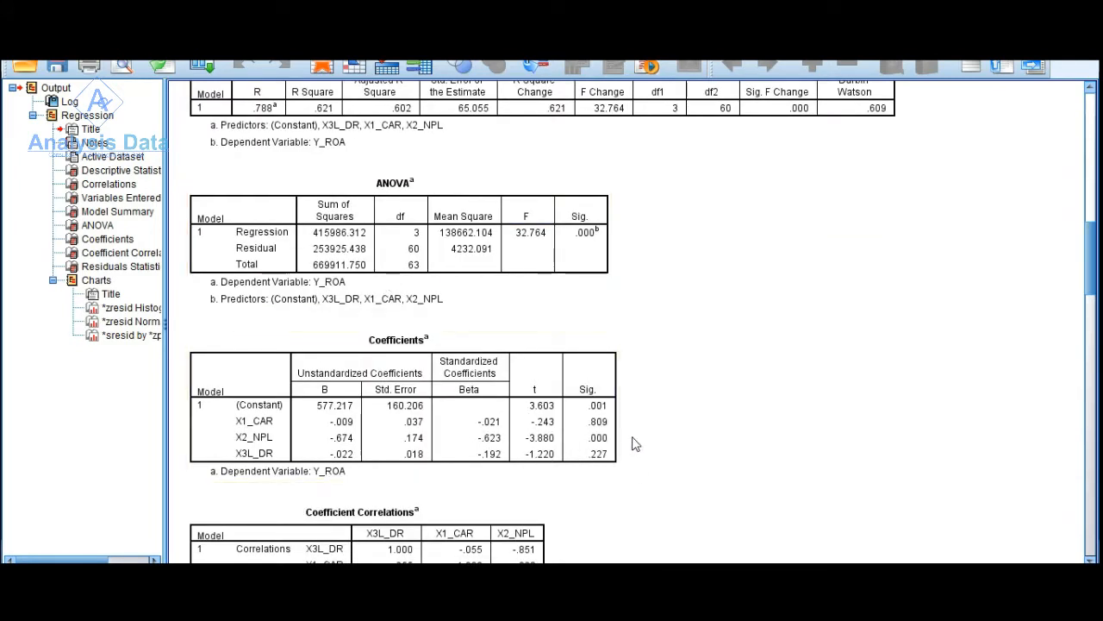
{"action": "scroll", "coordinate": [583, 461], "scroll_direction": "down", "scroll_amount": 4}
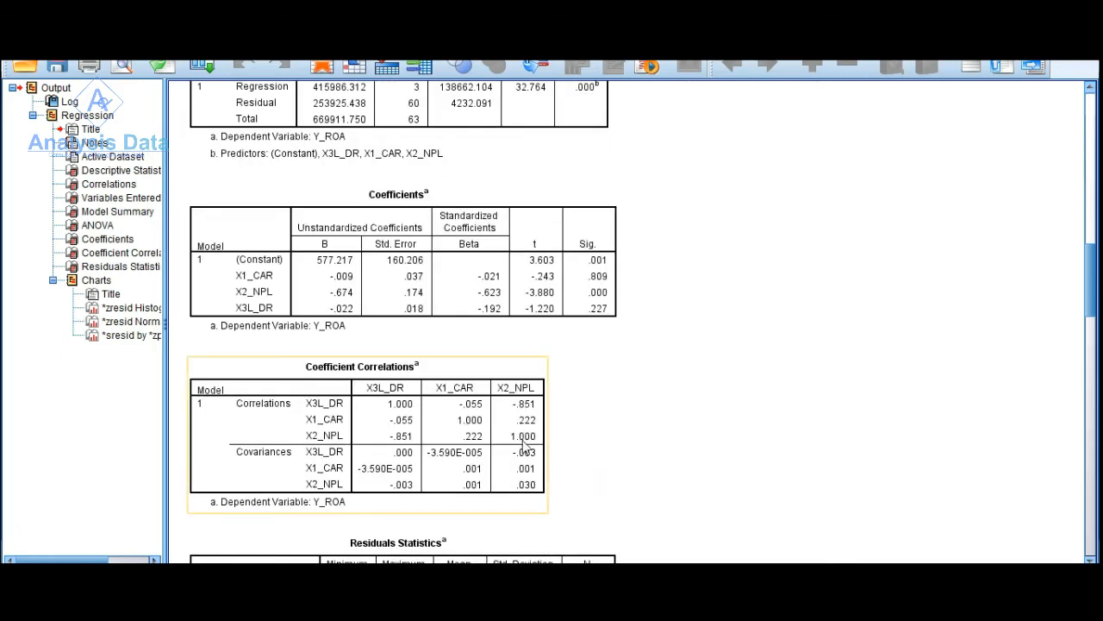
{"action": "left_click", "coordinate": [1010, 10]}
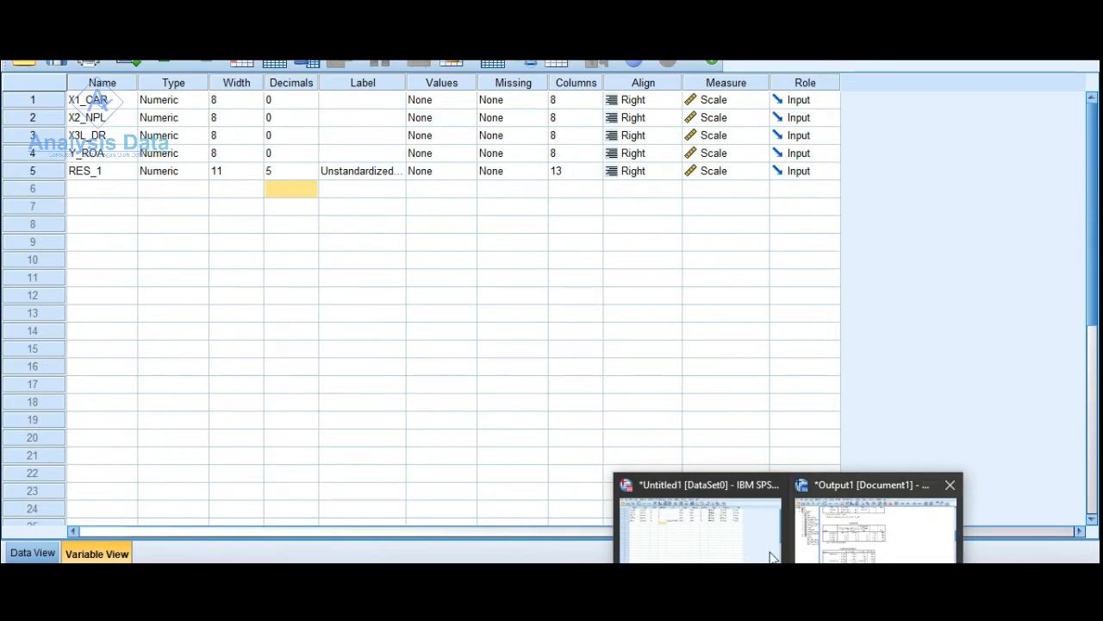
{"action": "left_click", "coordinate": [827, 550]}
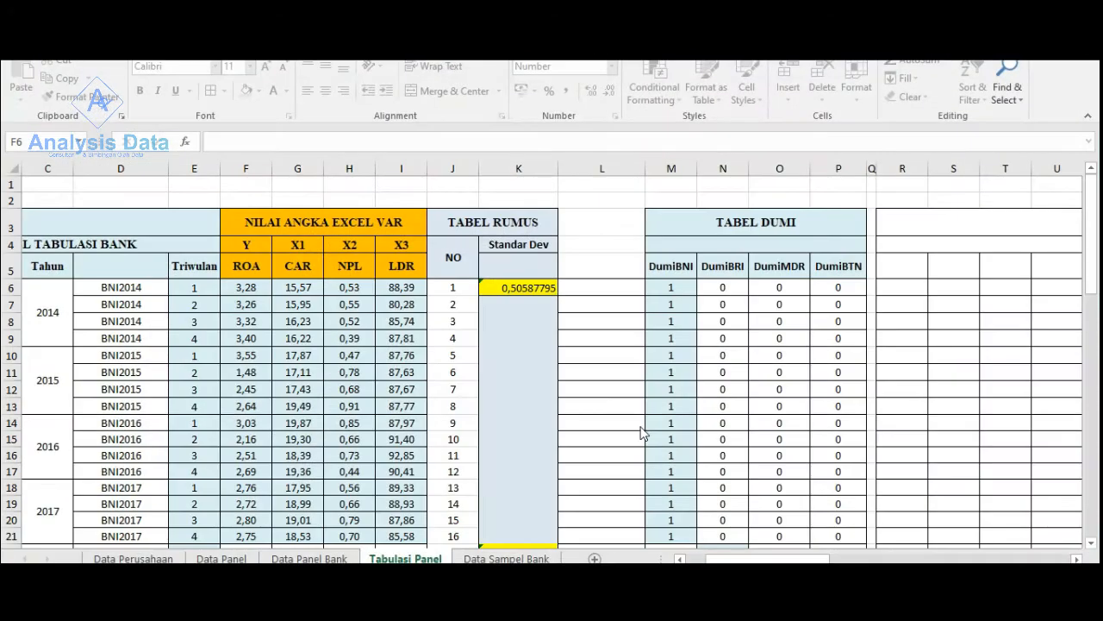
{"action": "scroll", "coordinate": [651, 384], "scroll_direction": "down", "scroll_amount": 2}
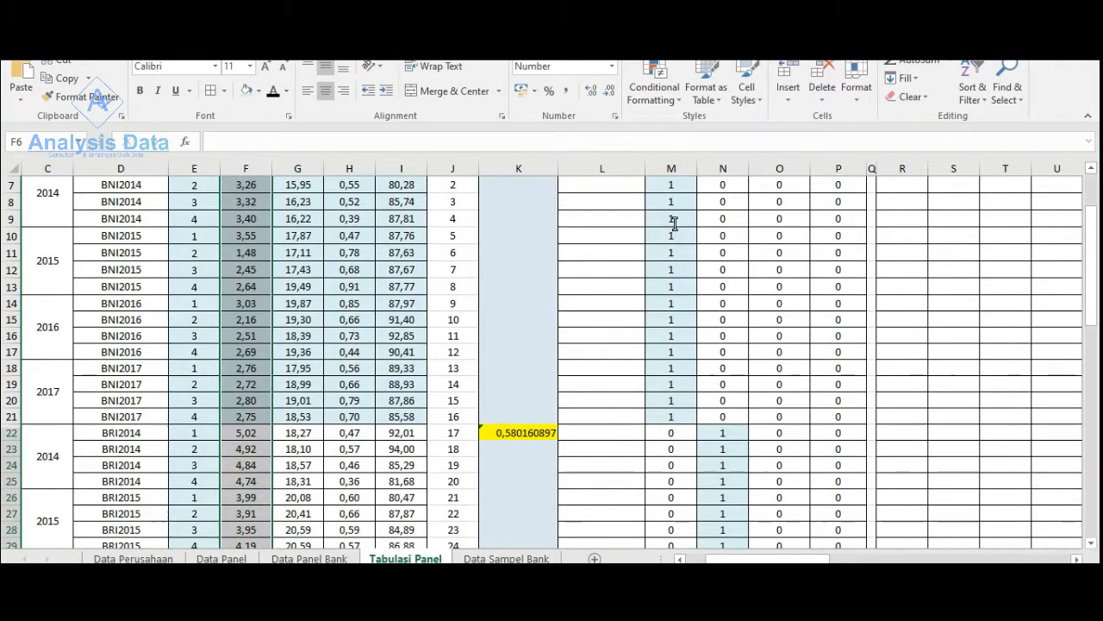
- Copy the dummy values in M6:P69 from the Tabulasi Panel sheet in Excel
{"action": "scroll", "coordinate": [676, 231], "scroll_direction": "up", "scroll_amount": 2}
{"action": "left_click_drag", "start_coordinate": [671, 287], "coordinate": [825, 509]}
{"action": "key", "text": "ctrl+v"}
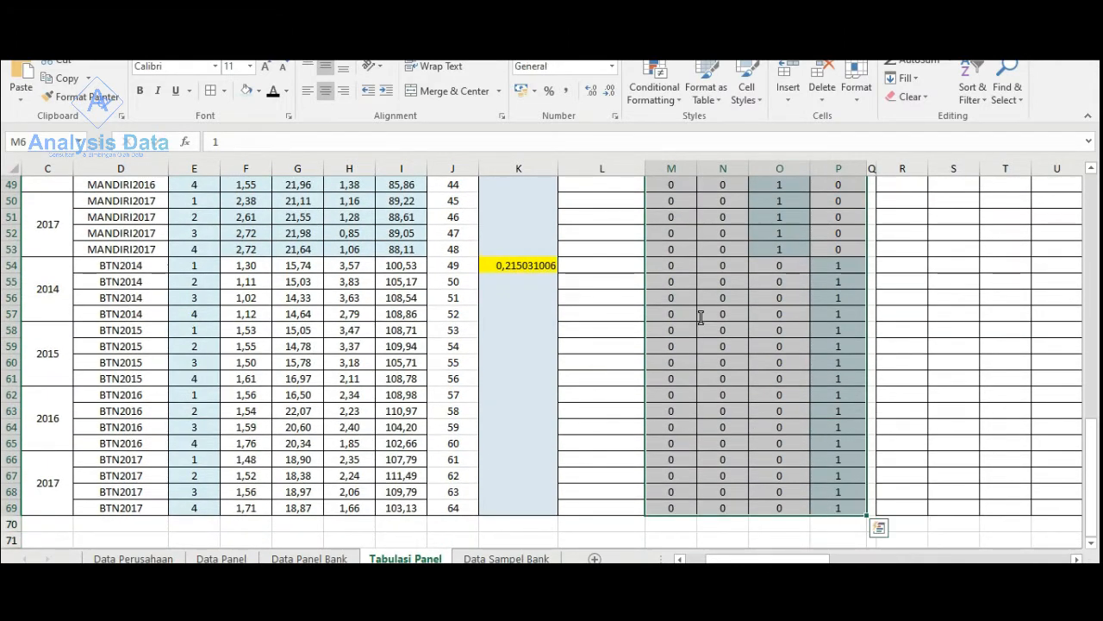
{"action": "right_click", "coordinate": [699, 315]}
{"action": "left_click", "coordinate": [733, 268]}
{"action": "scroll", "coordinate": [604, 301], "scroll_direction": "up", "scroll_amount": 1}
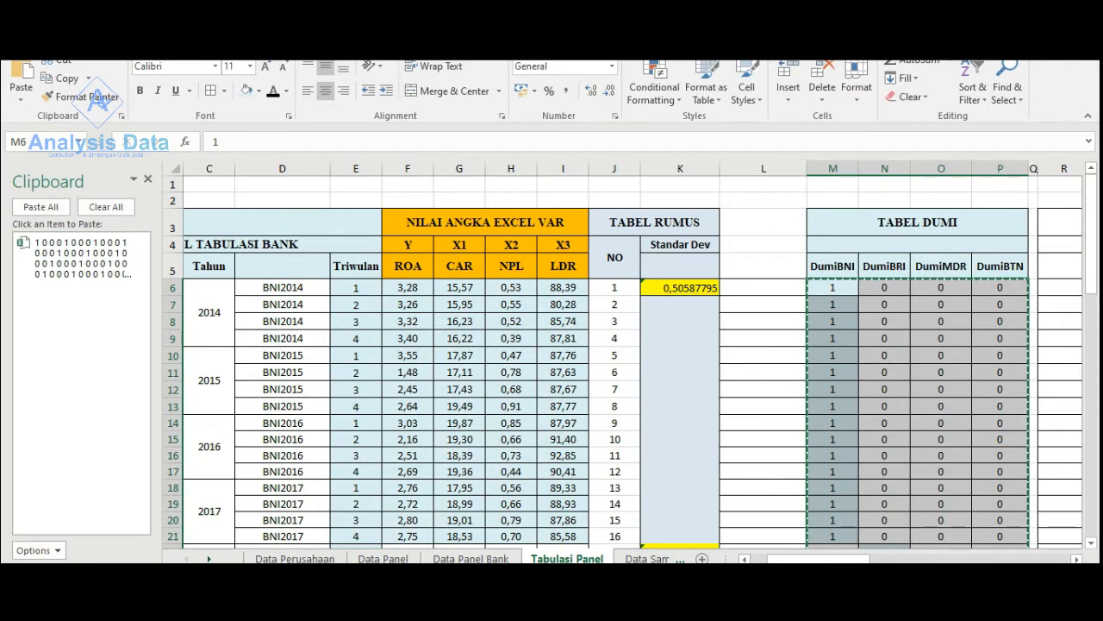
- Switch to the SPSS dataset and paste the dummy values into the empty columns after RES_1, starting at case 1
{"action": "left_click", "coordinate": [769, 614]}
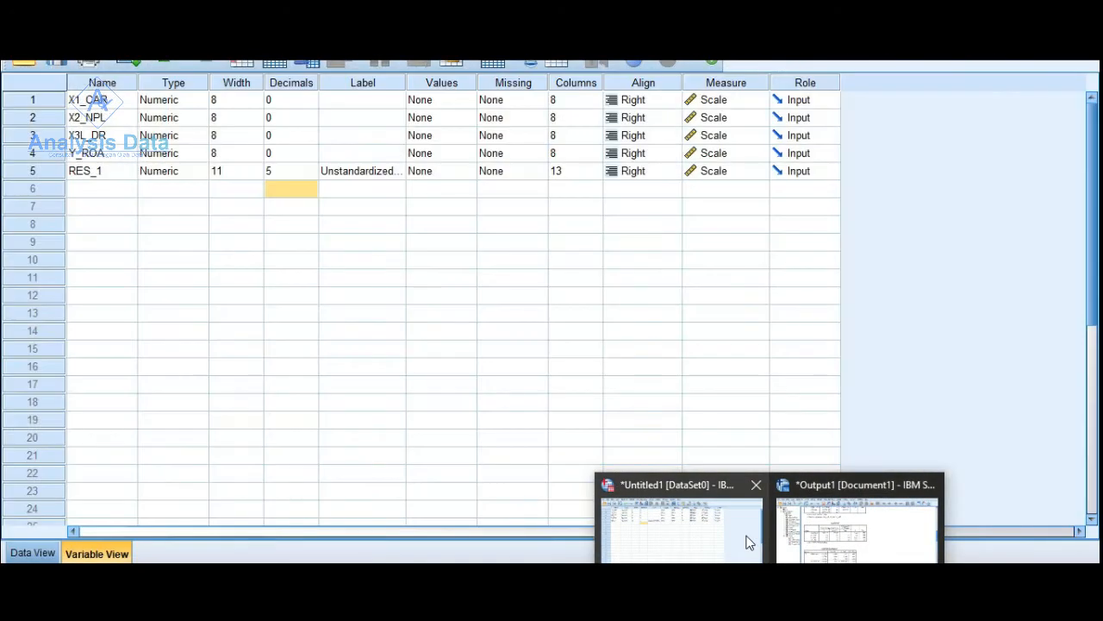
{"action": "left_click", "coordinate": [749, 542]}
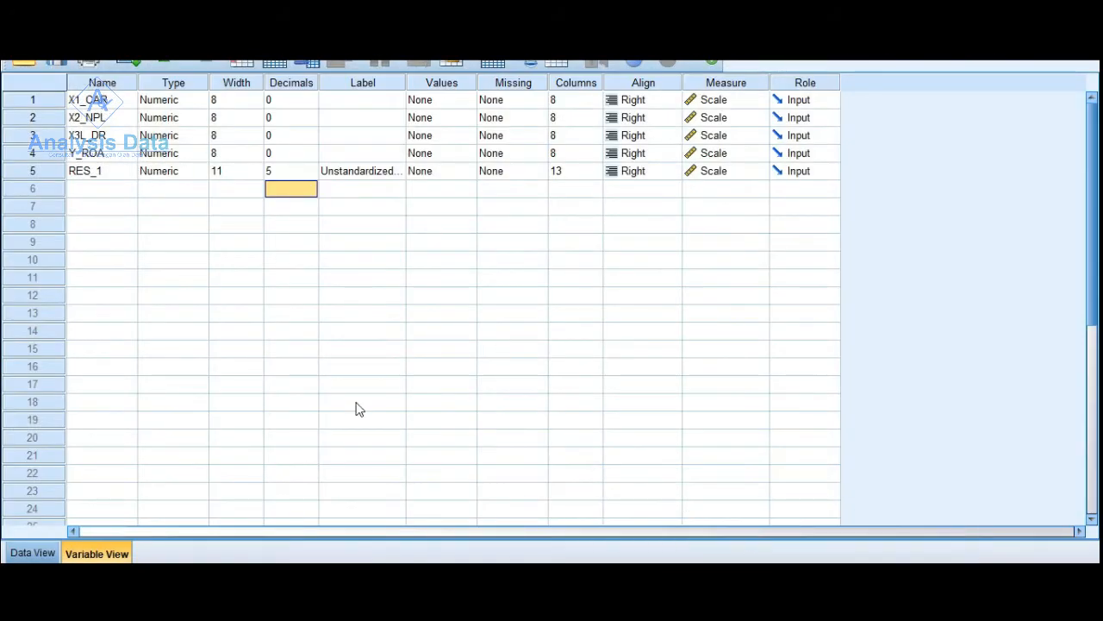
{"action": "left_click", "coordinate": [33, 553]}
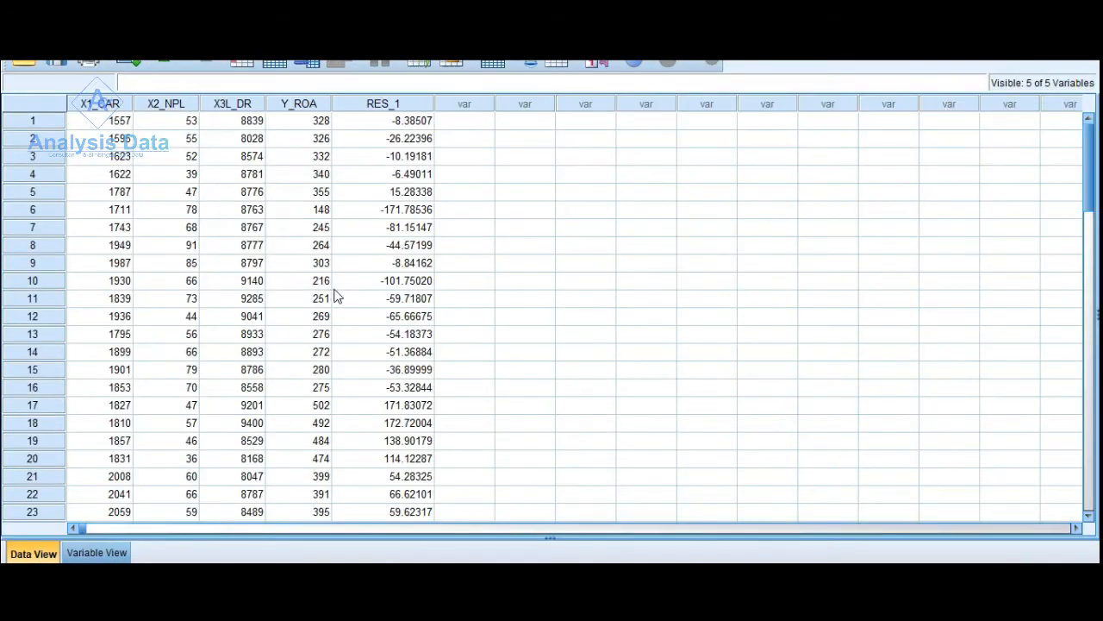
{"action": "right_click", "coordinate": [467, 126]}
{"action": "left_click", "coordinate": [505, 174]}
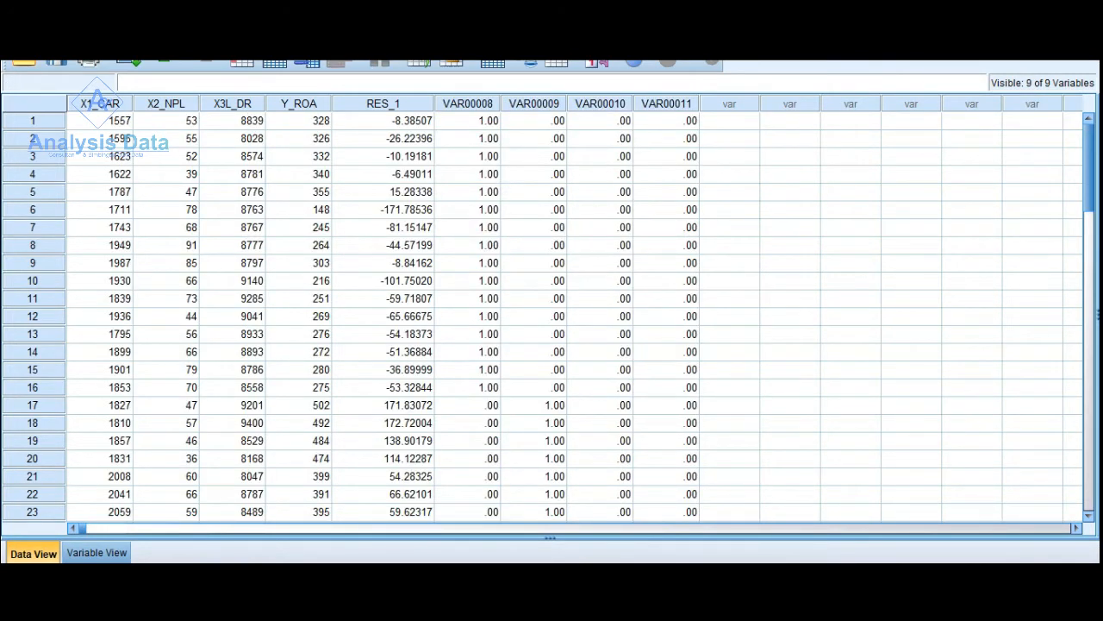
- Return to Excel and copy the dummy table headers DumiBNI, DumiBRI, DumiMDR and DumiBTN
{"action": "left_click", "coordinate": [710, 603]}
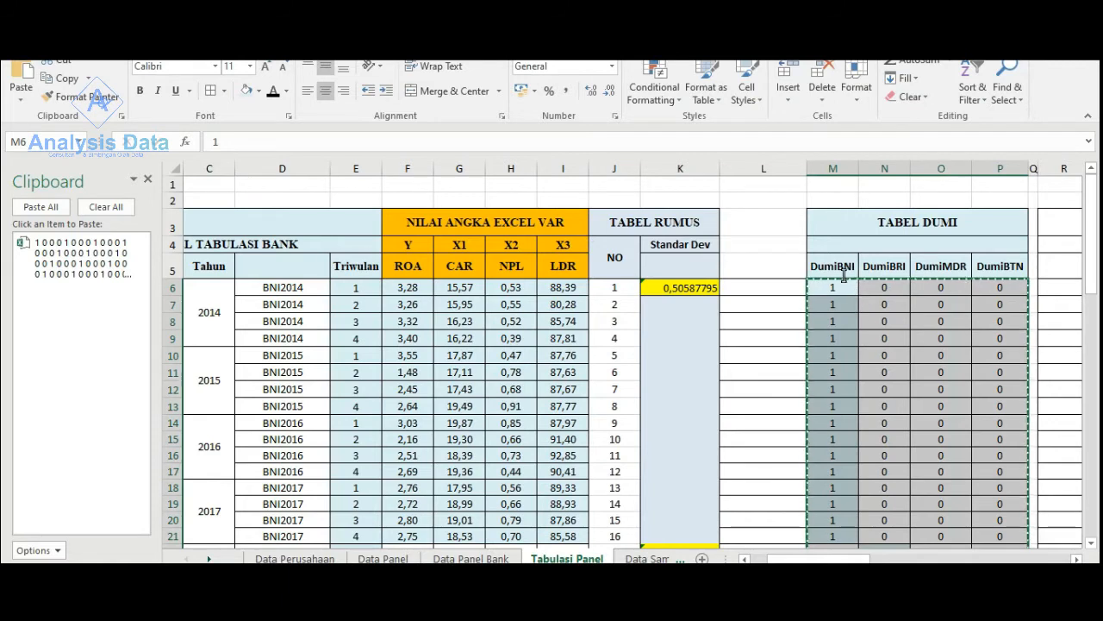
{"action": "left_click", "coordinate": [849, 268]}
{"action": "left_click_drag", "start_coordinate": [849, 269], "coordinate": [992, 268]}
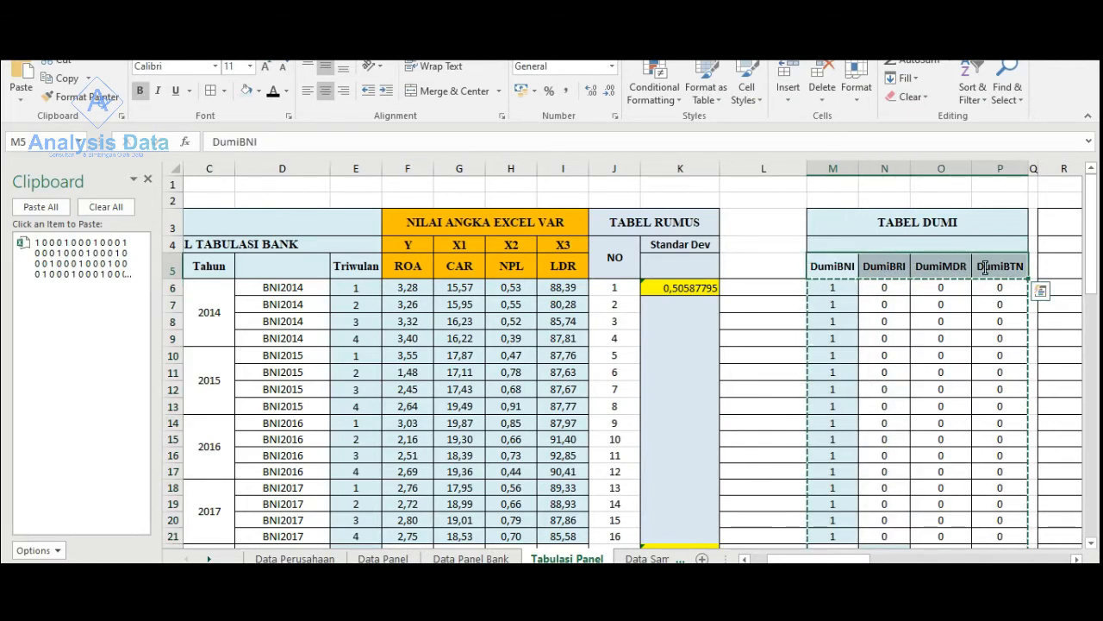
{"action": "right_click", "coordinate": [810, 263]}
{"action": "left_click", "coordinate": [882, 272]}
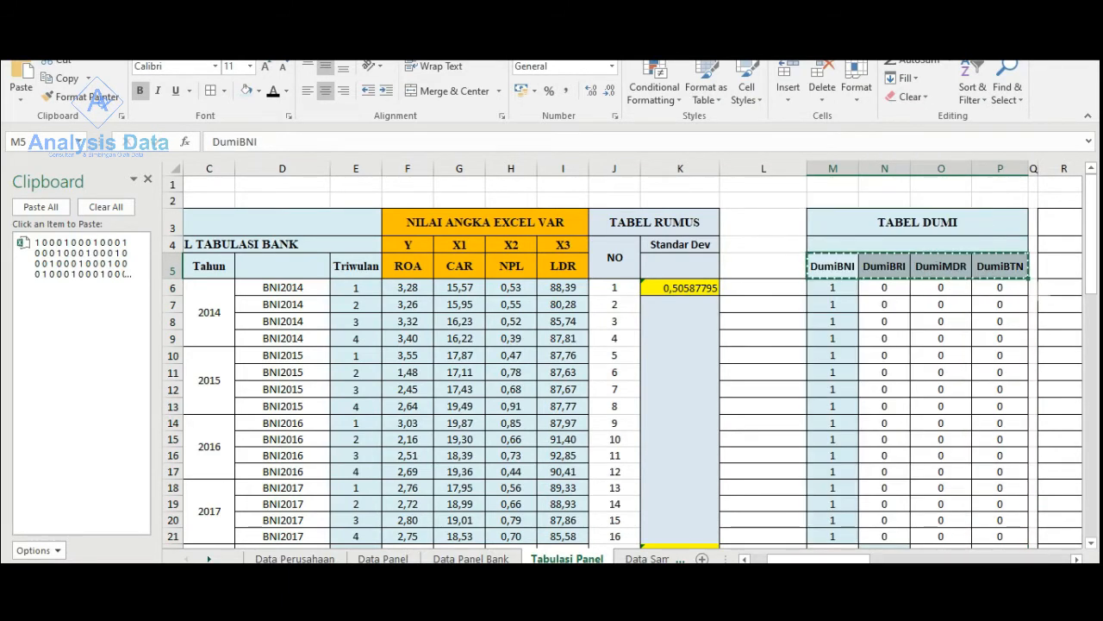
- Paste the dummy headers transposed into the empty cells starting at AI21, and copy the resulting vertical list
{"action": "left_click_drag", "start_coordinate": [825, 559], "coordinate": [1052, 551]}
{"action": "scroll", "coordinate": [681, 483], "scroll_direction": "down", "scroll_amount": 4}
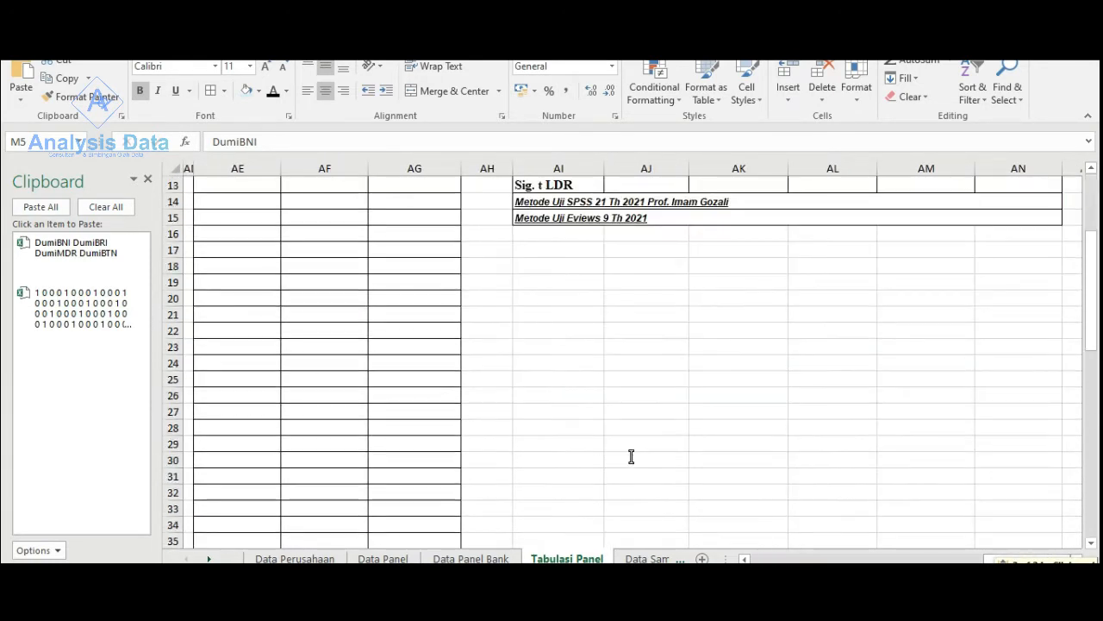
{"action": "left_click", "coordinate": [554, 317]}
{"action": "right_click", "coordinate": [554, 315]}
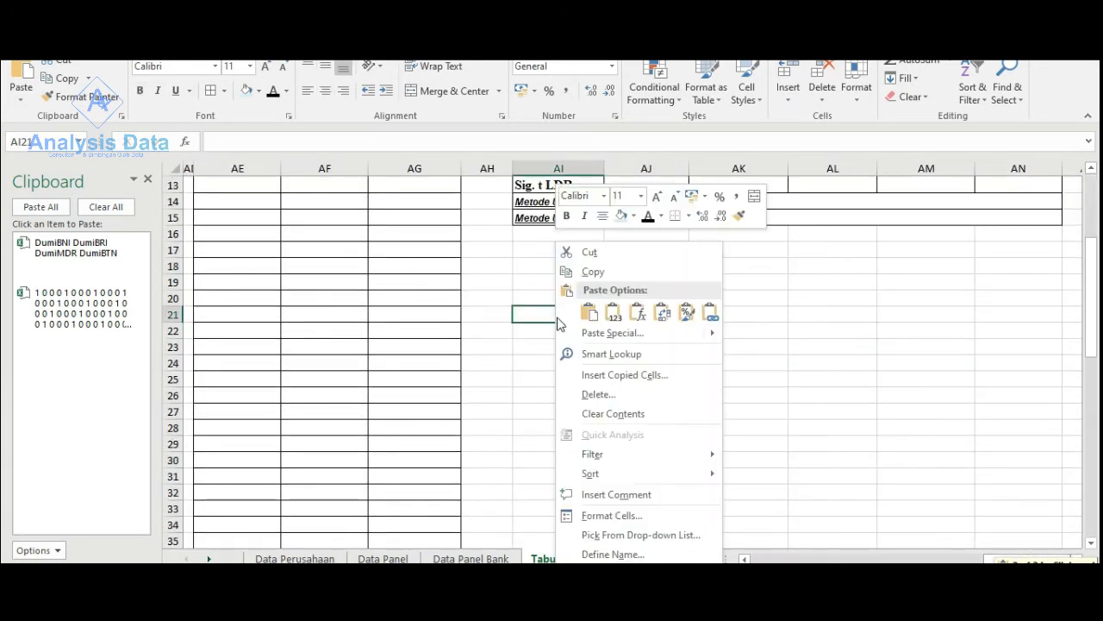
{"action": "left_click", "coordinate": [660, 313]}
{"action": "right_click", "coordinate": [571, 317]}
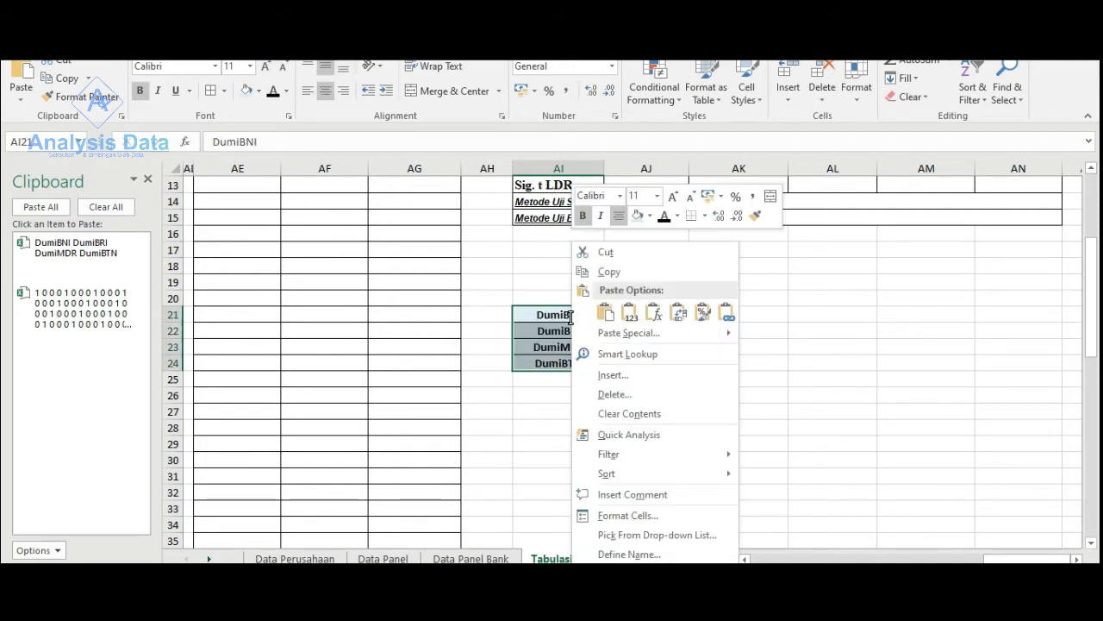
{"action": "left_click", "coordinate": [603, 274]}
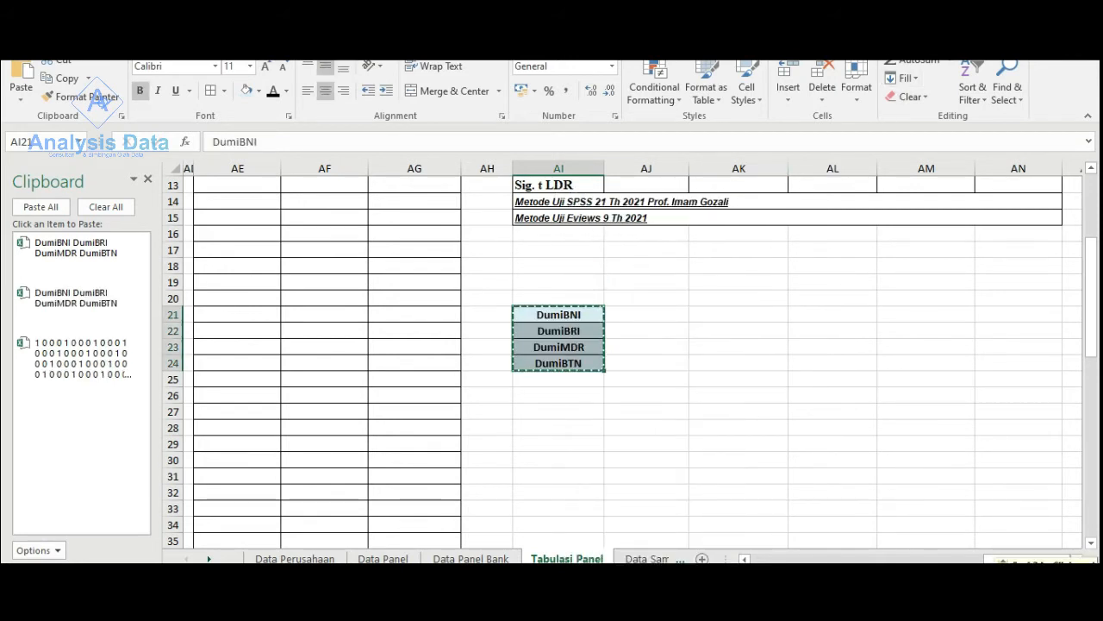
- Switch to SPSS and rename variables VAR00008 to VAR00011 by pasting the copied dummy names over them
{"action": "left_click", "coordinate": [770, 610]}
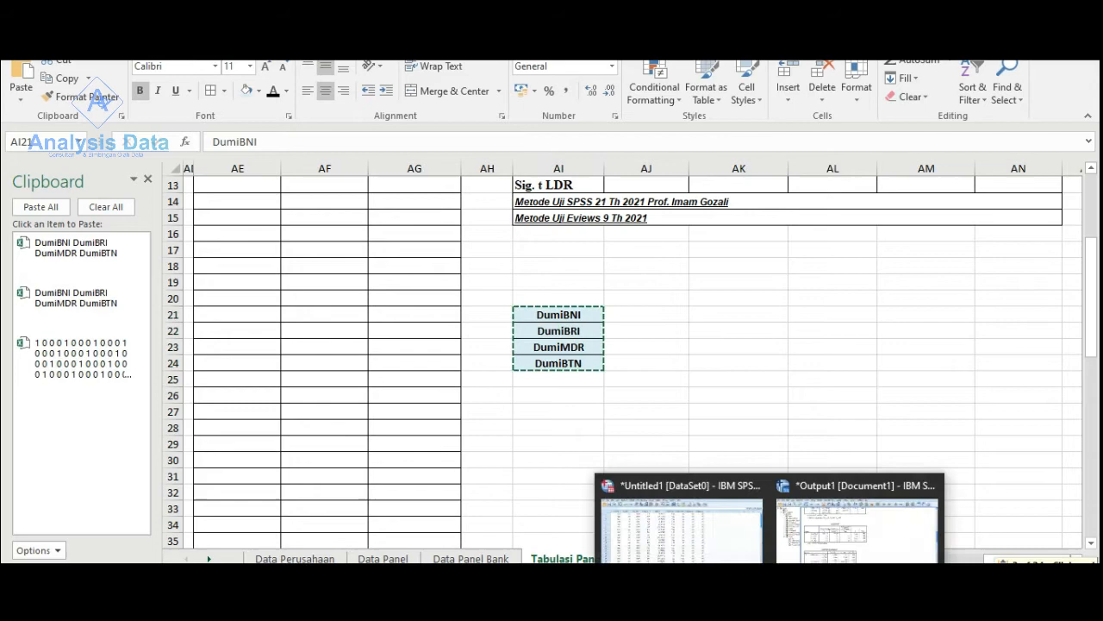
{"action": "left_click", "coordinate": [712, 554]}
{"action": "left_click", "coordinate": [88, 554]}
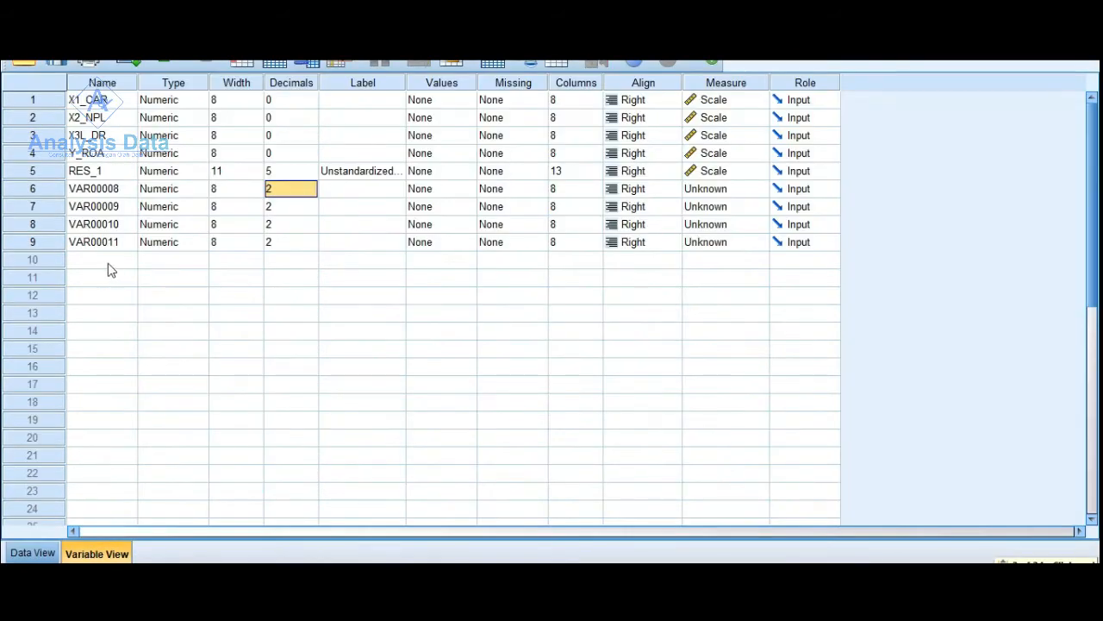
{"action": "left_click", "coordinate": [95, 189]}
{"action": "right_click", "coordinate": [95, 193]}
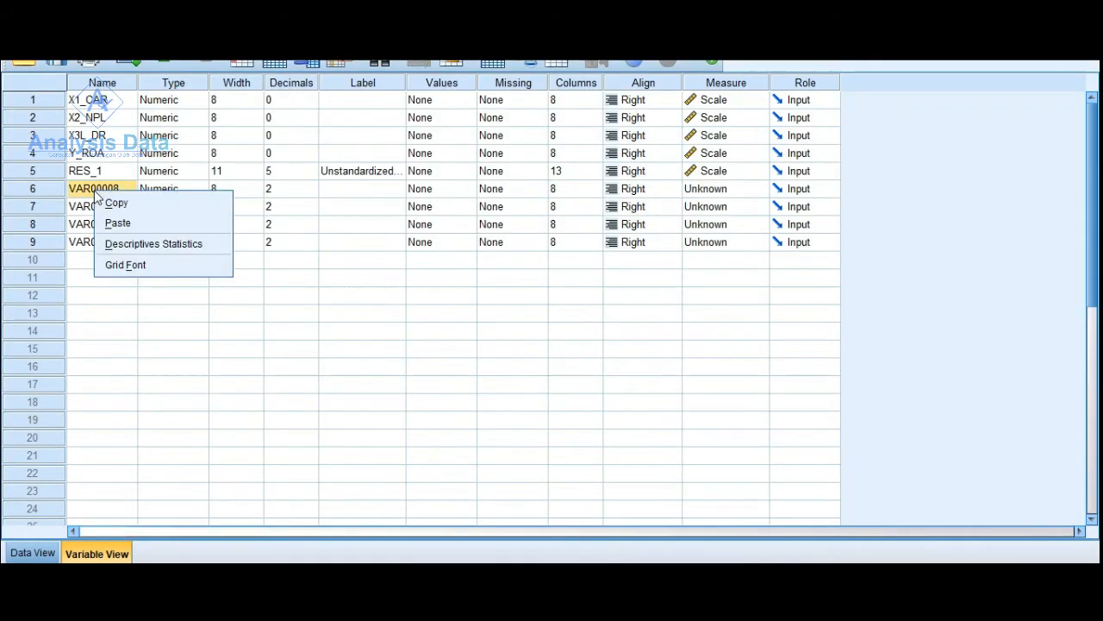
{"action": "left_click", "coordinate": [112, 223]}
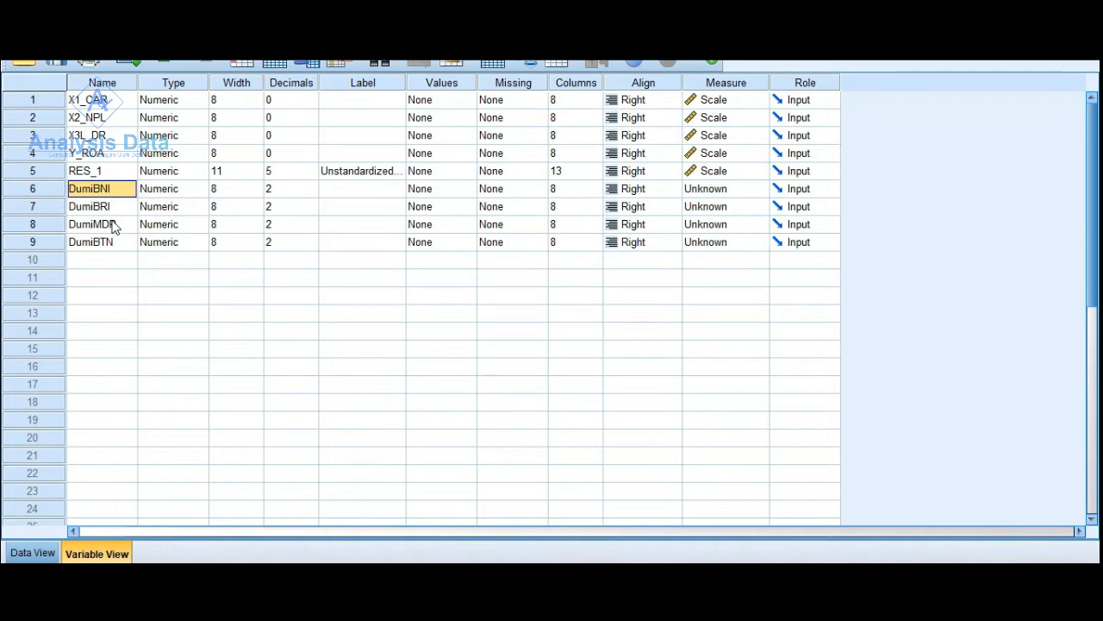
- Open the linear regression setup and remove X1_CAR, X2_NPL and X3L_DR from the independent variables
{"action": "left_click", "coordinate": [31, 554]}
{"action": "left_click", "coordinate": [210, 32]}
{"action": "mouse_move", "coordinate": [243, 91]}
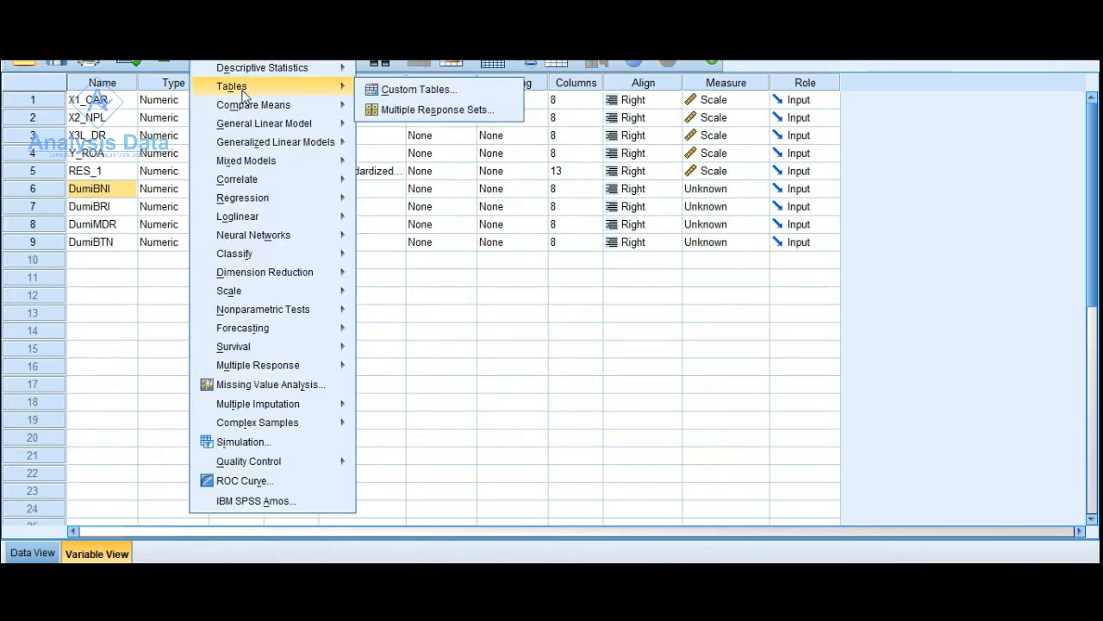
{"action": "mouse_move", "coordinate": [279, 199]}
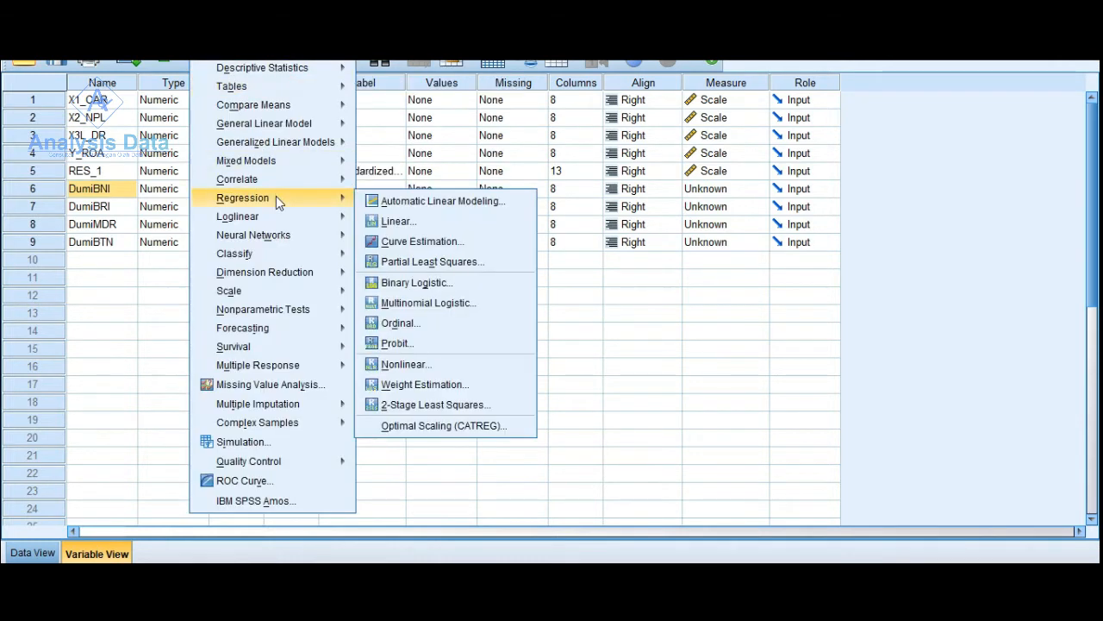
{"action": "left_click", "coordinate": [409, 222]}
{"action": "left_click", "coordinate": [561, 260]}
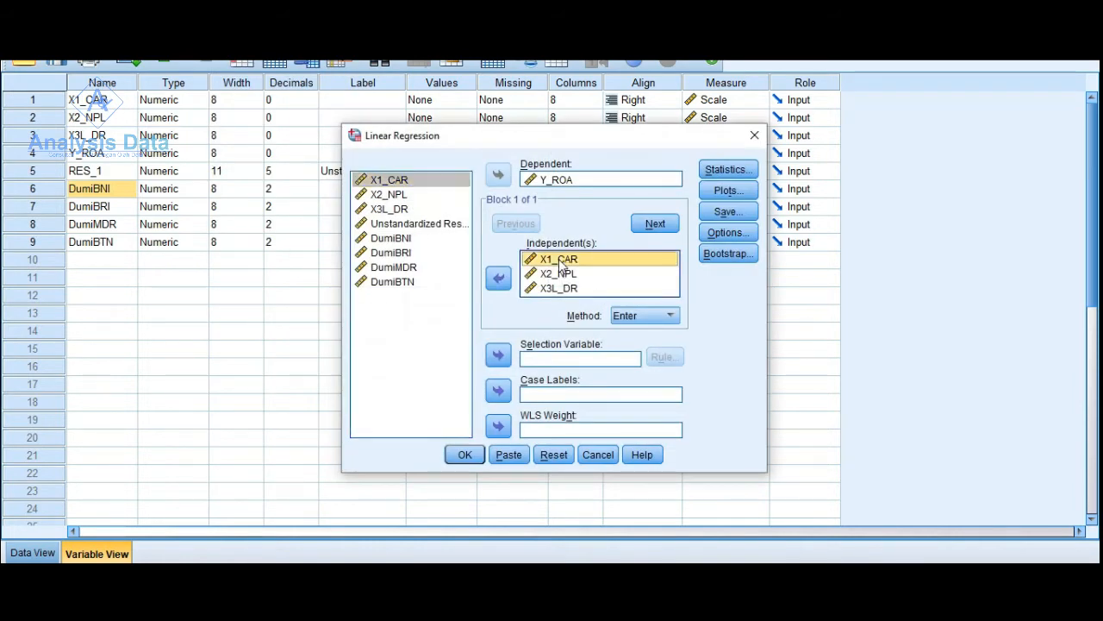
{"action": "key", "text": "ctrl+a"}
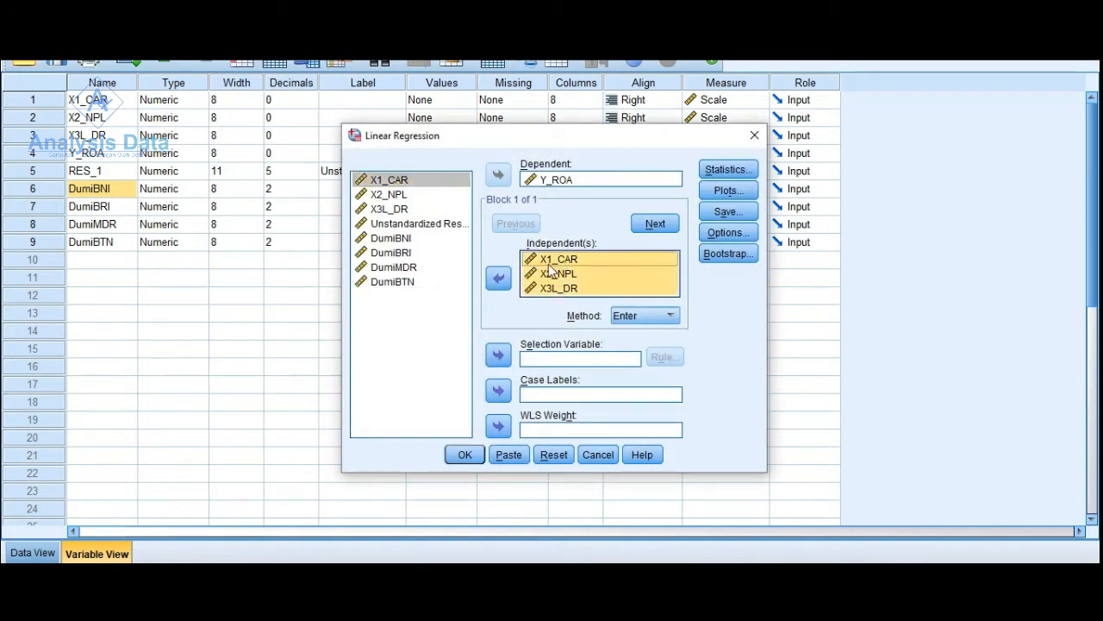
{"action": "left_click", "coordinate": [498, 277]}
- Add DumiBNI, DumiBRI, DumiMDR and DumiBTN, followed by X1_CAR, X2_NPL and X3L_DR, as independent variables
{"action": "left_click", "coordinate": [397, 240]}
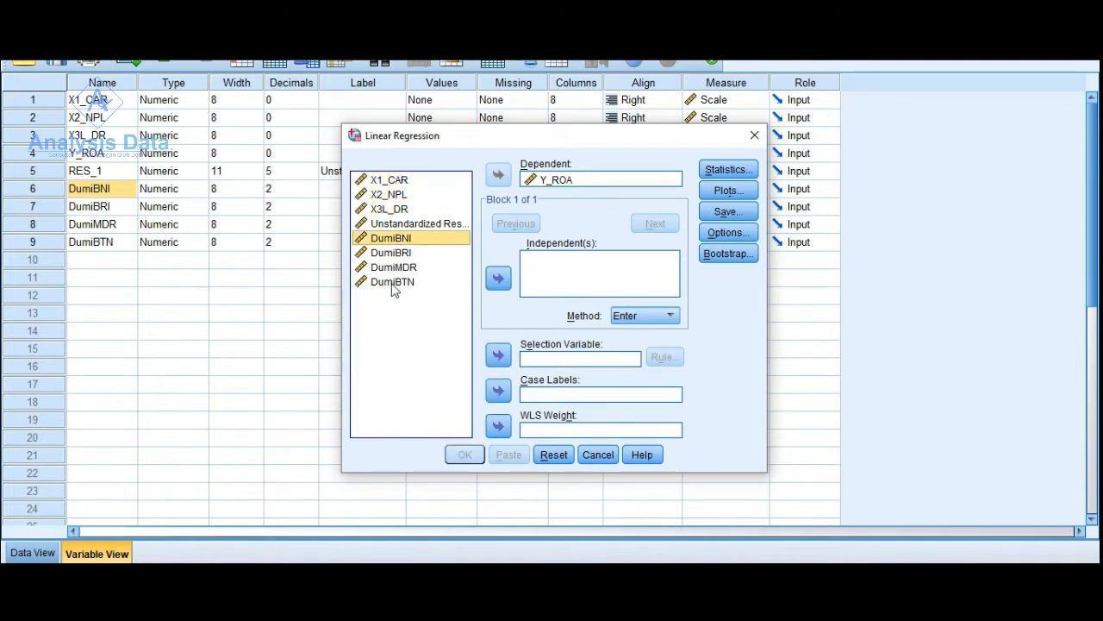
{"action": "left_click", "coordinate": [392, 284], "text": "shift"}
{"action": "left_click", "coordinate": [498, 278]}
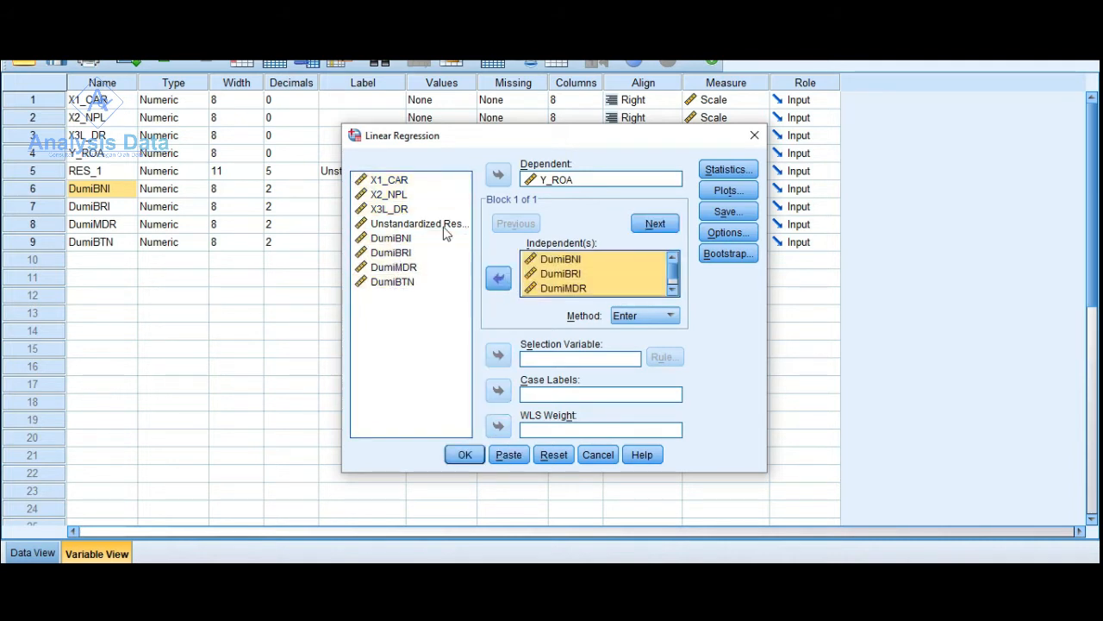
{"action": "left_click", "coordinate": [396, 180]}
{"action": "left_click", "coordinate": [401, 209], "text": "shift"}
{"action": "left_click", "coordinate": [498, 277]}
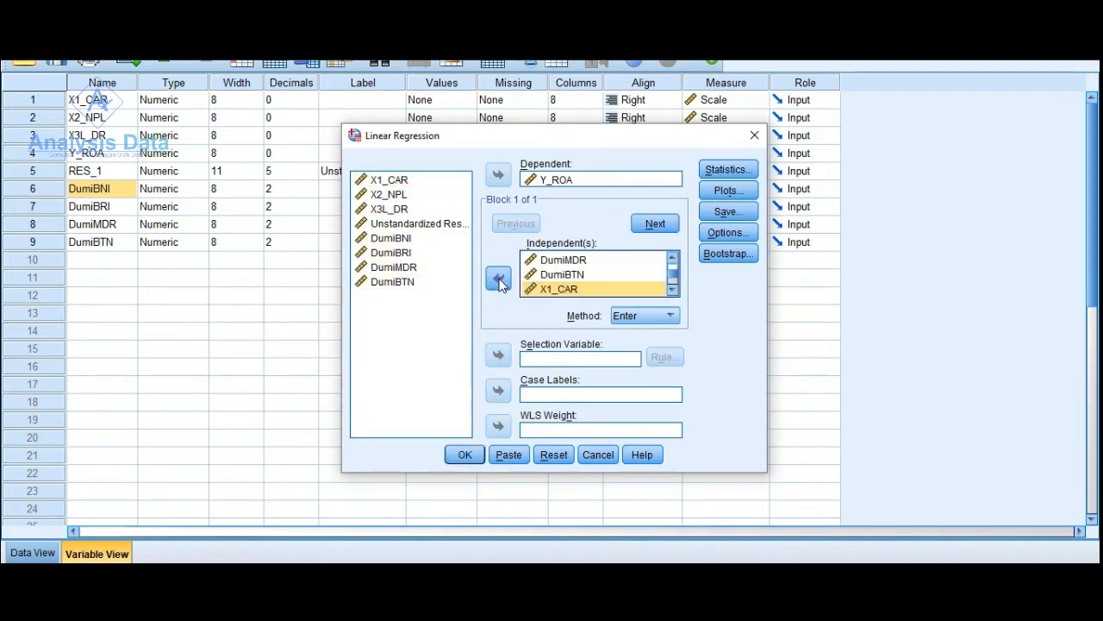
- Run the regression with the dummy variables and view its output from the correlations down to the residual charts
{"action": "left_click", "coordinate": [463, 454]}
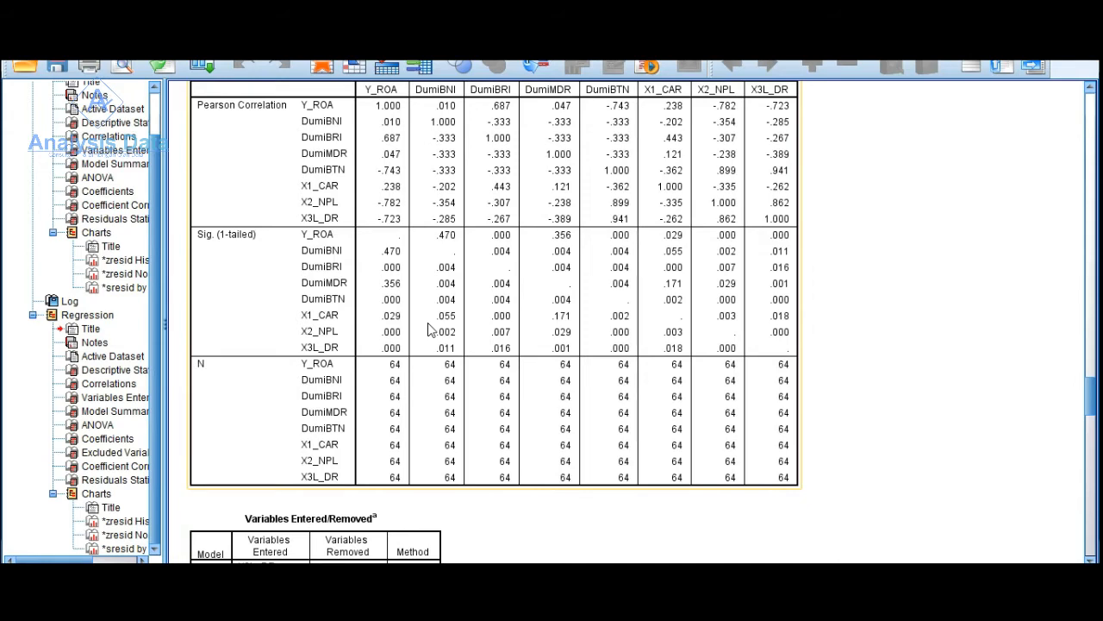
{"action": "scroll", "coordinate": [428, 330], "scroll_direction": "up", "scroll_amount": 3}
{"action": "scroll", "coordinate": [428, 330], "scroll_direction": "down", "scroll_amount": 12}
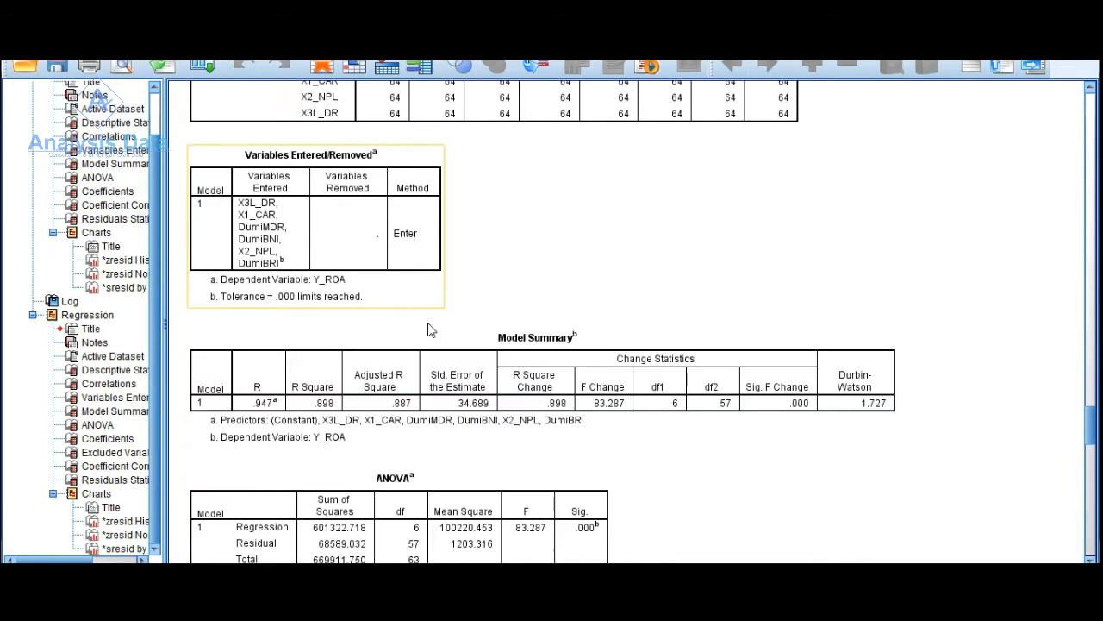
{"action": "scroll", "coordinate": [429, 330], "scroll_direction": "down", "scroll_amount": 3}
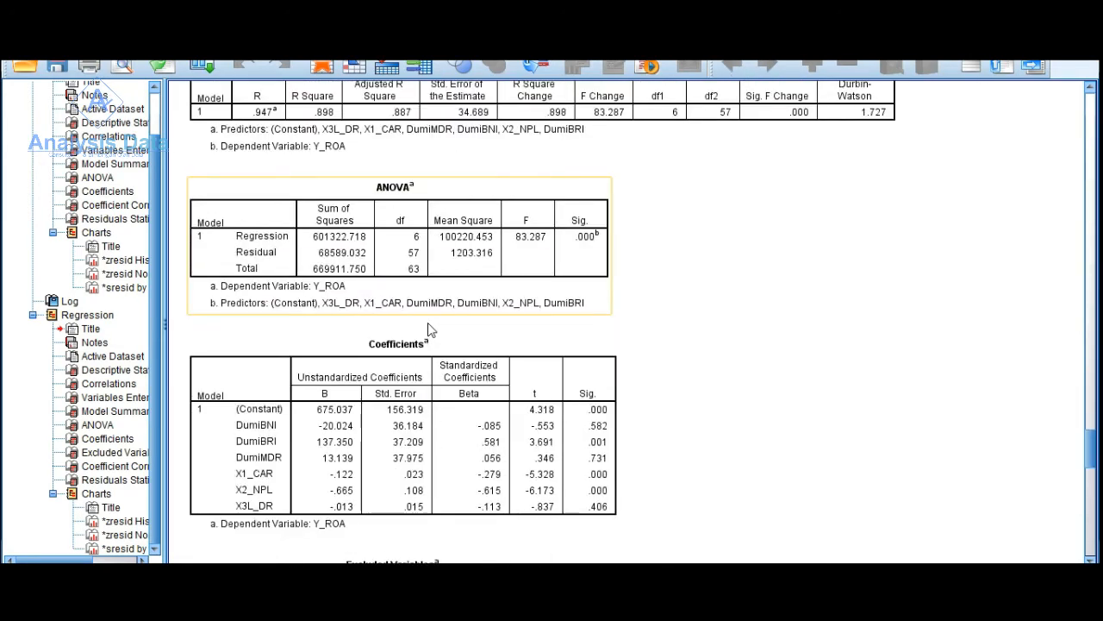
{"action": "scroll", "coordinate": [429, 330], "scroll_direction": "down", "scroll_amount": 2}
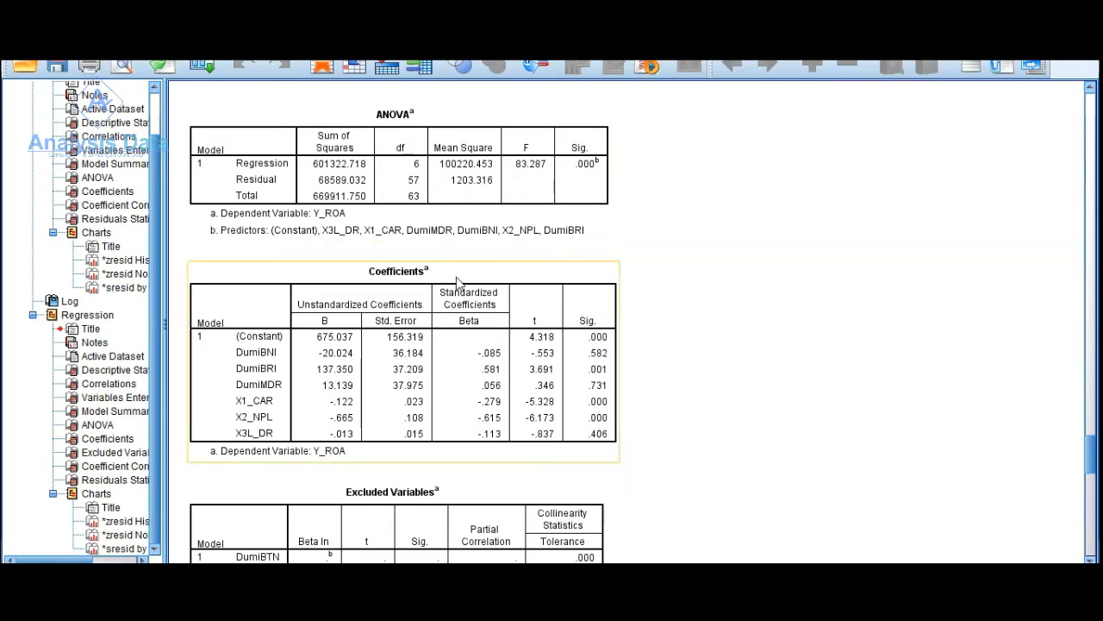
{"action": "scroll", "coordinate": [470, 285], "scroll_direction": "down", "scroll_amount": 15}
{"action": "scroll", "coordinate": [469, 284], "scroll_direction": "down", "scroll_amount": 15}
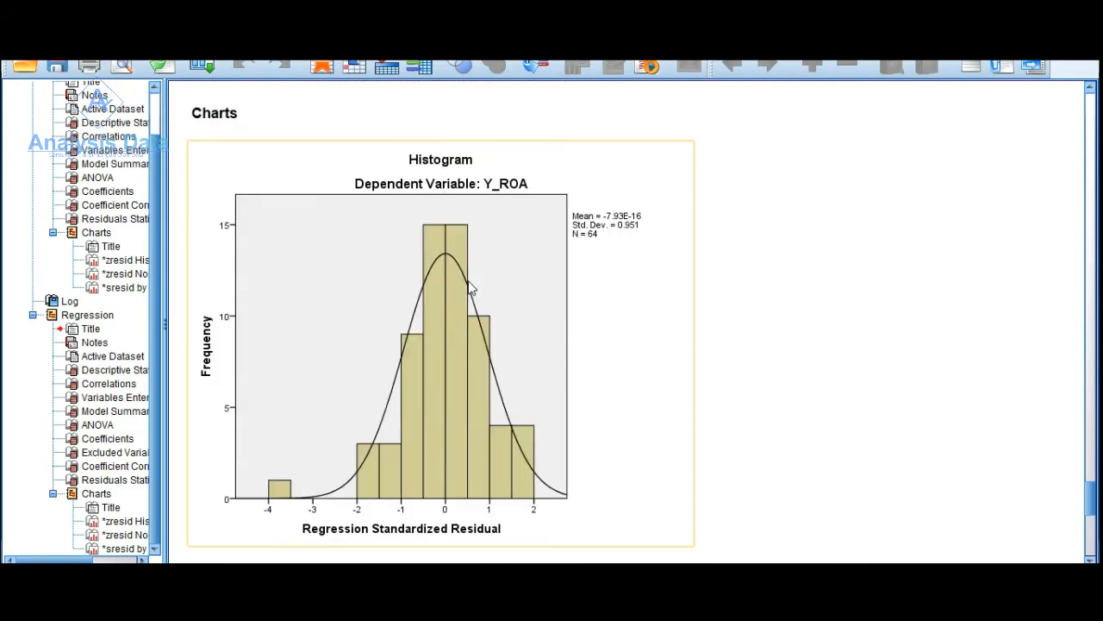
{"action": "scroll", "coordinate": [468, 280], "scroll_direction": "down", "scroll_amount": 1}
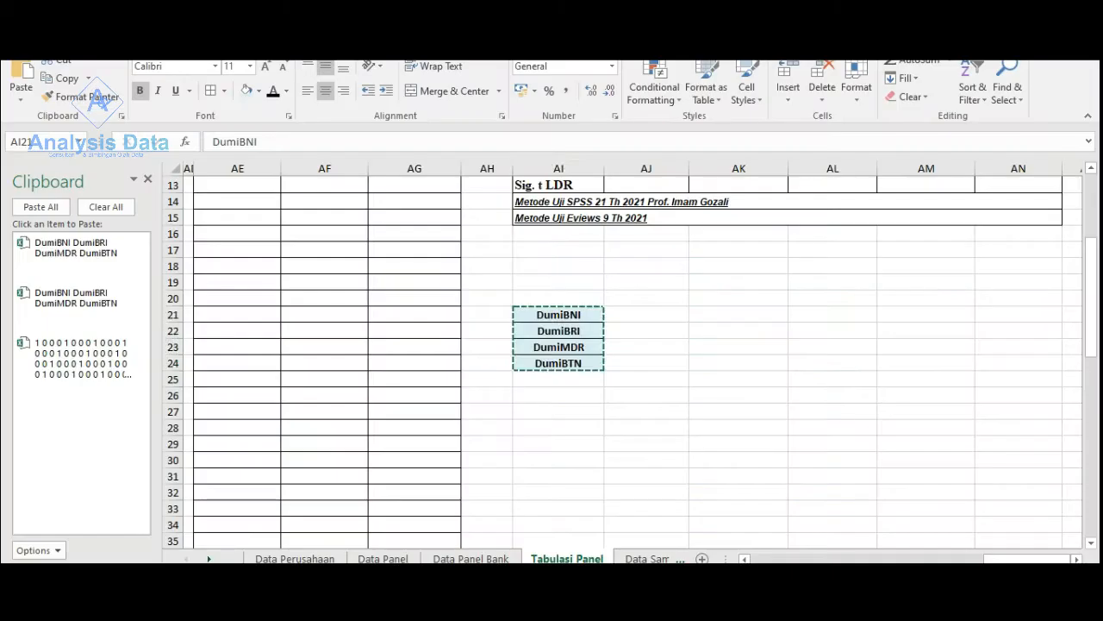
- Fill the ANALSIS 1 result cells AJ7:AJ13 light blue and the ANALSIS 2 cells AK7:AK13 orange on the Tabulasi Panel sheet
{"action": "scroll", "coordinate": [724, 392], "scroll_direction": "up", "scroll_amount": 4}
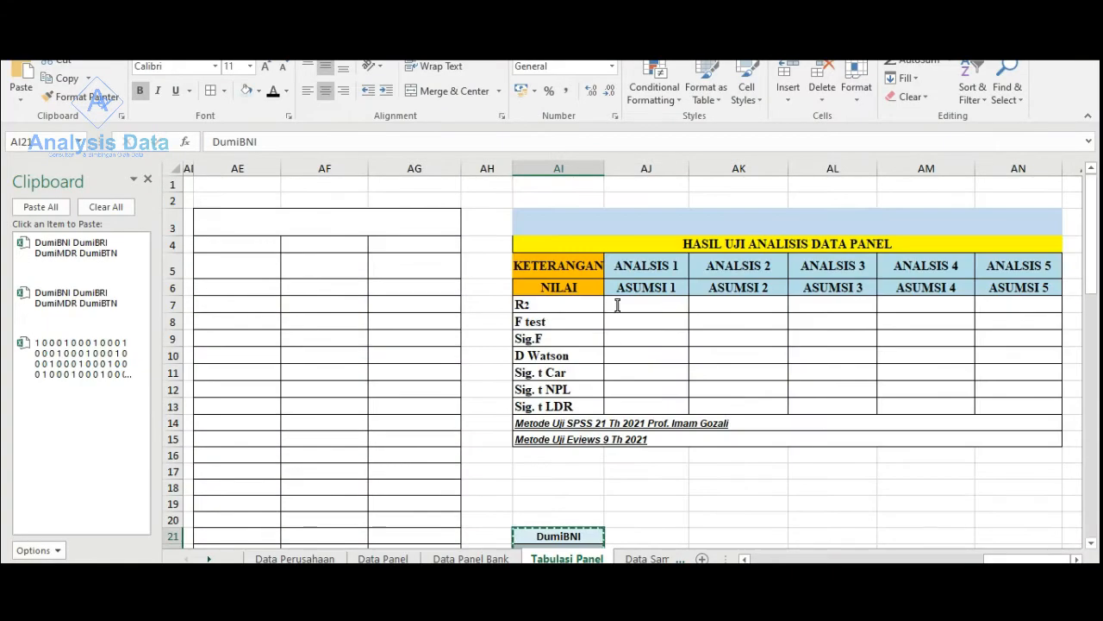
{"action": "left_click_drag", "start_coordinate": [645, 307], "coordinate": [649, 402]}
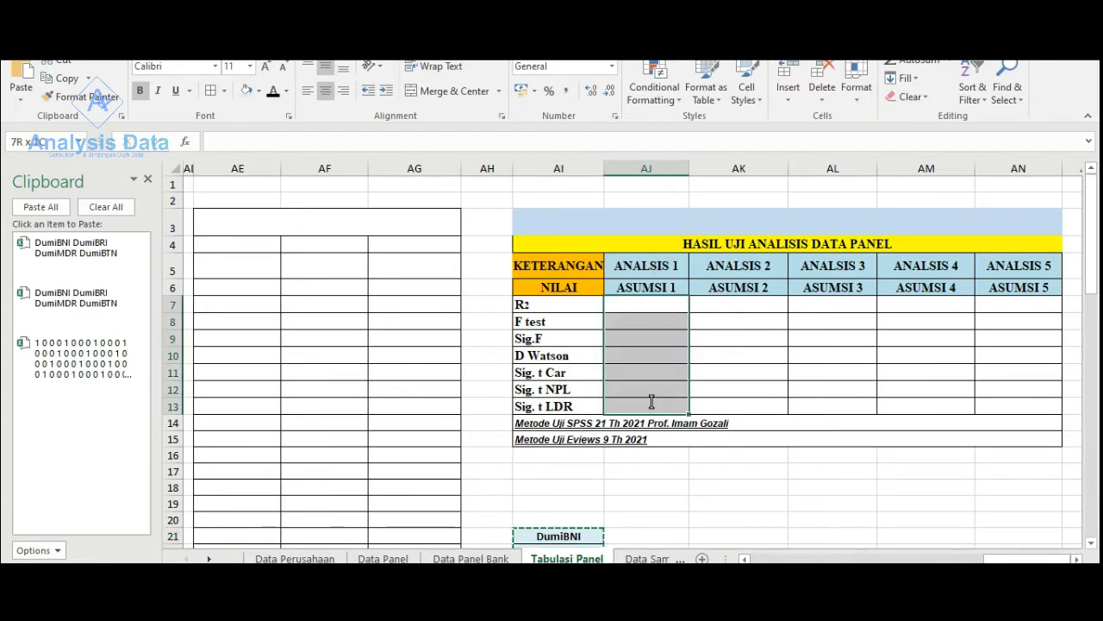
{"action": "left_click_drag", "start_coordinate": [747, 304], "coordinate": [738, 410]}
{"action": "left_click", "coordinate": [261, 93]}
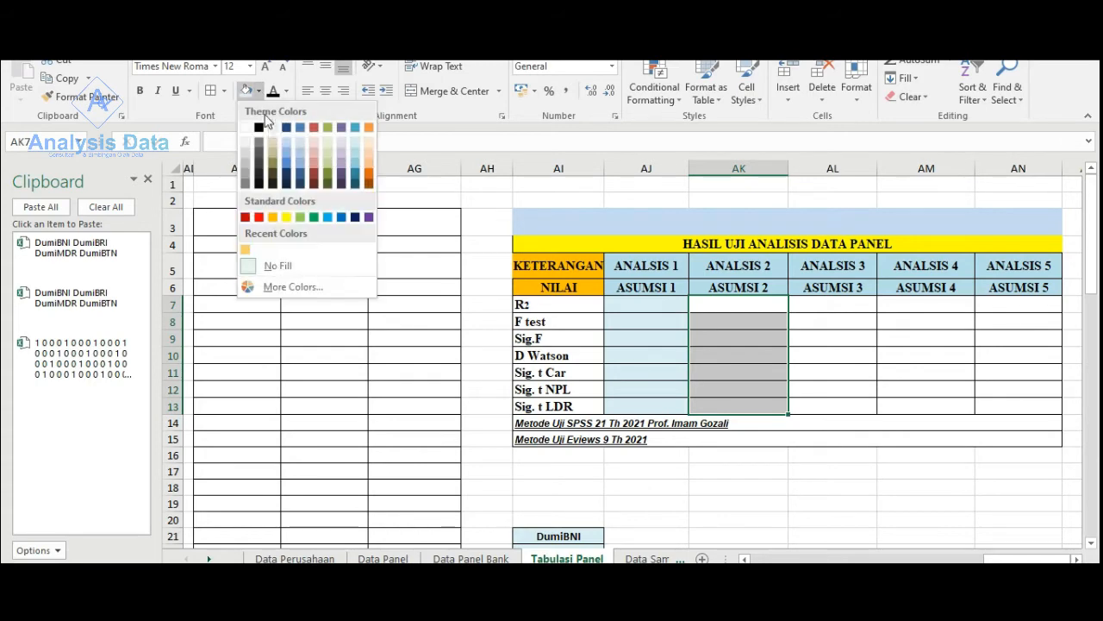
{"action": "left_click", "coordinate": [278, 216]}
{"action": "left_click", "coordinate": [850, 486]}
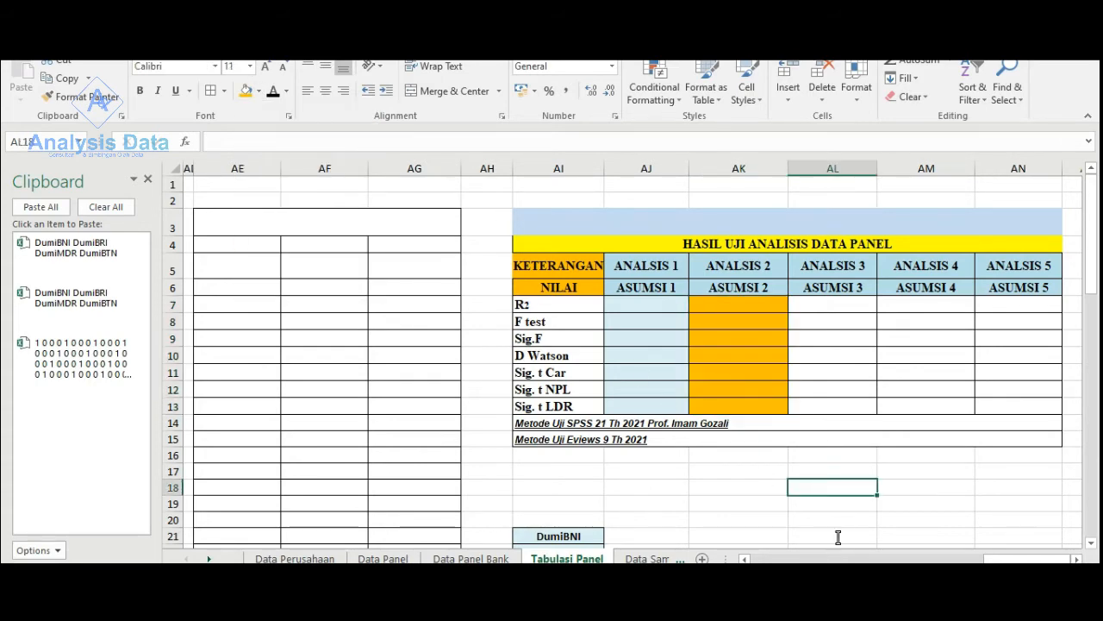
- Format the hidden header R3:U5 of the second dummy table with black text and an orange fill
{"action": "left_click_drag", "start_coordinate": [1009, 558], "coordinate": [841, 551]}
{"action": "left_click_drag", "start_coordinate": [738, 220], "coordinate": [737, 263]}
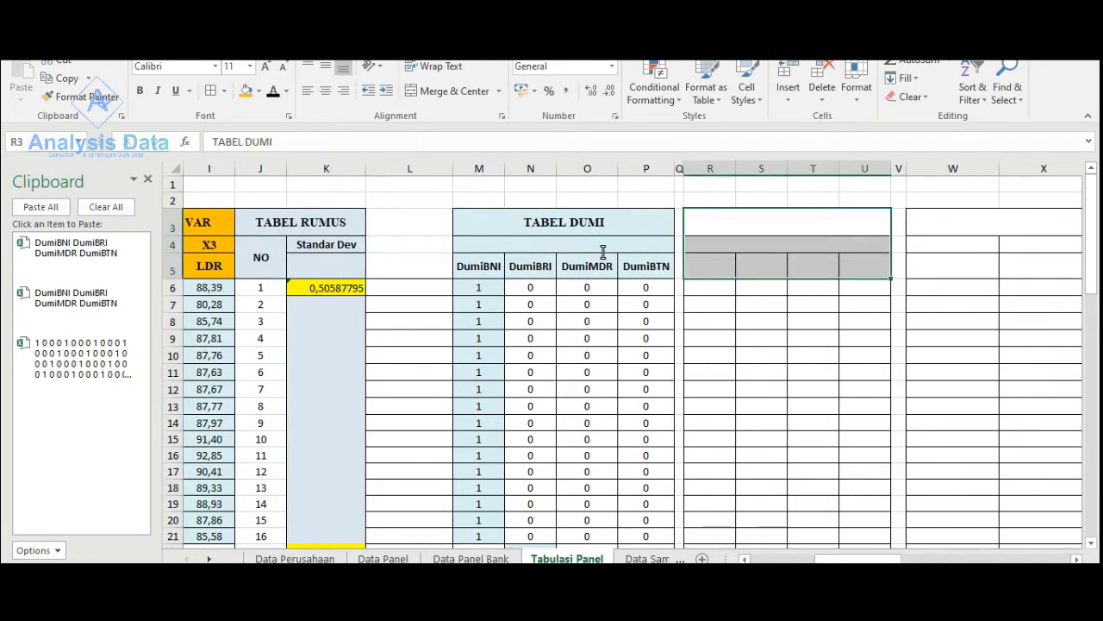
{"action": "left_click", "coordinate": [272, 91]}
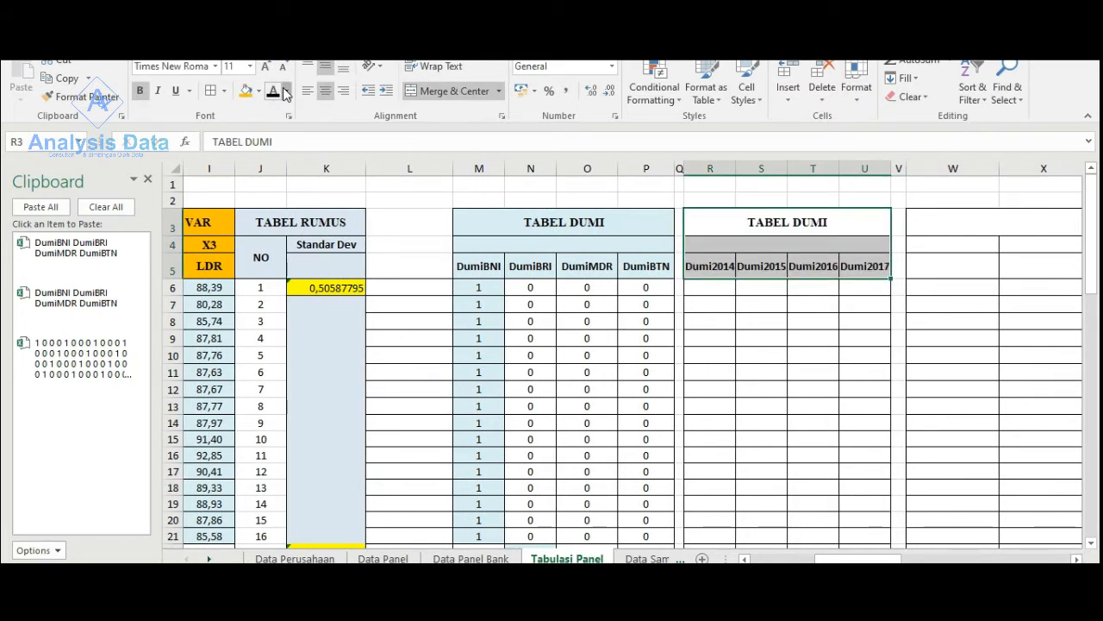
{"action": "left_click", "coordinate": [285, 91]}
{"action": "left_click", "coordinate": [285, 91]}
{"action": "left_click", "coordinate": [247, 92]}
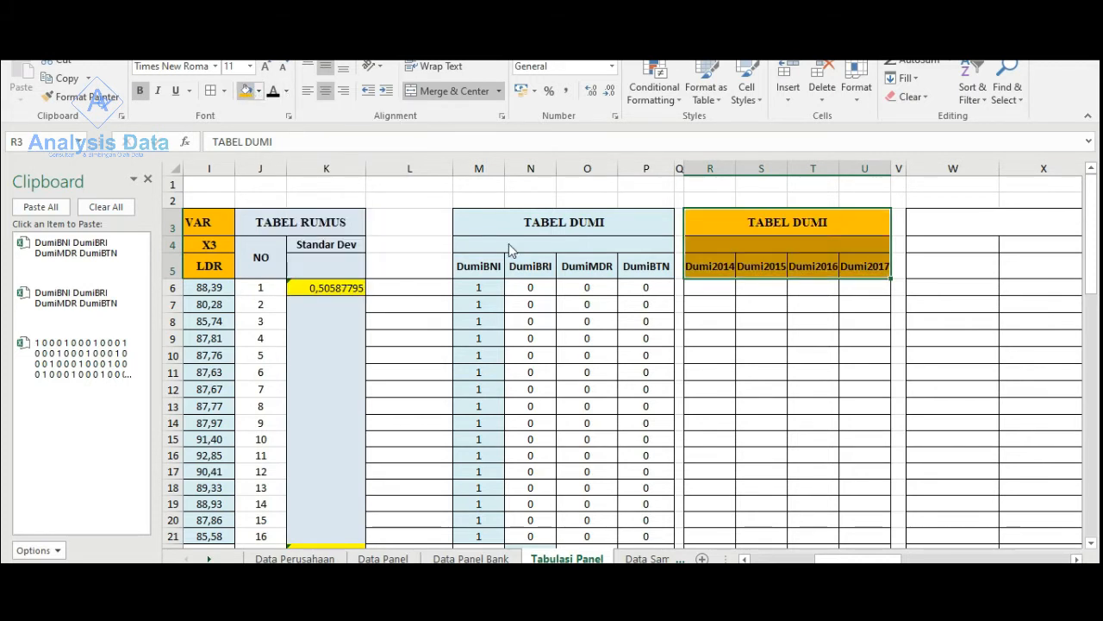
{"action": "left_click", "coordinate": [761, 355]}
- Widen the Dumi2014, Dumi2016 and Dumi2017 columns so their headings fit
{"action": "left_click", "coordinate": [705, 290]}
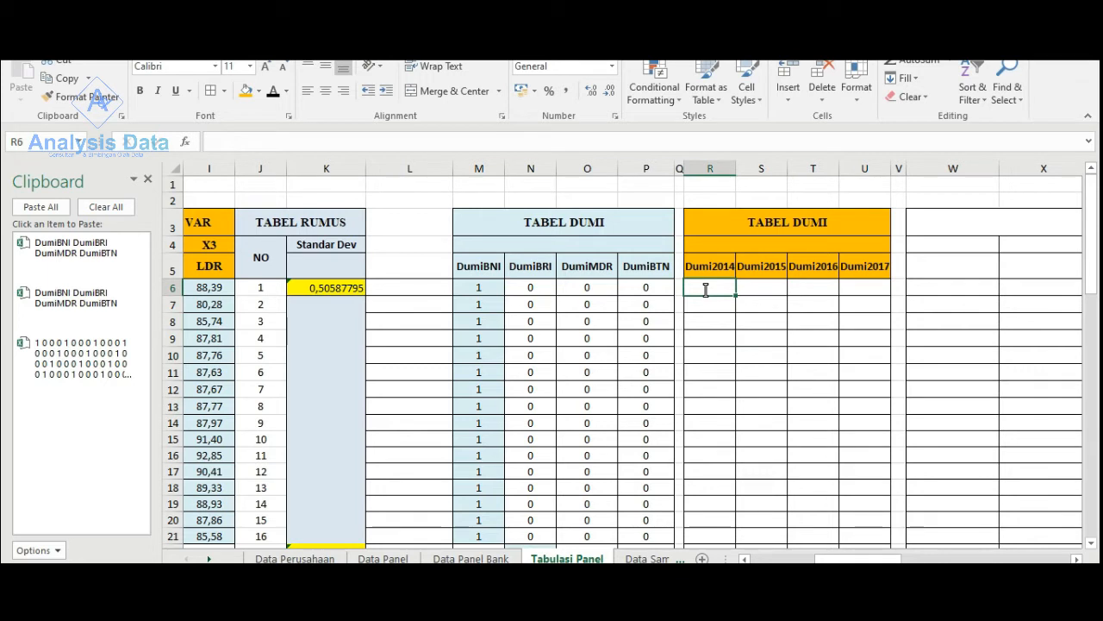
{"action": "left_click_drag", "start_coordinate": [735, 168], "coordinate": [745, 168]}
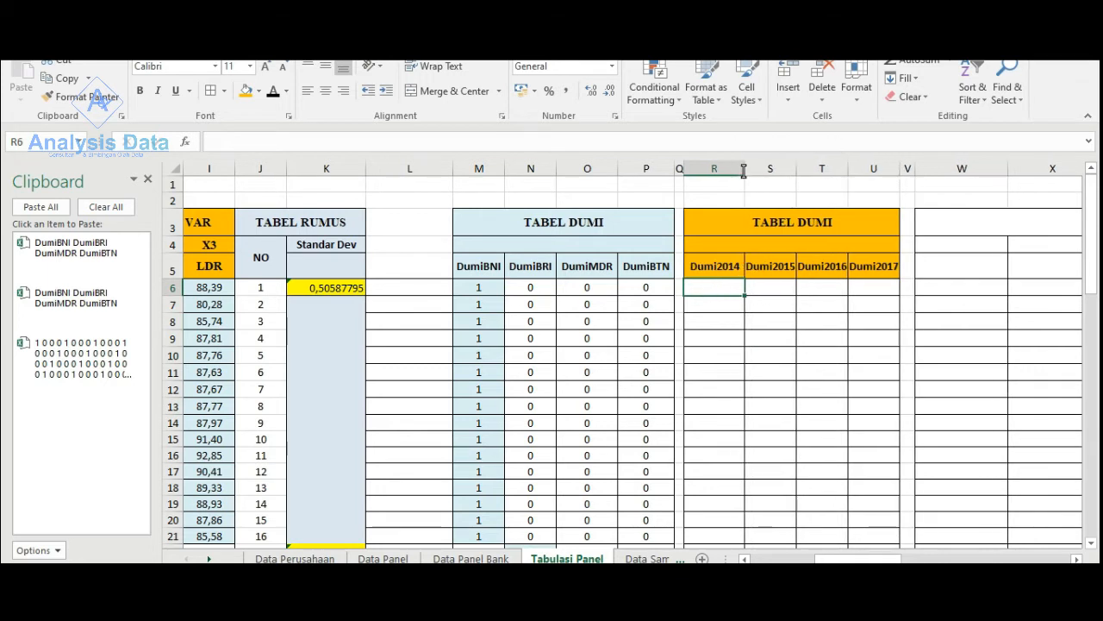
{"action": "left_click", "coordinate": [812, 168]}
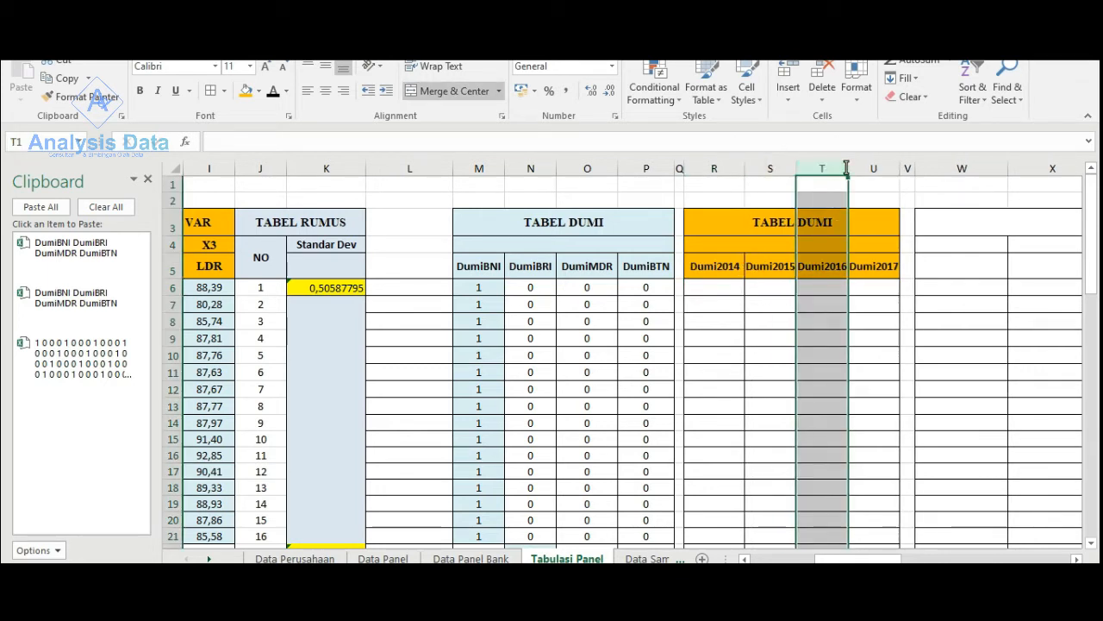
{"action": "left_click_drag", "start_coordinate": [849, 168], "coordinate": [913, 171]}
- Review the bank dummy values and the standard deviations of each bank down the table
{"action": "left_click_drag", "start_coordinate": [879, 560], "coordinate": [896, 560]}
{"action": "scroll", "coordinate": [559, 296], "scroll_direction": "down", "scroll_amount": 2}
{"action": "scroll", "coordinate": [558, 295], "scroll_direction": "up", "scroll_amount": 2}
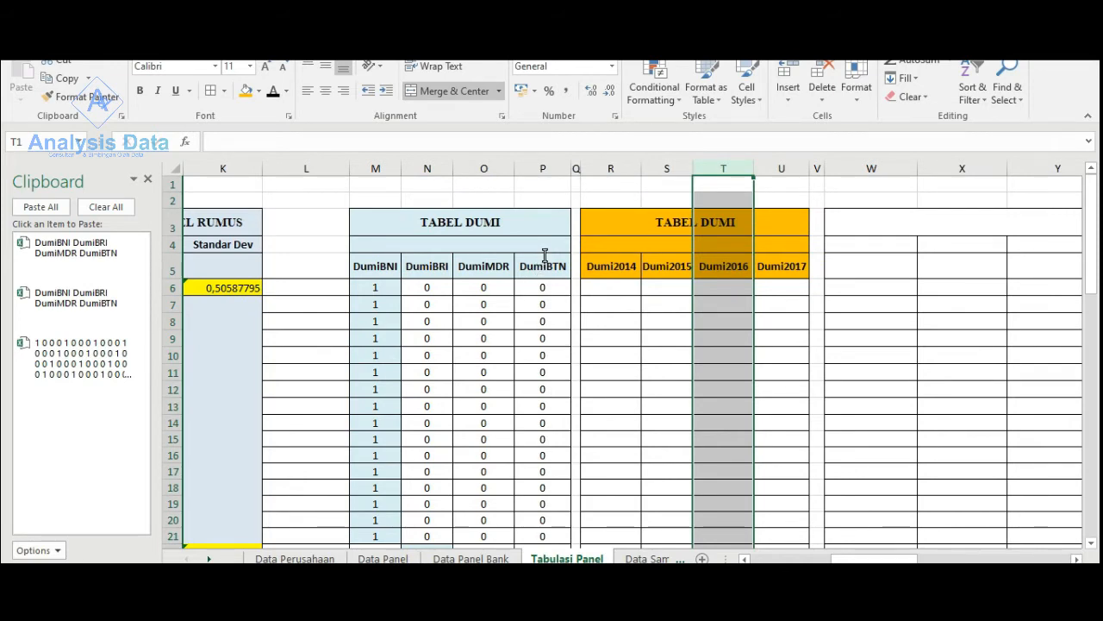
{"action": "scroll", "coordinate": [539, 295], "scroll_direction": "down", "scroll_amount": 4}
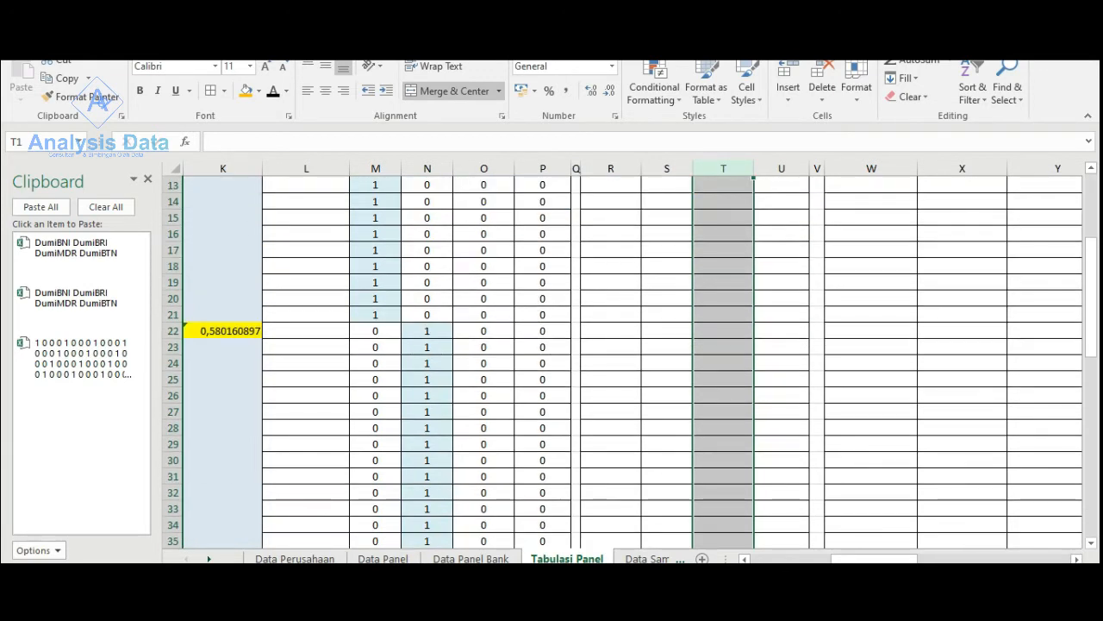
{"action": "left_click_drag", "start_coordinate": [875, 559], "coordinate": [849, 559]}
{"action": "scroll", "coordinate": [389, 458], "scroll_direction": "down", "scroll_amount": 5}
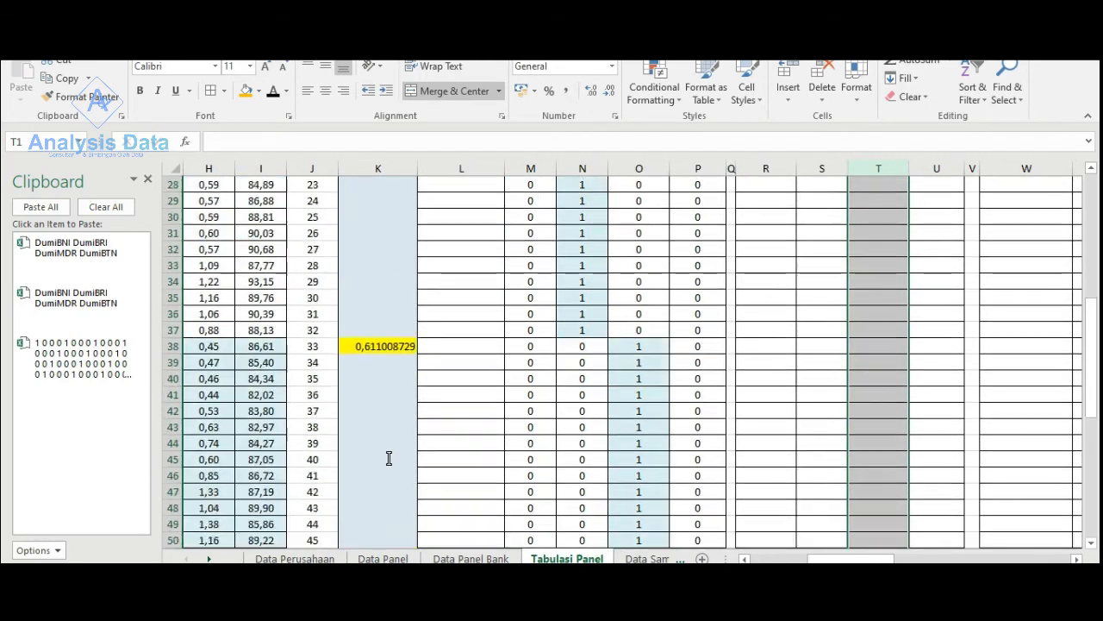
{"action": "scroll", "coordinate": [389, 459], "scroll_direction": "down", "scroll_amount": 6}
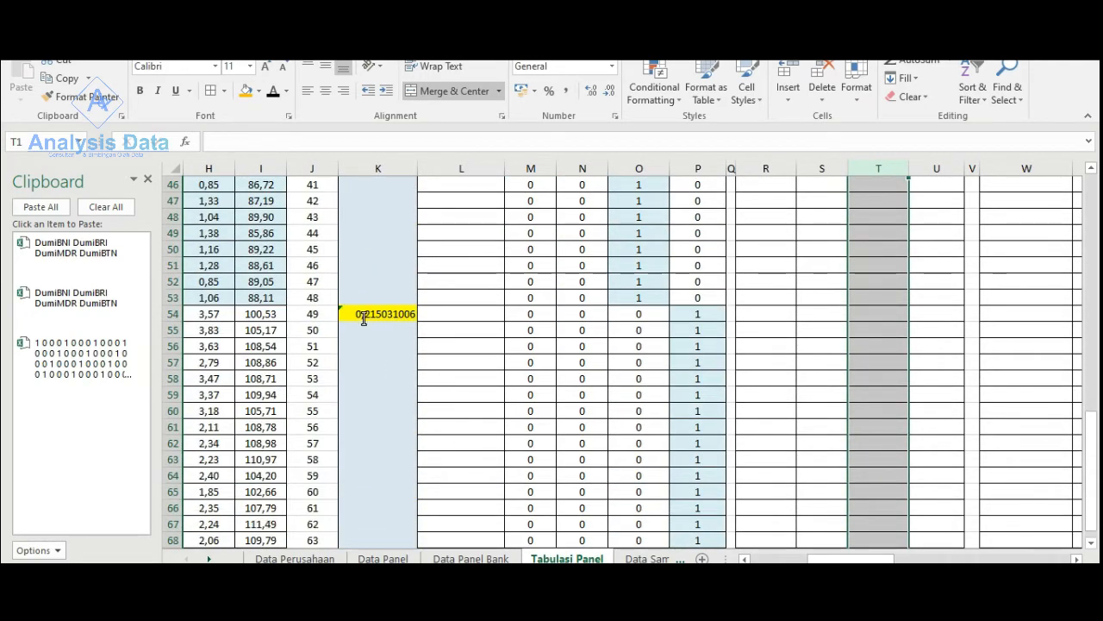
{"action": "scroll", "coordinate": [365, 318], "scroll_direction": "down", "scroll_amount": 1}
{"action": "scroll", "coordinate": [449, 276], "scroll_direction": "up", "scroll_amount": 2}
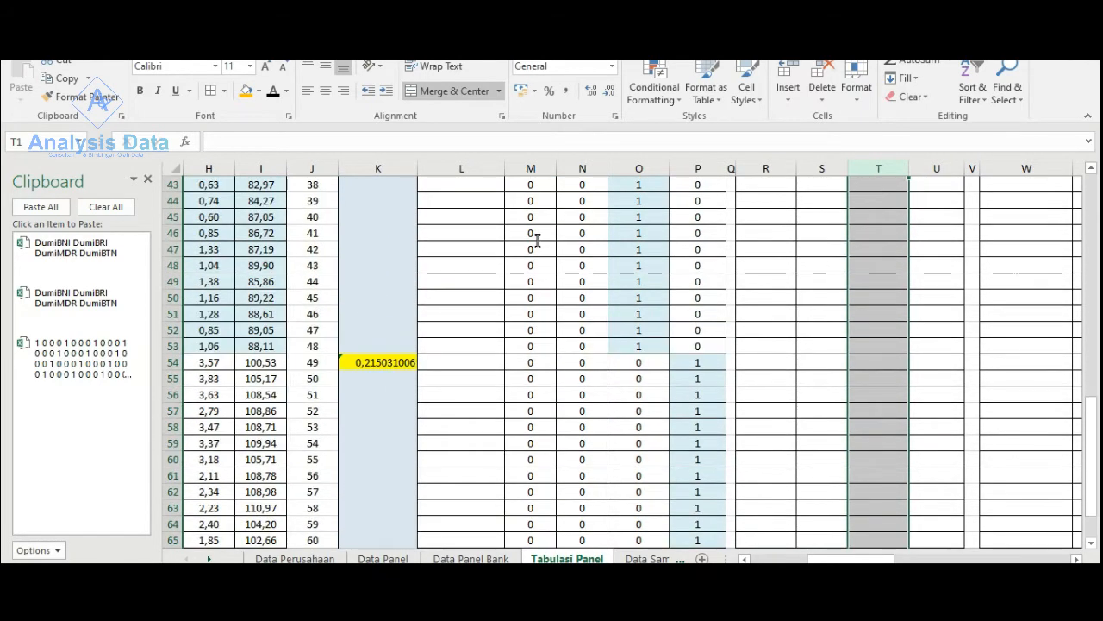
- Close the Clipboard pane, collapse the ribbon and return to the dummy table headers
{"action": "left_click", "coordinate": [147, 179]}
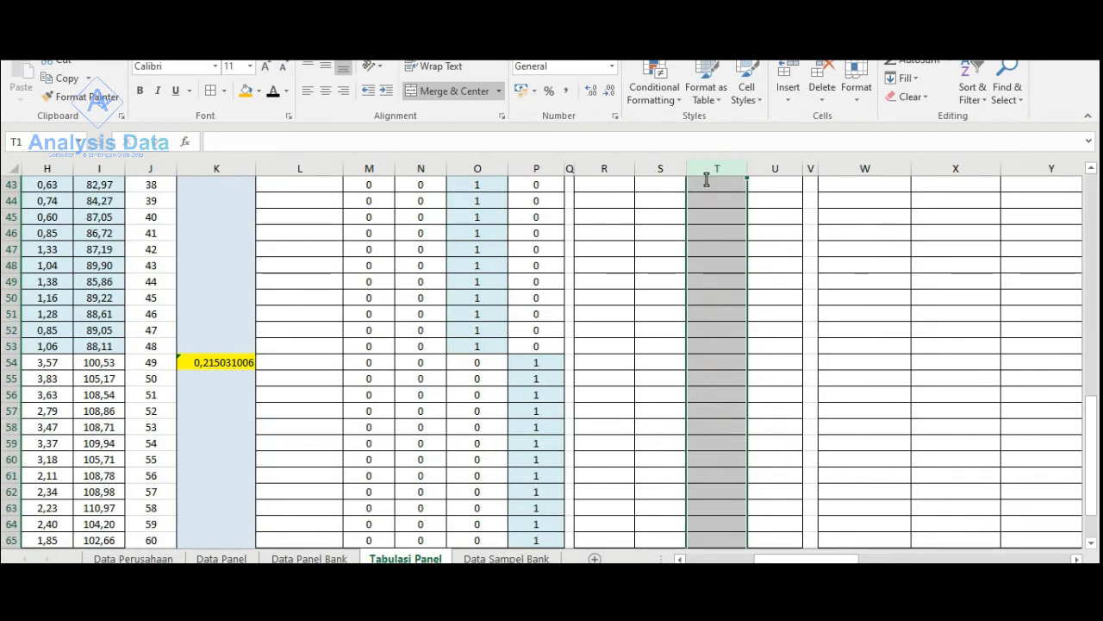
{"action": "left_click", "coordinate": [1089, 118]}
{"action": "scroll", "coordinate": [217, 311], "scroll_direction": "up", "scroll_amount": 8}
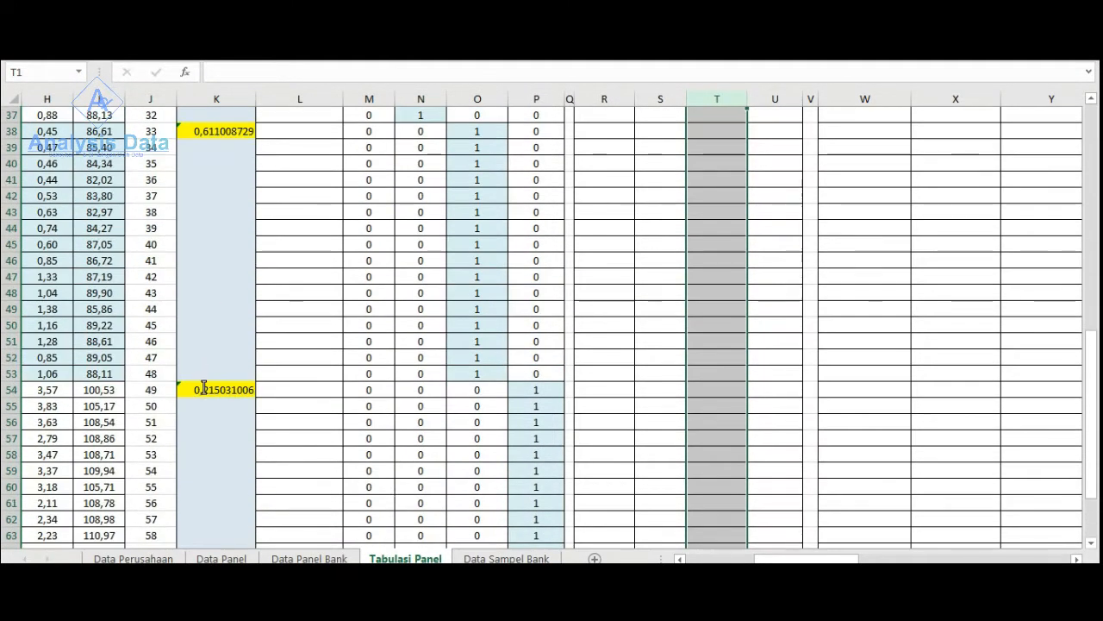
{"action": "scroll", "coordinate": [608, 330], "scroll_direction": "up", "scroll_amount": 6}
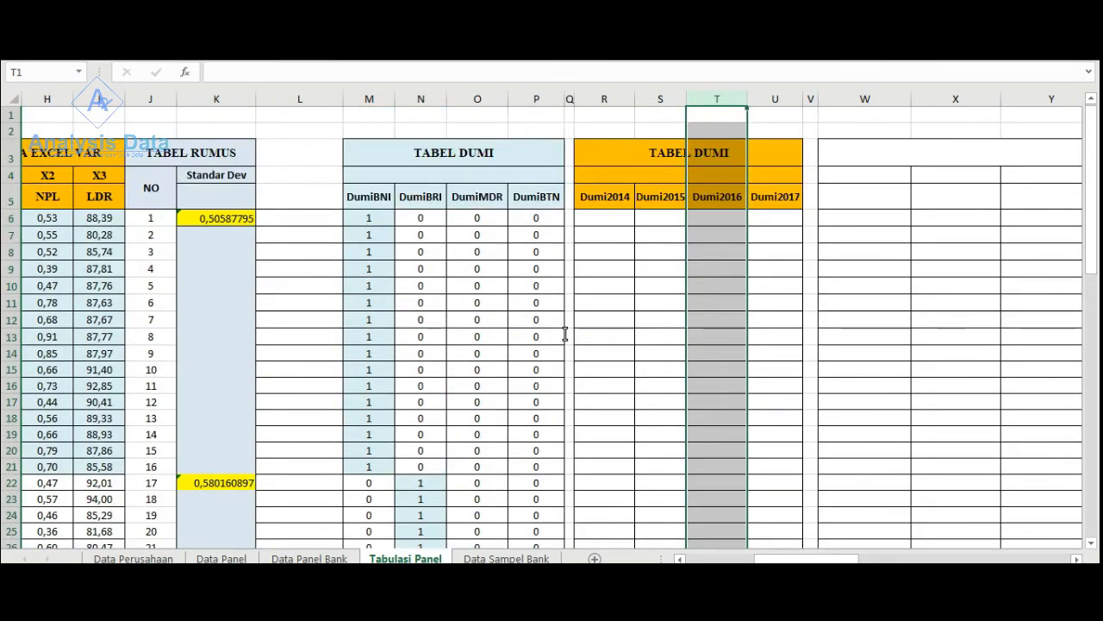
{"action": "left_click", "coordinate": [538, 187]}
{"action": "left_click", "coordinate": [533, 99]}
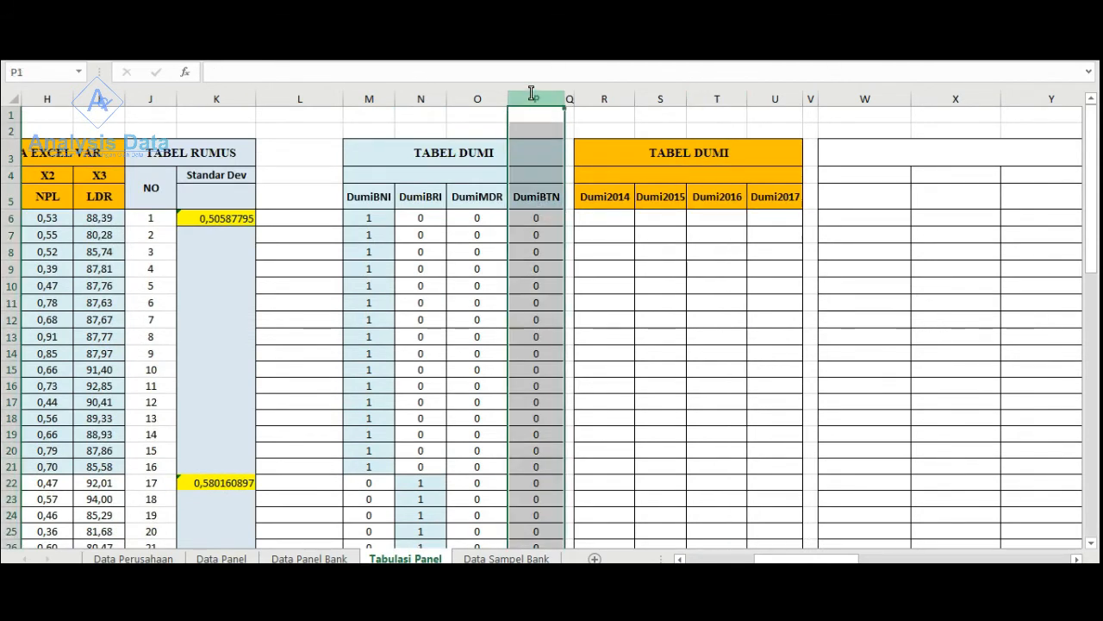
- Enter 1 in the Dumi2014 column for the four BNI 2014 rows, R6:R9
{"action": "left_click", "coordinate": [594, 219]}
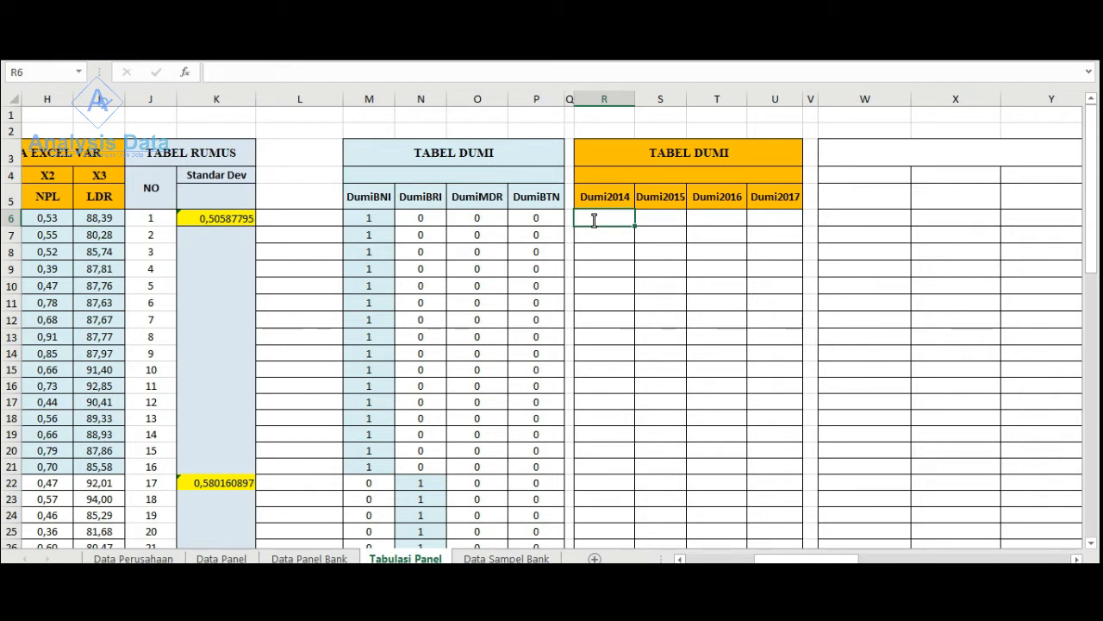
{"action": "mouse_move", "coordinate": [593, 220]}
{"action": "left_mouse_down"}
{"action": "mouse_move", "coordinate": [594, 273]}
{"action": "mouse_move", "coordinate": [596, 220]}
{"action": "left_mouse_up"}
{"action": "left_click_drag", "start_coordinate": [635, 227], "coordinate": [628, 278]}
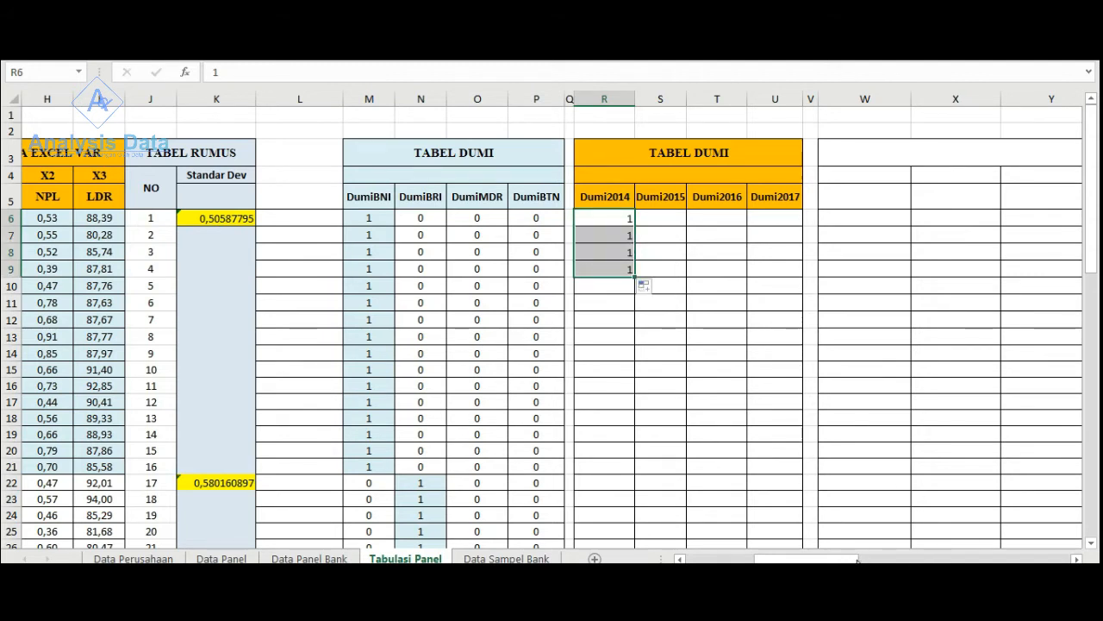
- Reveal the bank-year codes in column L by setting the column's font colour to black
{"action": "left_click_drag", "start_coordinate": [858, 561], "coordinate": [811, 561]}
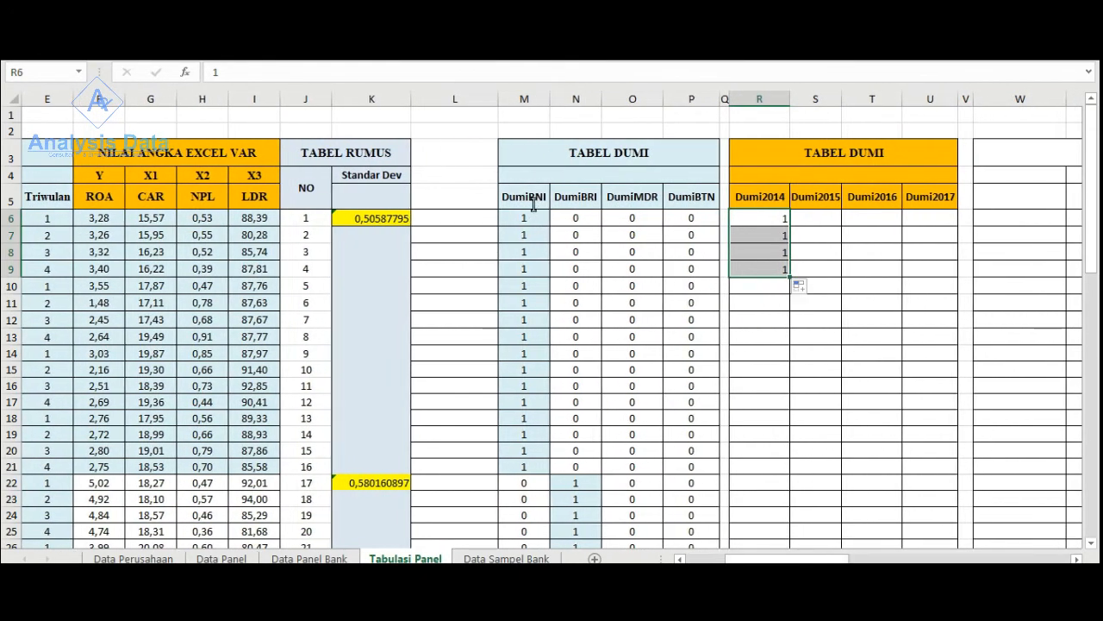
{"action": "left_click", "coordinate": [436, 99]}
{"action": "left_click", "coordinate": [60, 38]}
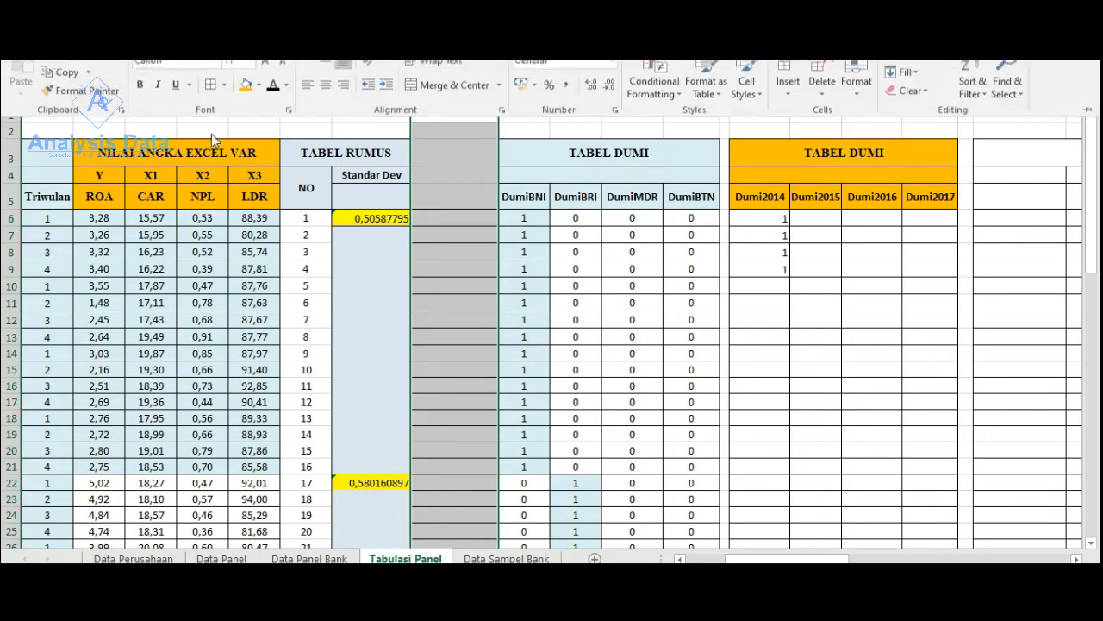
{"action": "left_click", "coordinate": [270, 94]}
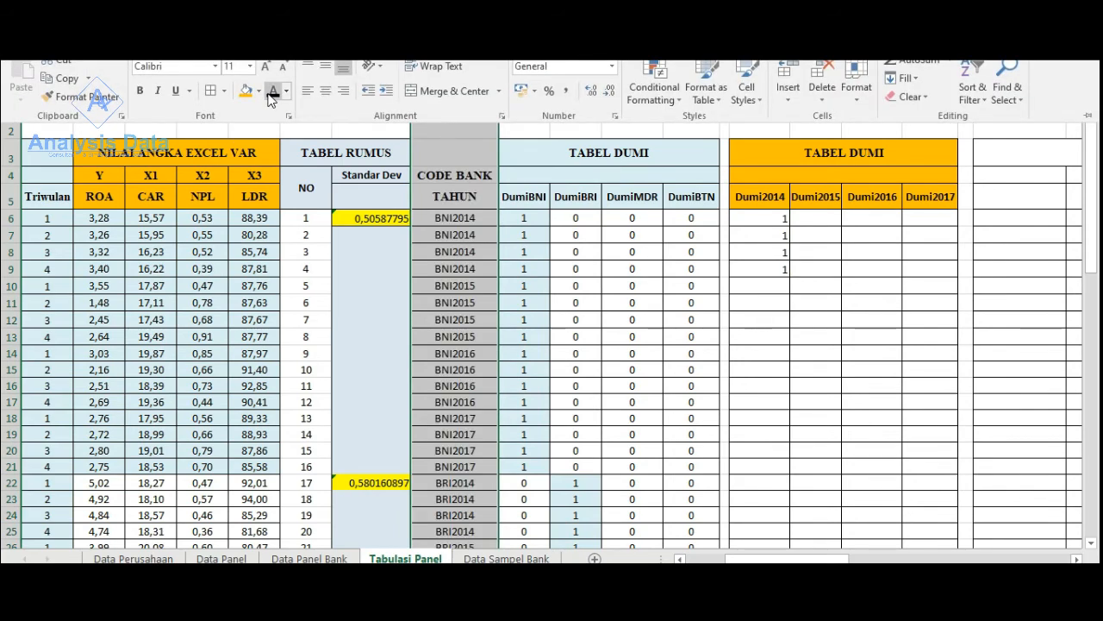
{"action": "left_click", "coordinate": [516, 227]}
{"action": "left_click", "coordinate": [530, 241]}
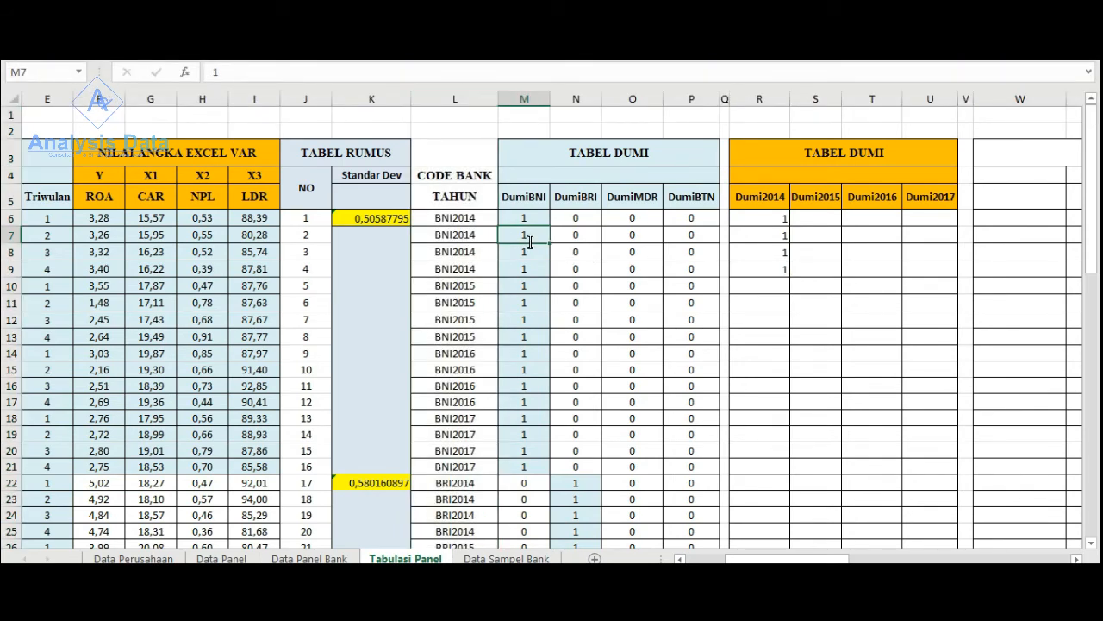
- Enter 1 in the Dumi2014 column for the four BRI2014 rows, R22:R25
{"action": "scroll", "coordinate": [517, 422], "scroll_direction": "down", "scroll_amount": 3}
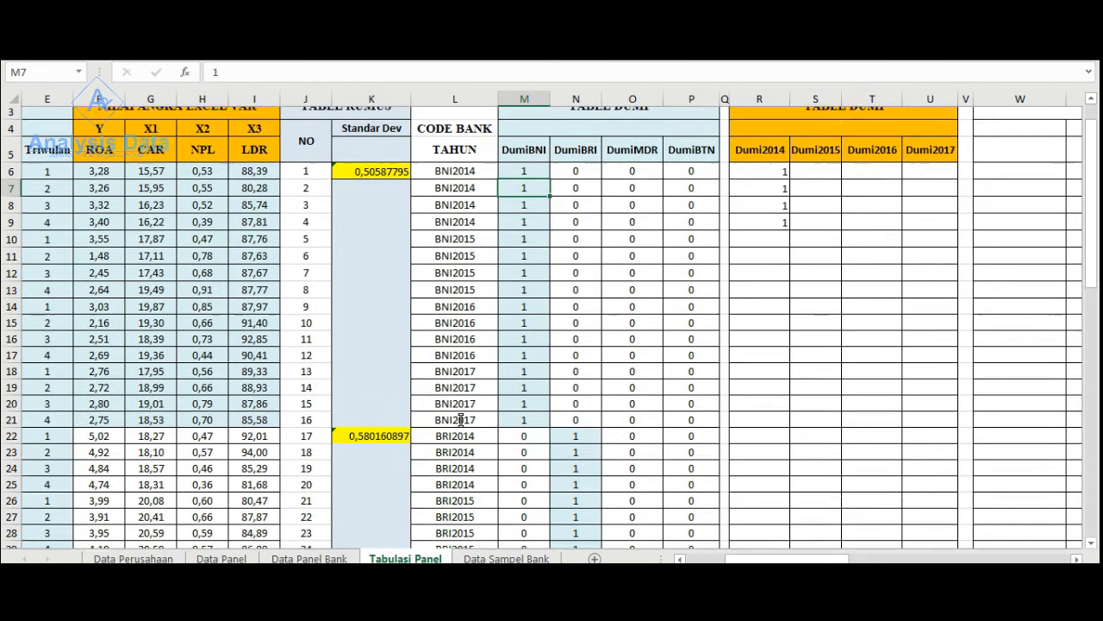
{"action": "left_click", "coordinate": [776, 424]}
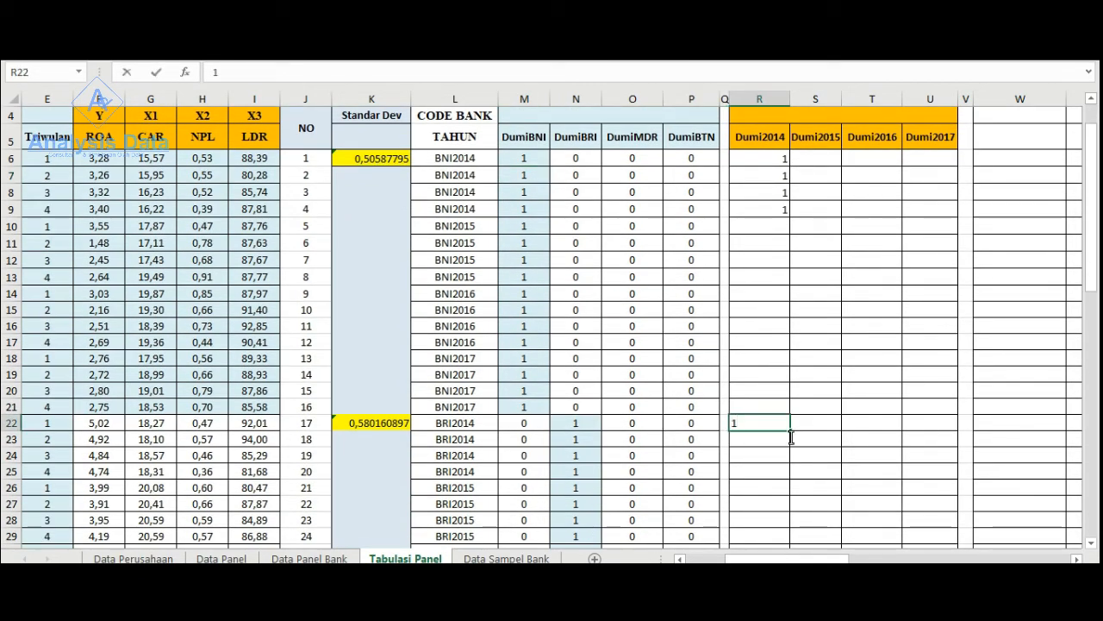
{"action": "type", "text": "1"}
{"action": "key", "text": "ctrl+Return"}
{"action": "left_click_drag", "start_coordinate": [790, 430], "coordinate": [788, 480]}
- Enter 1 in the Dumi2014 column for the four MANDIRI2014 rows, R38:R41
{"action": "scroll", "coordinate": [739, 468], "scroll_direction": "down", "scroll_amount": 3}
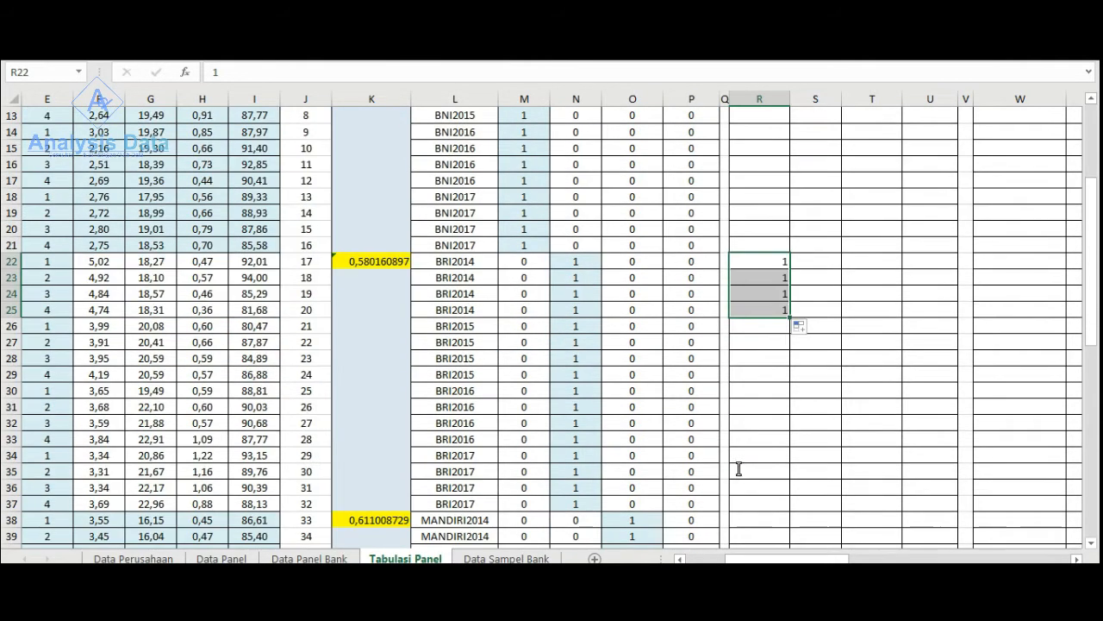
{"action": "scroll", "coordinate": [739, 468], "scroll_direction": "down", "scroll_amount": 2}
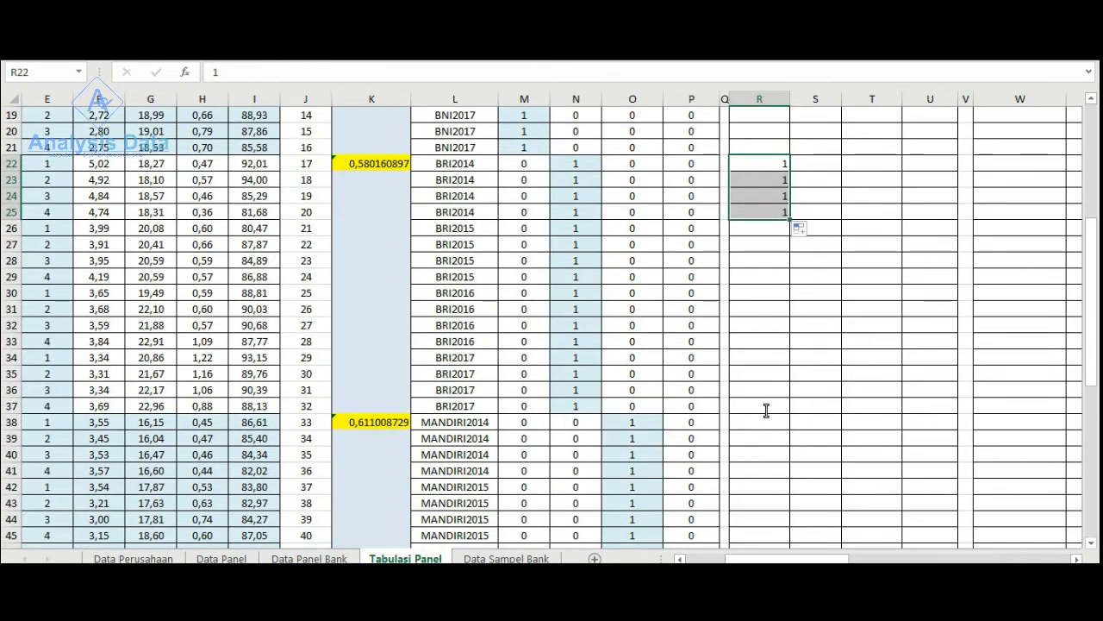
{"action": "left_click", "coordinate": [763, 422]}
{"action": "type", "text": "1"}
{"action": "key", "text": "ctrl+Return"}
{"action": "left_click_drag", "start_coordinate": [790, 430], "coordinate": [785, 472]}
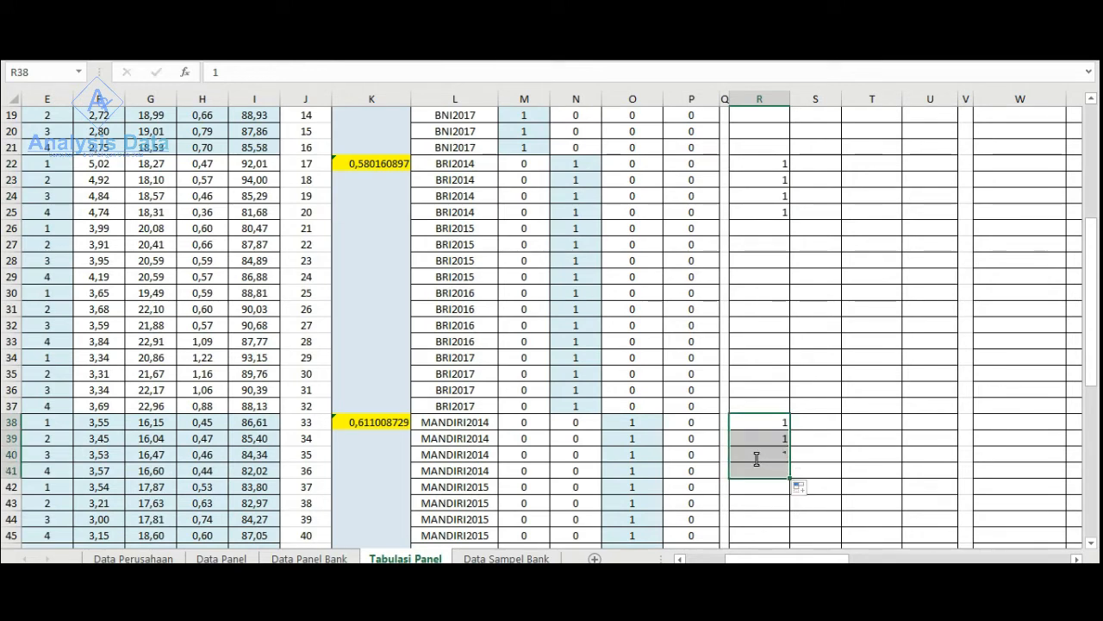
- Enter 1 in the Dumi2014 column for the four BTN2014 rows, R54:R57
{"action": "scroll", "coordinate": [756, 456], "scroll_direction": "down", "scroll_amount": 4}
{"action": "scroll", "coordinate": [783, 387], "scroll_direction": "down", "scroll_amount": 3}
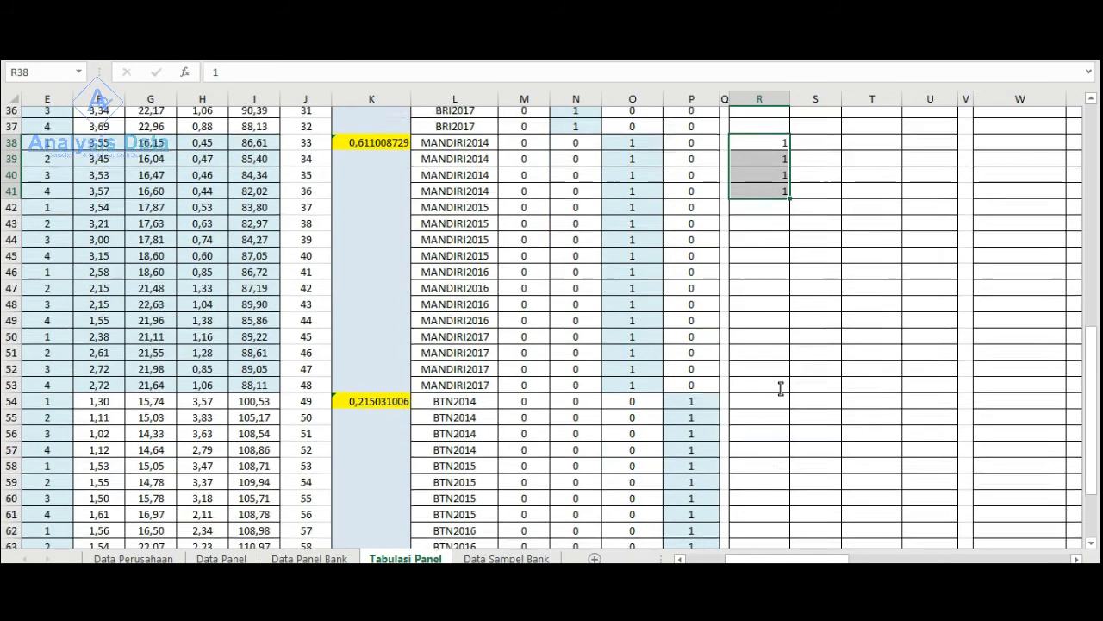
{"action": "left_click", "coordinate": [751, 341]}
{"action": "type", "text": "1"}
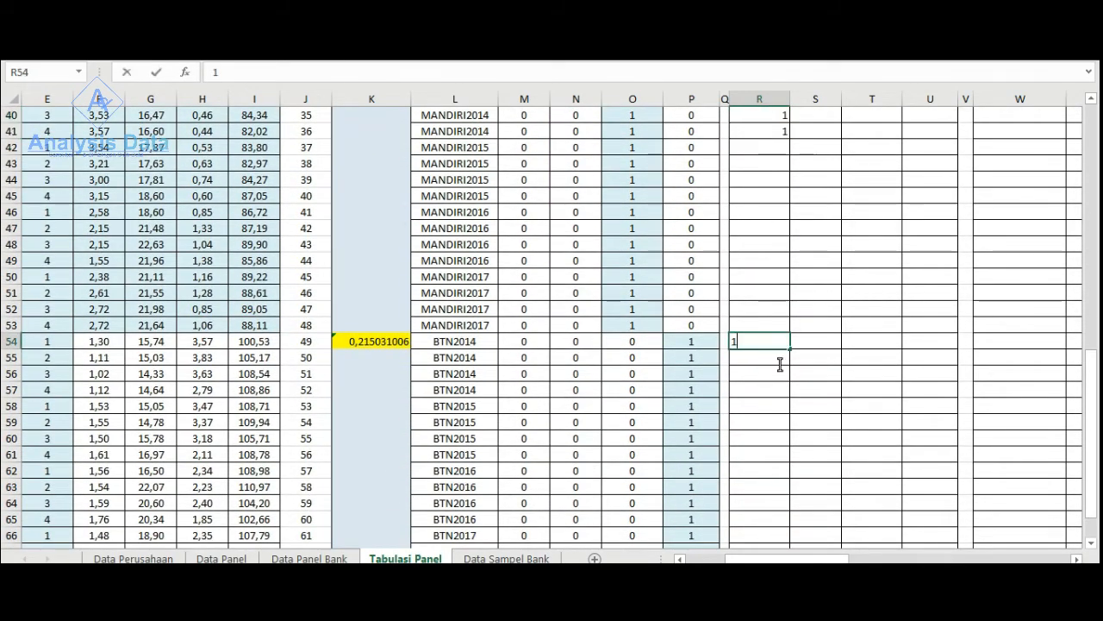
{"action": "key", "text": "ctrl+Return"}
{"action": "left_click_drag", "start_coordinate": [788, 349], "coordinate": [788, 395]}
- Enter 0 in the Dumi2014 column for the BNI2015 to BNI2017 rows, R10:R21
{"action": "scroll", "coordinate": [814, 410], "scroll_direction": "up", "scroll_amount": 9}
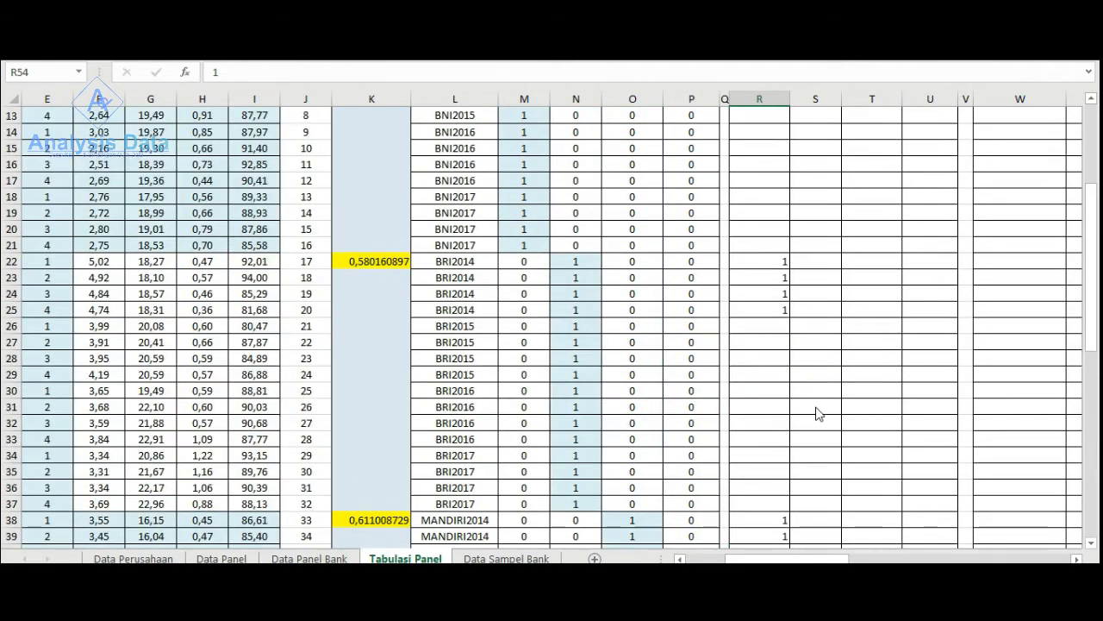
{"action": "scroll", "coordinate": [817, 413], "scroll_direction": "up", "scroll_amount": 4}
{"action": "left_click", "coordinate": [766, 287]}
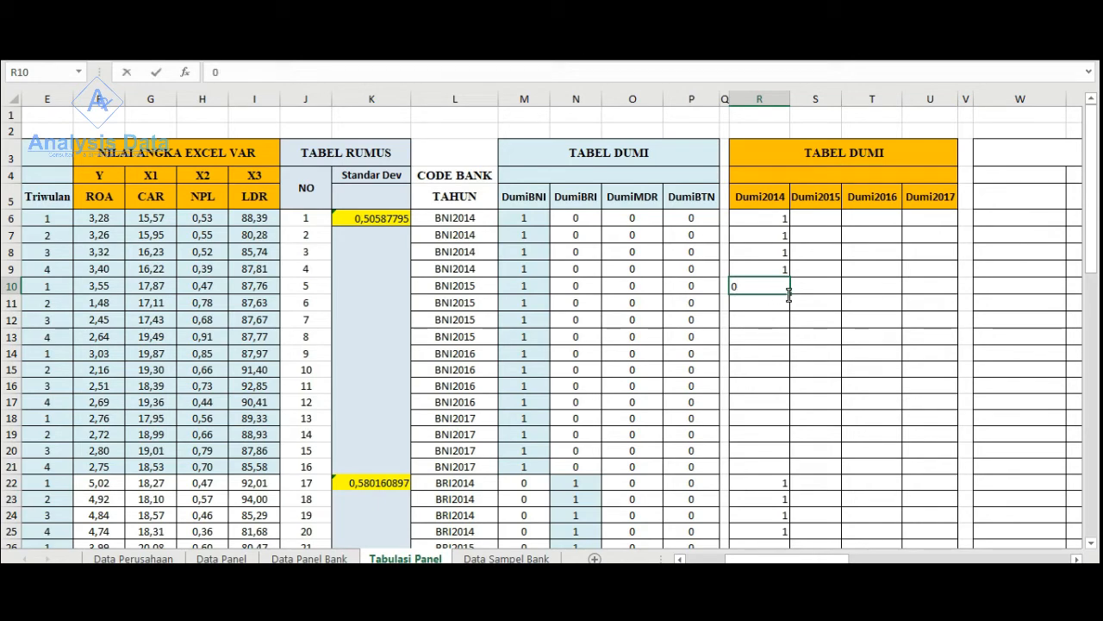
{"action": "type", "text": "0"}
{"action": "left_click_drag", "start_coordinate": [789, 295], "coordinate": [790, 469]}
{"action": "scroll", "coordinate": [770, 288], "scroll_direction": "down", "scroll_amount": 2}
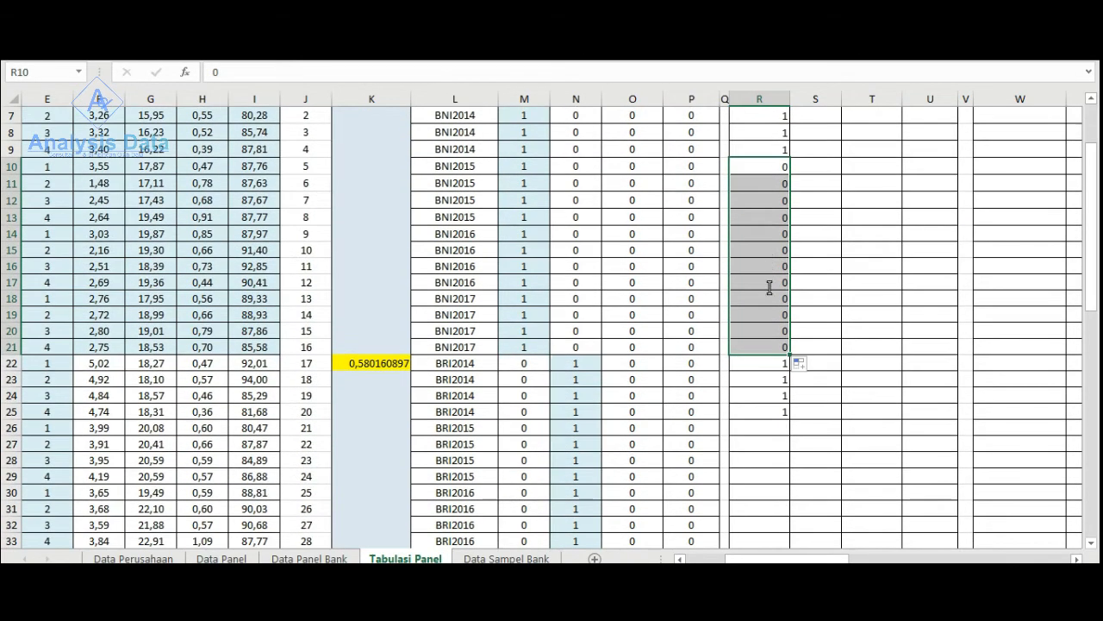
- Copy the zeros in R10:R21 to the BRI2015 to BRI2017 rows of the Dumi2014 column, R26:R37
{"action": "right_click", "coordinate": [770, 261]}
{"action": "left_click", "coordinate": [802, 267]}
{"action": "scroll", "coordinate": [781, 364], "scroll_direction": "down", "scroll_amount": 2}
{"action": "left_click", "coordinate": [771, 324]}
{"action": "right_click", "coordinate": [771, 323]}
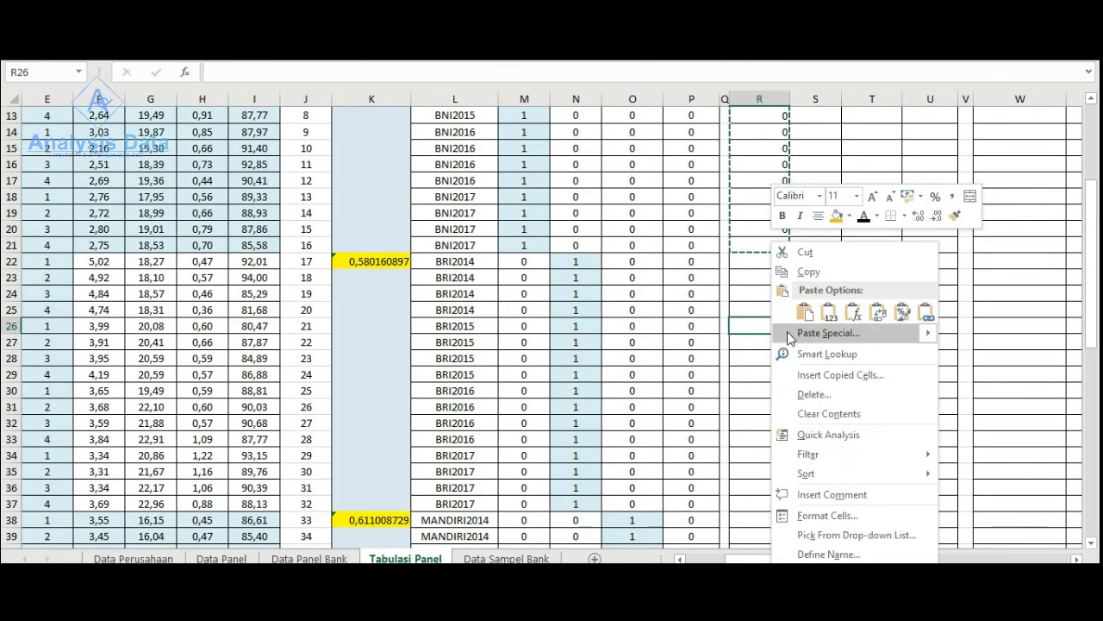
{"action": "left_click", "coordinate": [805, 316]}
- Paste the copied zeros into the Dumi2014 column for the MANDIRI2015 to MANDIRI2017 rows, R42:R53
{"action": "scroll", "coordinate": [783, 340], "scroll_direction": "down", "scroll_amount": 2}
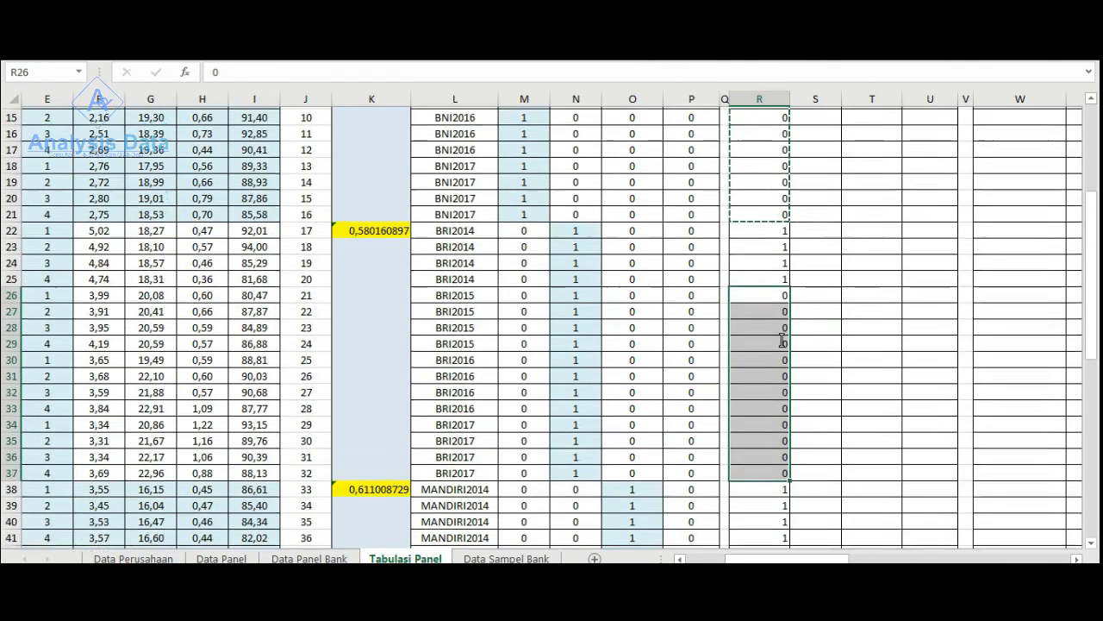
{"action": "scroll", "coordinate": [783, 341], "scroll_direction": "down", "scroll_amount": 4}
{"action": "left_click", "coordinate": [783, 295]}
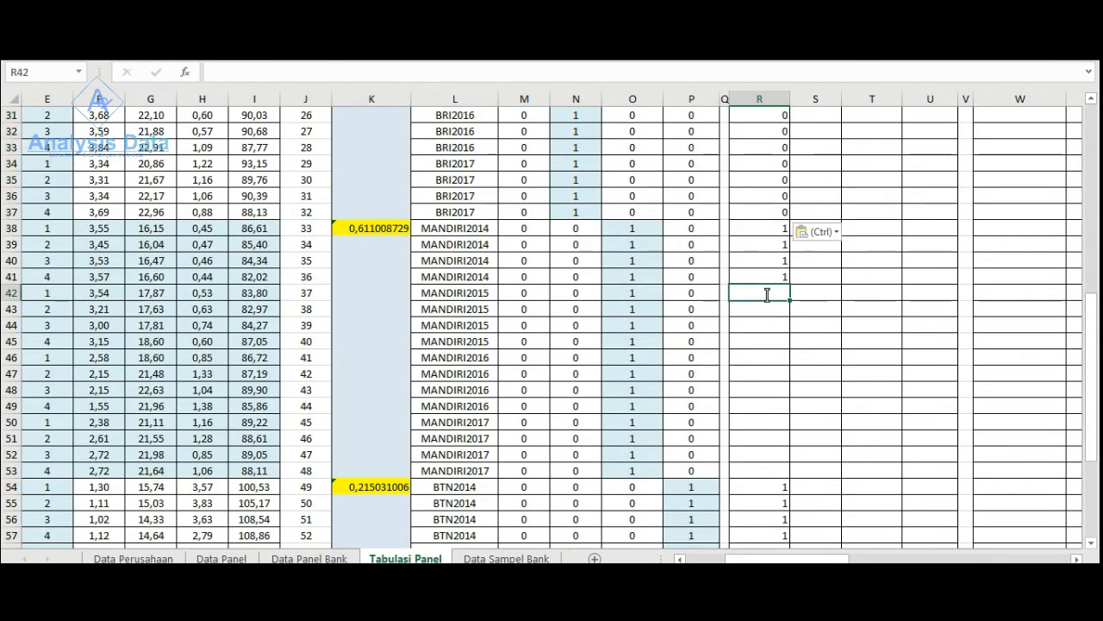
{"action": "right_click", "coordinate": [783, 298]}
{"action": "left_click", "coordinate": [805, 315]}
- Paste the copied zeros into the Dumi2014 column for the BTN2015 to BTN2017 rows, R58:R69
{"action": "scroll", "coordinate": [780, 345], "scroll_direction": "down", "scroll_amount": 4}
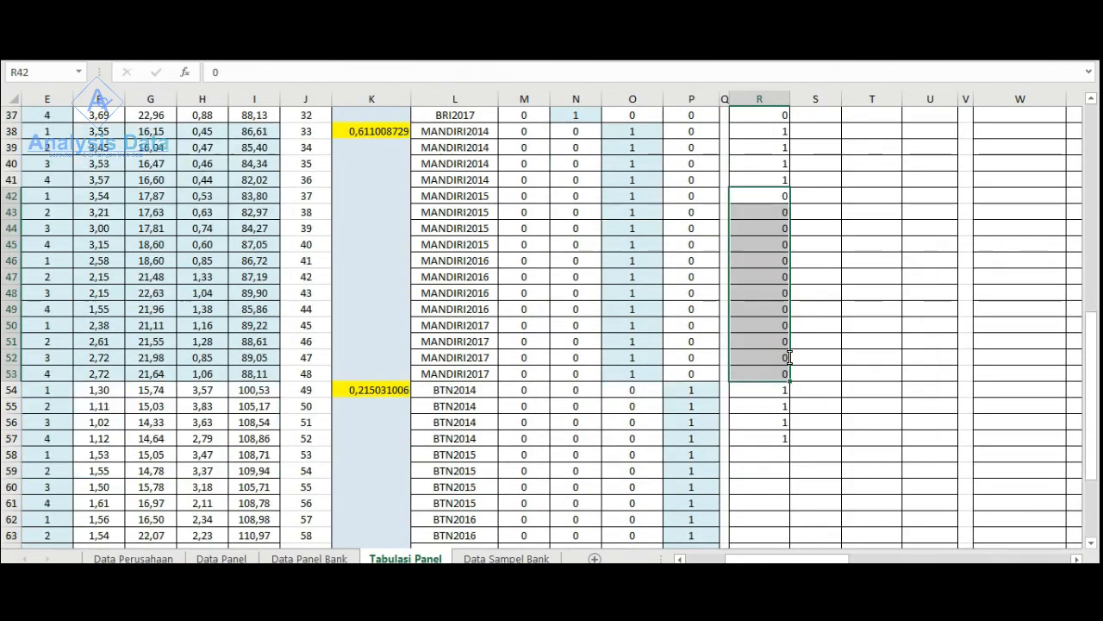
{"action": "left_click", "coordinate": [768, 361]}
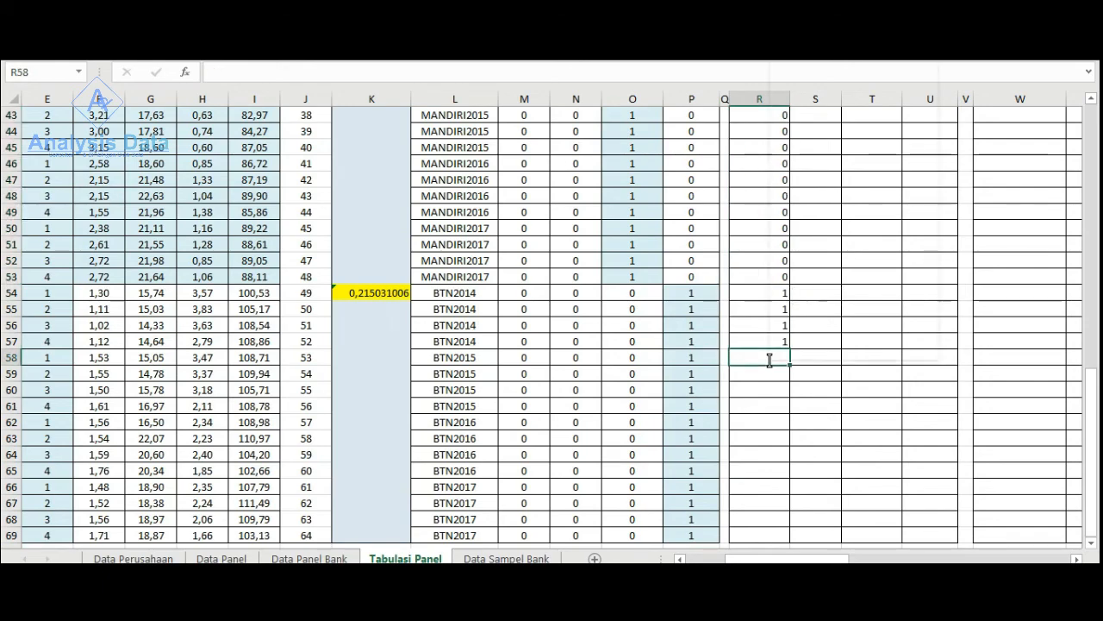
{"action": "right_click", "coordinate": [770, 362]}
{"action": "left_click", "coordinate": [802, 90]}
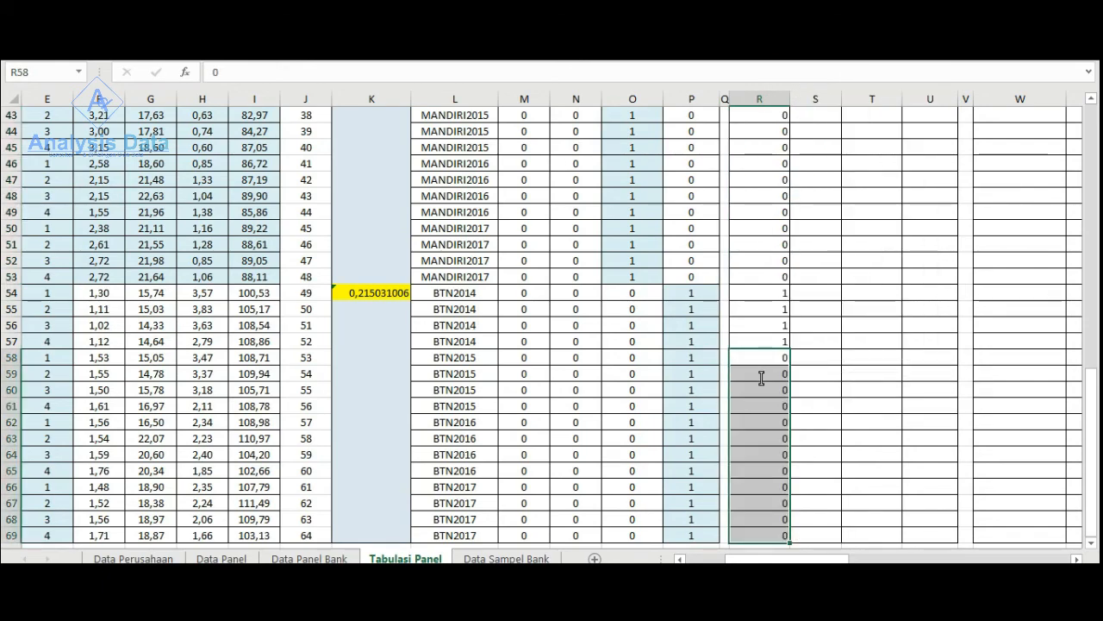
{"action": "scroll", "coordinate": [763, 376], "scroll_direction": "down", "scroll_amount": 2}
{"action": "left_click", "coordinate": [923, 482]}
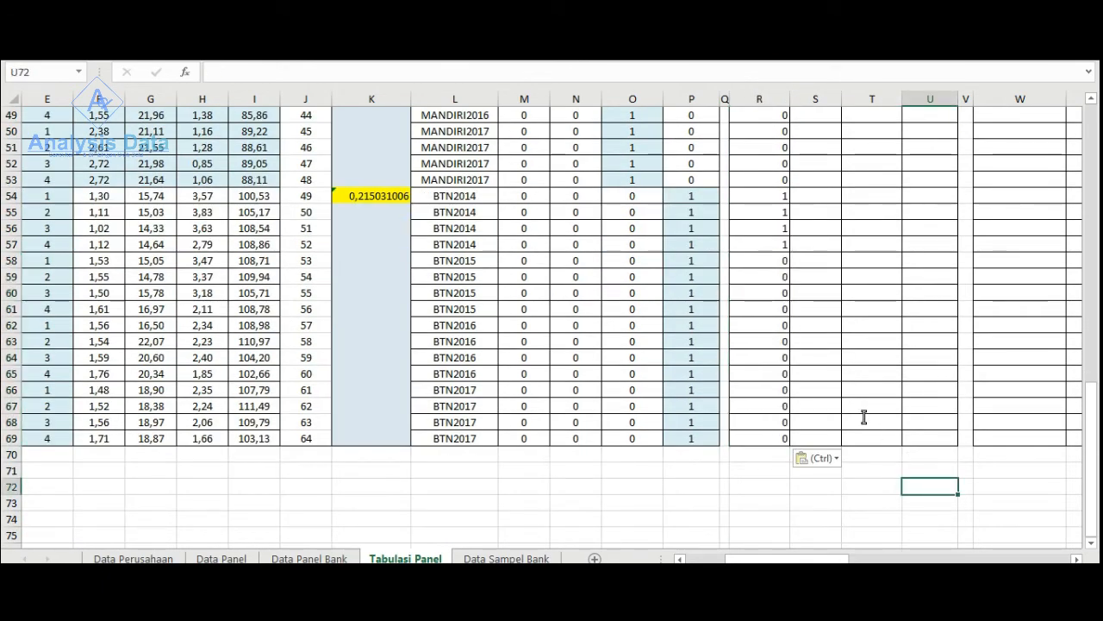
- Enter 1 in the Dumi2015 column for the four BNI2015 rows, S10:S13
{"action": "scroll", "coordinate": [864, 417], "scroll_direction": "up", "scroll_amount": 16}
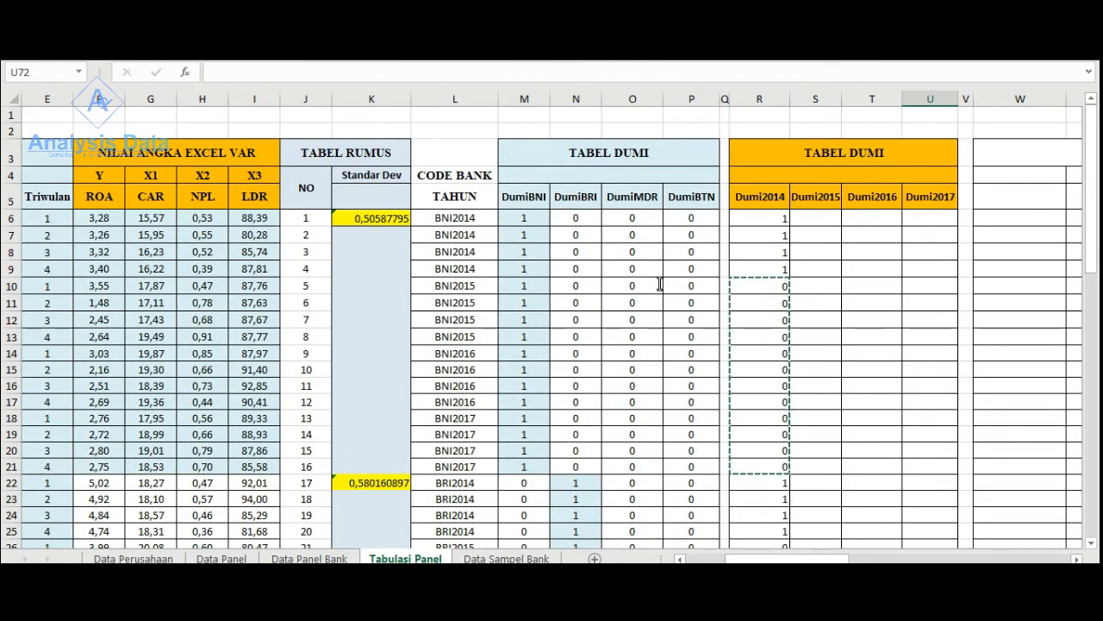
{"action": "left_click", "coordinate": [805, 285]}
{"action": "type", "text": "1"}
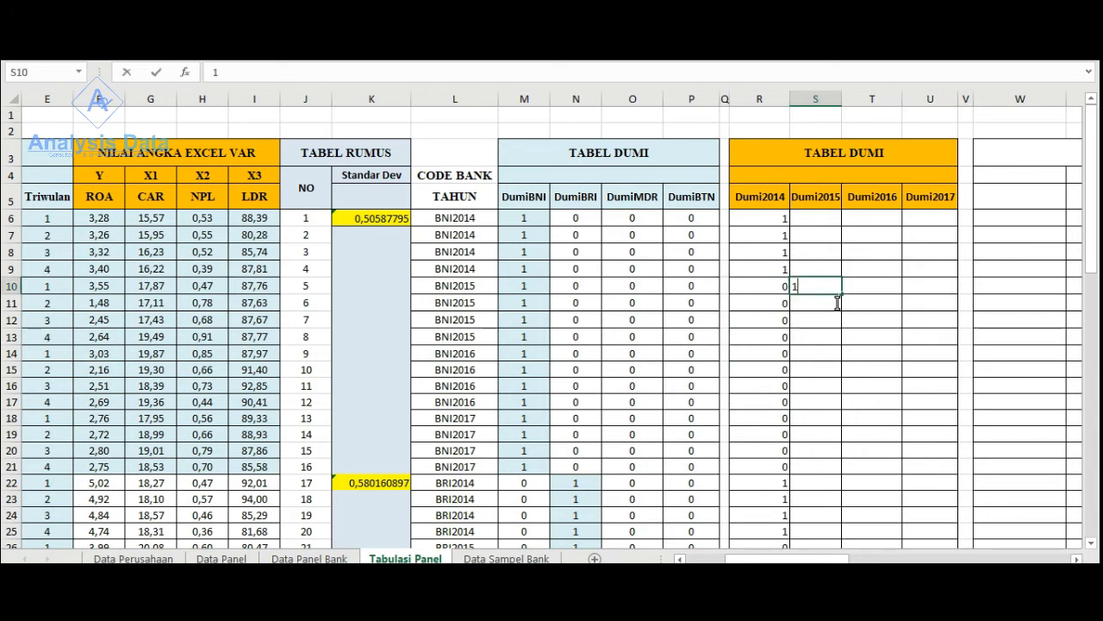
{"action": "left_click_drag", "start_coordinate": [842, 293], "coordinate": [836, 343]}
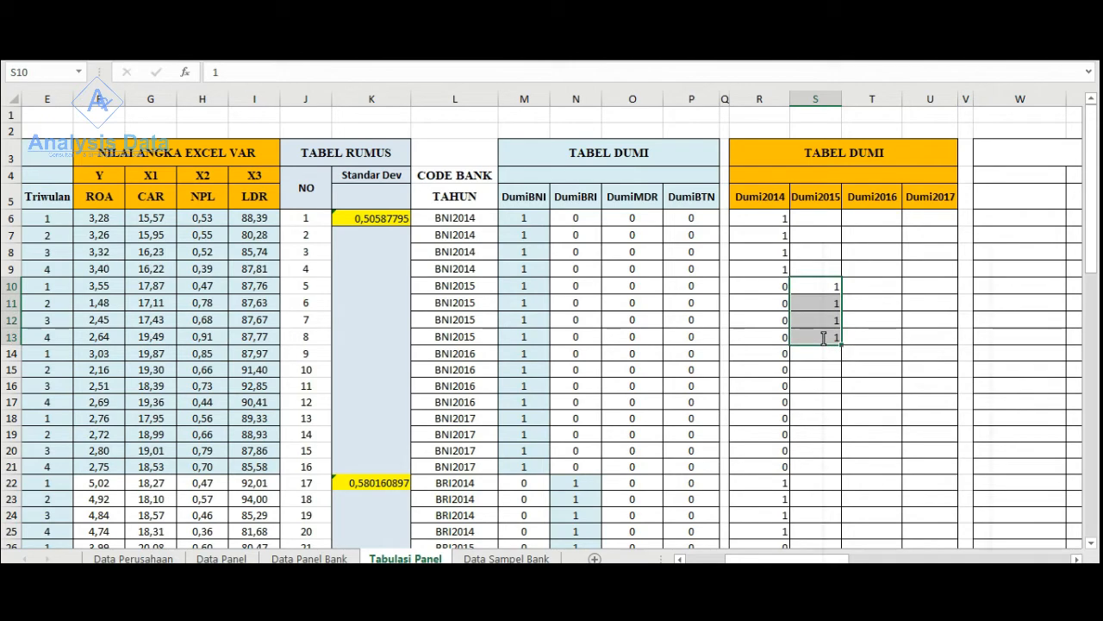
- Copy the ones in S10:S13 to the four BRI2015 rows of the Dumi2015 column, S26:S29
{"action": "right_click", "coordinate": [824, 339]}
{"action": "left_click", "coordinate": [853, 271]}
{"action": "scroll", "coordinate": [611, 417], "scroll_direction": "down", "scroll_amount": 3}
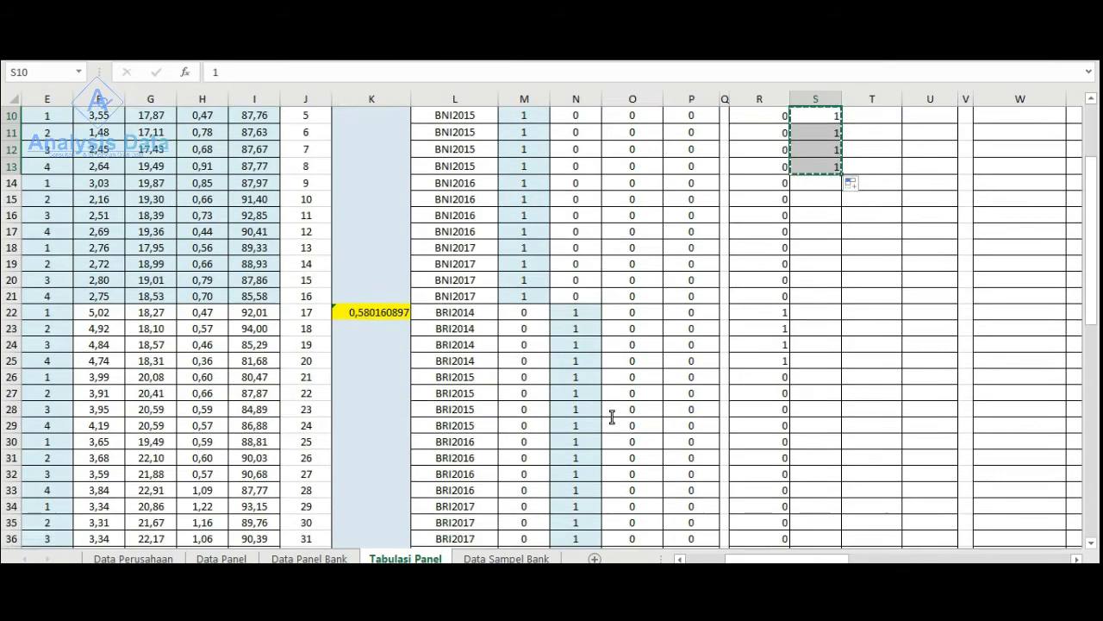
{"action": "left_click", "coordinate": [817, 378]}
{"action": "right_click", "coordinate": [817, 377]}
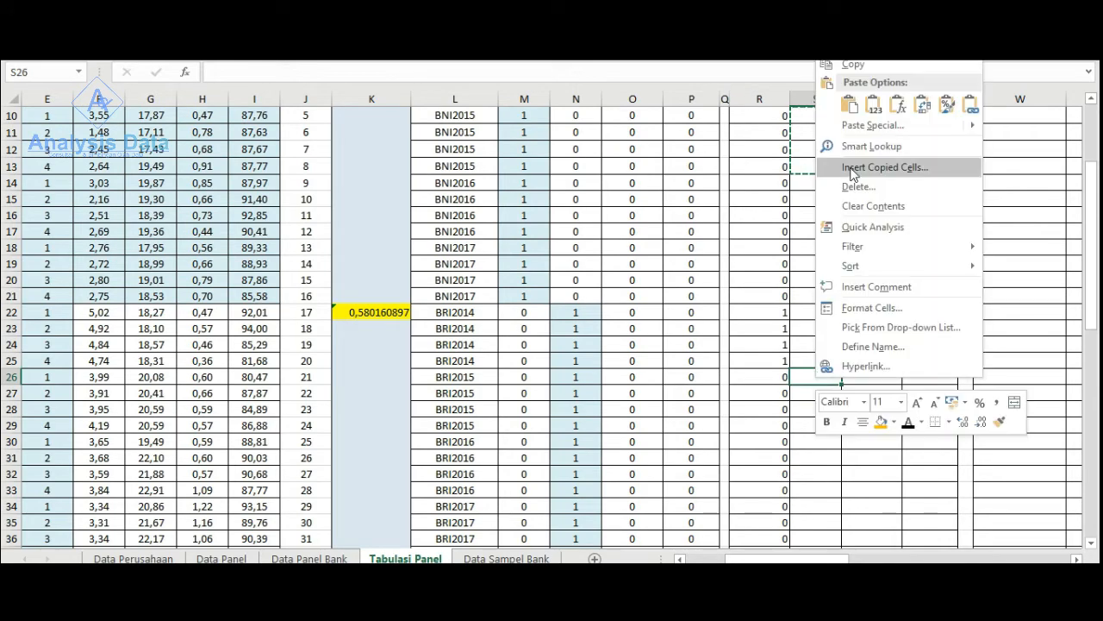
{"action": "left_click", "coordinate": [848, 105]}
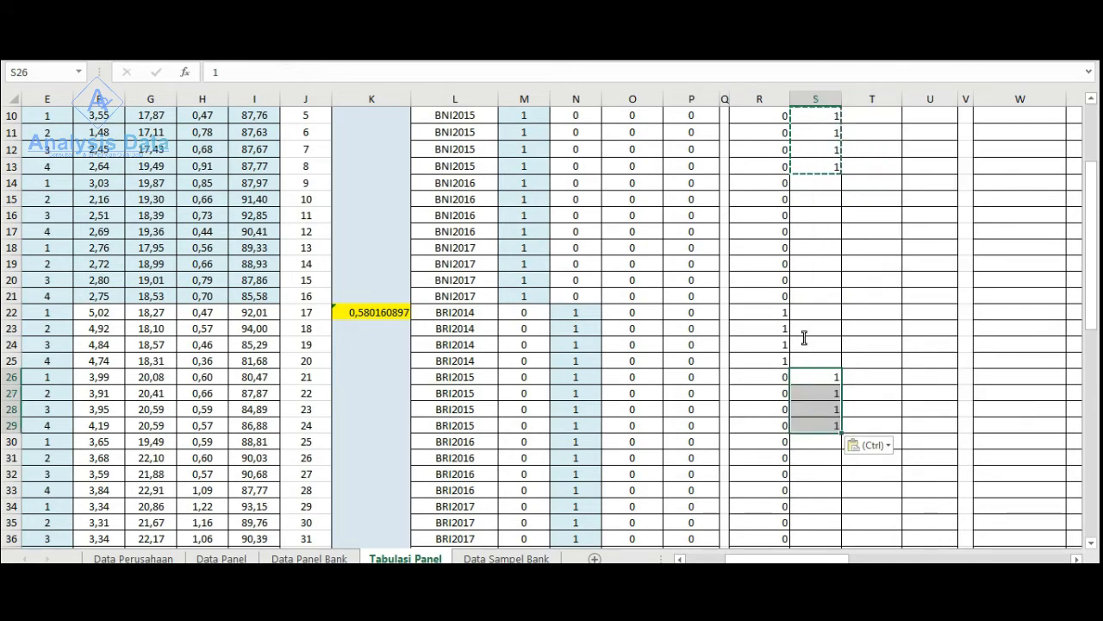
- Paste the copied ones into the Dumi2015 column for the four MANDIRI2015 rows, S42:S45
{"action": "scroll", "coordinate": [805, 338], "scroll_direction": "down", "scroll_amount": 5}
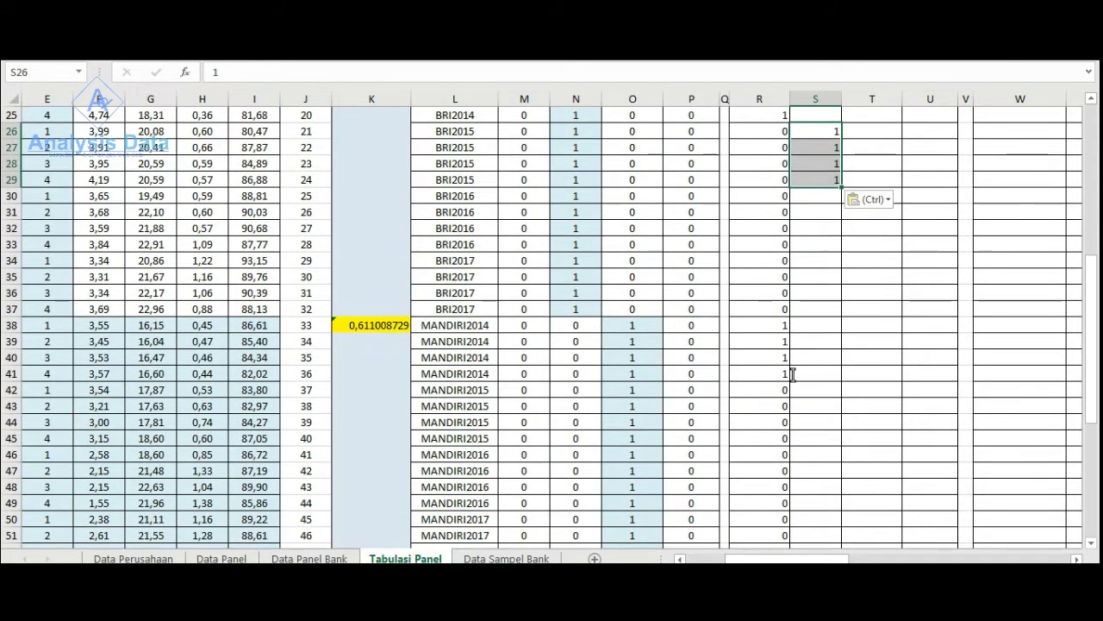
{"action": "left_click", "coordinate": [817, 390]}
{"action": "right_click", "coordinate": [818, 390]}
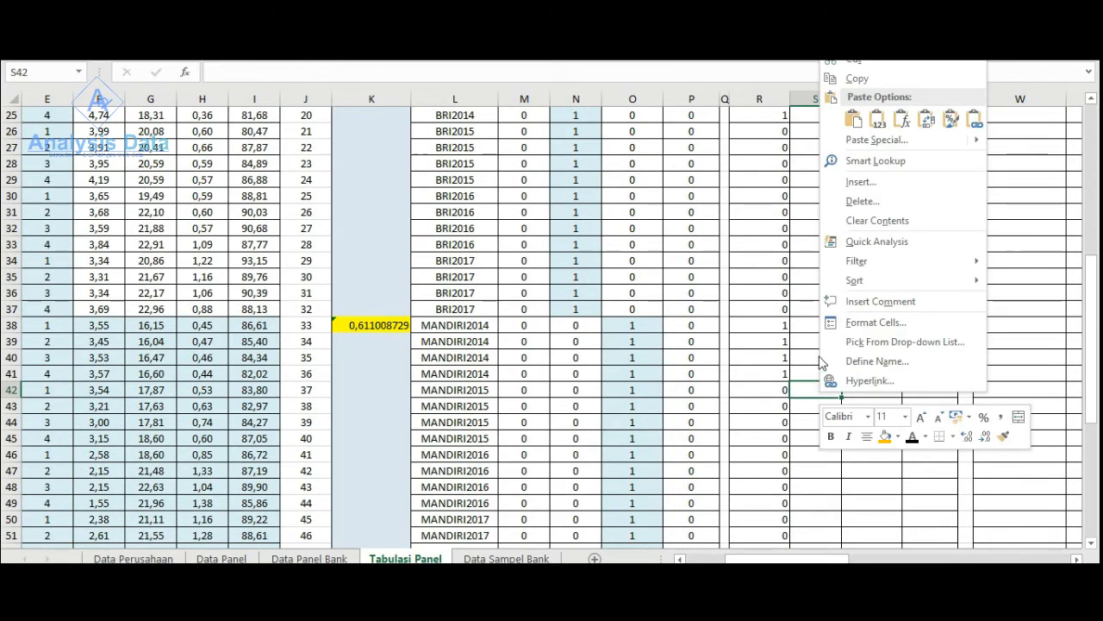
{"action": "left_click", "coordinate": [853, 119]}
- Paste the copied ones into the Dumi2015 column for the four BTN2015 rows, S58:S61
{"action": "scroll", "coordinate": [810, 375], "scroll_direction": "down", "scroll_amount": 3}
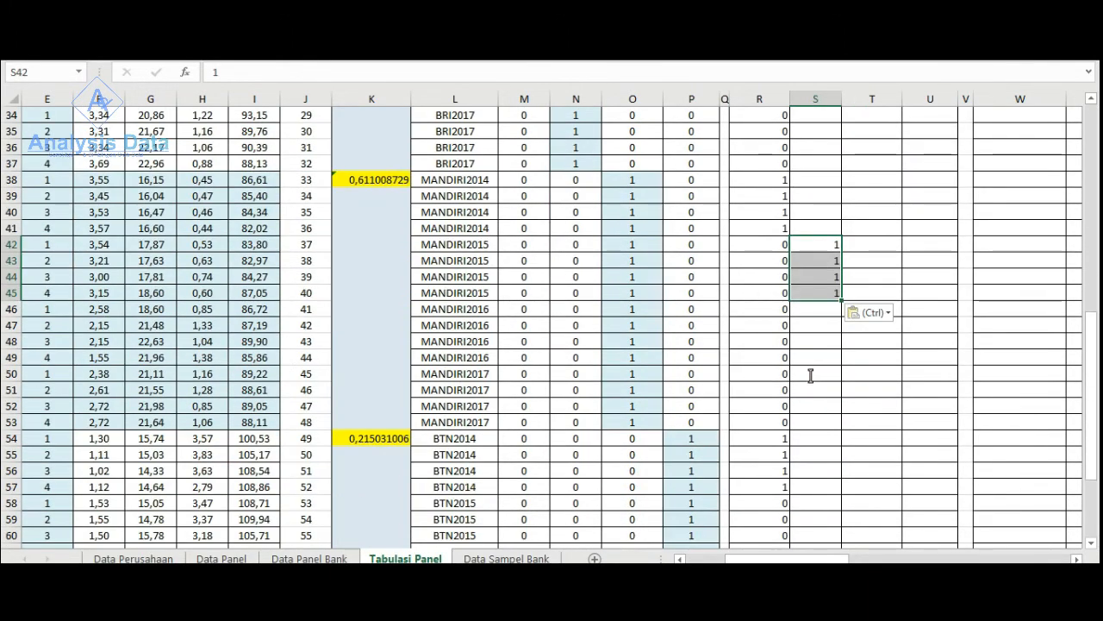
{"action": "scroll", "coordinate": [810, 375], "scroll_direction": "down", "scroll_amount": 2}
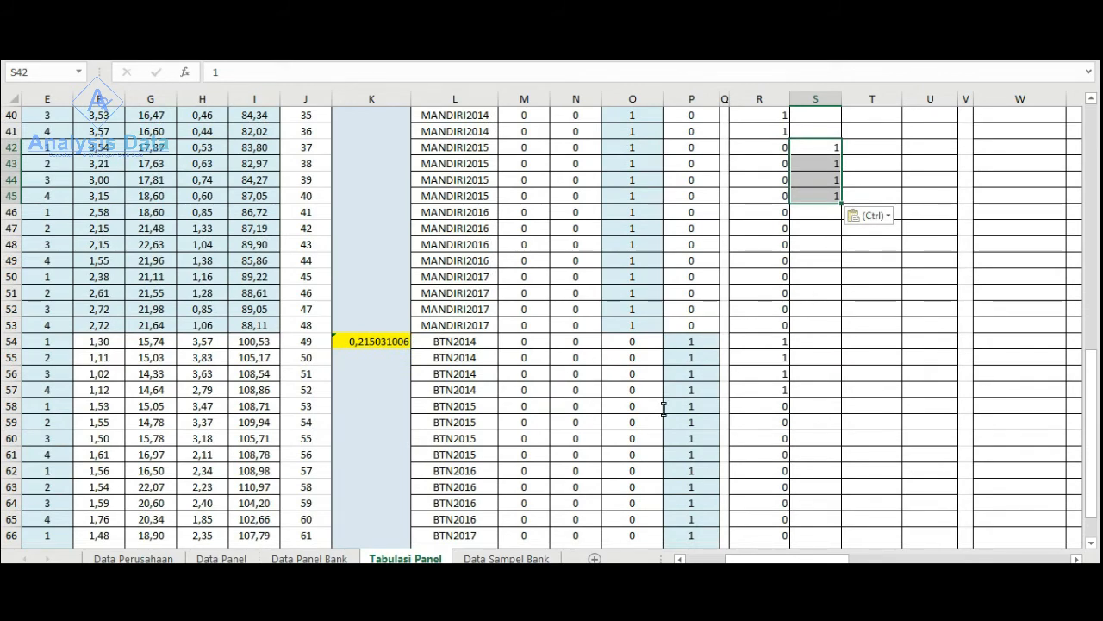
{"action": "left_click", "coordinate": [823, 403]}
{"action": "key", "text": "ctrl+v"}
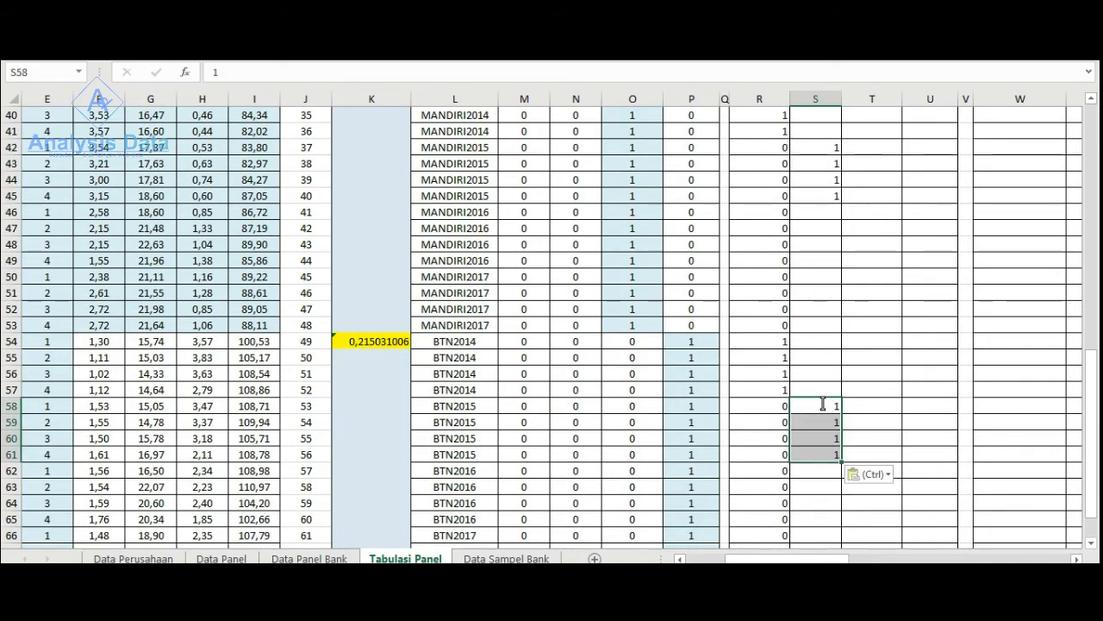
- Fill the Dumi2015 column with 0 for the BTN2016 and BTN2017 rows, S62:S69, from the adjacent Dumi2014 zeros
{"action": "scroll", "coordinate": [812, 422], "scroll_direction": "down", "scroll_amount": 2}
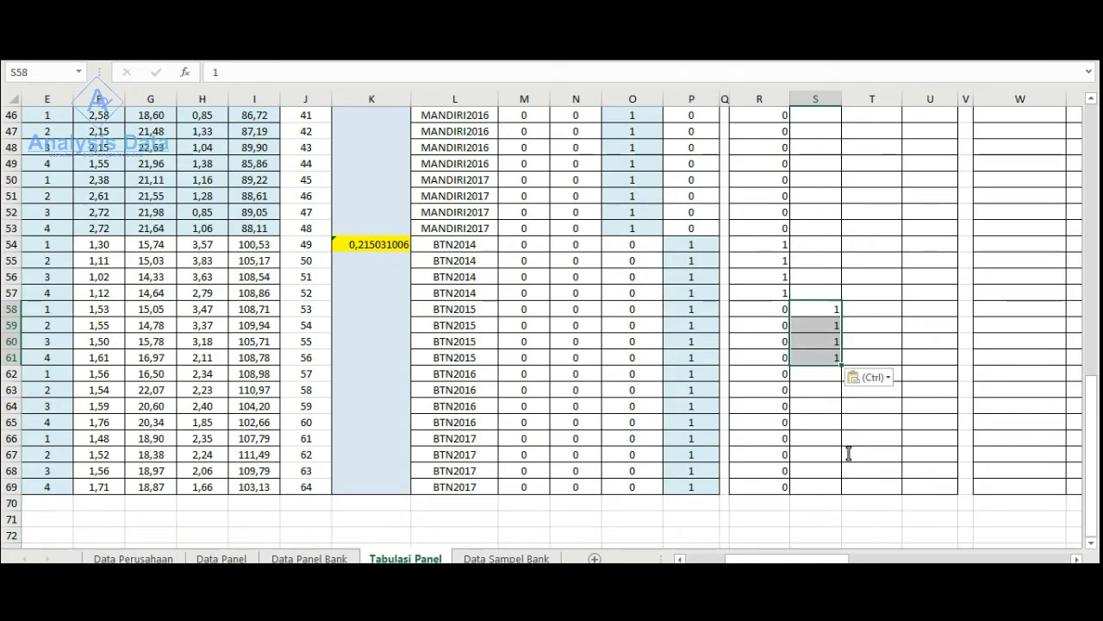
{"action": "scroll", "coordinate": [849, 455], "scroll_direction": "up", "scroll_amount": 9}
{"action": "scroll", "coordinate": [849, 455], "scroll_direction": "down", "scroll_amount": 6}
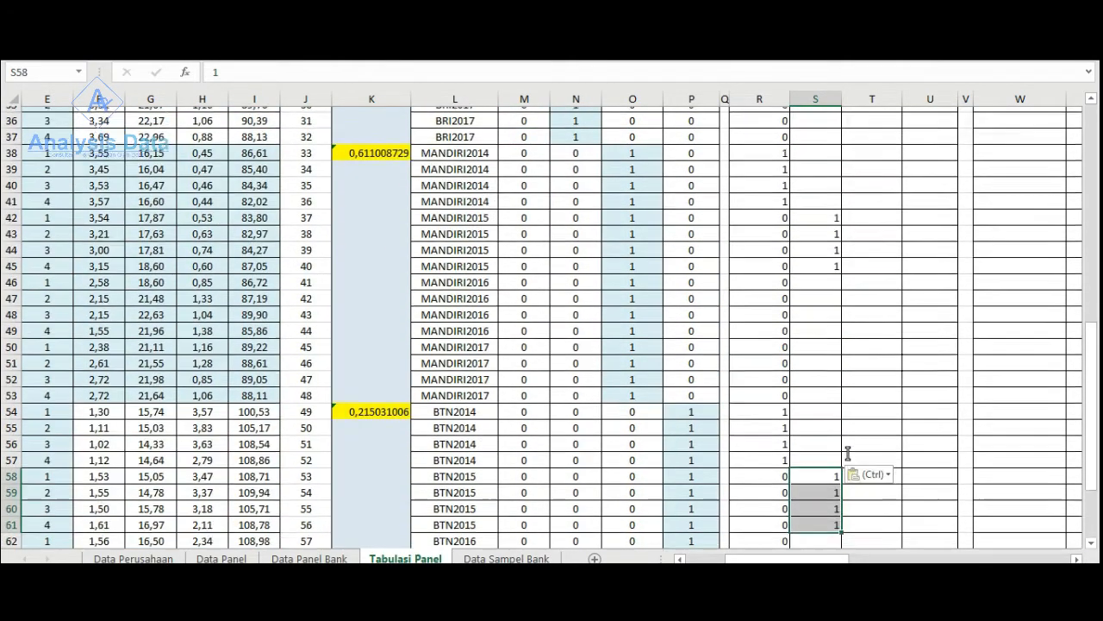
{"action": "scroll", "coordinate": [848, 455], "scroll_direction": "down", "scroll_amount": 3}
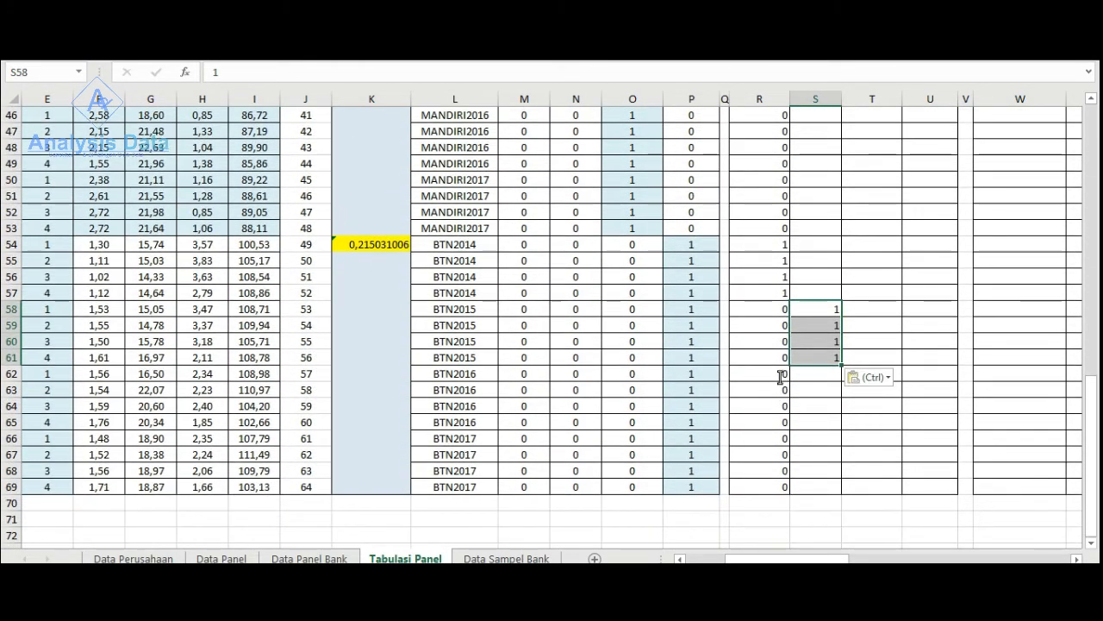
{"action": "left_click_drag", "start_coordinate": [780, 377], "coordinate": [838, 488]}
- Fill the Dumi2015 column with 0 for the MANDIRI2016, MANDIRI2017 and BTN2014 rows, S46:S57
{"action": "scroll", "coordinate": [793, 441], "scroll_direction": "up", "scroll_amount": 3}
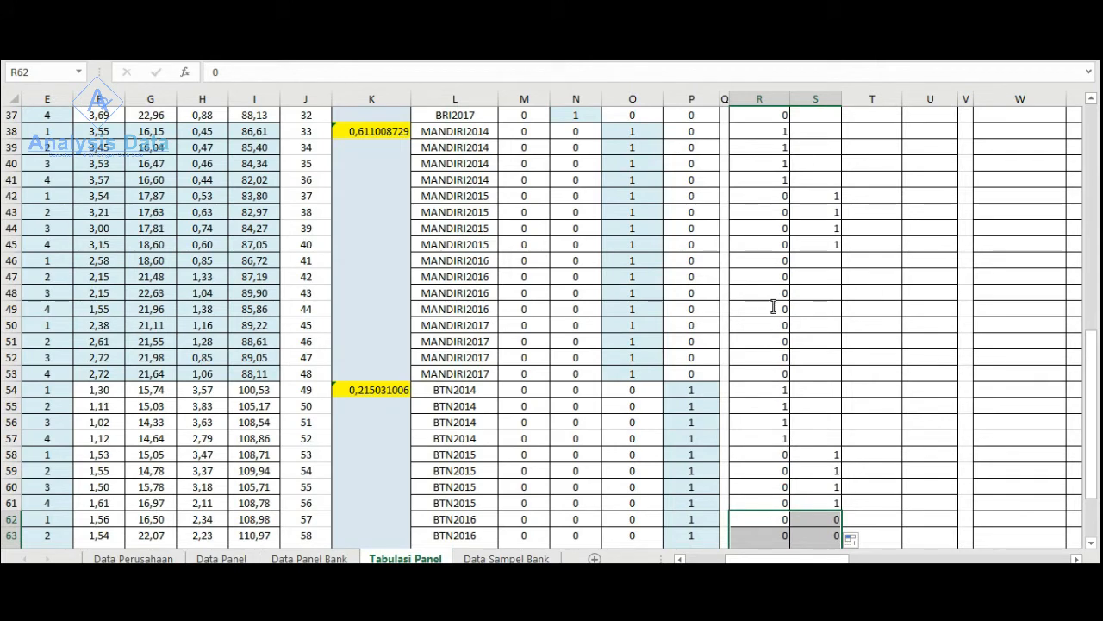
{"action": "left_click_drag", "start_coordinate": [780, 260], "coordinate": [832, 380]}
{"action": "left_click", "coordinate": [830, 379]}
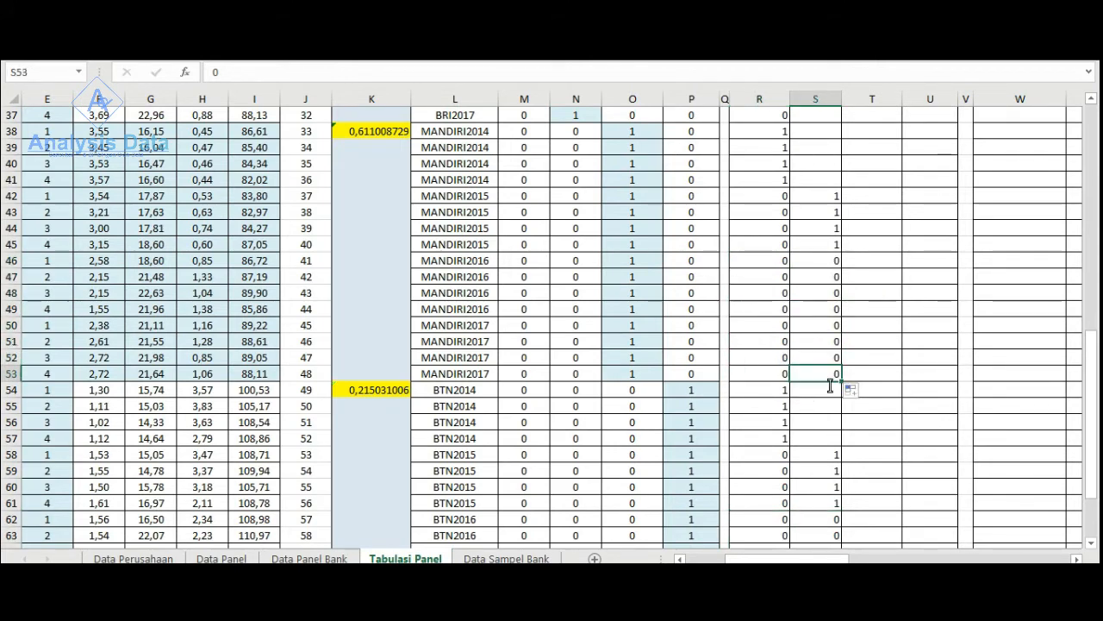
{"action": "left_click_drag", "start_coordinate": [835, 430], "coordinate": [837, 438]}
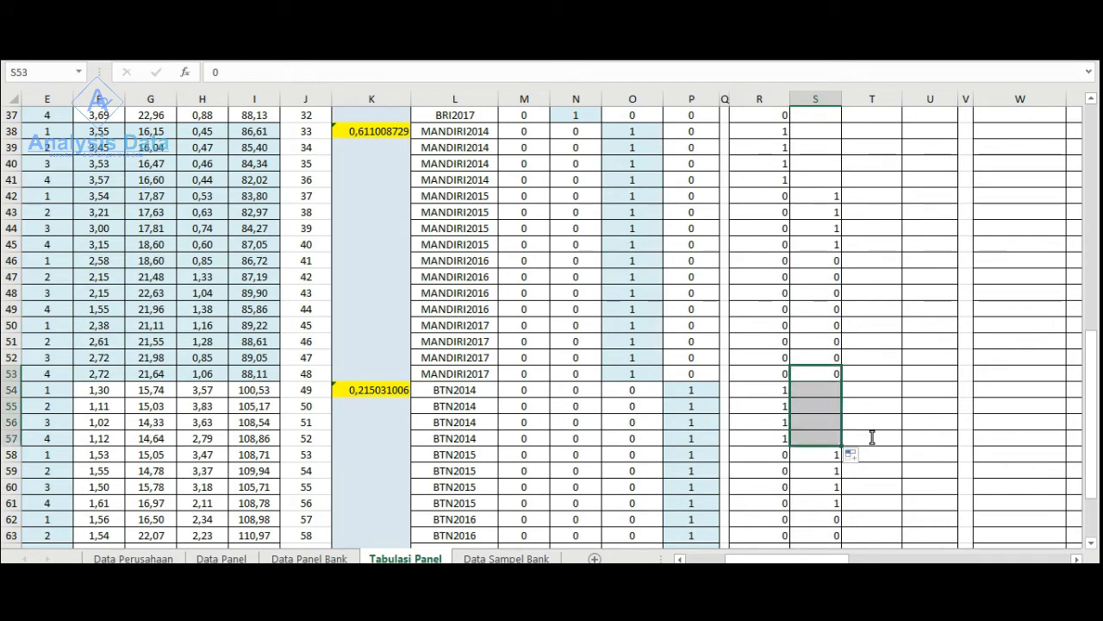
- Enter 0 in the Dumi2015 column for the BRI2016, BRI2017 and MANDIRI2014 rows, S30:S41
{"action": "key", "text": "ctrl+c"}
{"action": "scroll", "coordinate": [869, 430], "scroll_direction": "up", "scroll_amount": 6}
{"action": "left_click", "coordinate": [835, 297]}
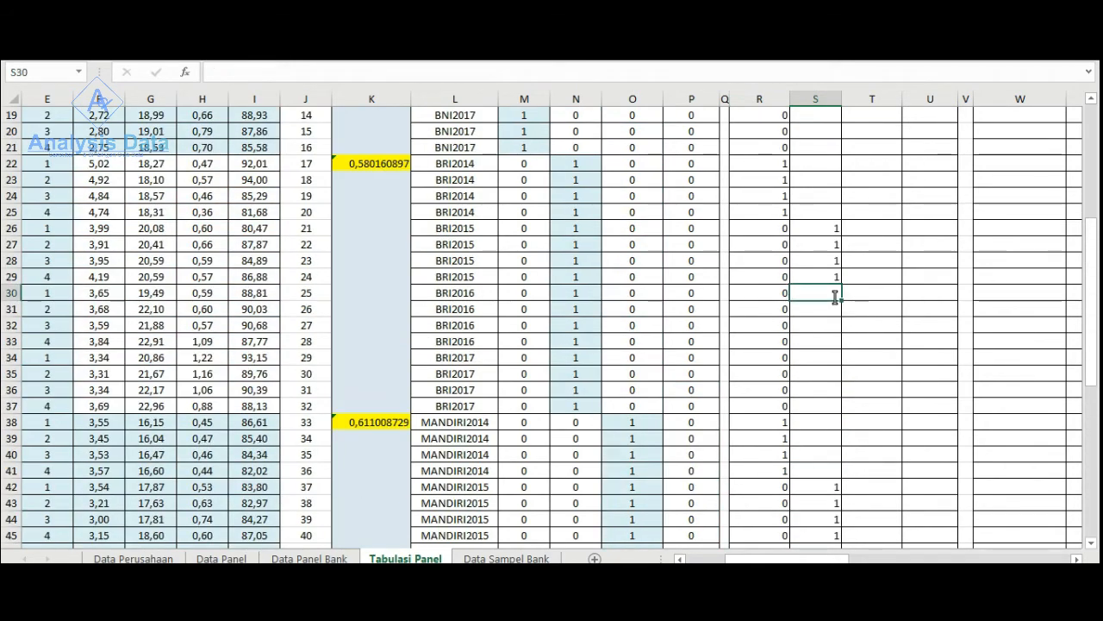
{"action": "type", "text": "0"}
{"action": "left_click_drag", "start_coordinate": [842, 299], "coordinate": [843, 484]}
{"action": "scroll", "coordinate": [849, 483], "scroll_direction": "up", "scroll_amount": 4}
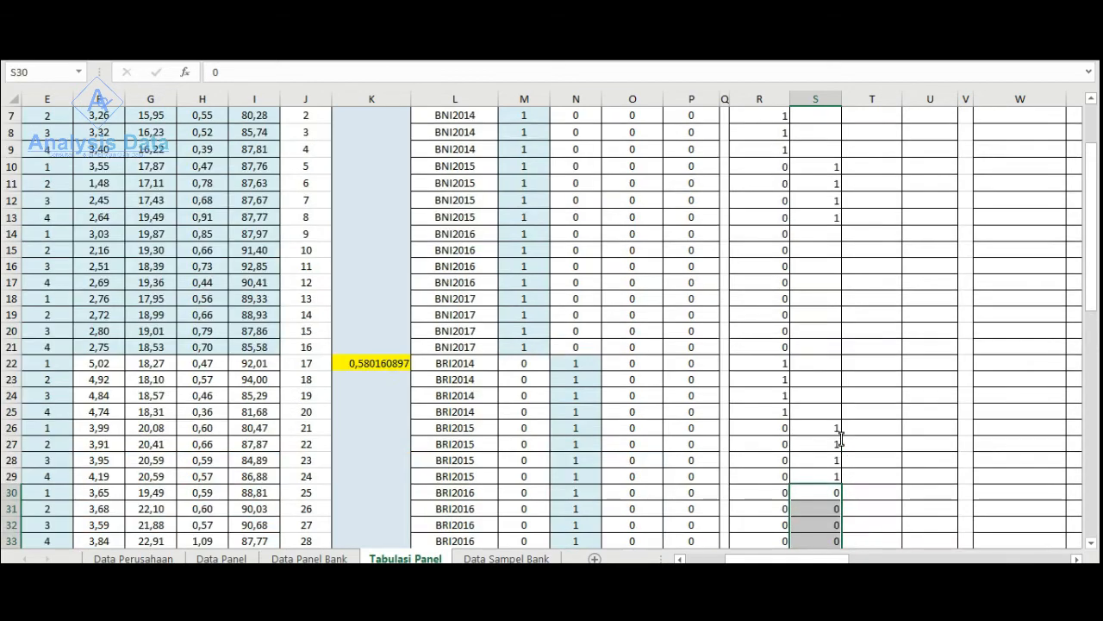
- Enter 0 in the Dumi2015 column for the BNI2016, BNI2017 and BRI2014 rows, S14:S25
{"action": "scroll", "coordinate": [841, 439], "scroll_direction": "up", "scroll_amount": 1}
{"action": "left_click", "coordinate": [824, 297]}
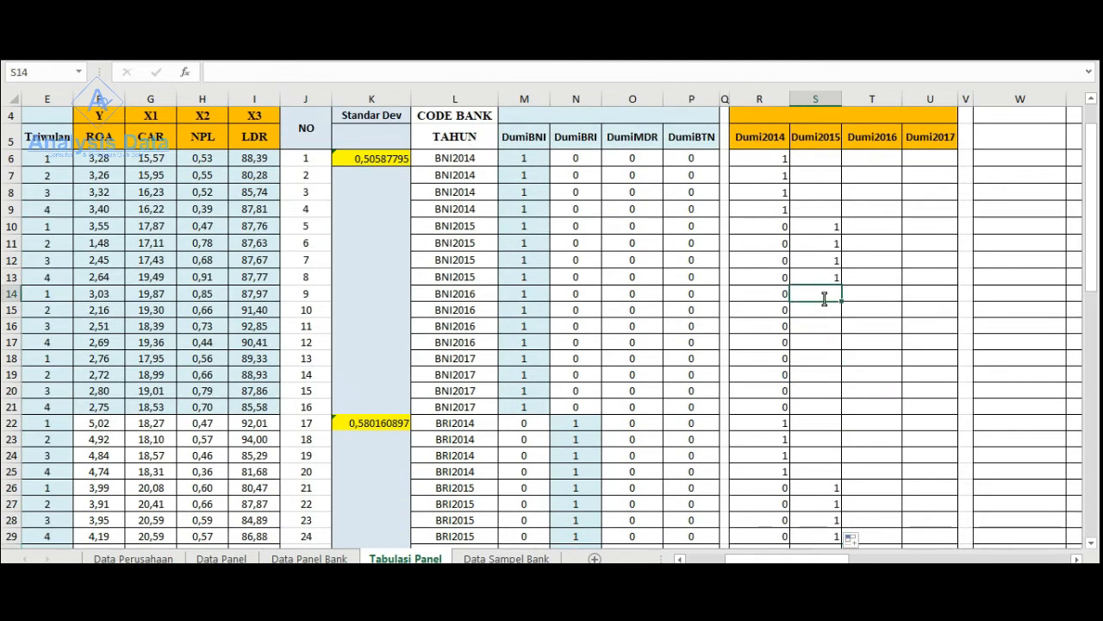
{"action": "type", "text": "0"}
{"action": "left_click_drag", "start_coordinate": [840, 298], "coordinate": [846, 474]}
- Enter 0 in the Dumi2015 column for the four BNI2014 rows, S6:S9
{"action": "scroll", "coordinate": [852, 397], "scroll_direction": "up", "scroll_amount": 1}
{"action": "scroll", "coordinate": [853, 390], "scroll_direction": "up", "scroll_amount": 1}
{"action": "left_click", "coordinate": [829, 219]}
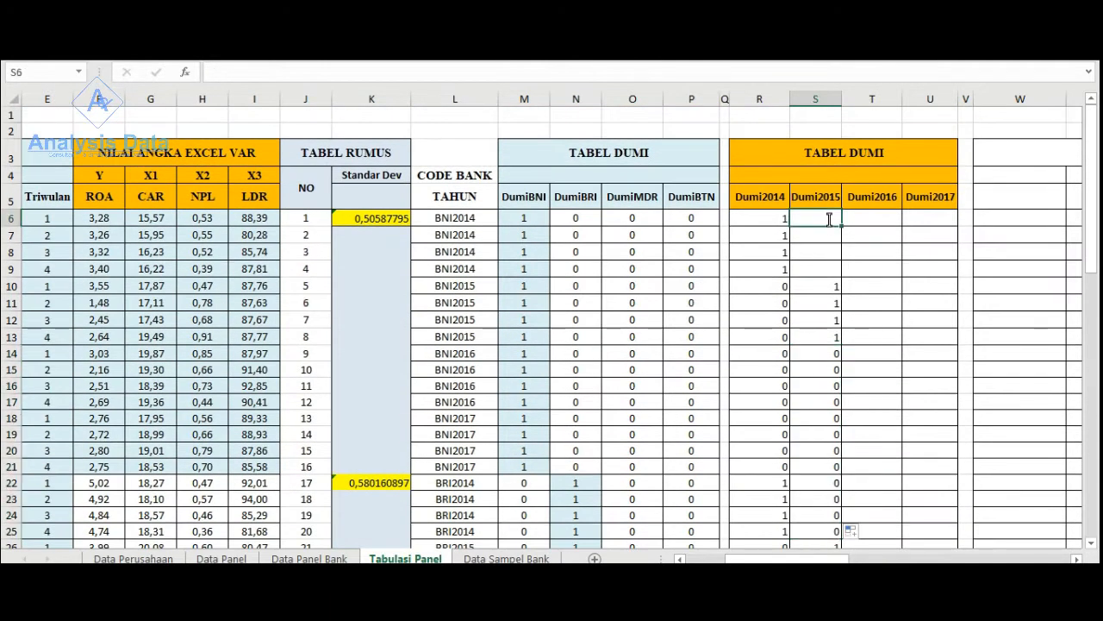
{"action": "type", "text": "0"}
{"action": "left_click_drag", "start_coordinate": [842, 226], "coordinate": [840, 278]}
{"action": "left_click", "coordinate": [897, 302]}
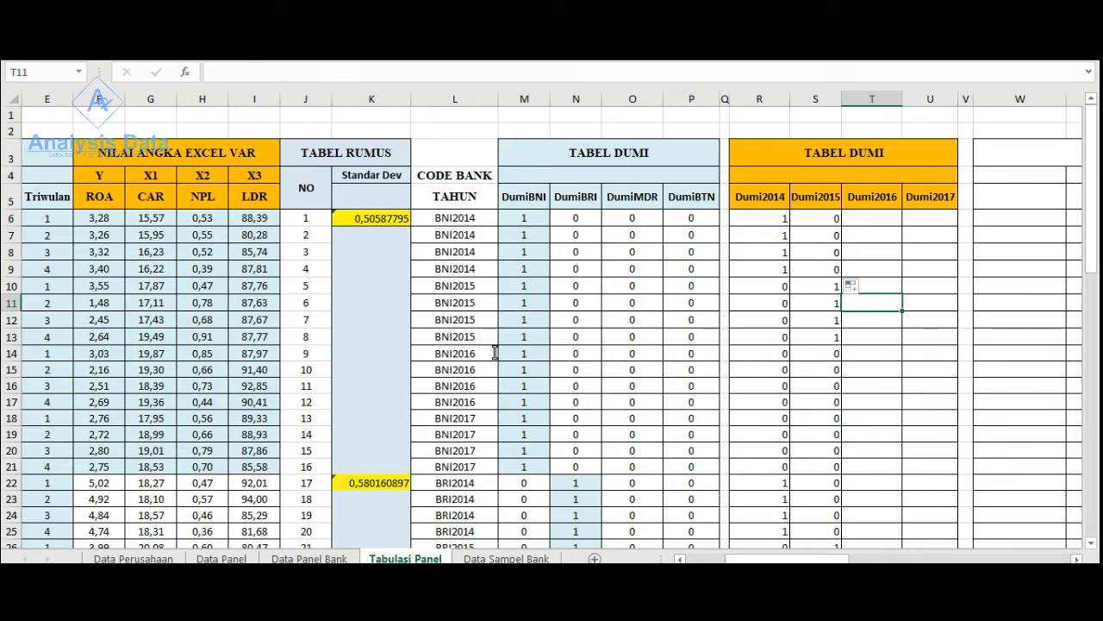
- Enter 1 in the Dumi2016 column for the four BNI2016 rows, T14:T17
{"action": "left_click", "coordinate": [851, 355]}
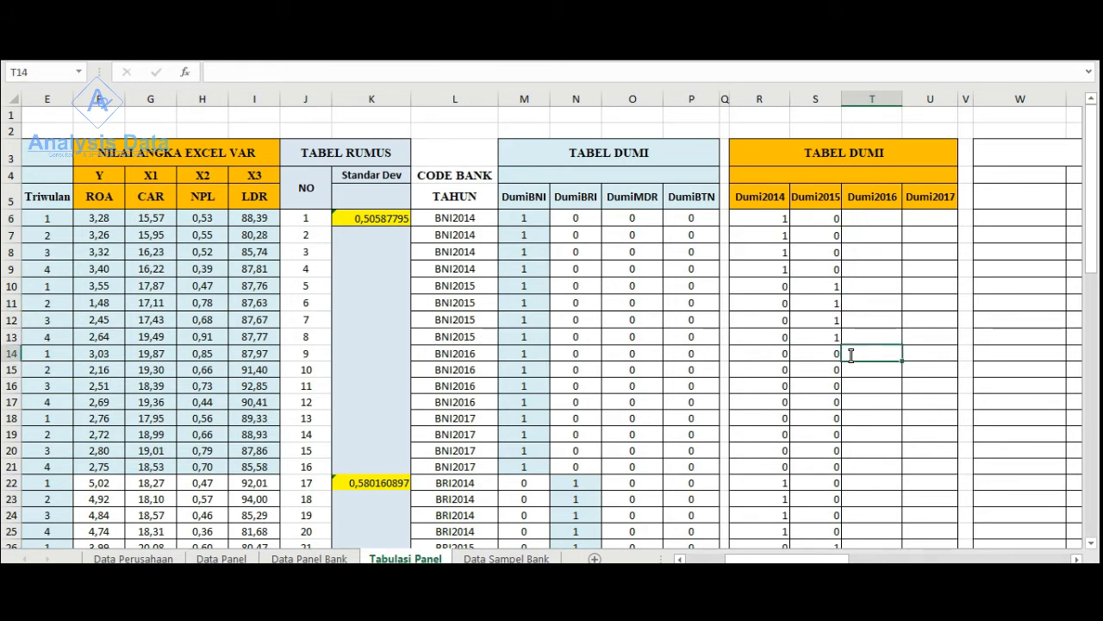
{"action": "type", "text": "1"}
{"action": "left_click_drag", "start_coordinate": [899, 362], "coordinate": [899, 410]}
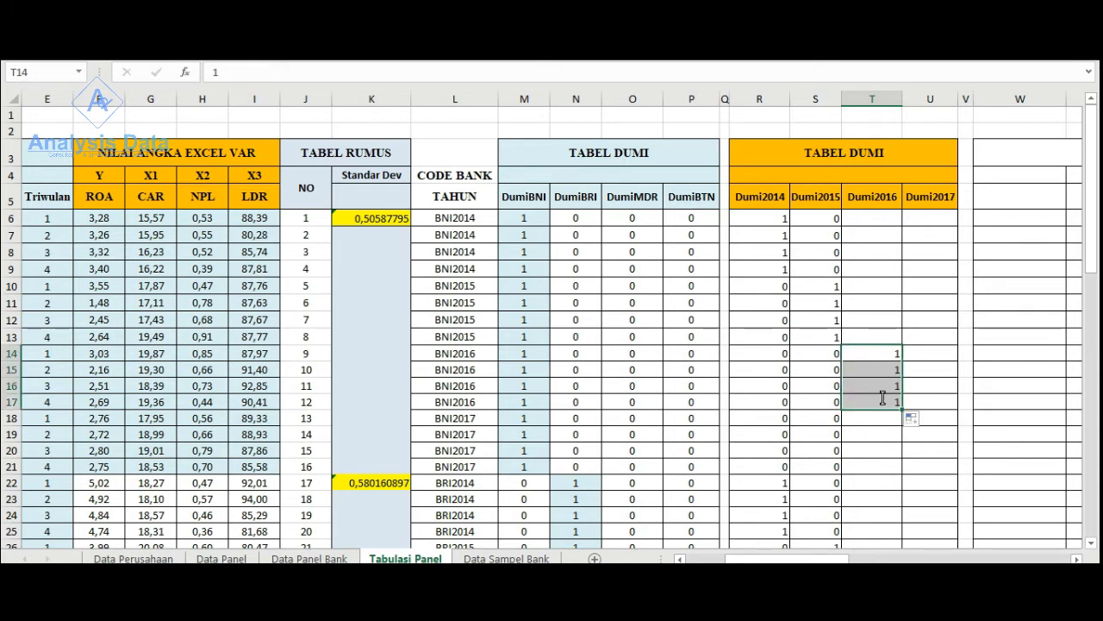
- Copy the ones in T14:T17 to the four BRI2016 rows of the Dumi2016 column, T30:T33
{"action": "key", "text": "ctrl+c"}
{"action": "scroll", "coordinate": [860, 401], "scroll_direction": "down", "scroll_amount": 3}
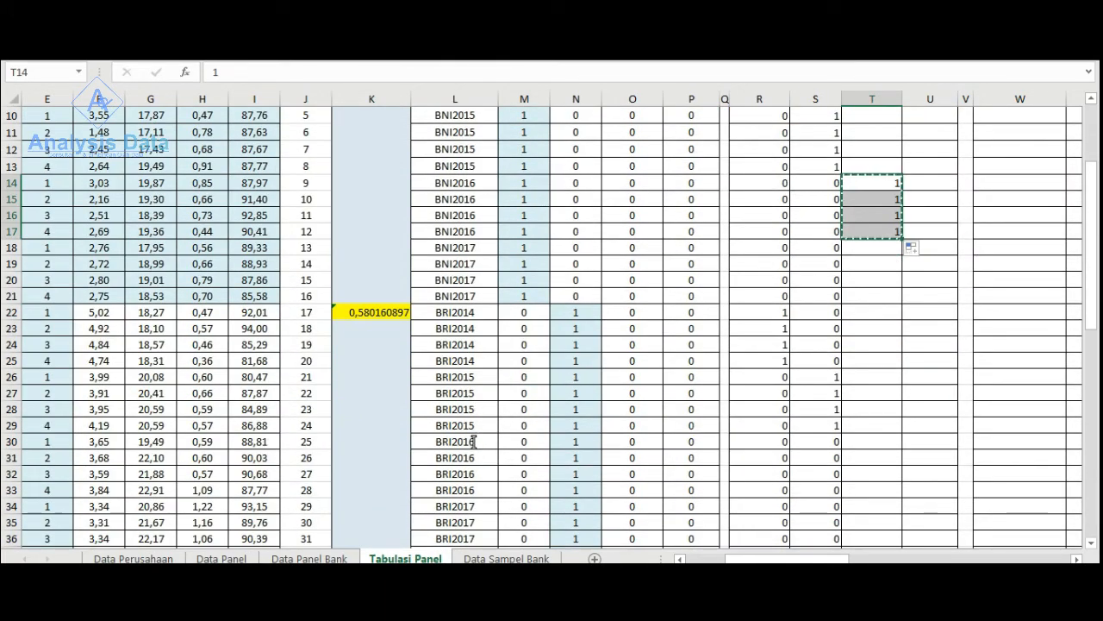
{"action": "left_click", "coordinate": [859, 443]}
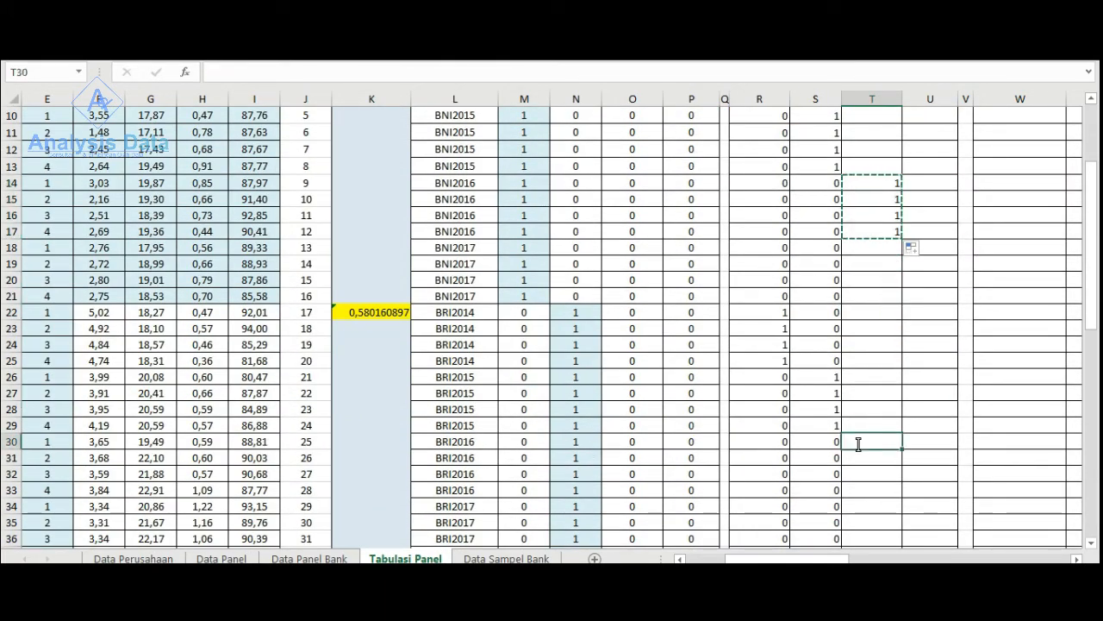
{"action": "key", "text": "ctrl+v"}
{"action": "scroll", "coordinate": [853, 443], "scroll_direction": "down", "scroll_amount": 6}
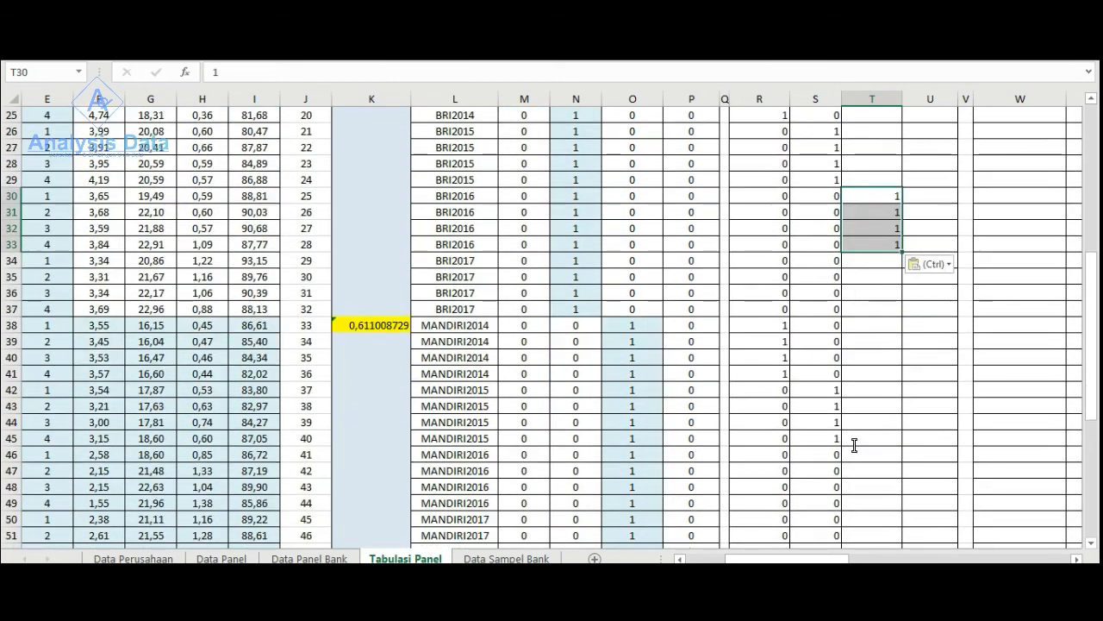
{"action": "scroll", "coordinate": [844, 444], "scroll_direction": "down", "scroll_amount": 1}
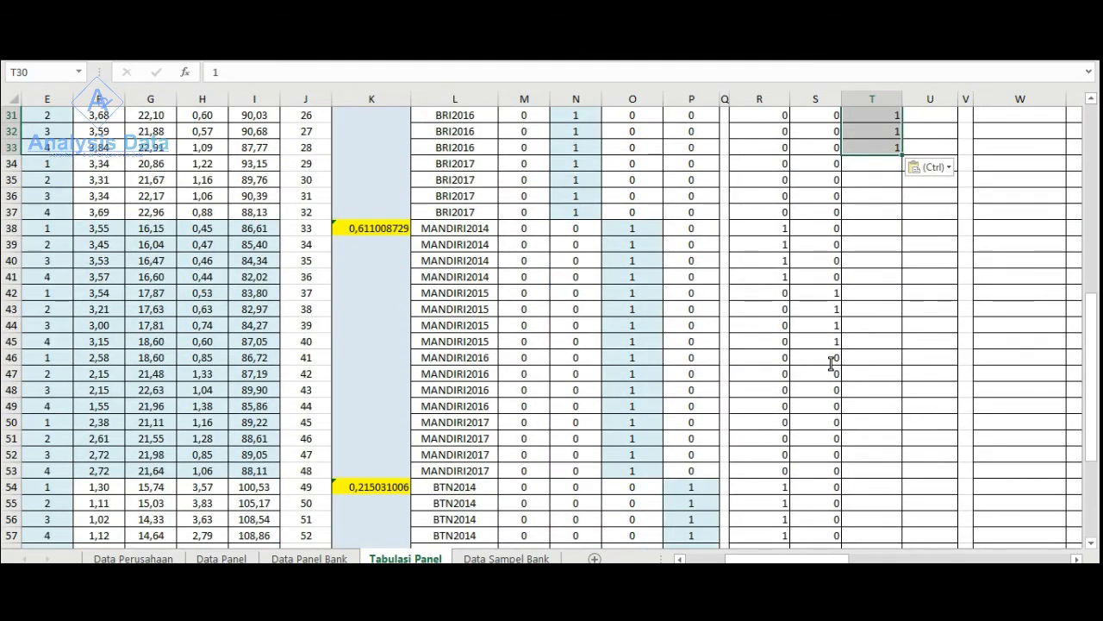
- Copy the ones to the MANDIRI2016 and BTN2016 rows of the Dumi2016 column, T46:T49 and T62:T65
{"action": "left_click", "coordinate": [861, 357]}
{"action": "key", "text": "ctrl+v"}
{"action": "scroll", "coordinate": [828, 385], "scroll_direction": "down", "scroll_amount": 2}
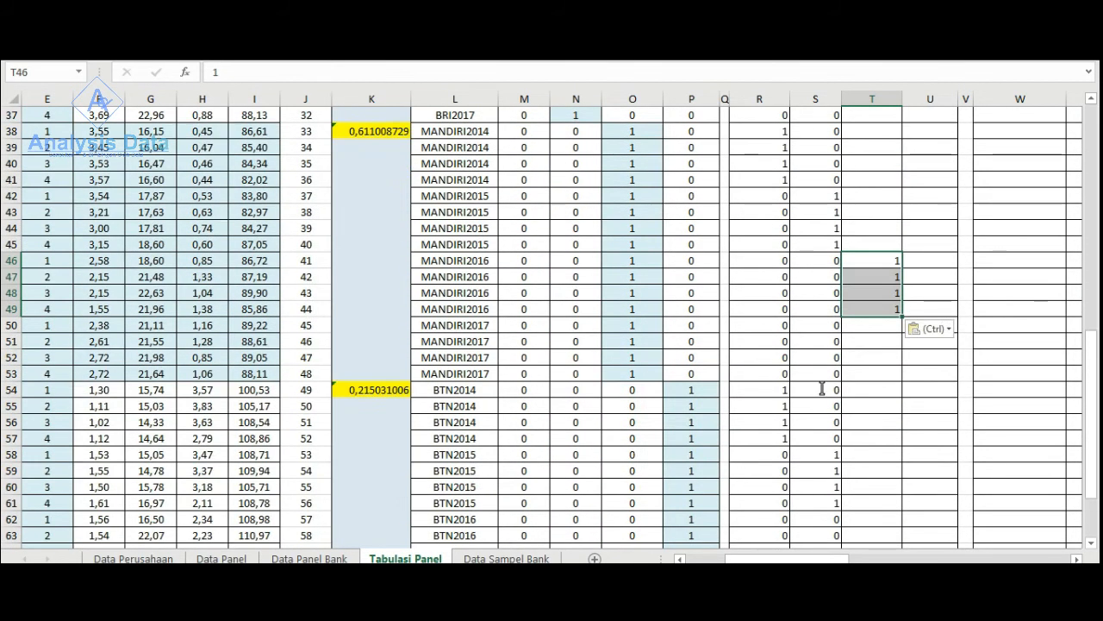
{"action": "scroll", "coordinate": [491, 387], "scroll_direction": "down", "scroll_amount": 2}
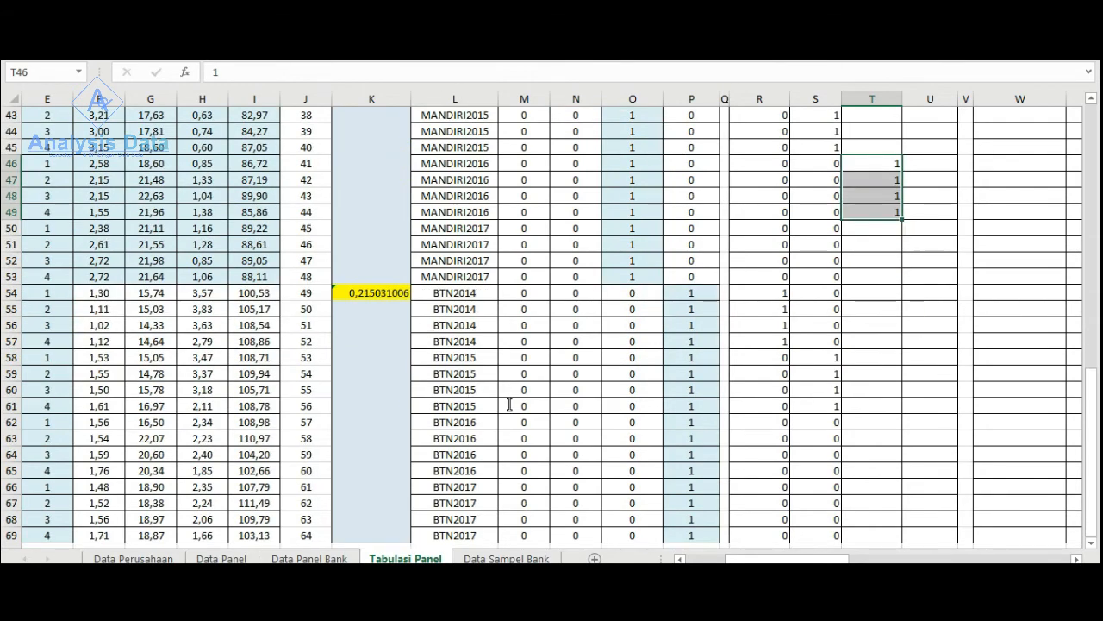
{"action": "scroll", "coordinate": [495, 388], "scroll_direction": "down", "scroll_amount": 1}
{"action": "left_click", "coordinate": [870, 375]}
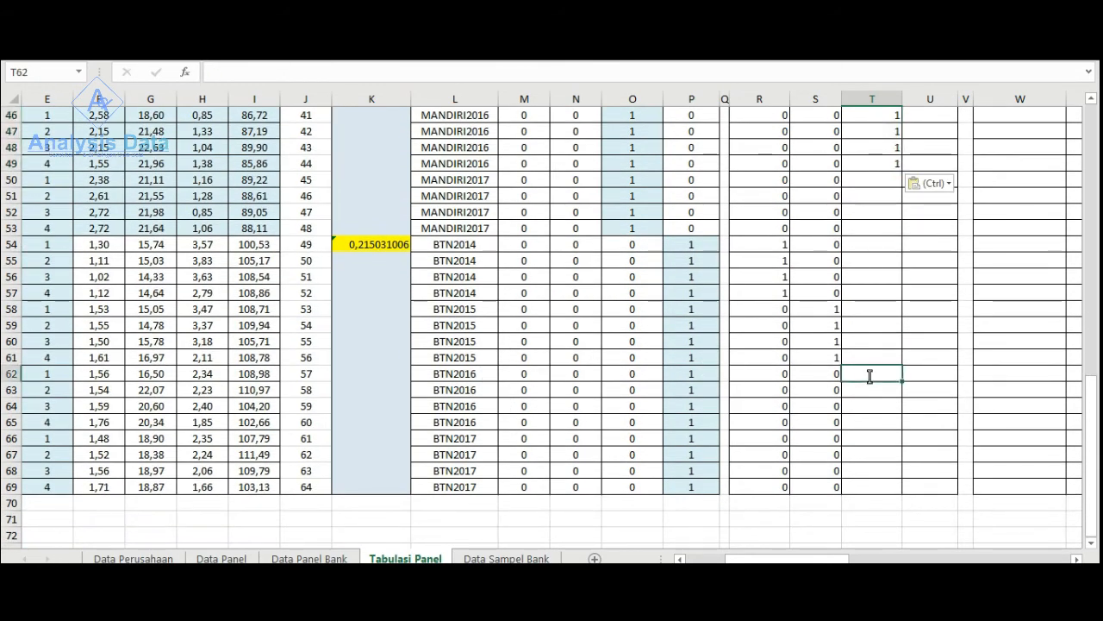
{"action": "key", "text": "ctrl+v"}
{"action": "scroll", "coordinate": [849, 422], "scroll_direction": "down", "scroll_amount": 1}
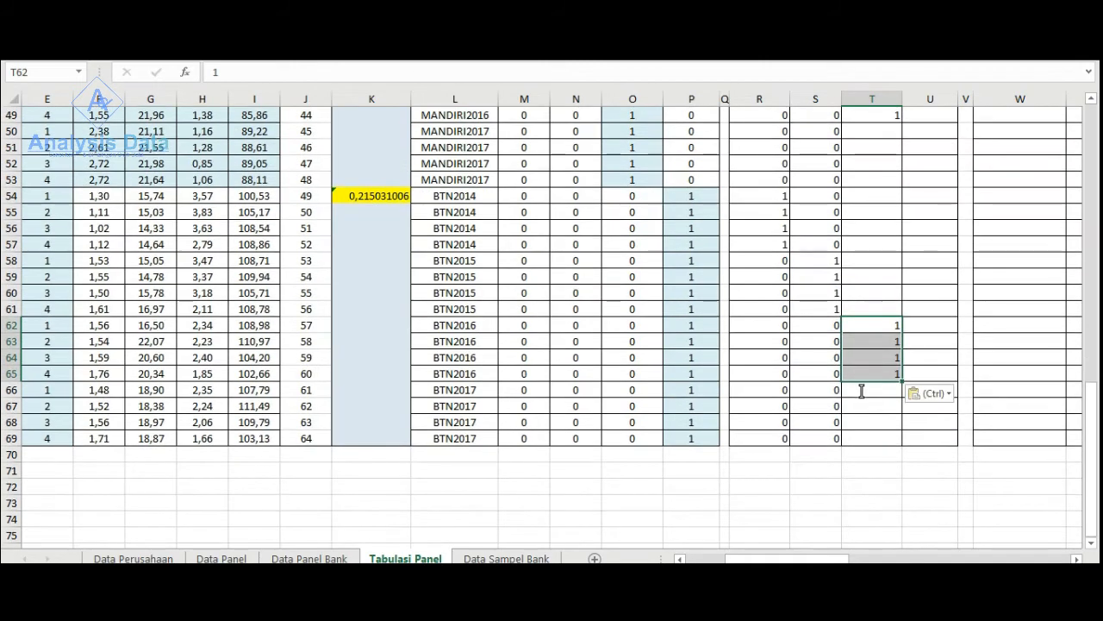
- Enter 0 in the Dumi2016 column for the BTN2017 rows, T66:T69, and for the MANDIRI2017 to BTN2015 rows, T50:T61
{"action": "left_click", "coordinate": [854, 391]}
{"action": "left_click_drag", "start_coordinate": [829, 393], "coordinate": [905, 444]}
{"action": "scroll", "coordinate": [862, 379], "scroll_direction": "up", "scroll_amount": 2}
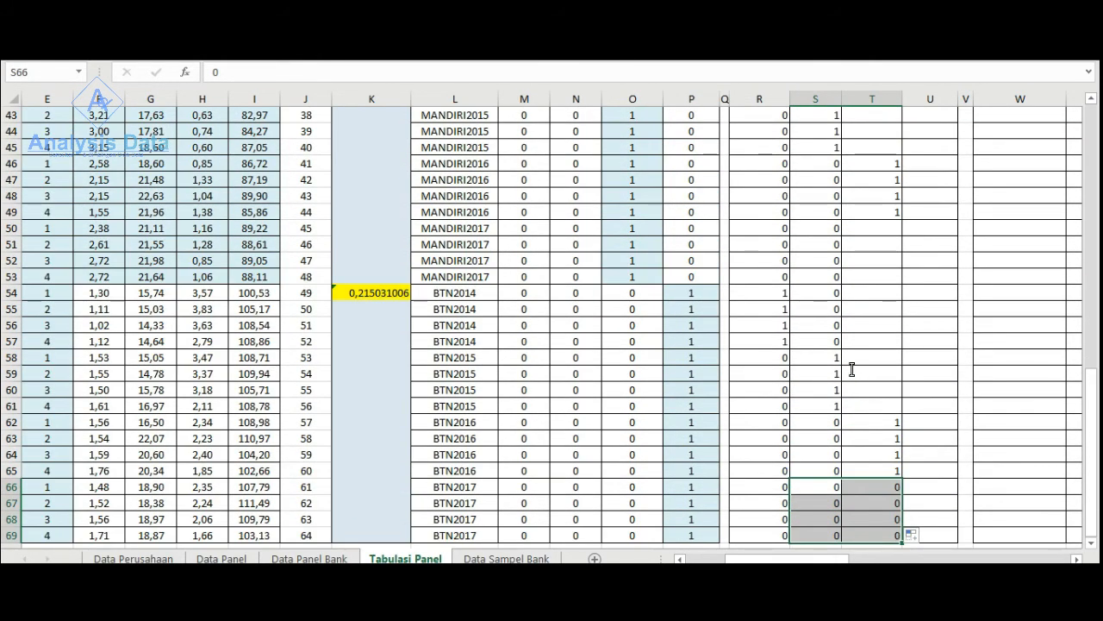
{"action": "left_click", "coordinate": [824, 229]}
{"action": "left_click_drag", "start_coordinate": [841, 240], "coordinate": [896, 412]}
{"action": "left_click", "coordinate": [888, 231]}
- Enter 0 in the Dumi2016 column for the BRI2017, MANDIRI2014 and MANDIRI2015 rows, T34:T45
{"action": "scroll", "coordinate": [852, 376], "scroll_direction": "up", "scroll_amount": 4}
{"action": "scroll", "coordinate": [851, 376], "scroll_direction": "up", "scroll_amount": 4}
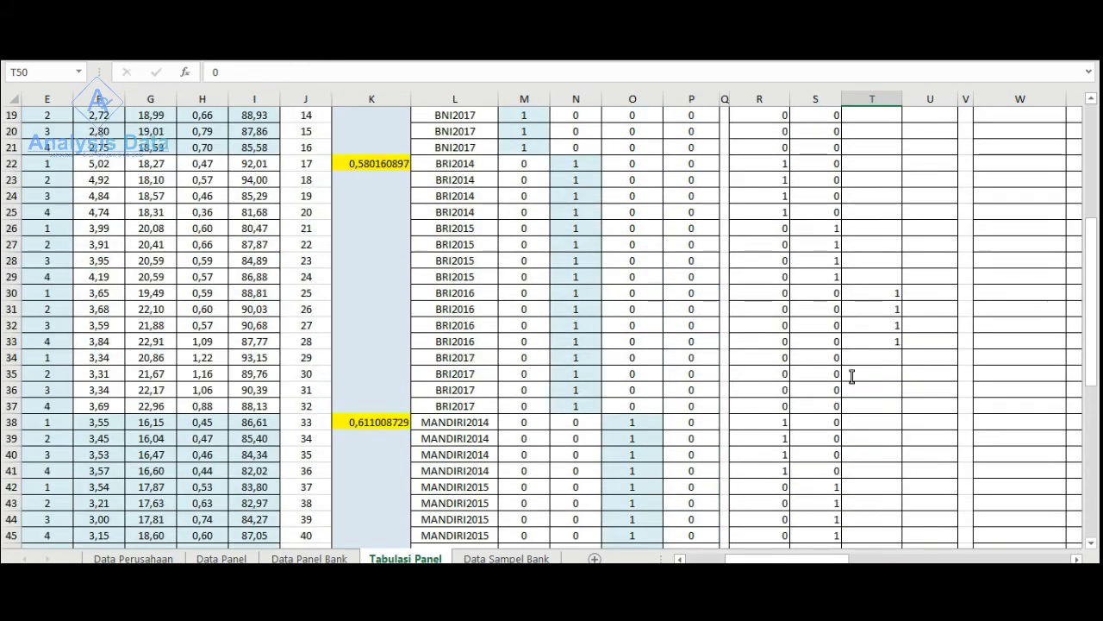
{"action": "scroll", "coordinate": [835, 316], "scroll_direction": "down", "scroll_amount": 2}
{"action": "left_click", "coordinate": [820, 261]}
{"action": "left_click_drag", "start_coordinate": [840, 268], "coordinate": [901, 431]}
{"action": "left_click", "coordinate": [896, 289]}
{"action": "left_click", "coordinate": [892, 267]}
- Enter 0 in the Dumi2016 column for the BNI2017, BRI2014 and BRI2015 rows, T18:T29
{"action": "scroll", "coordinate": [880, 389], "scroll_direction": "up", "scroll_amount": 4}
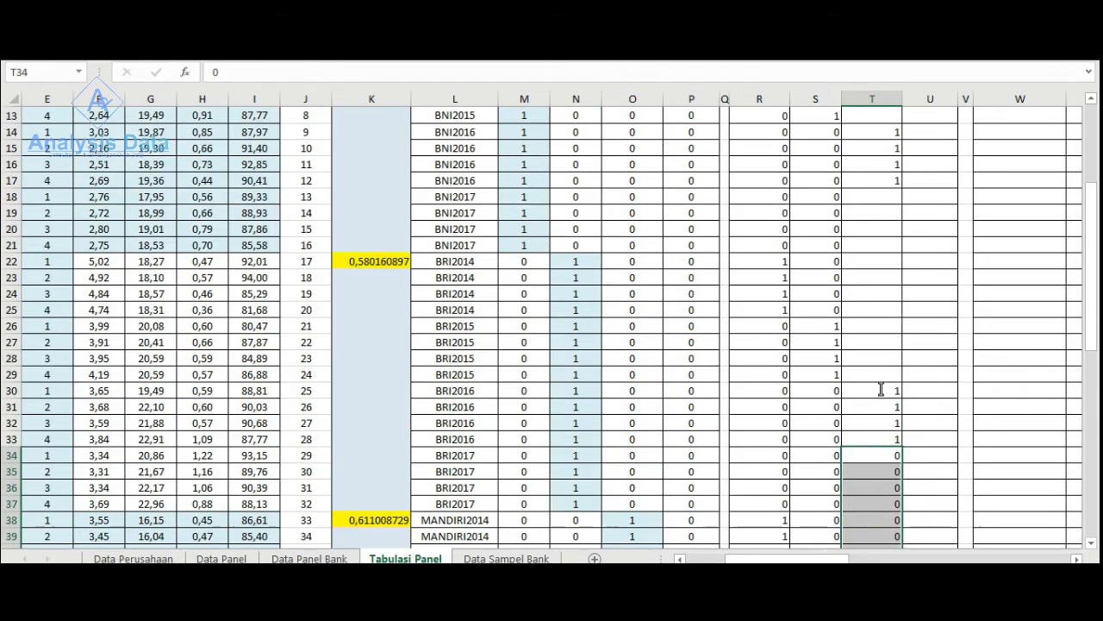
{"action": "left_click", "coordinate": [833, 194]}
{"action": "left_click_drag", "start_coordinate": [841, 204], "coordinate": [896, 379]}
{"action": "left_click", "coordinate": [875, 202]}
{"action": "left_click", "coordinate": [896, 216]}
- Enter 0 in the Dumi2016 column for the BNI2014 and BNI2015 rows, T6:T13
{"action": "scroll", "coordinate": [896, 362], "scroll_direction": "up", "scroll_amount": 4}
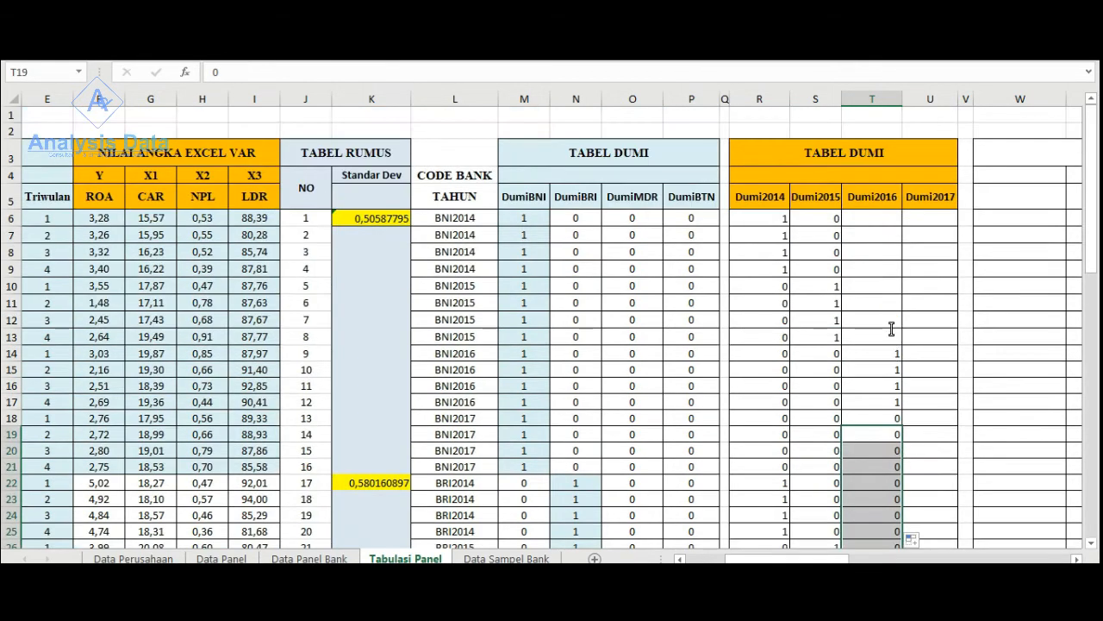
{"action": "left_click", "coordinate": [892, 221]}
{"action": "type", "text": "0"}
{"action": "left_click_drag", "start_coordinate": [902, 226], "coordinate": [899, 345]}
{"action": "left_click", "coordinate": [867, 337]}
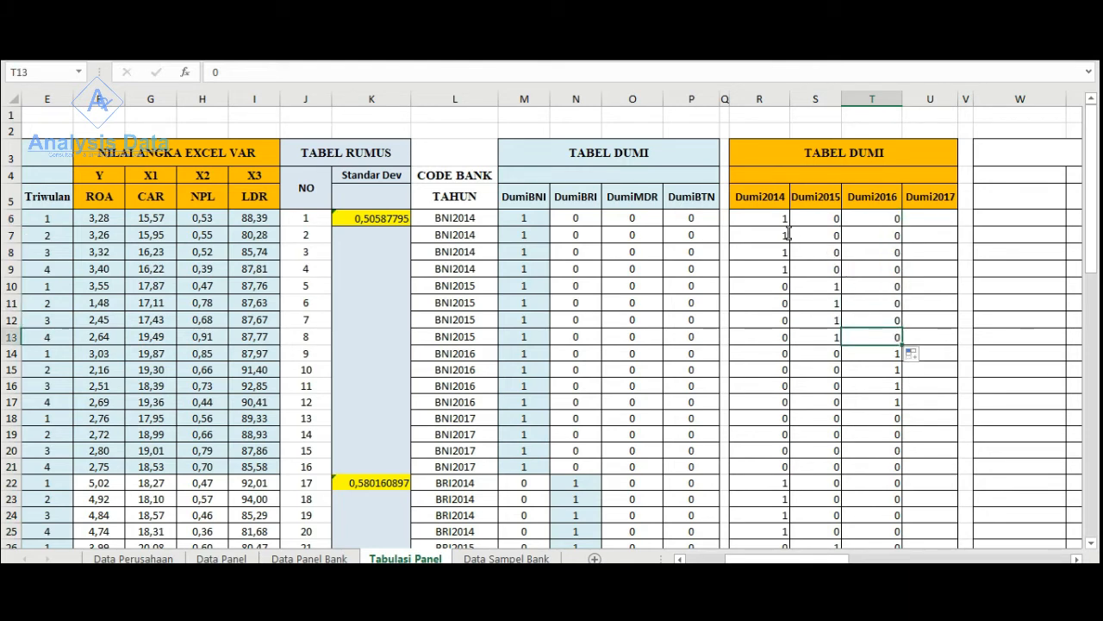
- Center the contents of the Dumi2014, Dumi2015 and Dumi2016 columns, R to T
{"action": "left_click_drag", "start_coordinate": [764, 97], "coordinate": [872, 97]}
{"action": "left_click", "coordinate": [95, 43]}
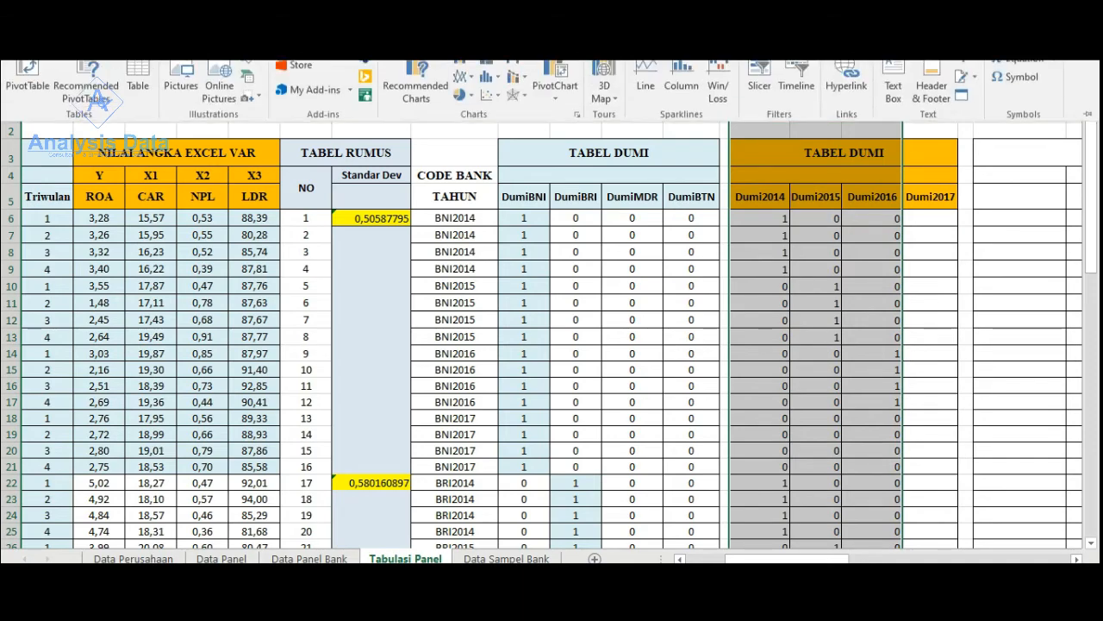
{"action": "double_click", "coordinate": [58, 43]}
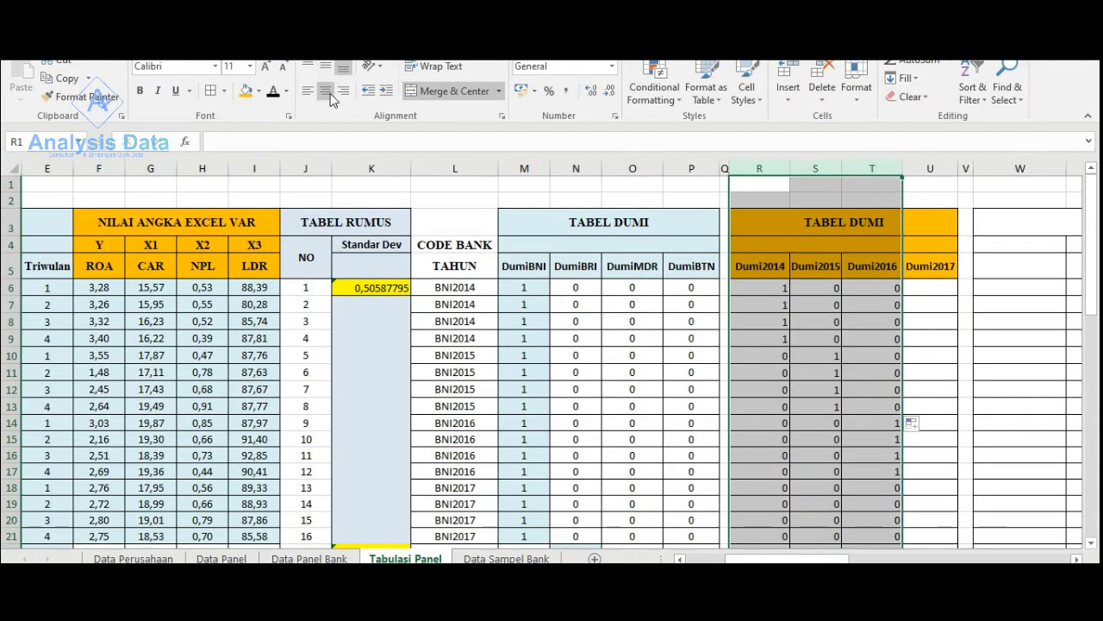
{"action": "left_click", "coordinate": [326, 90]}
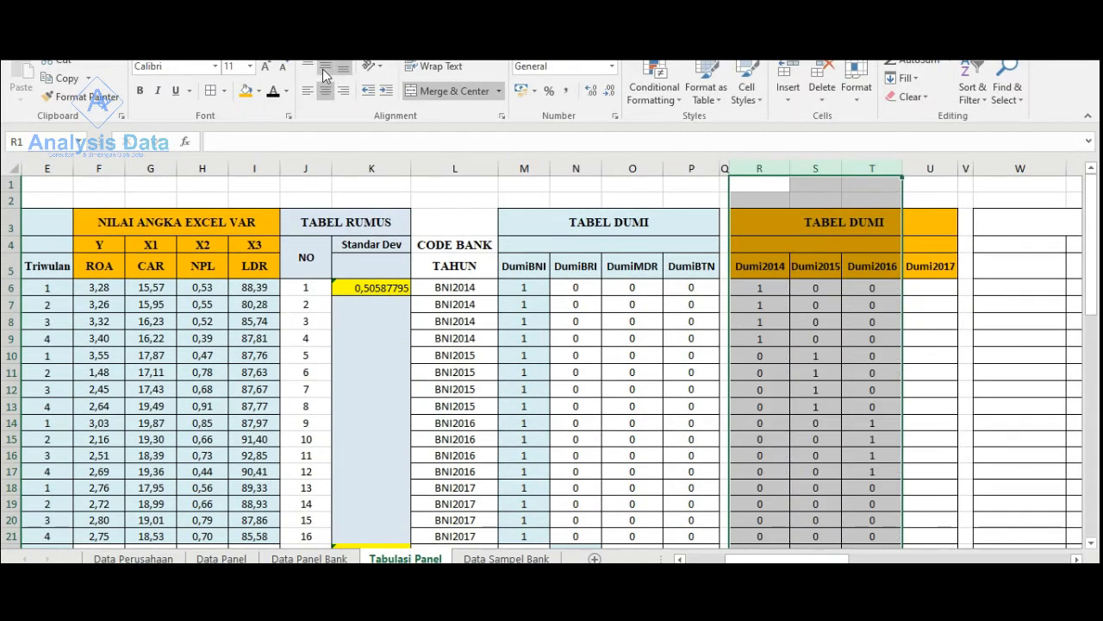
{"action": "left_click", "coordinate": [1087, 120]}
- Enter 0 in the Dumi2017 column for the BNI2014, BNI2015 and BNI2016 rows, U6:U17
{"action": "scroll", "coordinate": [859, 252], "scroll_direction": "down", "scroll_amount": 1}
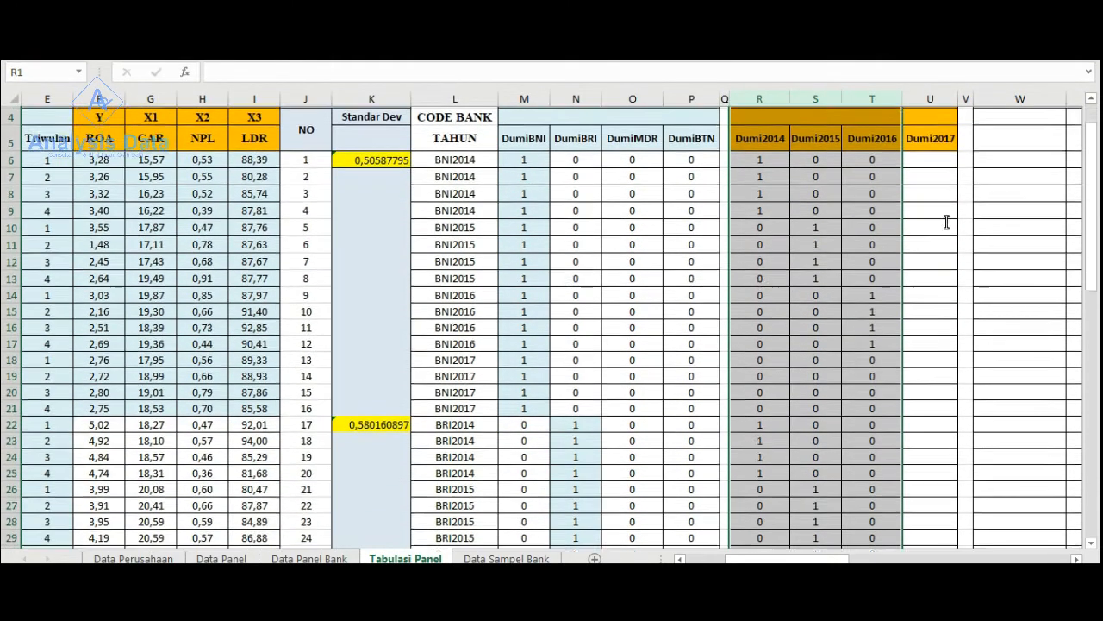
{"action": "left_click", "coordinate": [921, 156]}
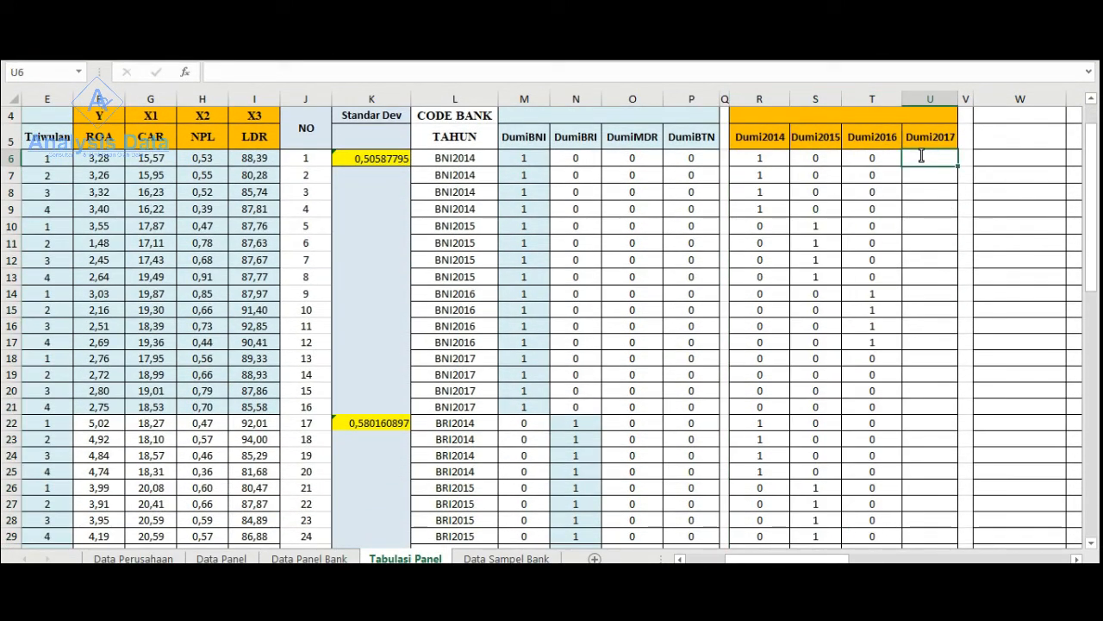
{"action": "type", "text": "0"}
{"action": "key", "text": "ctrl+Return"}
{"action": "left_click_drag", "start_coordinate": [957, 166], "coordinate": [931, 349]}
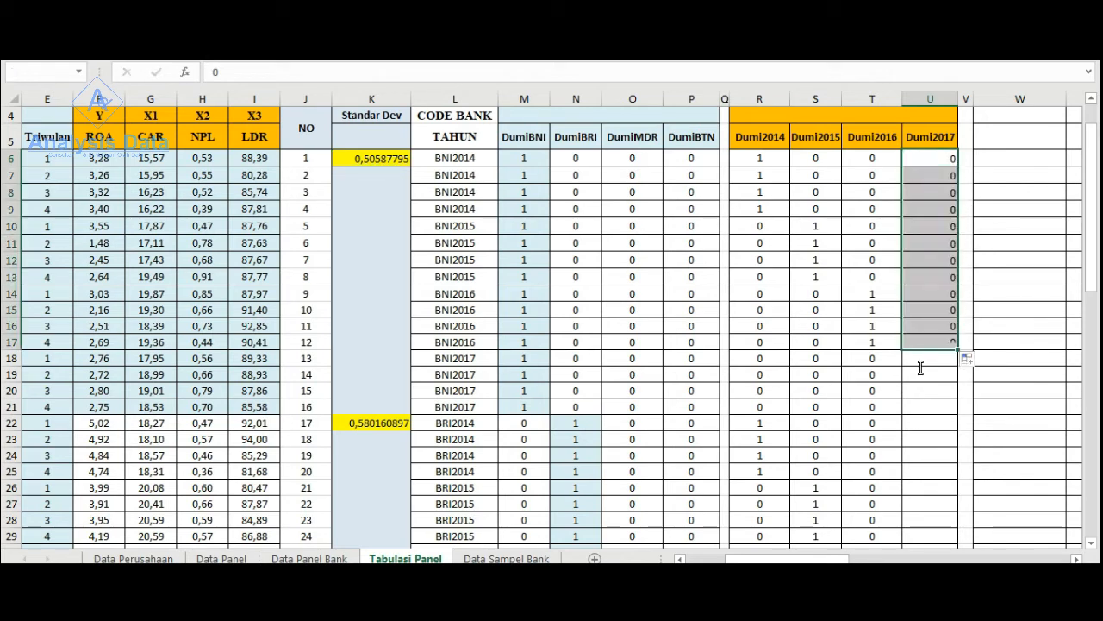
- Enter 1 in the Dumi2017 column for the four BNI2017 rows, U18:U21
{"action": "left_click", "coordinate": [921, 361]}
{"action": "type", "text": "1"}
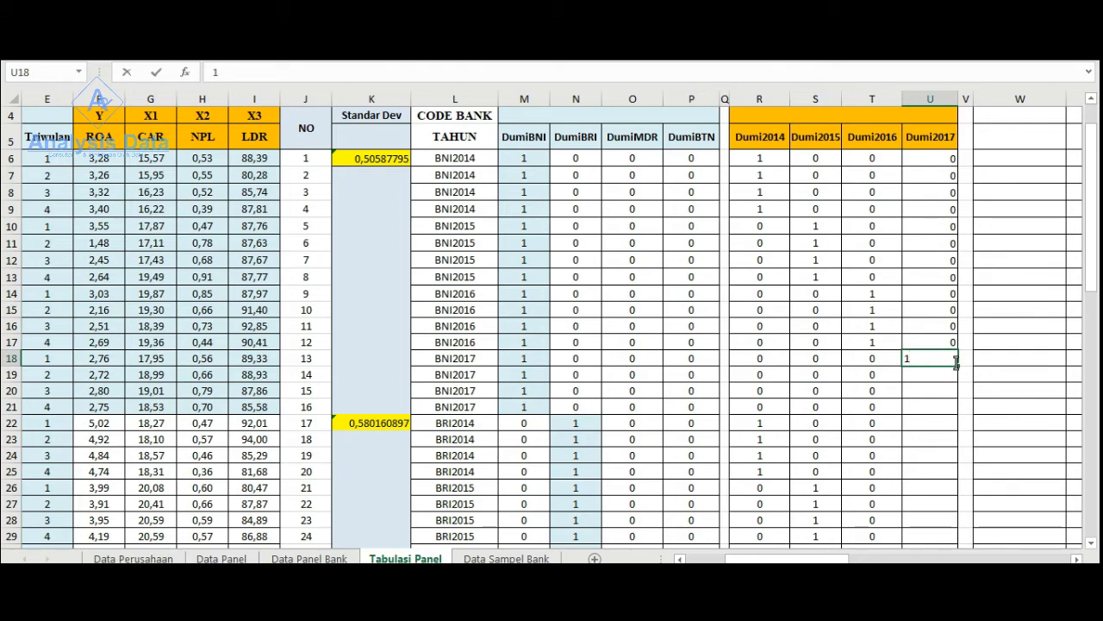
{"action": "key", "text": "ctrl+Return"}
{"action": "left_click_drag", "start_coordinate": [957, 368], "coordinate": [931, 410]}
- Enter 0 in the Dumi2017 column for the BRI2014, BRI2015 and BRI2016 rows, U22:U33
{"action": "scroll", "coordinate": [918, 397], "scroll_direction": "down", "scroll_amount": 3}
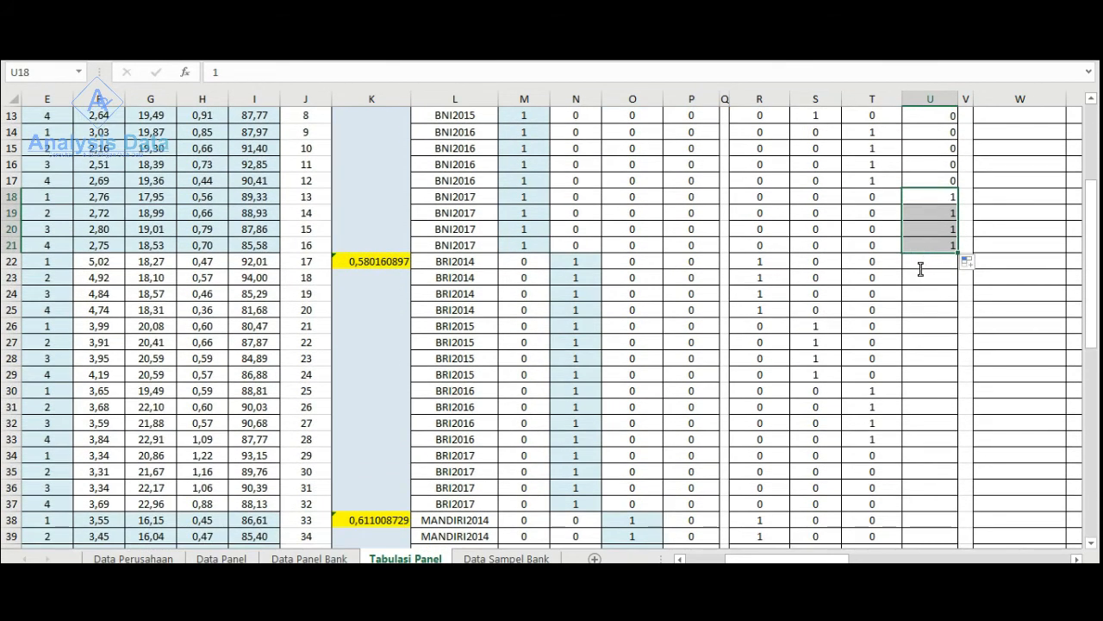
{"action": "left_click", "coordinate": [920, 268]}
{"action": "type", "text": "0"}
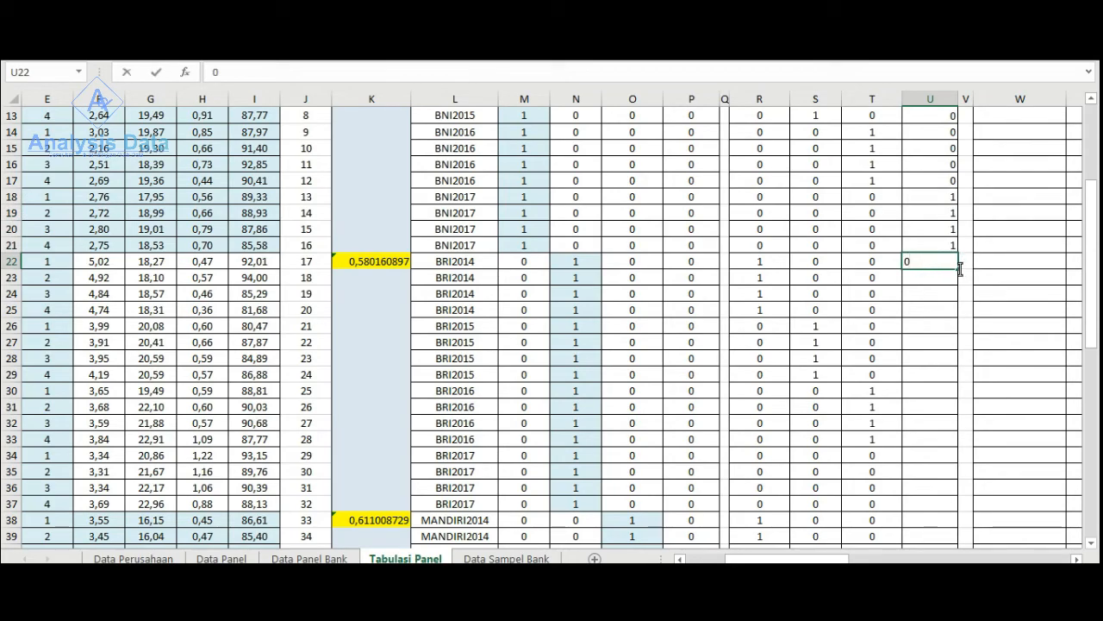
{"action": "left_click_drag", "start_coordinate": [957, 268], "coordinate": [919, 374]}
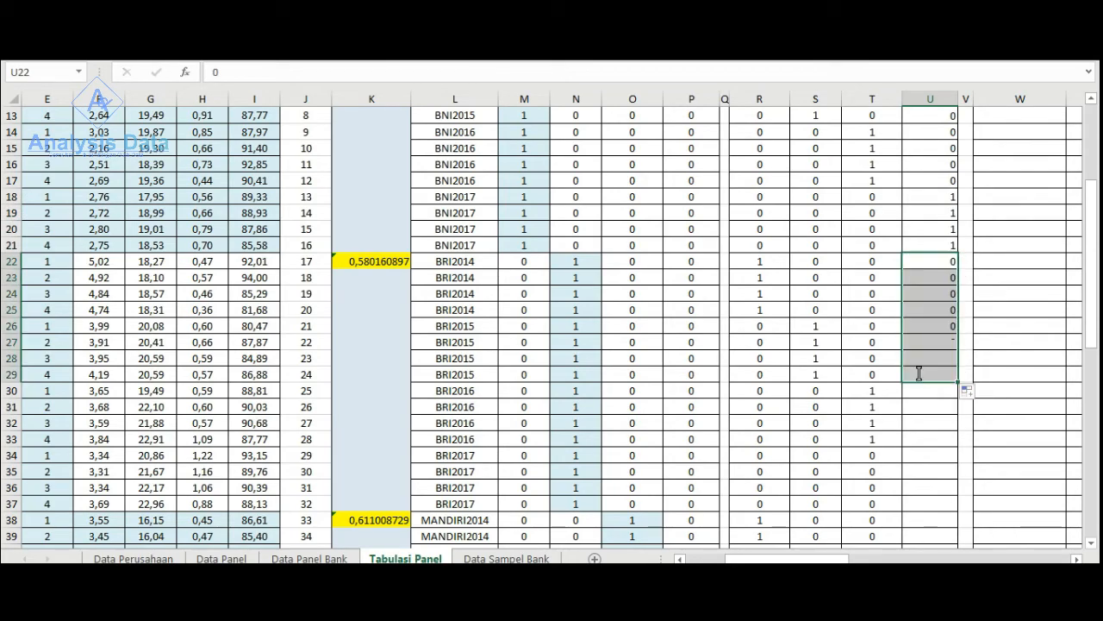
{"action": "scroll", "coordinate": [917, 373], "scroll_direction": "down", "scroll_amount": 3}
{"action": "scroll", "coordinate": [918, 373], "scroll_direction": "down", "scroll_amount": 1}
{"action": "left_click_drag", "start_coordinate": [958, 189], "coordinate": [955, 250]}
- In the Dumi2017 column, enter 1 for the BRI2017 rows, U34:U37, and 0 for the MANDIRI2014 to MANDIRI2016 rows, U38:U49
{"action": "left_click", "coordinate": [931, 260]}
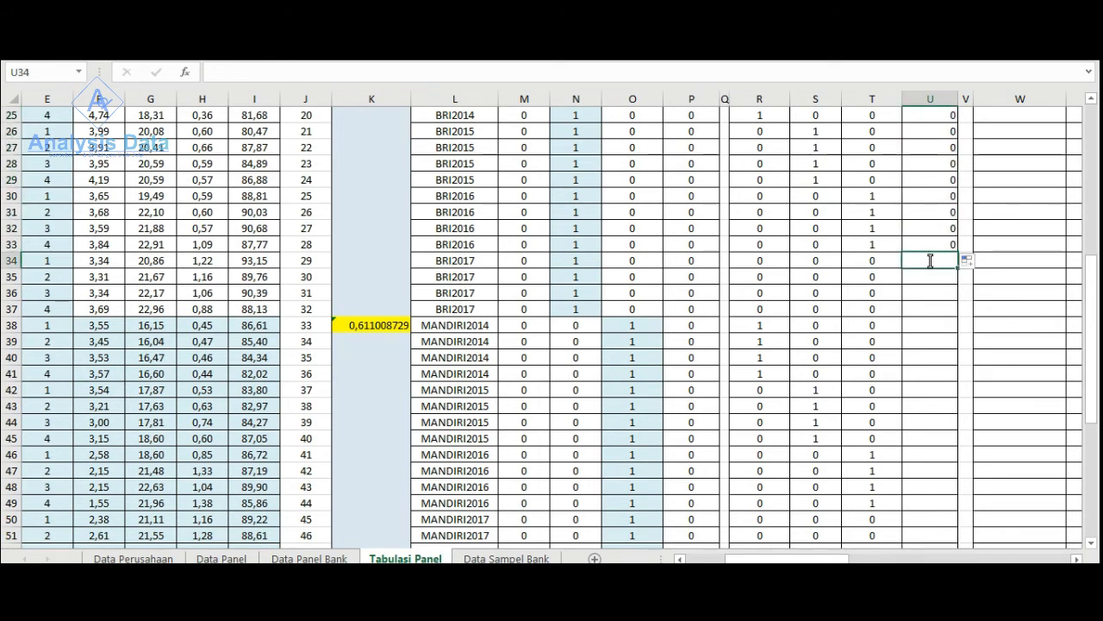
{"action": "type", "text": "1"}
{"action": "left_click_drag", "start_coordinate": [956, 266], "coordinate": [954, 316]}
{"action": "left_click", "coordinate": [921, 333]}
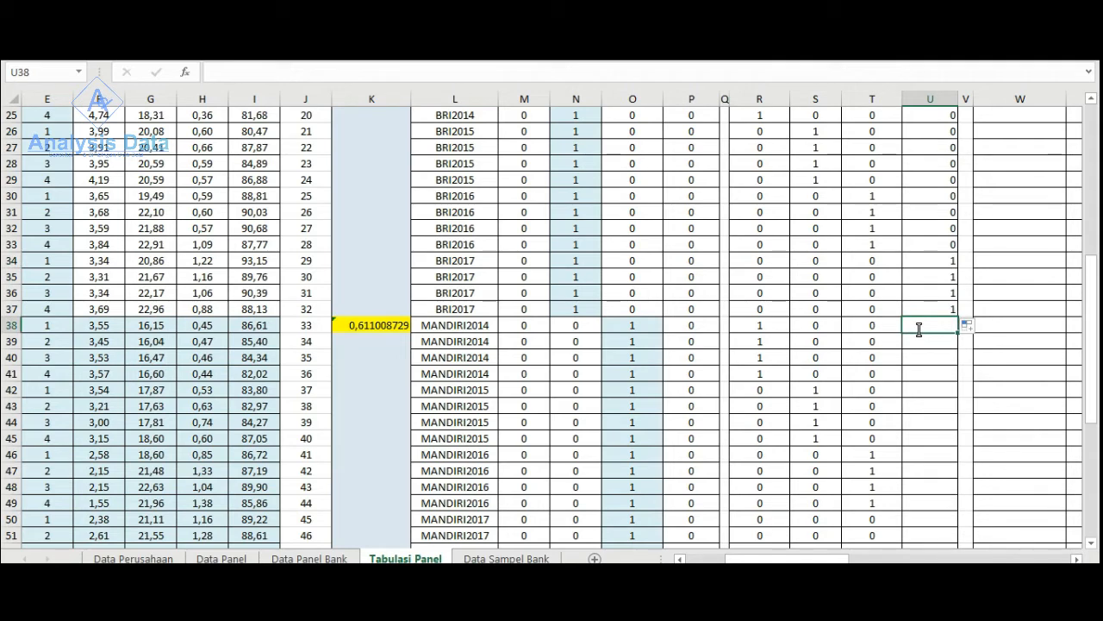
{"action": "type", "text": "0"}
{"action": "left_click_drag", "start_coordinate": [955, 333], "coordinate": [938, 505]}
- Enter 1 in the Dumi2017 column for the first MANDIRI2017 row, U50
{"action": "scroll", "coordinate": [926, 485], "scroll_direction": "down", "scroll_amount": 5}
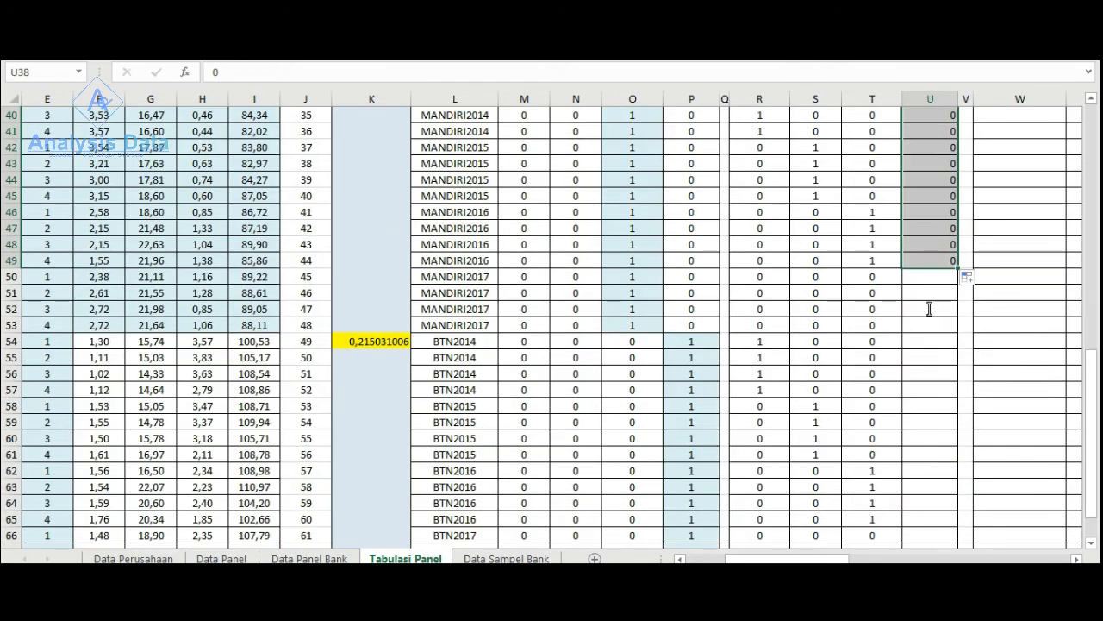
{"action": "left_click", "coordinate": [920, 282]}
{"action": "type", "text": "1"}
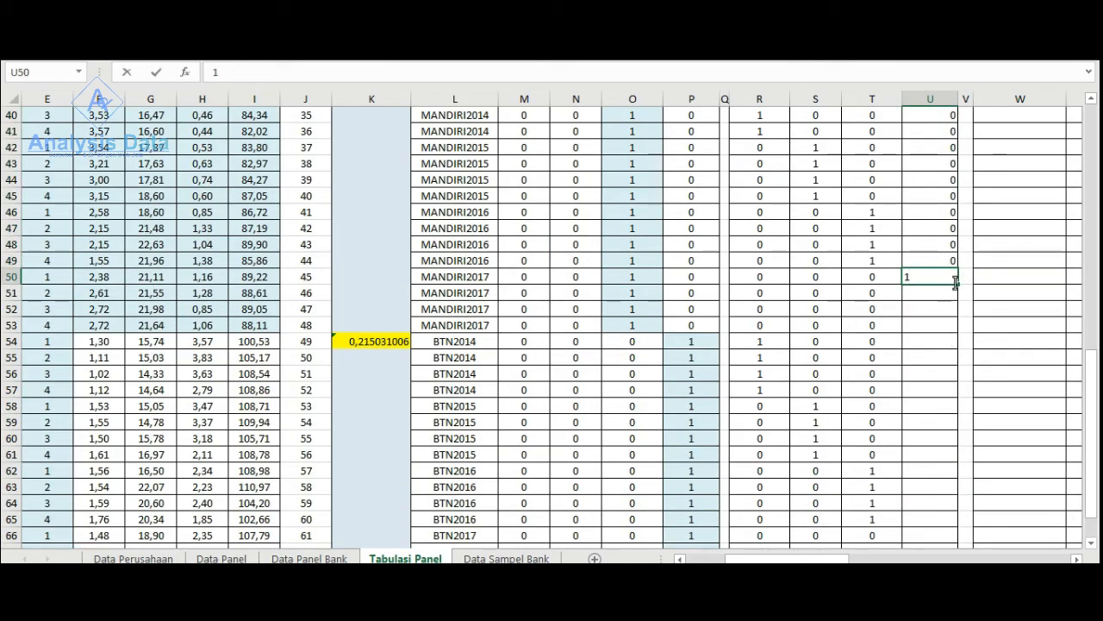
{"action": "left_click_drag", "start_coordinate": [955, 283], "coordinate": [926, 517]}
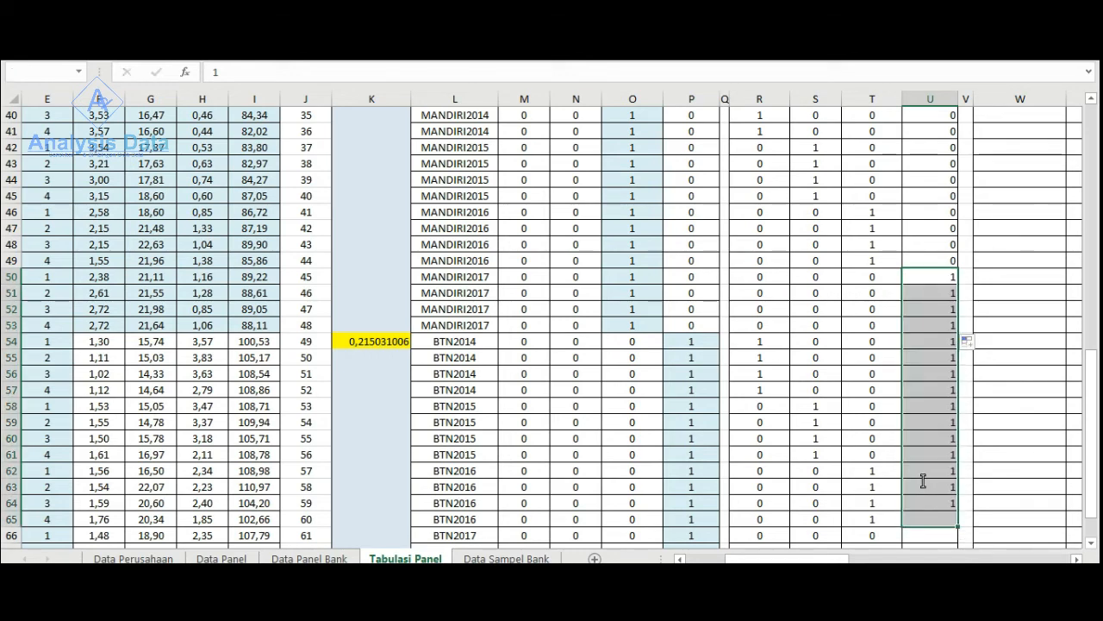
{"action": "scroll", "coordinate": [922, 466], "scroll_direction": "down", "scroll_amount": 4}
{"action": "scroll", "coordinate": [909, 367], "scroll_direction": "up", "scroll_amount": 2}
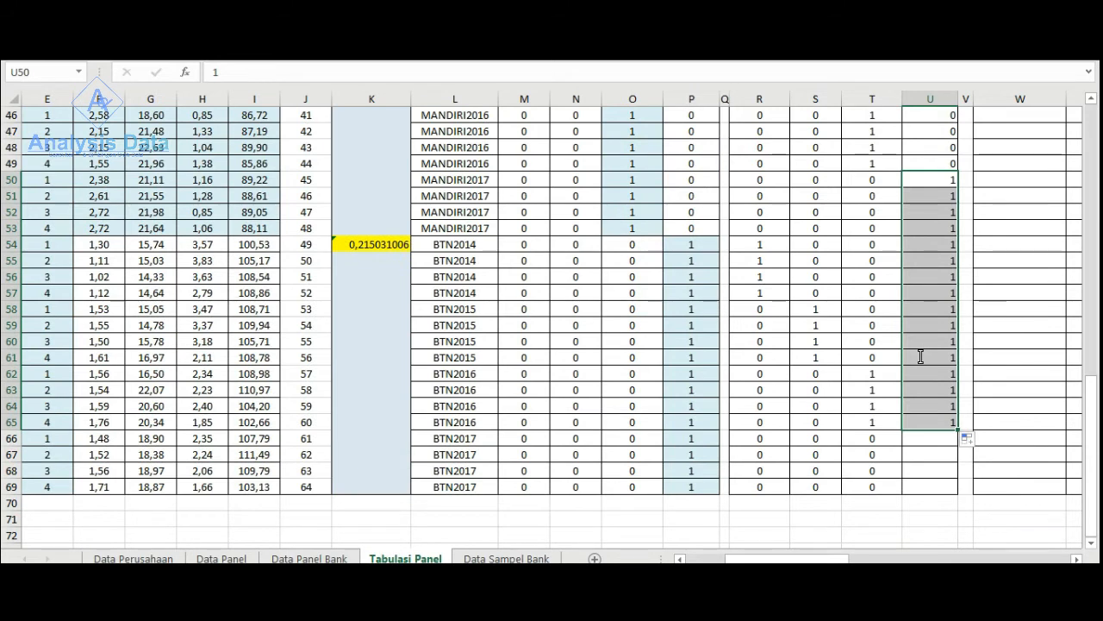
{"action": "key", "text": "ctrl+z"}
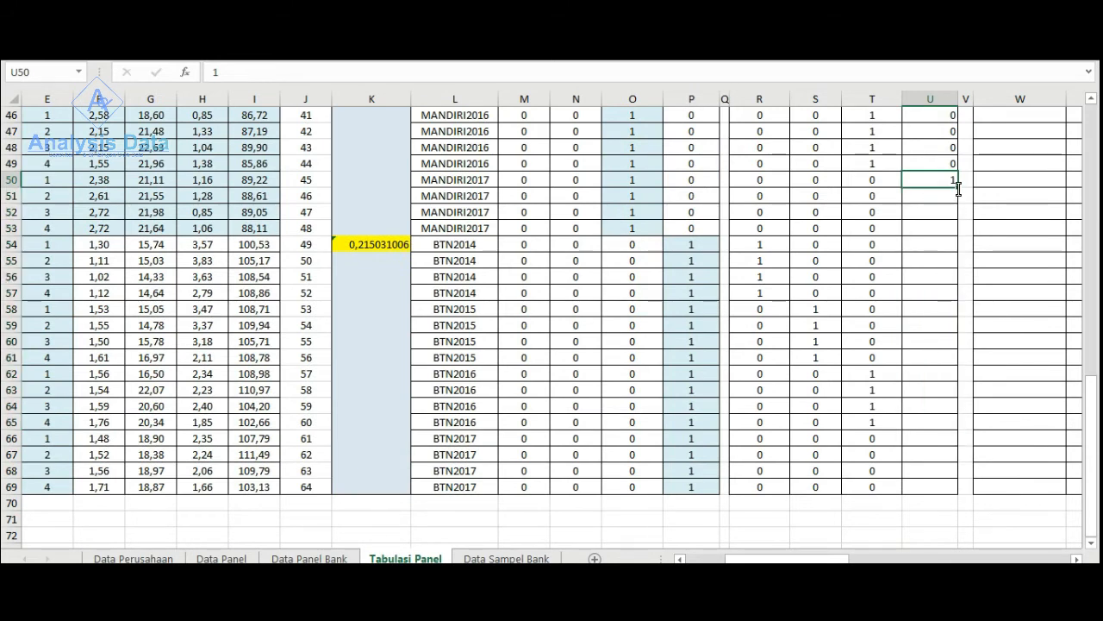
- Fill the 1 in U50 down the remaining MANDIRI2017 rows of the Dumi2017 column to U53
{"action": "left_click_drag", "start_coordinate": [958, 187], "coordinate": [948, 232]}
{"action": "left_click", "coordinate": [926, 246]}
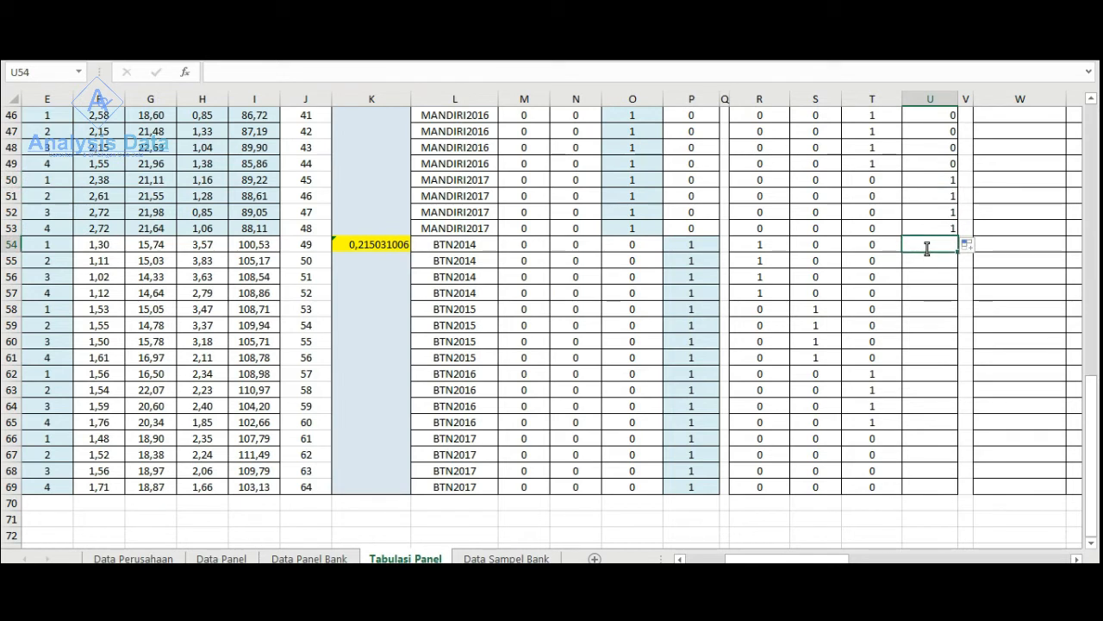
{"action": "type", "text": "1"}
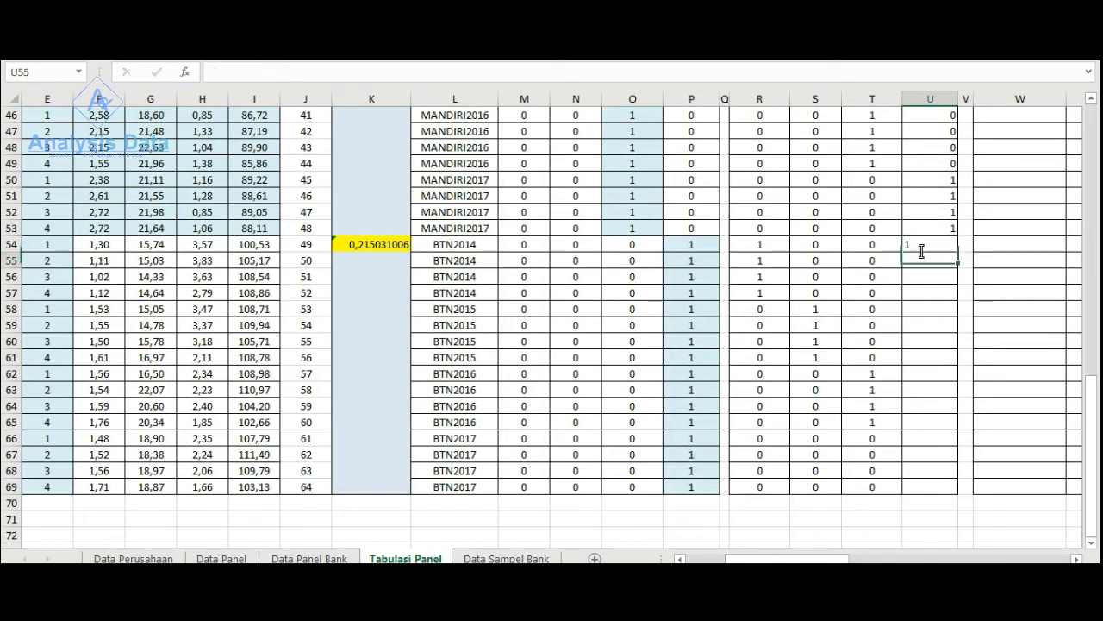
{"action": "key", "text": "ctrl+Return"}
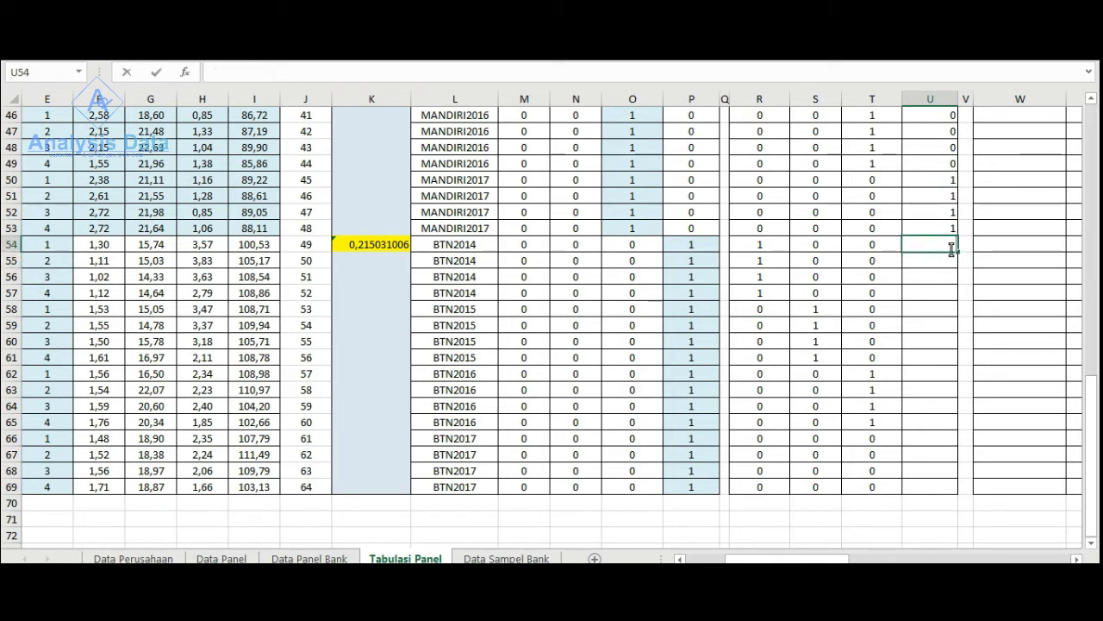
{"action": "left_click_drag", "start_coordinate": [957, 252], "coordinate": [935, 436]}
- Enter 1 in the Dumi2017 column for the four BTN2017 rows, U66:U69
{"action": "left_click", "coordinate": [921, 438]}
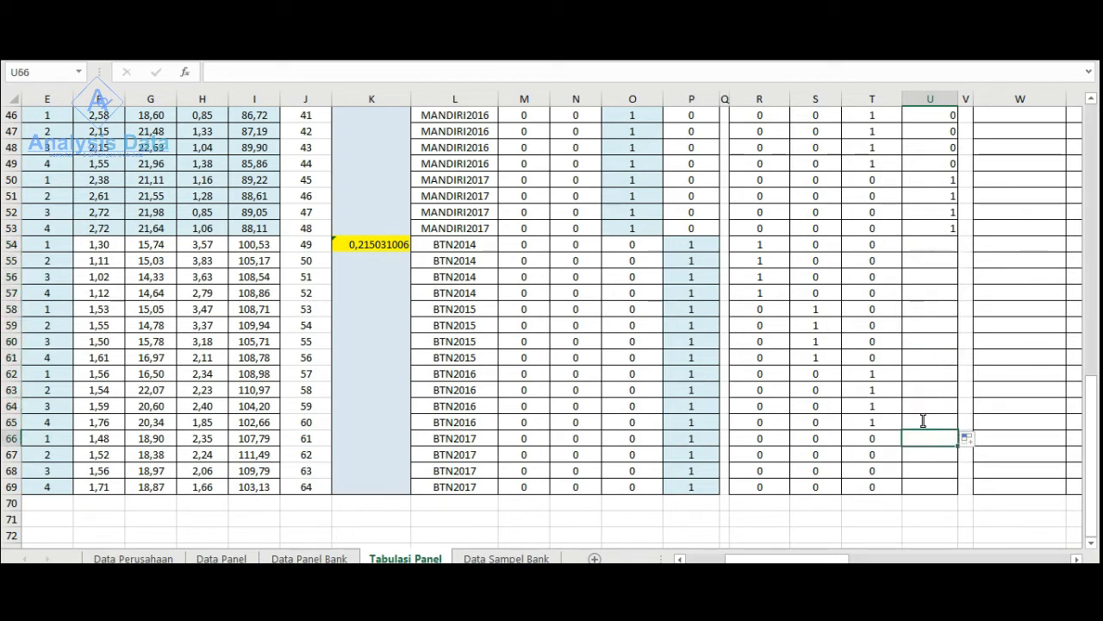
{"action": "type", "text": "1"}
{"action": "left_click_drag", "start_coordinate": [958, 447], "coordinate": [955, 492]}
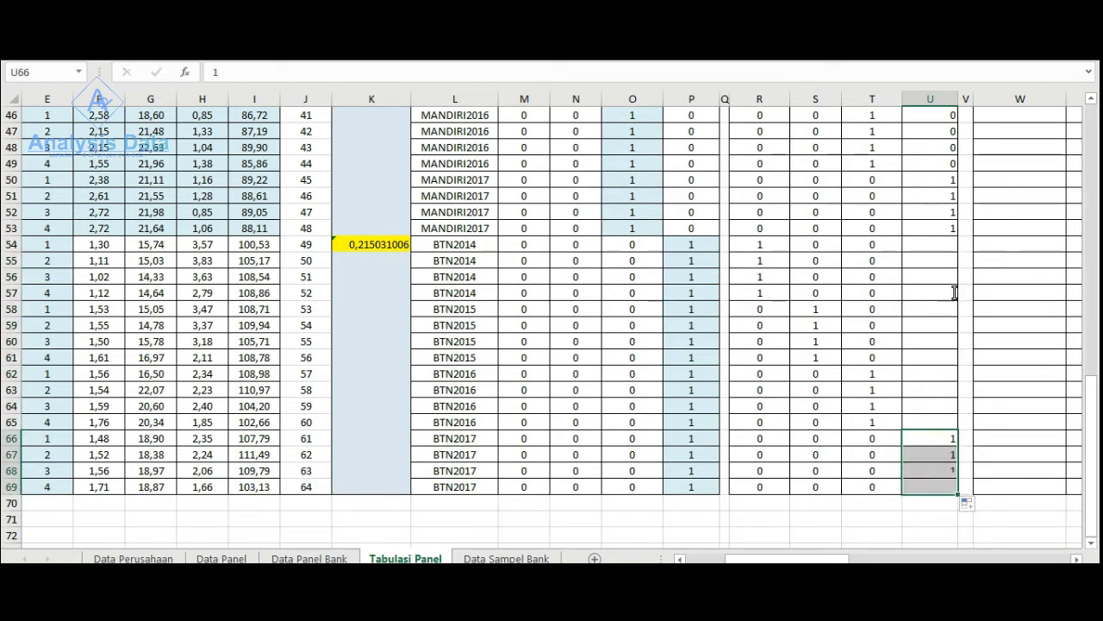
- Copy the 0 from T54 into the Dumi2017 column for the BTN2014, BTN2015 and BTN2016 rows, U54:U65
{"action": "left_click", "coordinate": [897, 243]}
{"action": "type", "text": "0"}
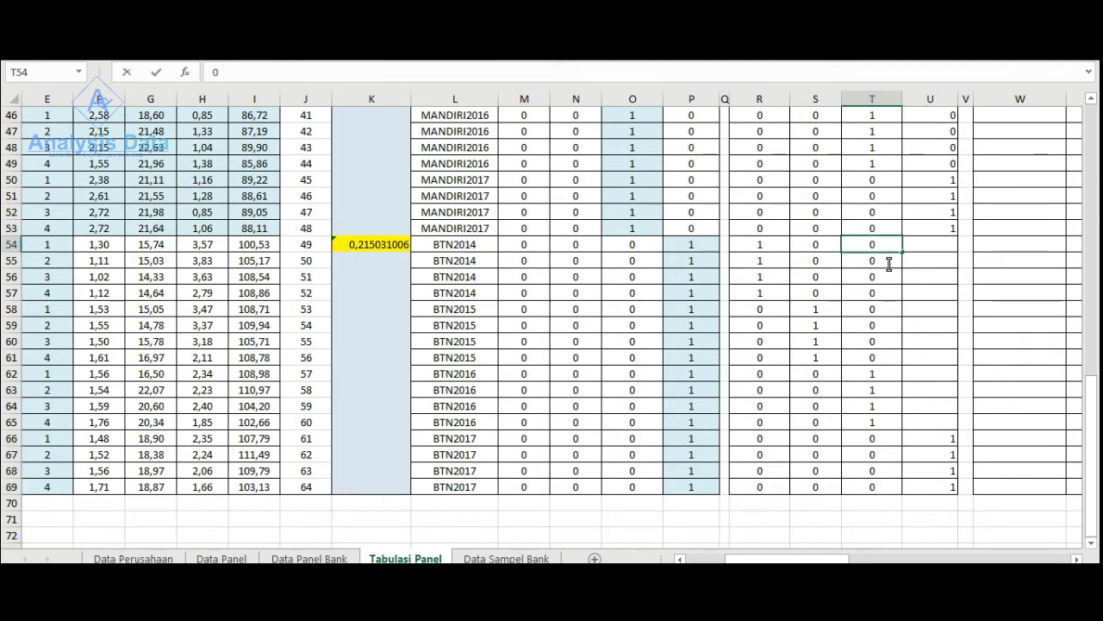
{"action": "left_click_drag", "start_coordinate": [903, 252], "coordinate": [944, 487]}
{"action": "left_click", "coordinate": [950, 246]}
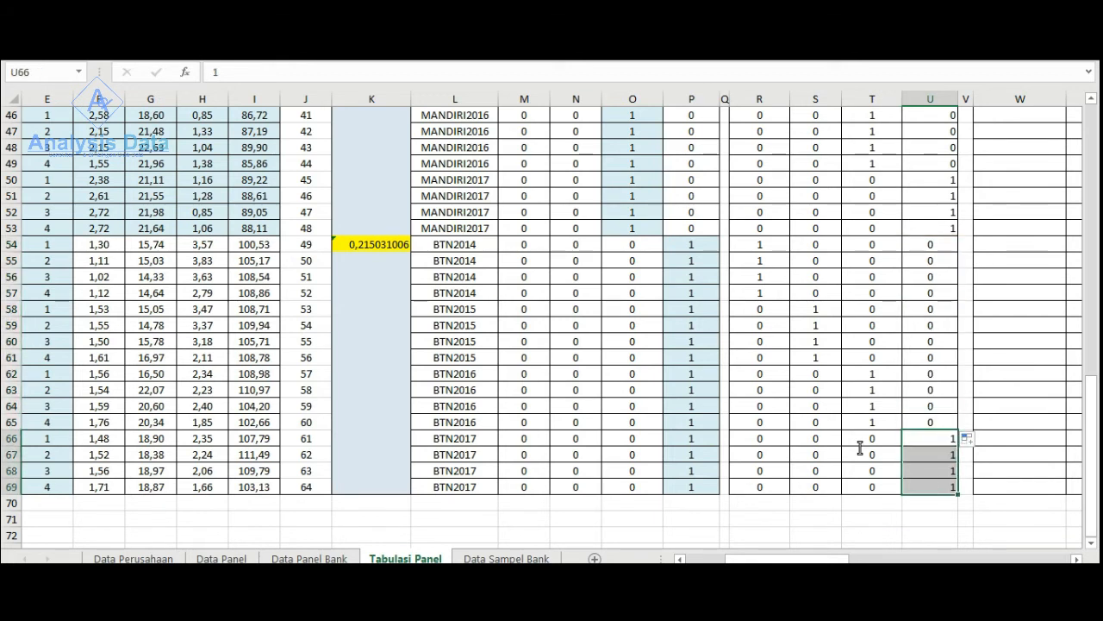
- Apply an orange fill to the four BTN2017 cells of the Dumi2017 column, U66:U69
{"action": "left_click", "coordinate": [75, 54]}
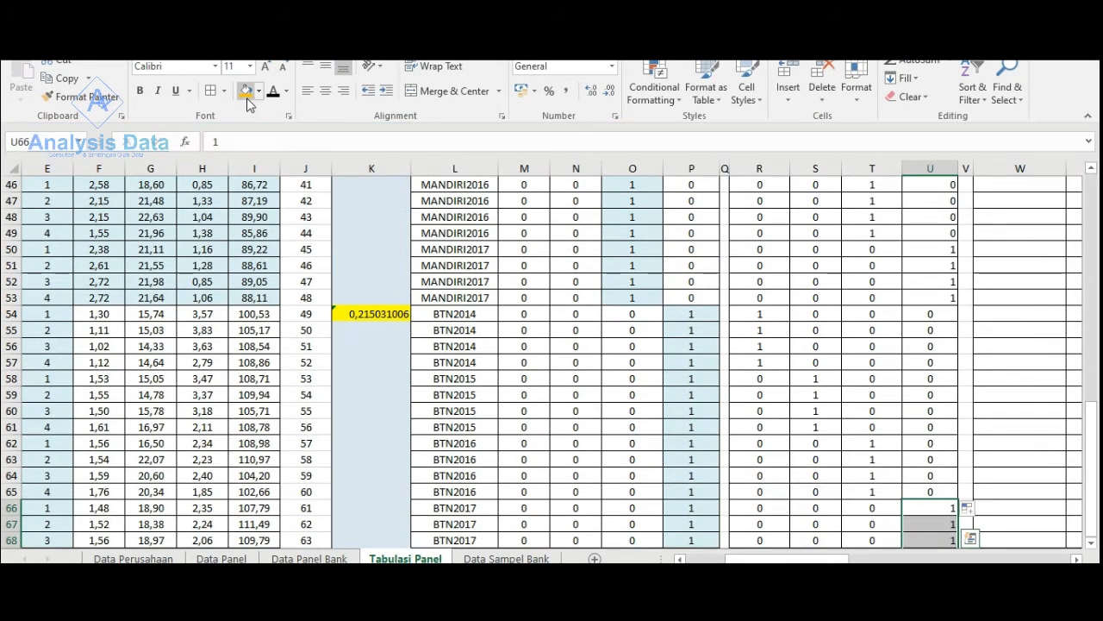
{"action": "left_click", "coordinate": [246, 91]}
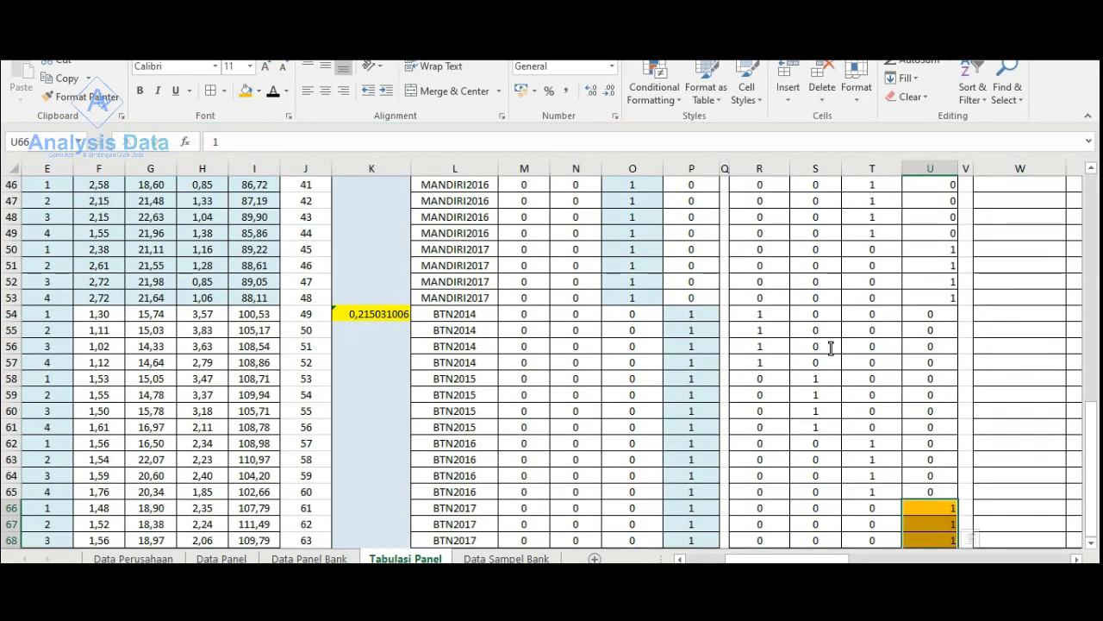
- Apply an orange fill to the BTN cells containing 1 for 2014 to 2016: R54:R57, S58:S61 and T62:T65
{"action": "left_click_drag", "start_coordinate": [875, 444], "coordinate": [873, 491]}
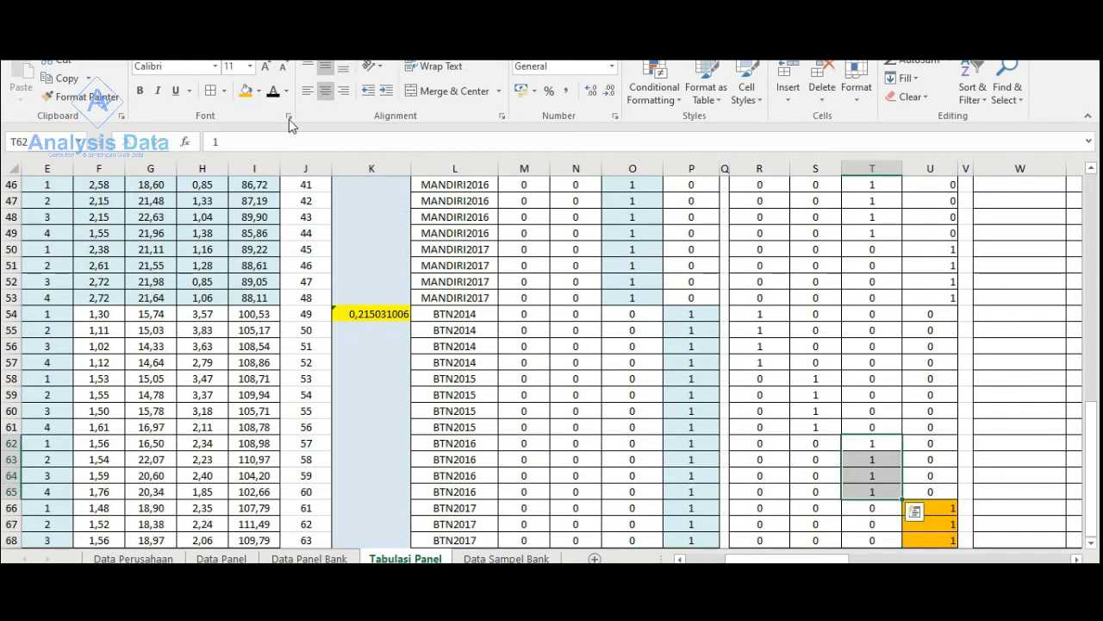
{"action": "left_click", "coordinate": [247, 90]}
{"action": "scroll", "coordinate": [820, 427], "scroll_direction": "up", "scroll_amount": 1}
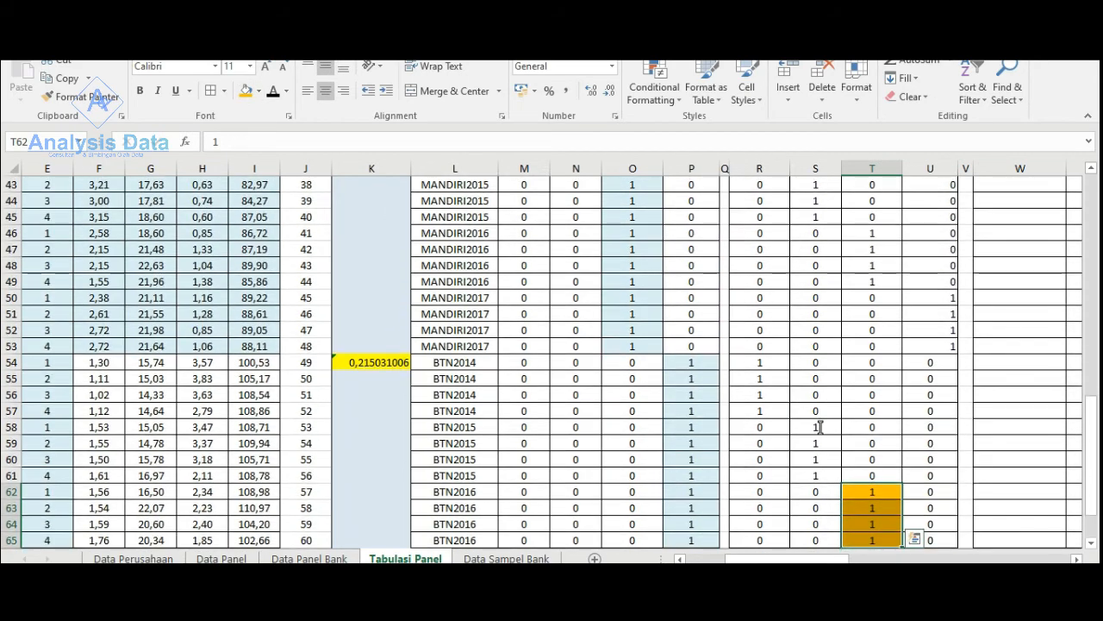
{"action": "left_click_drag", "start_coordinate": [819, 428], "coordinate": [817, 476]}
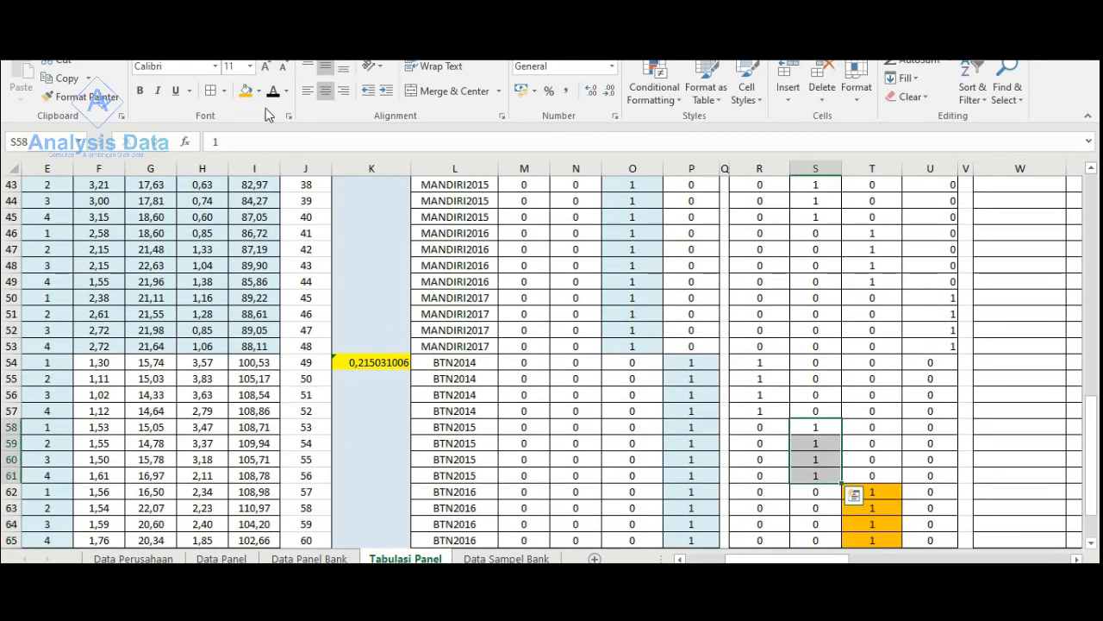
{"action": "left_click", "coordinate": [245, 91]}
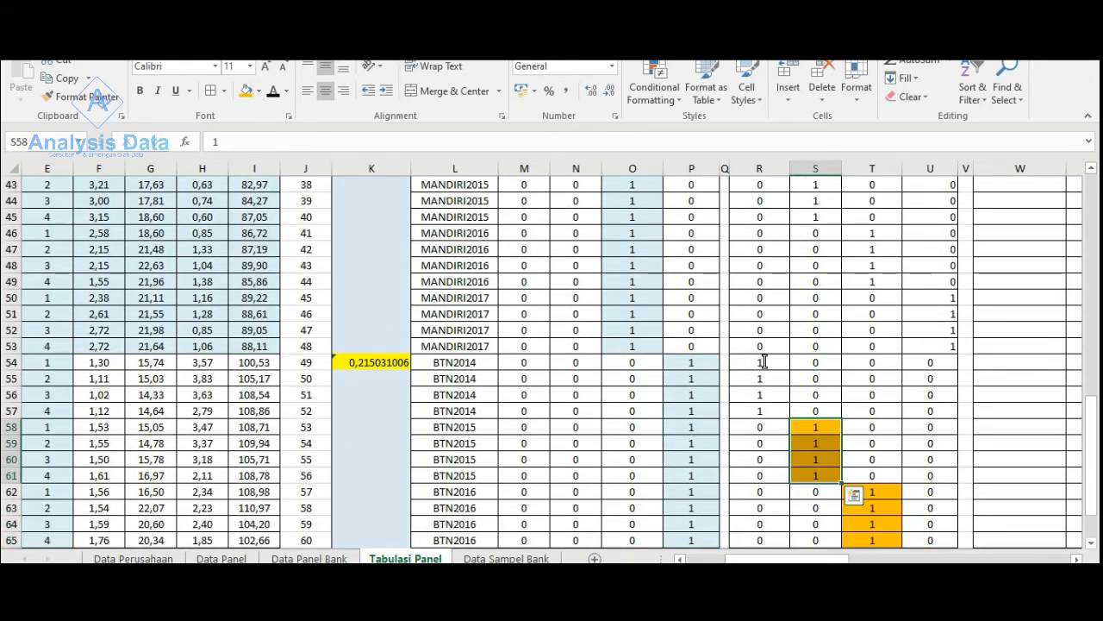
{"action": "left_click_drag", "start_coordinate": [763, 362], "coordinate": [760, 410]}
{"action": "left_click", "coordinate": [245, 91]}
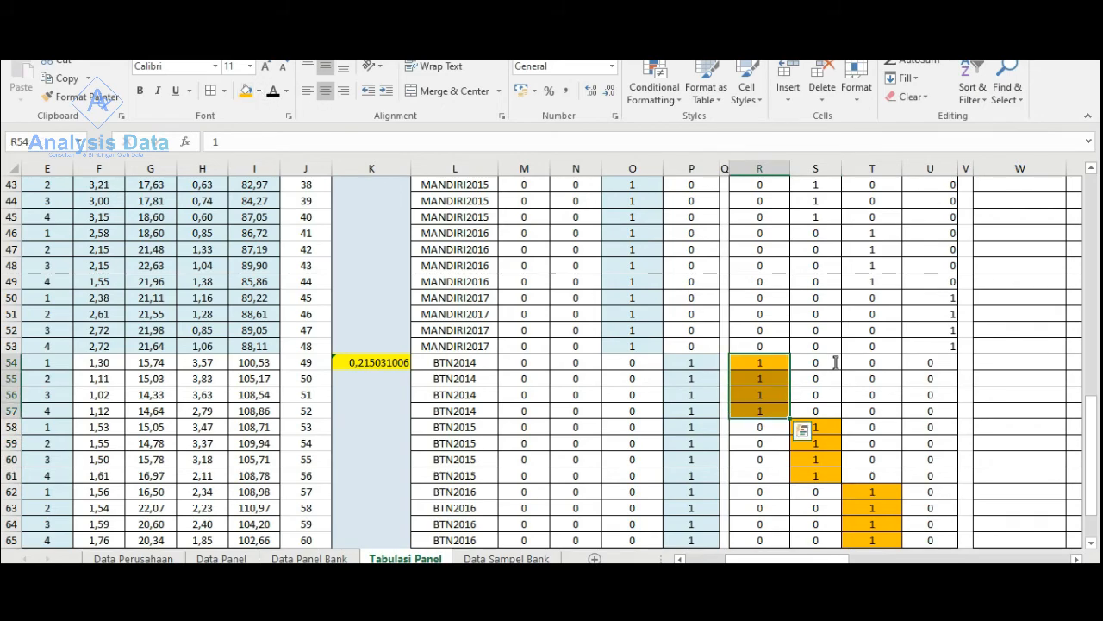
{"action": "scroll", "coordinate": [836, 362], "scroll_direction": "up", "scroll_amount": 6}
{"action": "scroll", "coordinate": [836, 362], "scroll_direction": "down", "scroll_amount": 7}
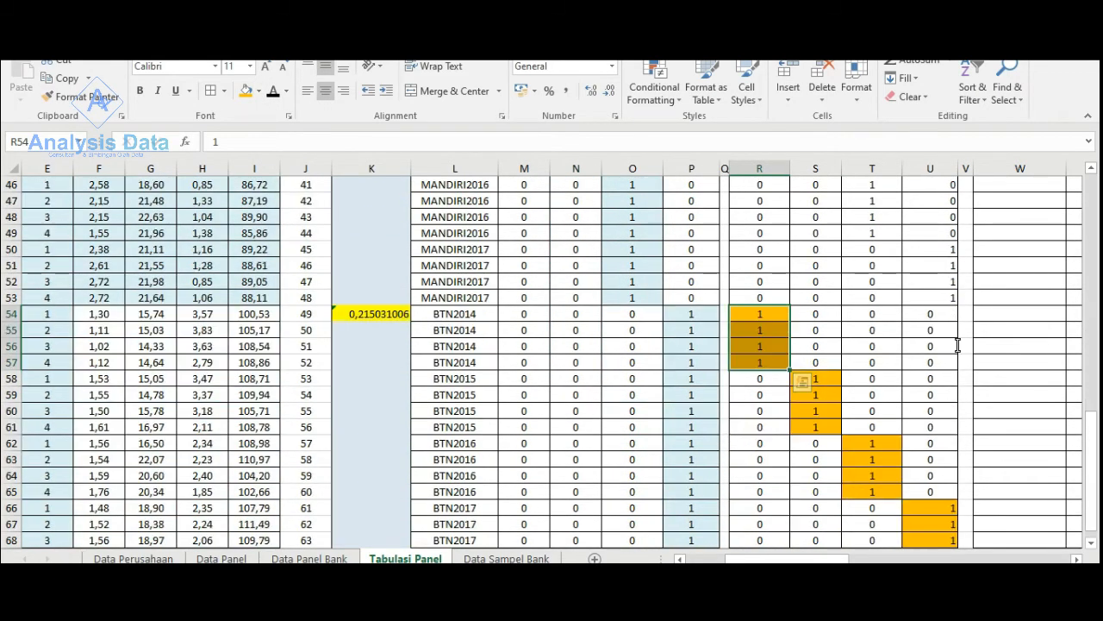
- Centre the four MANDIRI2017 cells of the Dumi2017 column, U50:U53, and fill them orange
{"action": "scroll", "coordinate": [957, 345], "scroll_direction": "up", "scroll_amount": 2}
{"action": "left_click_drag", "start_coordinate": [932, 346], "coordinate": [932, 394]}
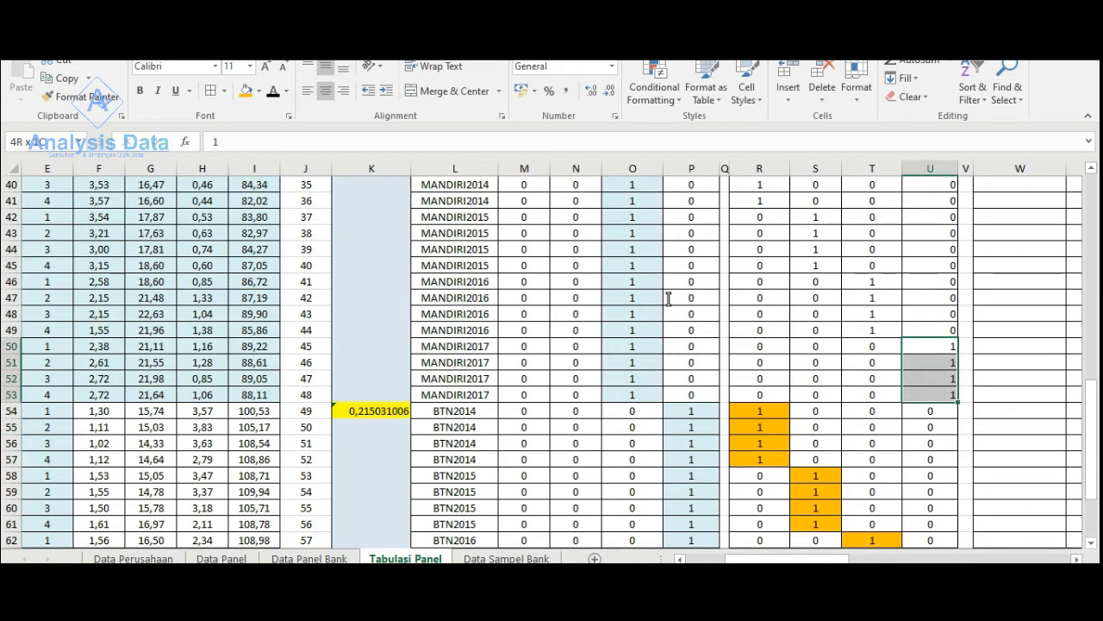
{"action": "left_click", "coordinate": [325, 90]}
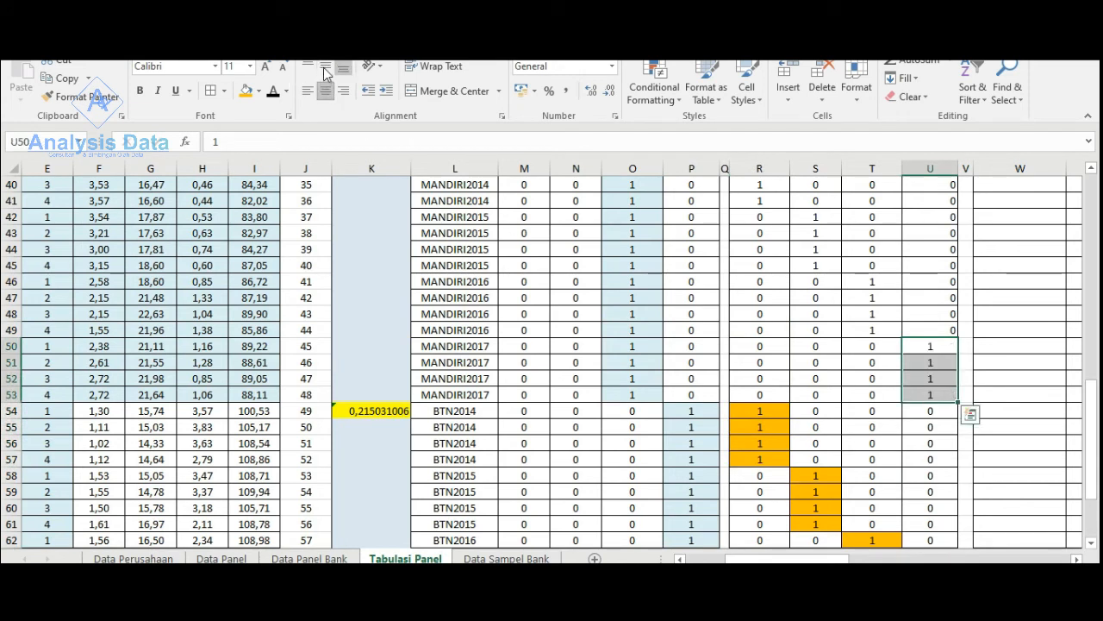
{"action": "left_click", "coordinate": [246, 91]}
- Apply the orange fill to the MANDIRI cells containing 1 for 2014 to 2016: R38:R41, S42:S45 and T46:T49
{"action": "left_click_drag", "start_coordinate": [874, 280], "coordinate": [872, 330]}
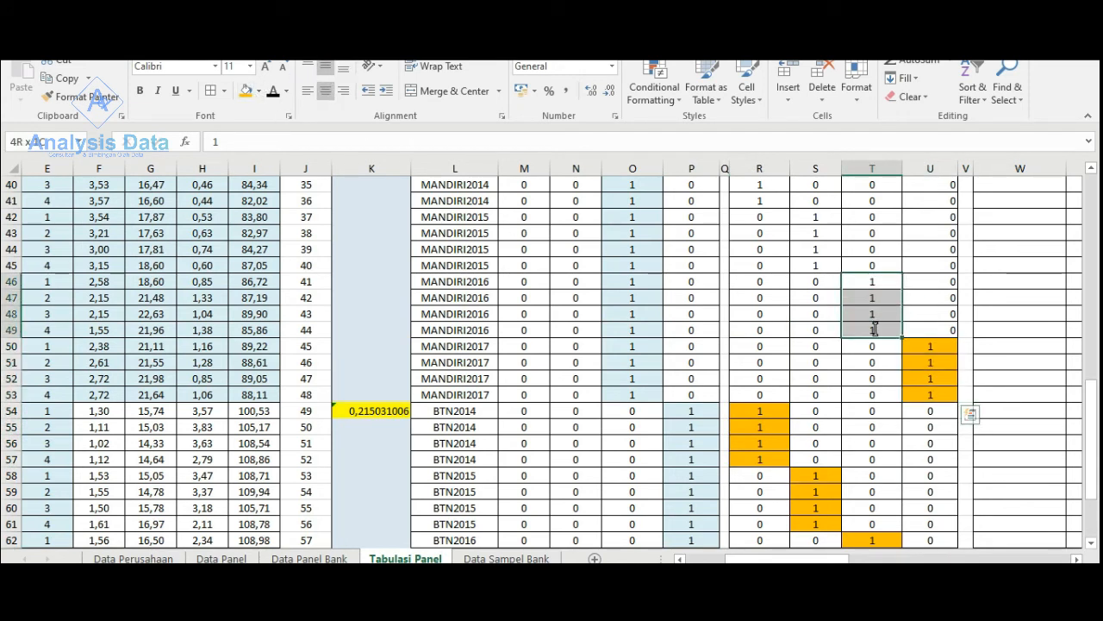
{"action": "left_click", "coordinate": [246, 91]}
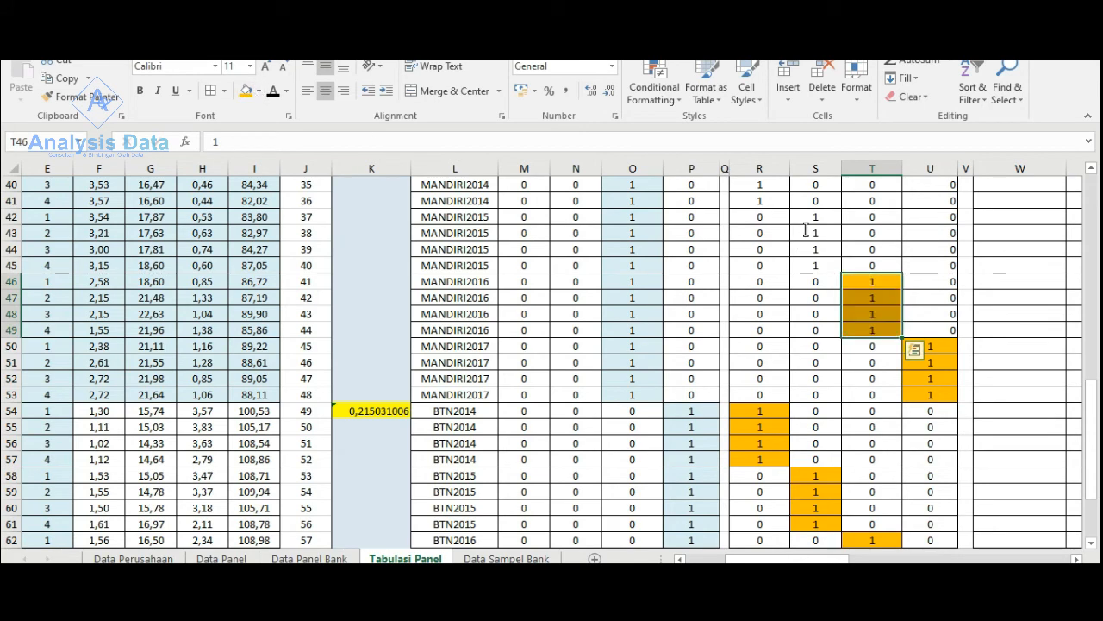
{"action": "left_click_drag", "start_coordinate": [815, 217], "coordinate": [812, 266]}
{"action": "left_click", "coordinate": [246, 95]}
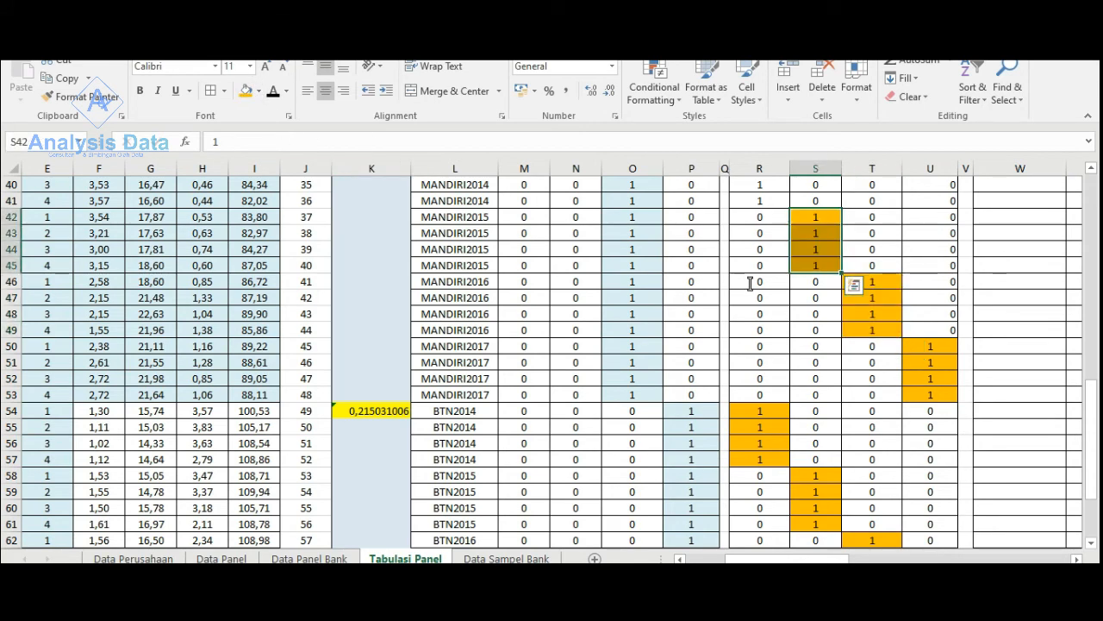
{"action": "scroll", "coordinate": [760, 296], "scroll_direction": "up", "scroll_amount": 3}
{"action": "left_click_drag", "start_coordinate": [757, 297], "coordinate": [759, 347]}
{"action": "left_click", "coordinate": [246, 94]}
- Fill the BRI year dummy cells containing 1 orange: U34:U37, T30:T33, S26:S29 and R22:R25
{"action": "scroll", "coordinate": [759, 345], "scroll_direction": "up", "scroll_amount": 2}
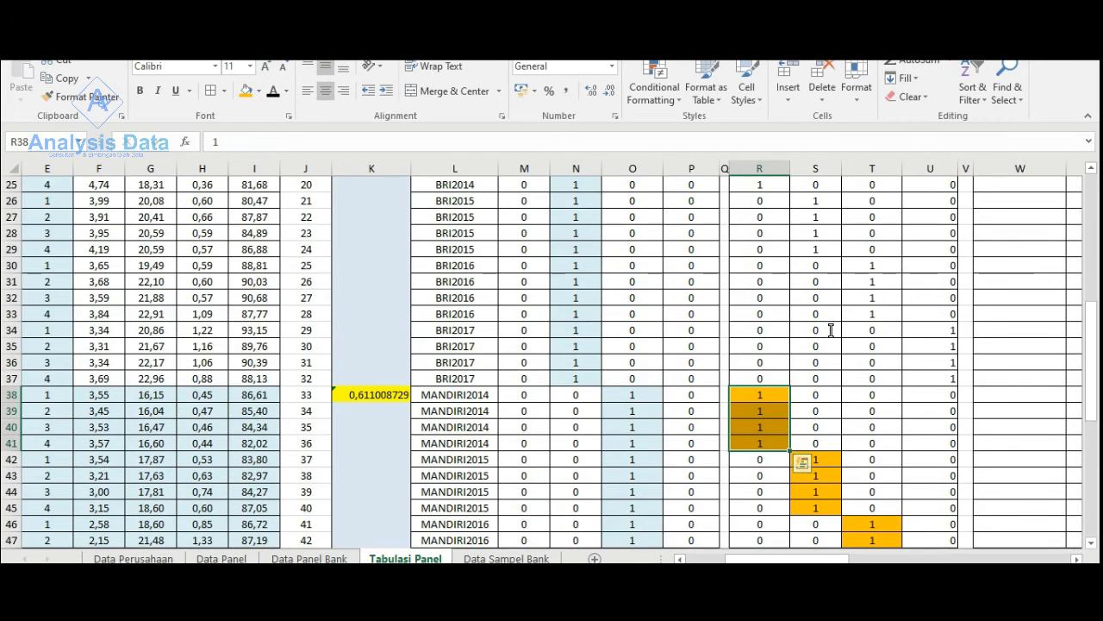
{"action": "scroll", "coordinate": [944, 379], "scroll_direction": "up", "scroll_amount": 2}
{"action": "left_click_drag", "start_coordinate": [954, 422], "coordinate": [948, 474]}
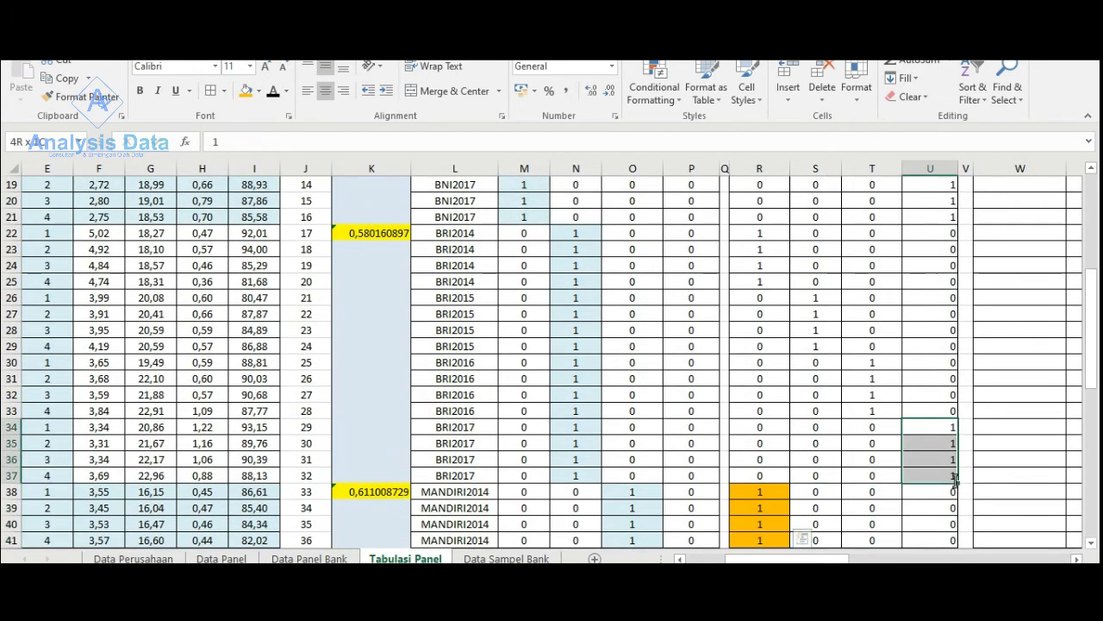
{"action": "left_click", "coordinate": [243, 99]}
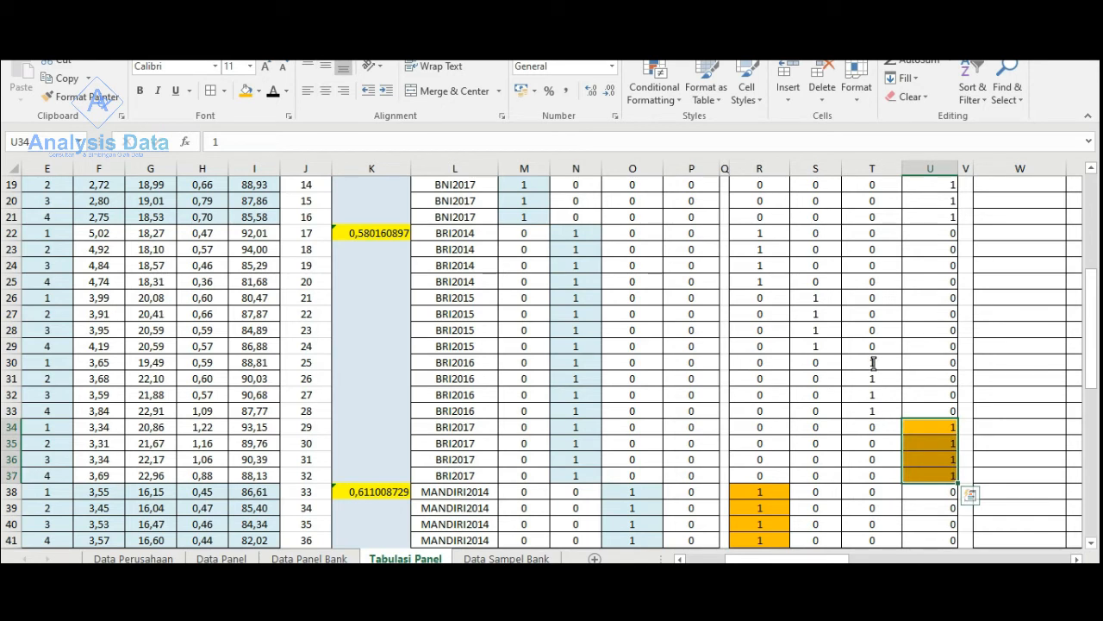
{"action": "left_click_drag", "start_coordinate": [872, 362], "coordinate": [872, 411]}
{"action": "left_click", "coordinate": [246, 90]}
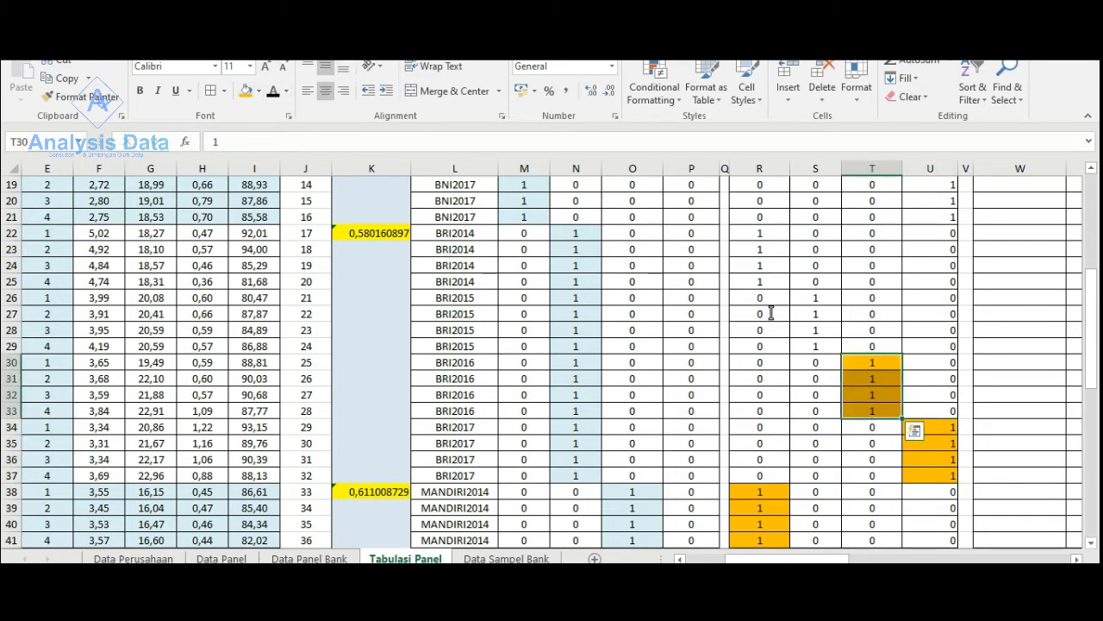
{"action": "left_click_drag", "start_coordinate": [815, 297], "coordinate": [816, 345]}
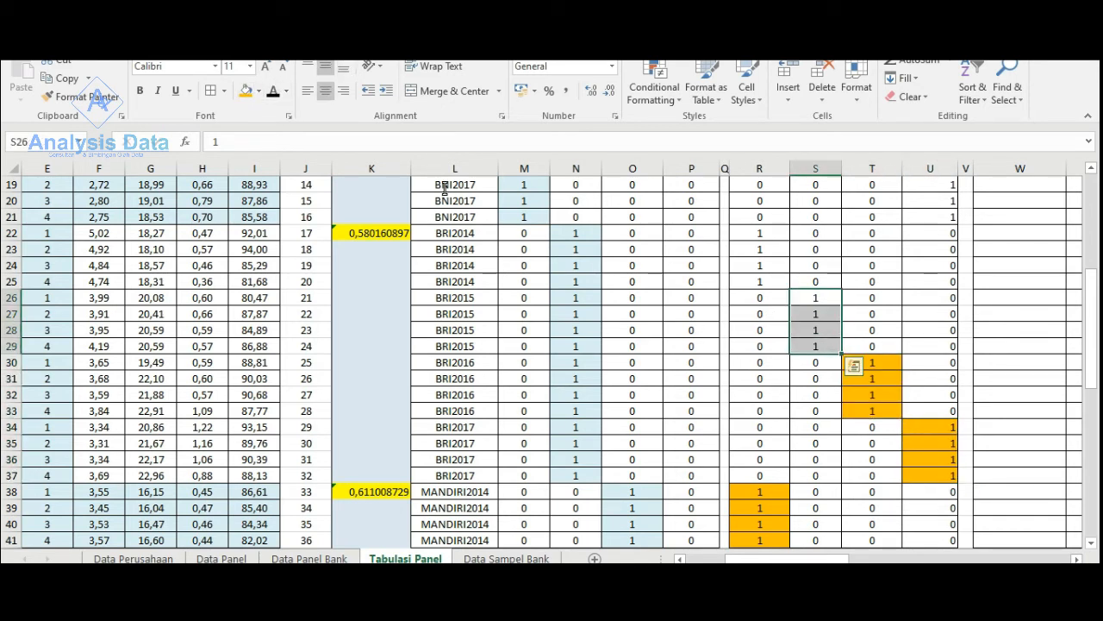
{"action": "left_click", "coordinate": [246, 90]}
{"action": "scroll", "coordinate": [715, 311], "scroll_direction": "up", "scroll_amount": 1}
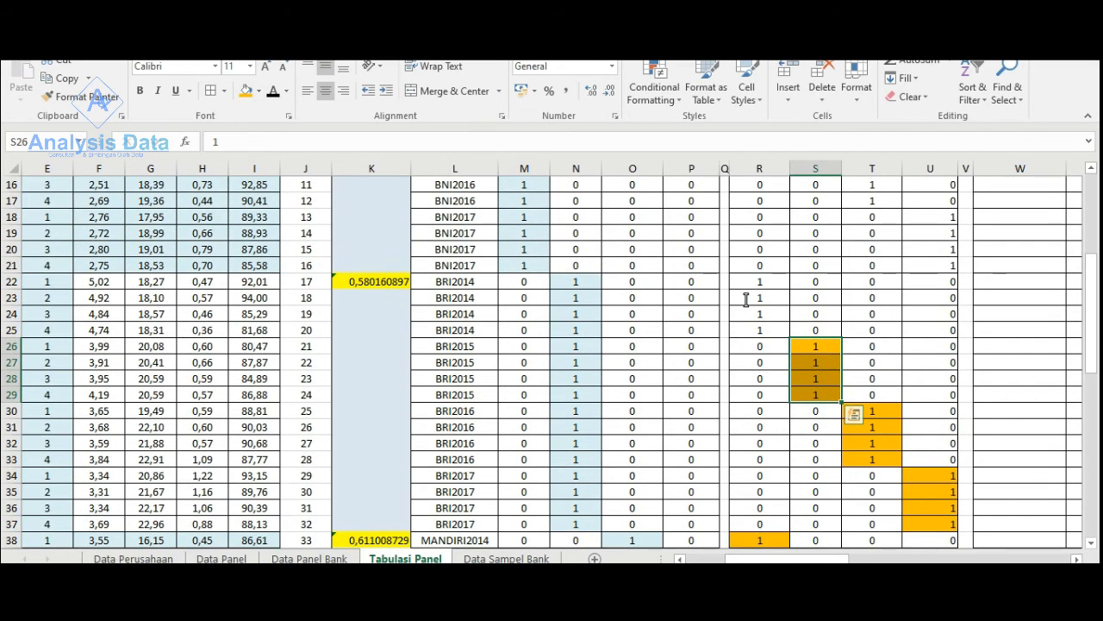
{"action": "left_click_drag", "start_coordinate": [752, 282], "coordinate": [759, 332]}
{"action": "left_click", "coordinate": [247, 91]}
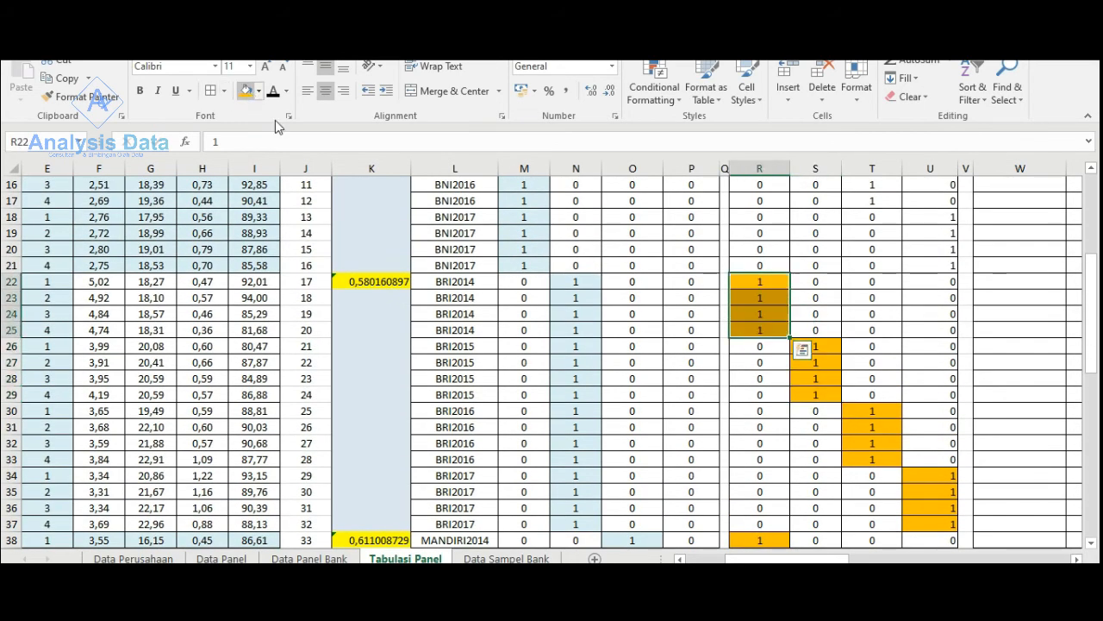
- Fill the BNI year dummy cells containing 1 orange: R6:R9, S10:S13, T14:T17 and U18:U21
{"action": "scroll", "coordinate": [712, 347], "scroll_direction": "up", "scroll_amount": 2}
{"action": "scroll", "coordinate": [712, 347], "scroll_direction": "up", "scroll_amount": 2}
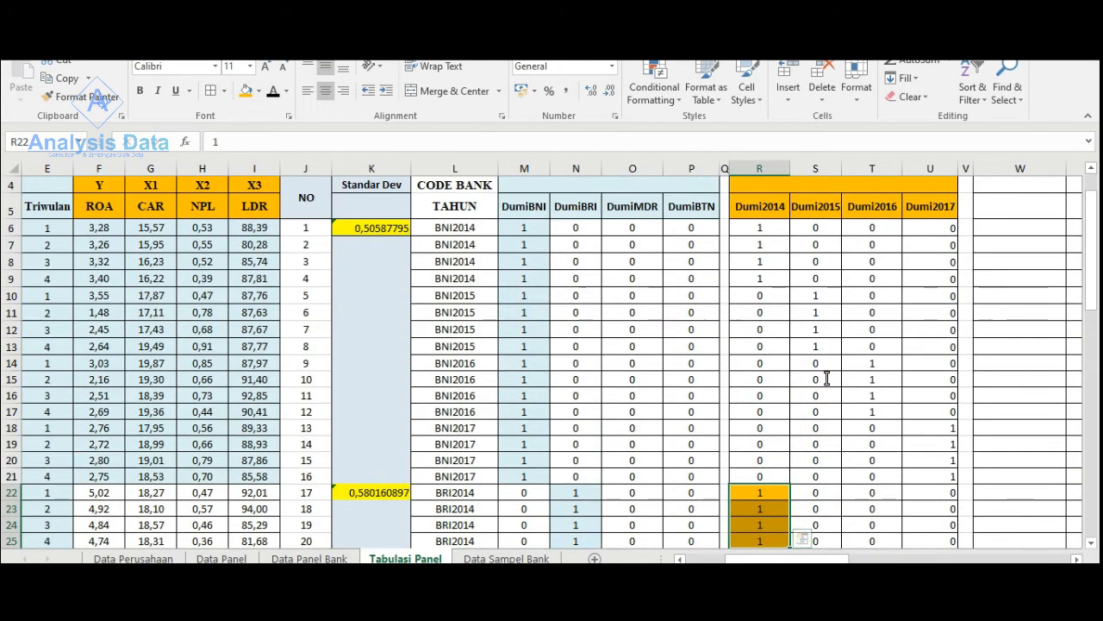
{"action": "left_click", "coordinate": [759, 229]}
{"action": "left_click_drag", "start_coordinate": [759, 250], "coordinate": [760, 278]}
{"action": "left_click", "coordinate": [247, 91]}
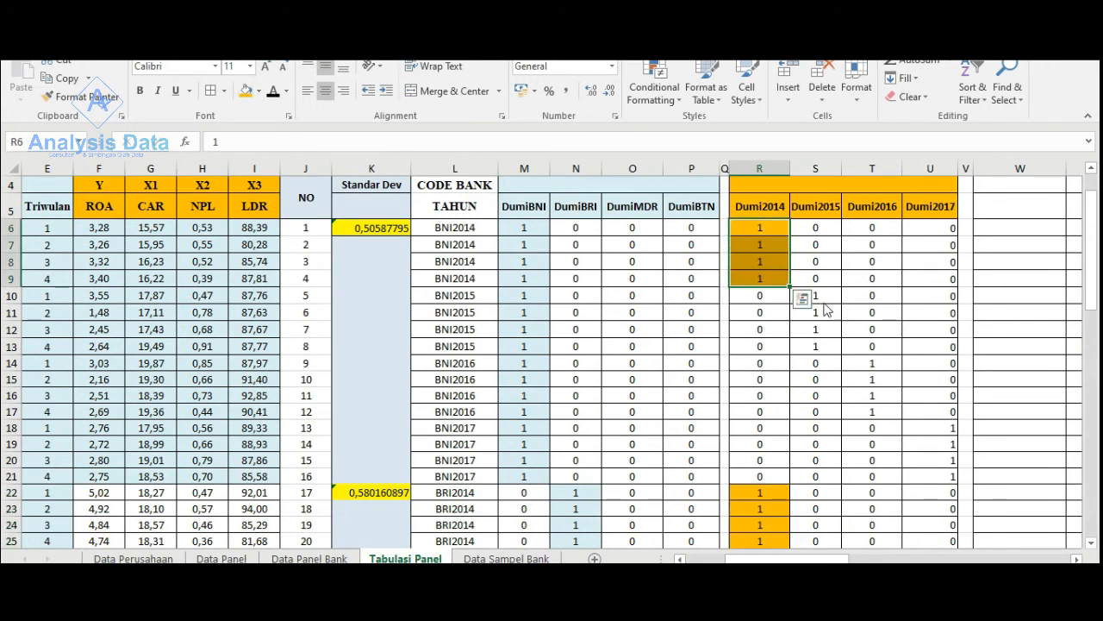
{"action": "left_click_drag", "start_coordinate": [826, 296], "coordinate": [874, 411]}
{"action": "left_click", "coordinate": [247, 90]}
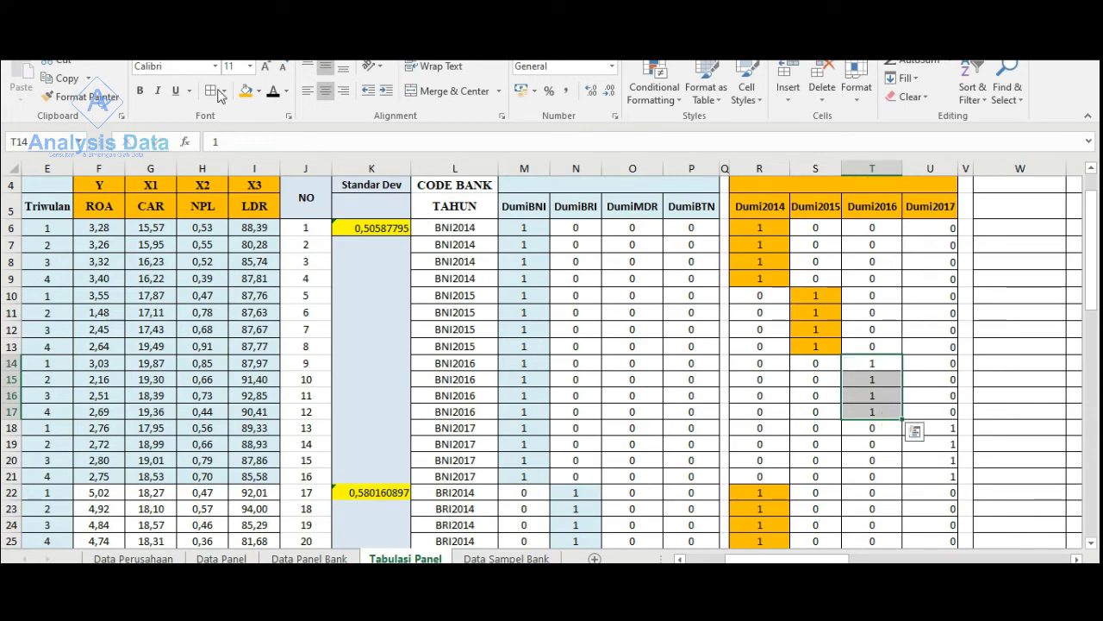
{"action": "left_click", "coordinate": [246, 91]}
{"action": "scroll", "coordinate": [965, 347], "scroll_direction": "down", "scroll_amount": 2}
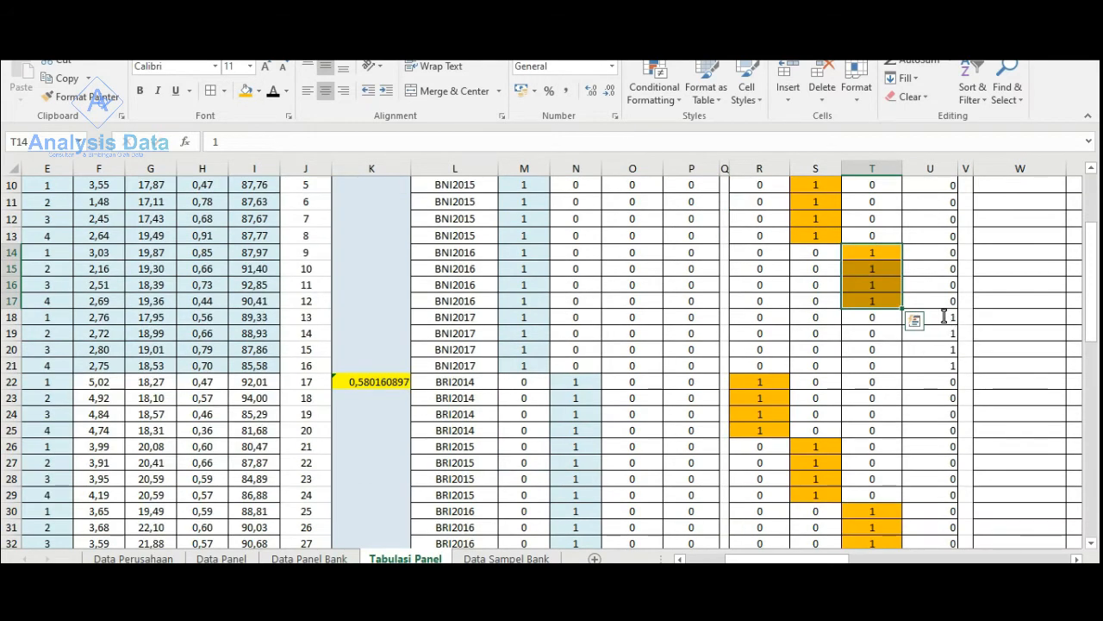
{"action": "left_click_drag", "start_coordinate": [944, 316], "coordinate": [946, 366]}
{"action": "left_click", "coordinate": [247, 93]}
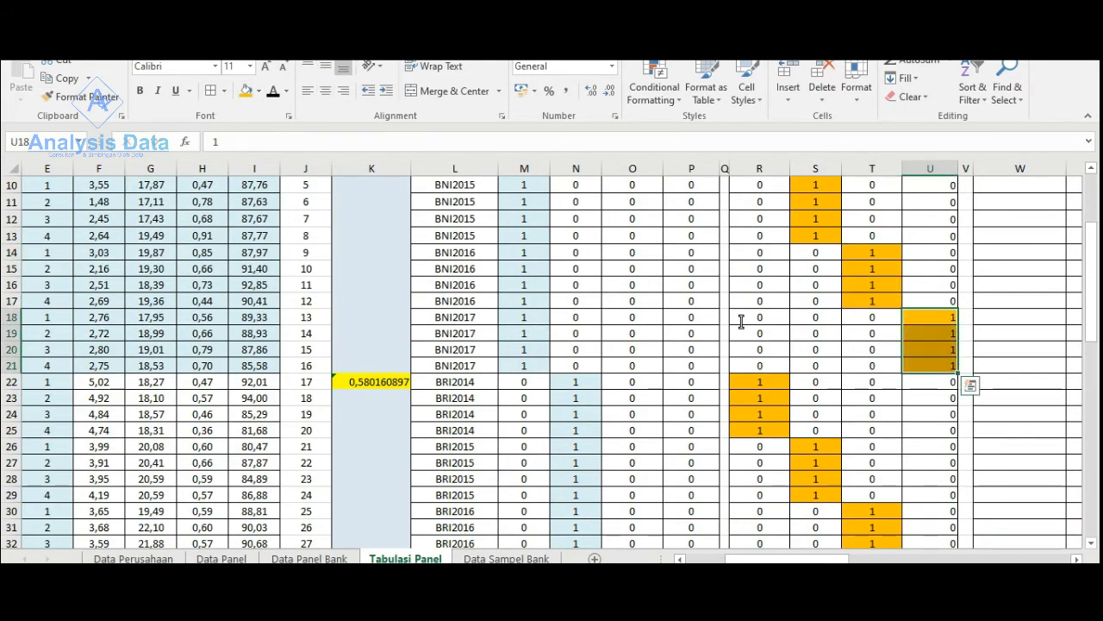
- Centre the contents of the year dummy columns R to U
{"action": "scroll", "coordinate": [739, 319], "scroll_direction": "up", "scroll_amount": 3}
{"action": "left_click_drag", "start_coordinate": [761, 167], "coordinate": [944, 167]}
{"action": "left_click", "coordinate": [326, 99]}
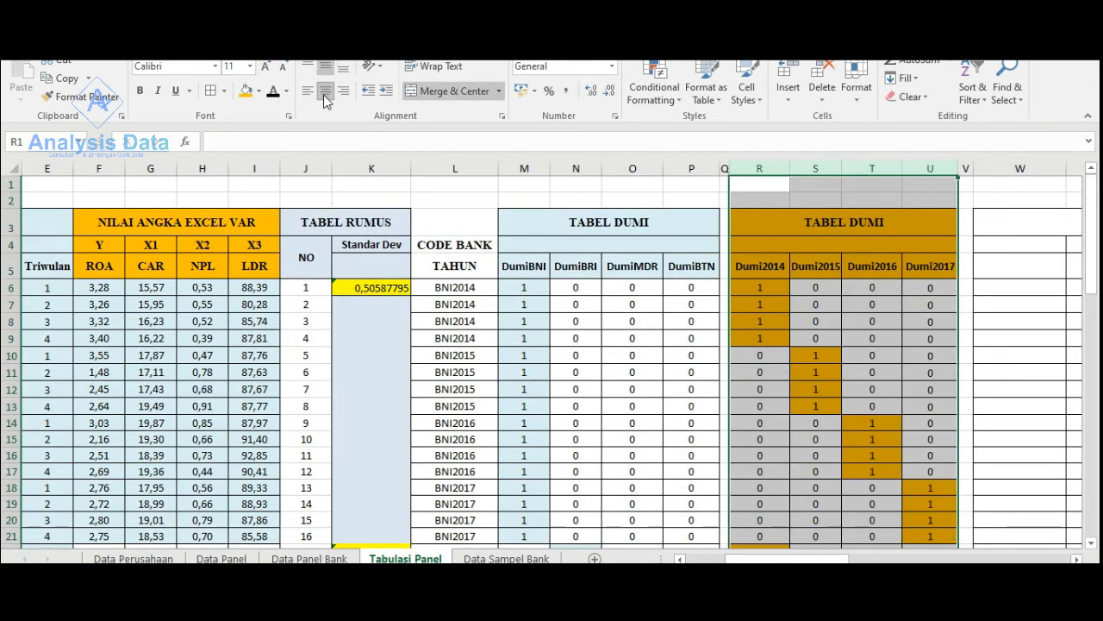
{"action": "scroll", "coordinate": [761, 280], "scroll_direction": "down", "scroll_amount": 4}
{"action": "left_click", "coordinate": [847, 338]}
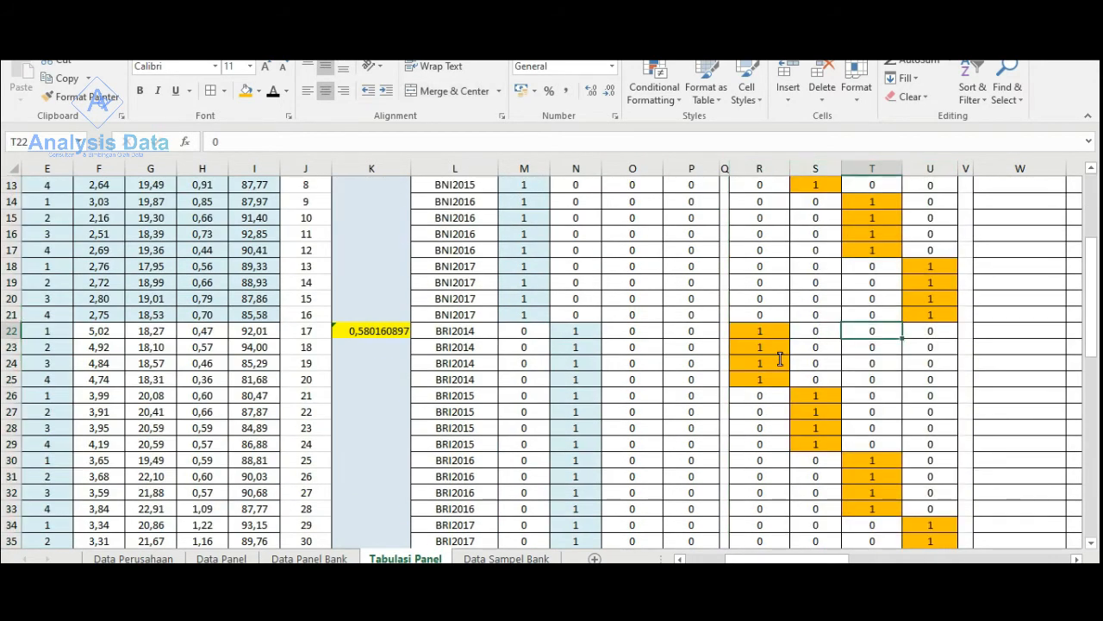
{"action": "scroll", "coordinate": [797, 347], "scroll_direction": "up", "scroll_amount": 4}
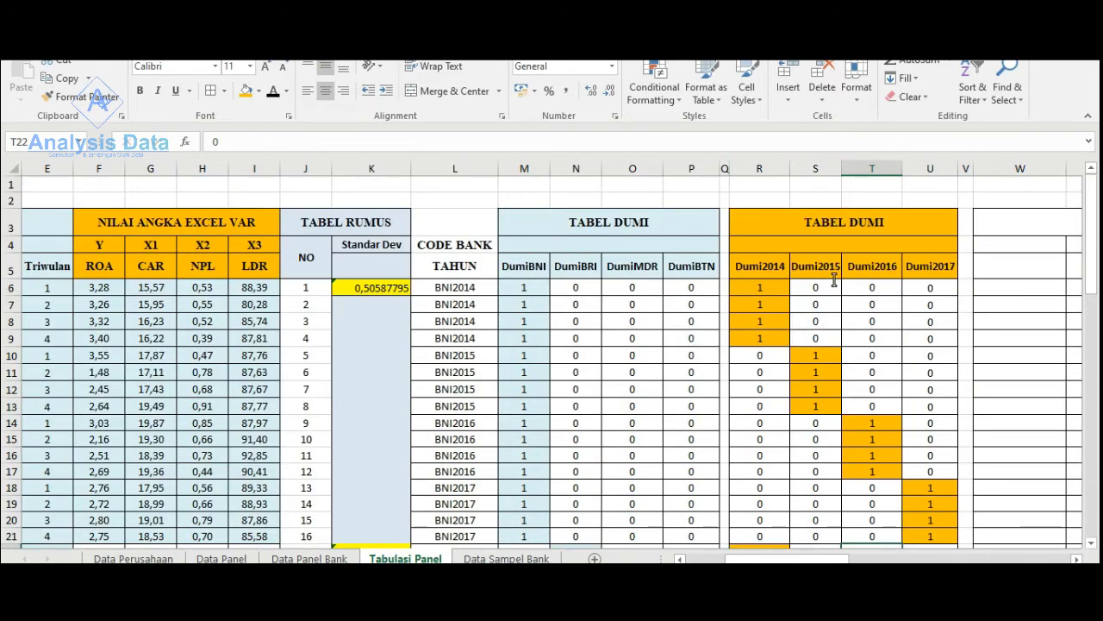
{"action": "scroll", "coordinate": [1012, 522], "scroll_direction": "down", "scroll_amount": 1}
- Copy all year dummy values from Dumi2014 to Dumi2017, range R6:U69
{"action": "mouse_move", "coordinate": [860, 559]}
{"action": "left_mouse_down"}
{"action": "mouse_move", "coordinate": [953, 560]}
{"action": "mouse_move", "coordinate": [869, 552]}
{"action": "left_mouse_up"}
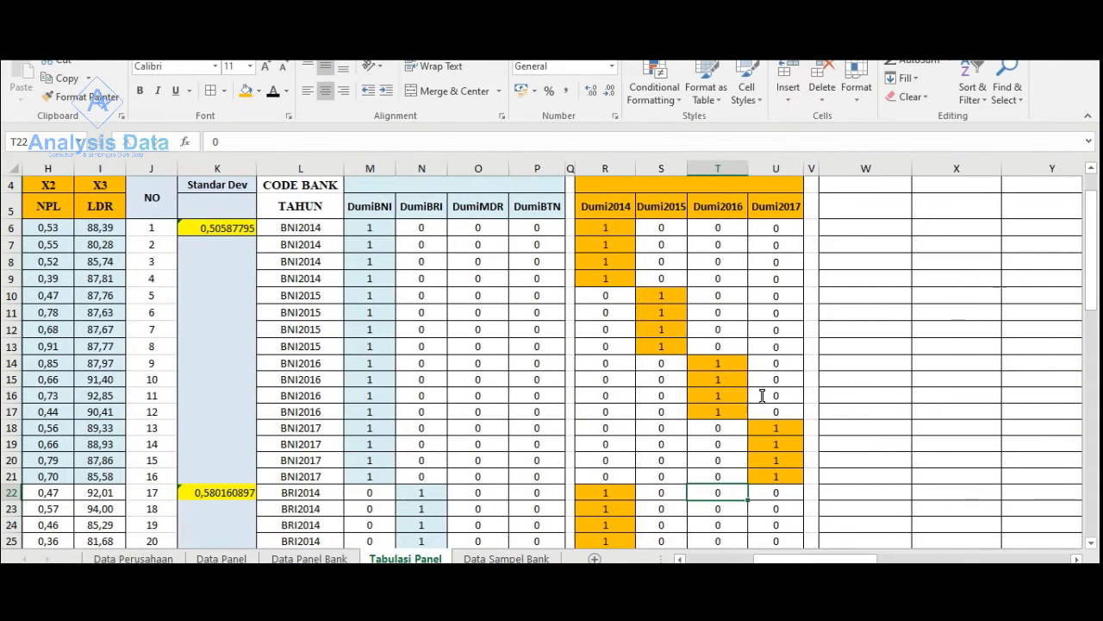
{"action": "scroll", "coordinate": [732, 377], "scroll_direction": "up", "scroll_amount": 1}
{"action": "left_click_drag", "start_coordinate": [603, 287], "coordinate": [781, 514]}
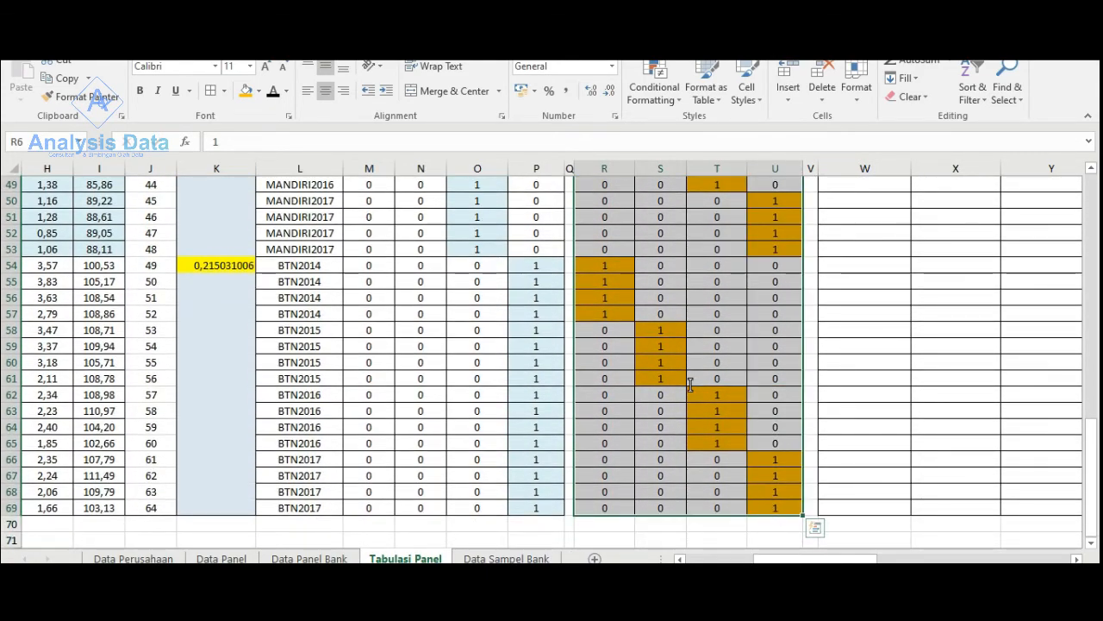
{"action": "right_click", "coordinate": [690, 385]}
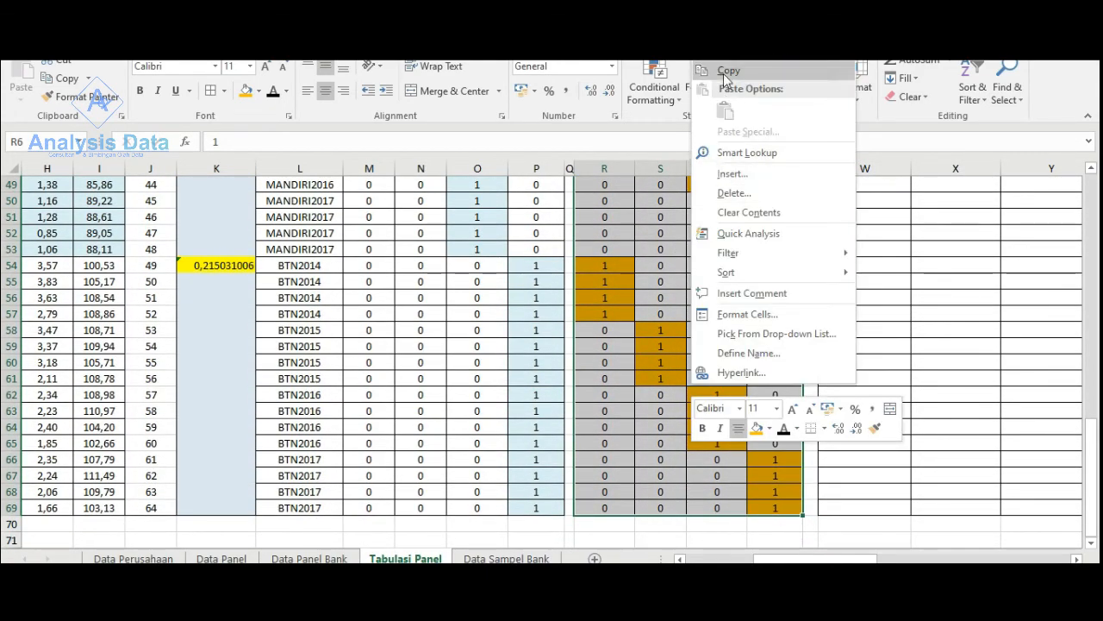
{"action": "left_click", "coordinate": [801, 69]}
{"action": "scroll", "coordinate": [552, 362], "scroll_direction": "up", "scroll_amount": 12}
{"action": "scroll", "coordinate": [551, 362], "scroll_direction": "up", "scroll_amount": 4}
- Switch to the SPSS data editor and paste the copied year dummy values into the first empty column after RES_2
{"action": "left_click", "coordinate": [792, 596]}
{"action": "left_click", "coordinate": [700, 521]}
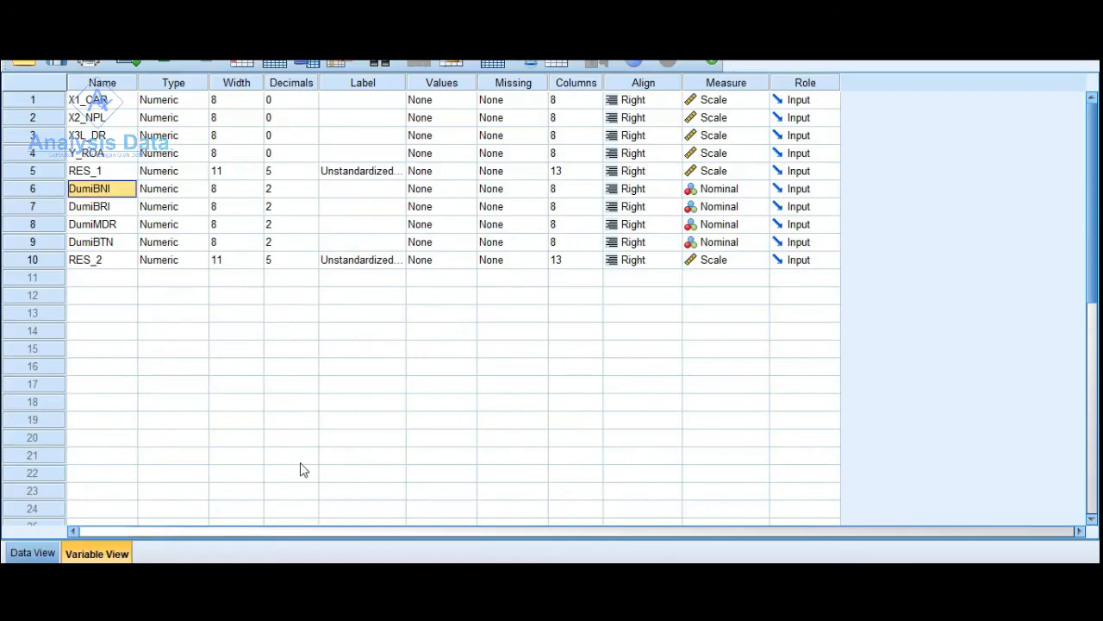
{"action": "left_click", "coordinate": [37, 554]}
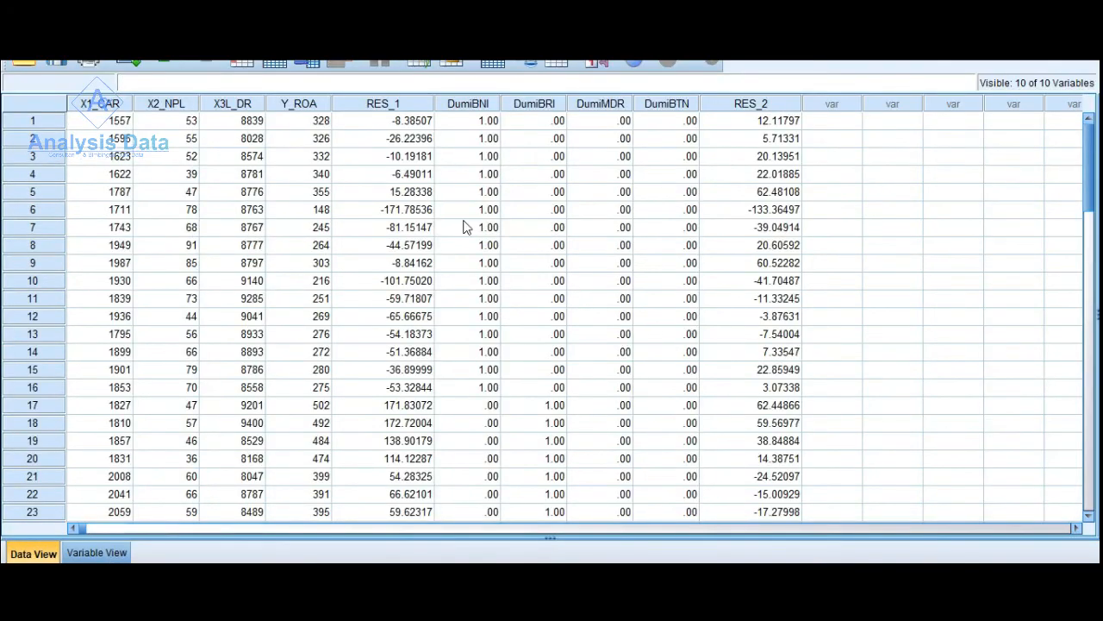
{"action": "right_click", "coordinate": [831, 119]}
{"action": "left_click", "coordinate": [871, 169]}
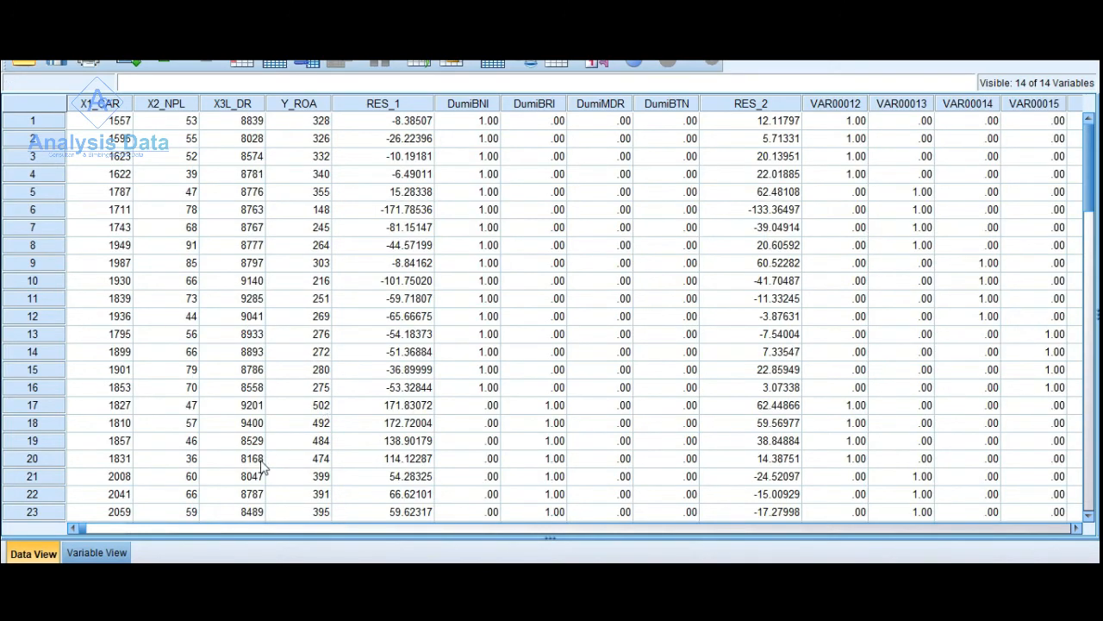
- Switch to the Excel sheet and copy the year dummy headings Dumi2014 to Dumi2017, range R5:U5
{"action": "left_click", "coordinate": [87, 554]}
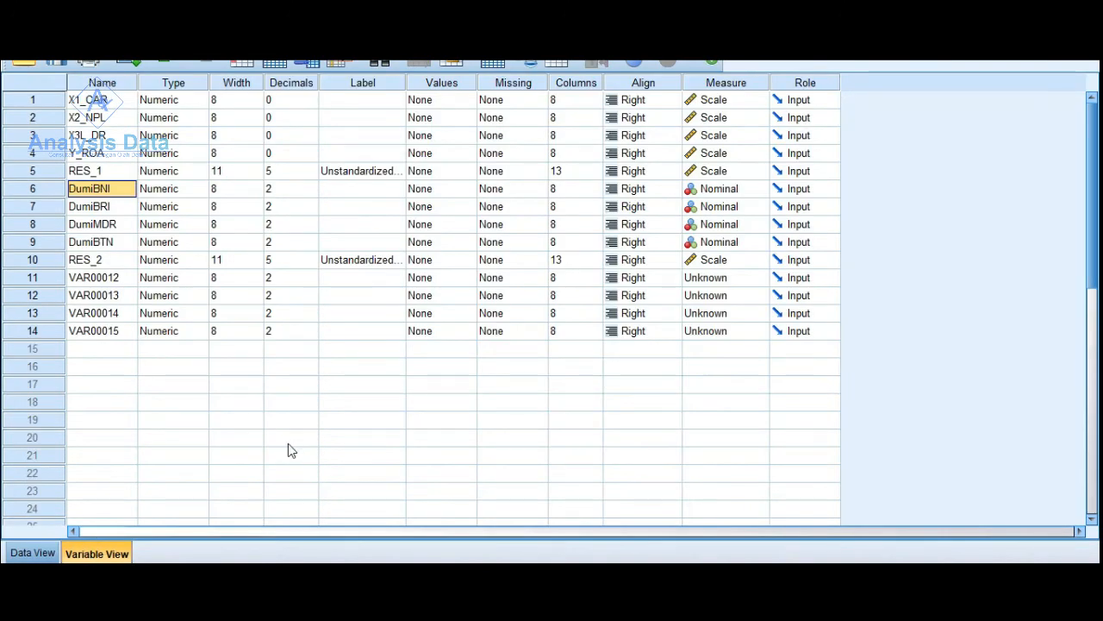
{"action": "left_click", "coordinate": [814, 538]}
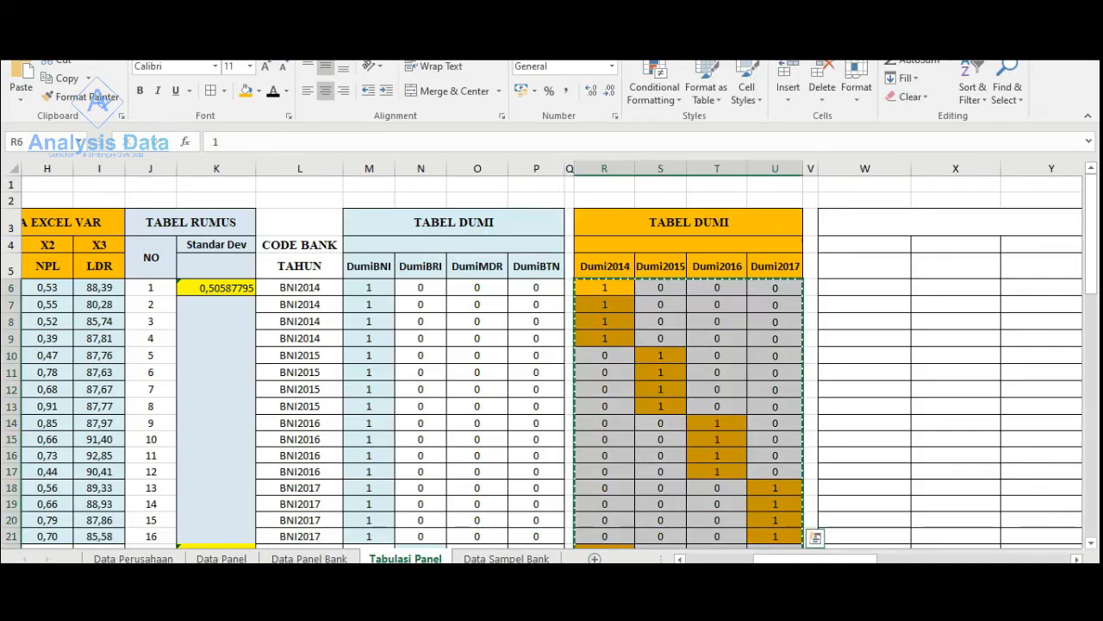
{"action": "left_click_drag", "start_coordinate": [601, 269], "coordinate": [759, 269]}
{"action": "right_click", "coordinate": [759, 269]}
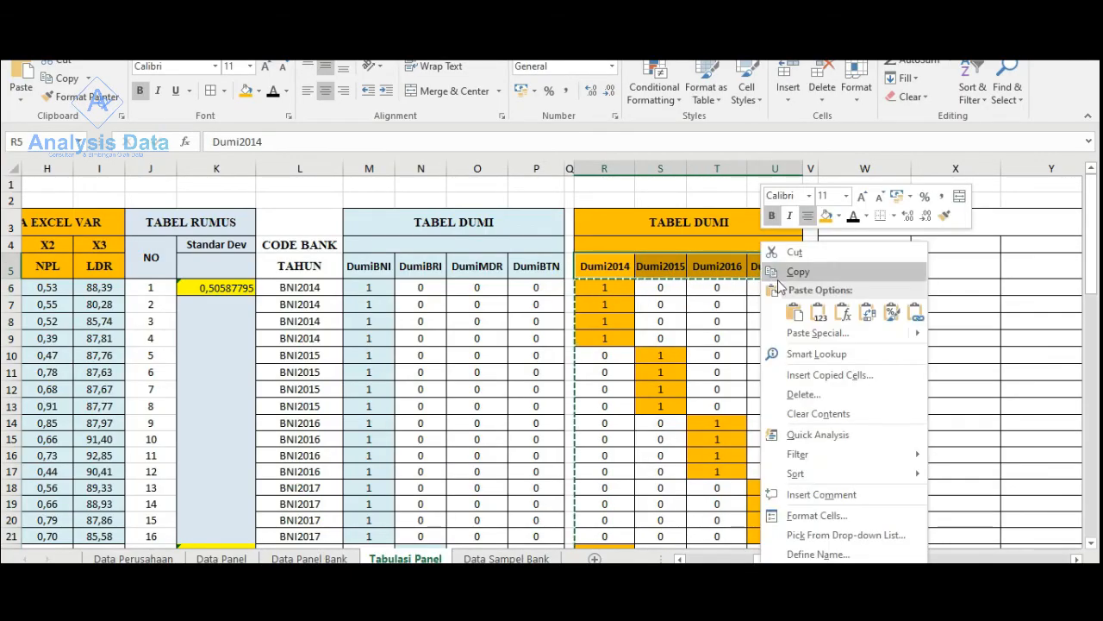
{"action": "left_click", "coordinate": [801, 271]}
- Paste the copied year dummy headings transposed into a vertical list starting at cell AI27, below the bank dummy names
{"action": "left_click_drag", "start_coordinate": [825, 561], "coordinate": [991, 559]}
{"action": "scroll", "coordinate": [811, 434], "scroll_direction": "down", "scroll_amount": 5}
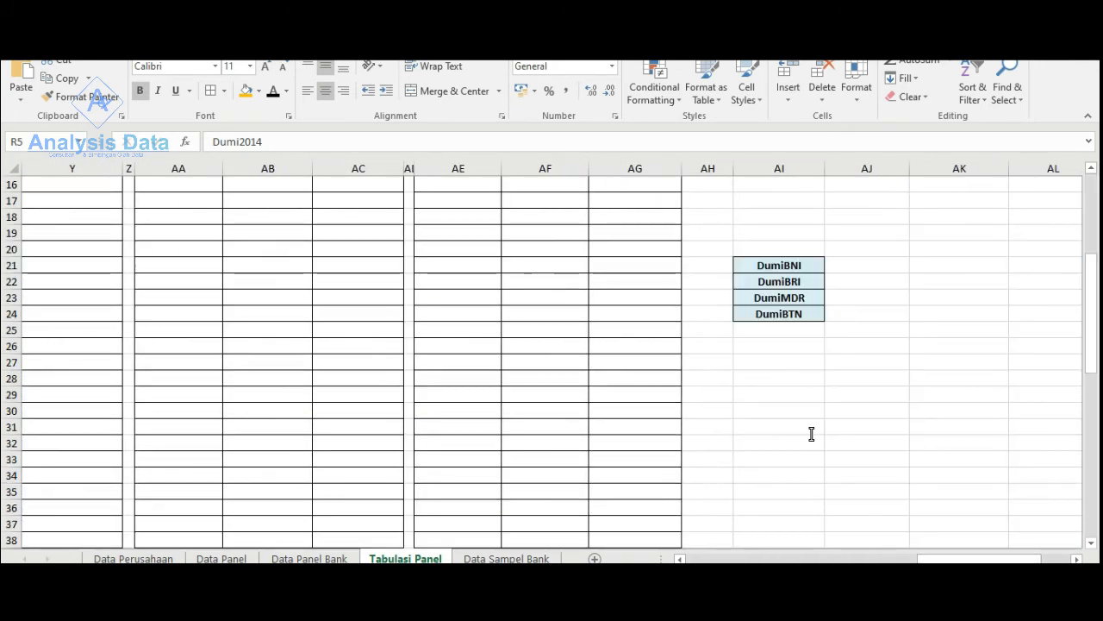
{"action": "left_click", "coordinate": [740, 366]}
{"action": "right_click", "coordinate": [740, 367]}
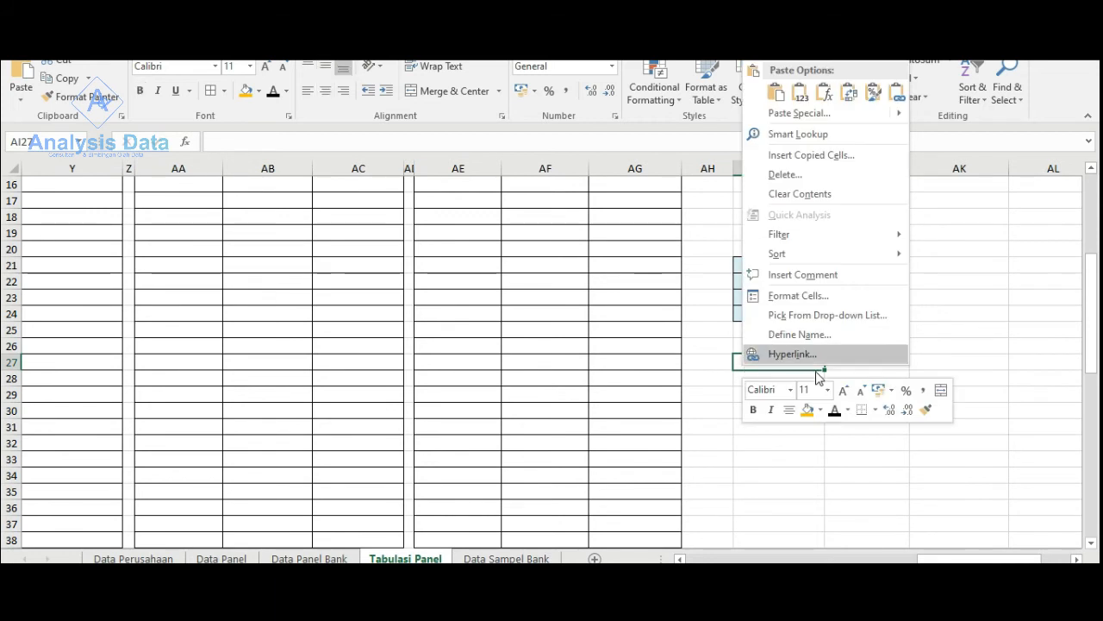
{"action": "left_click", "coordinate": [848, 93]}
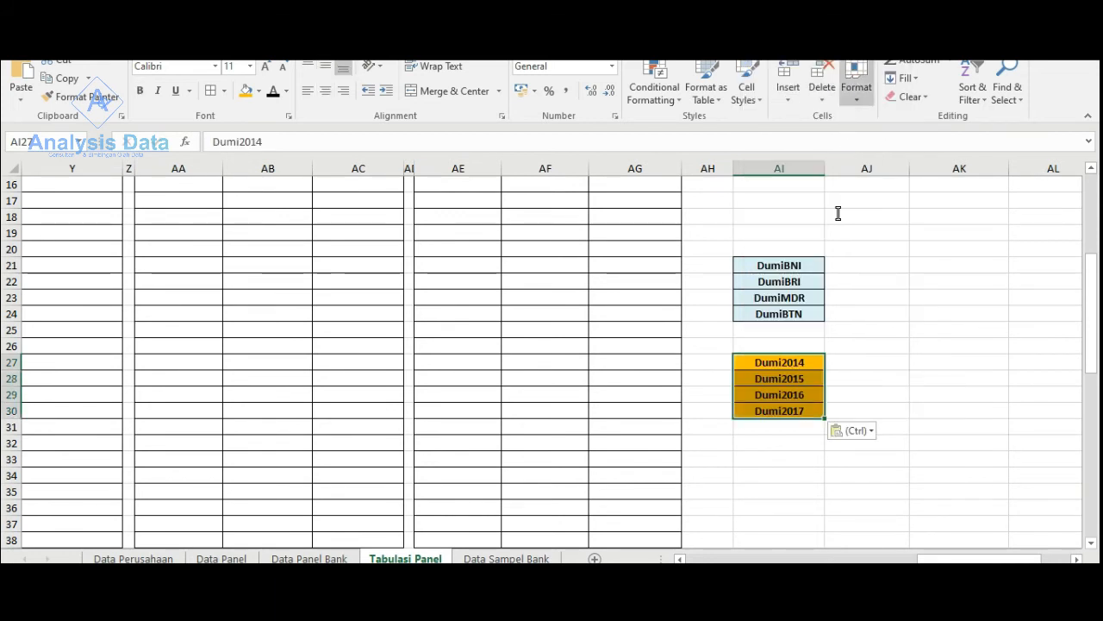
- Copy the vertical list of year dummy names and paste it in SPSS as the names of variables VAR00012 to VAR00015
{"action": "right_click", "coordinate": [790, 367]}
{"action": "key", "text": "Escape"}
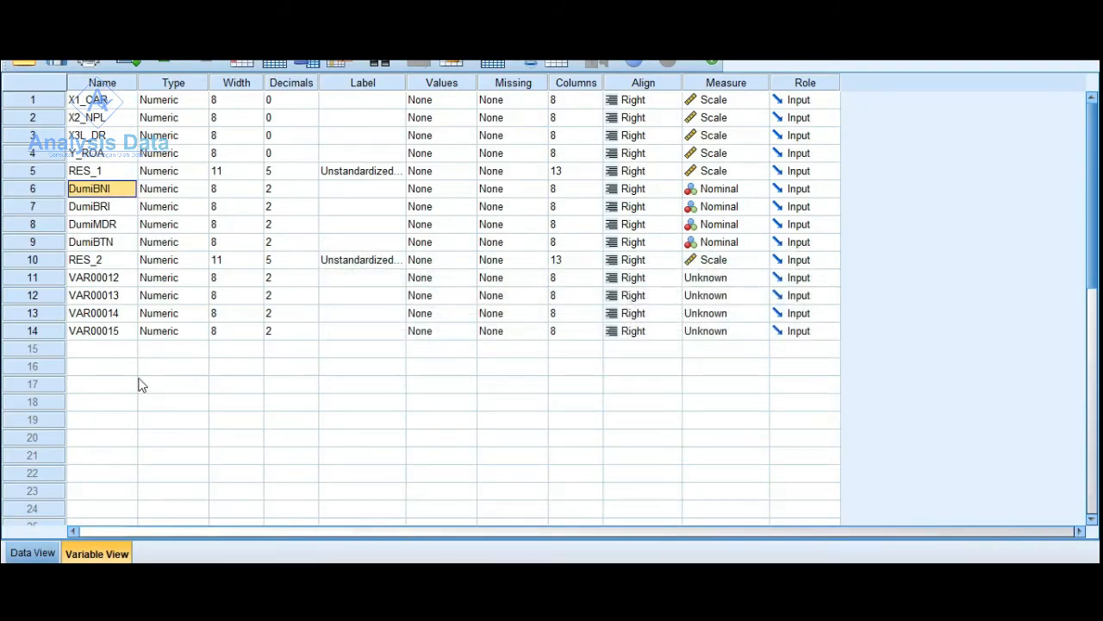
{"action": "left_click", "coordinate": [82, 281]}
{"action": "right_click", "coordinate": [82, 281]}
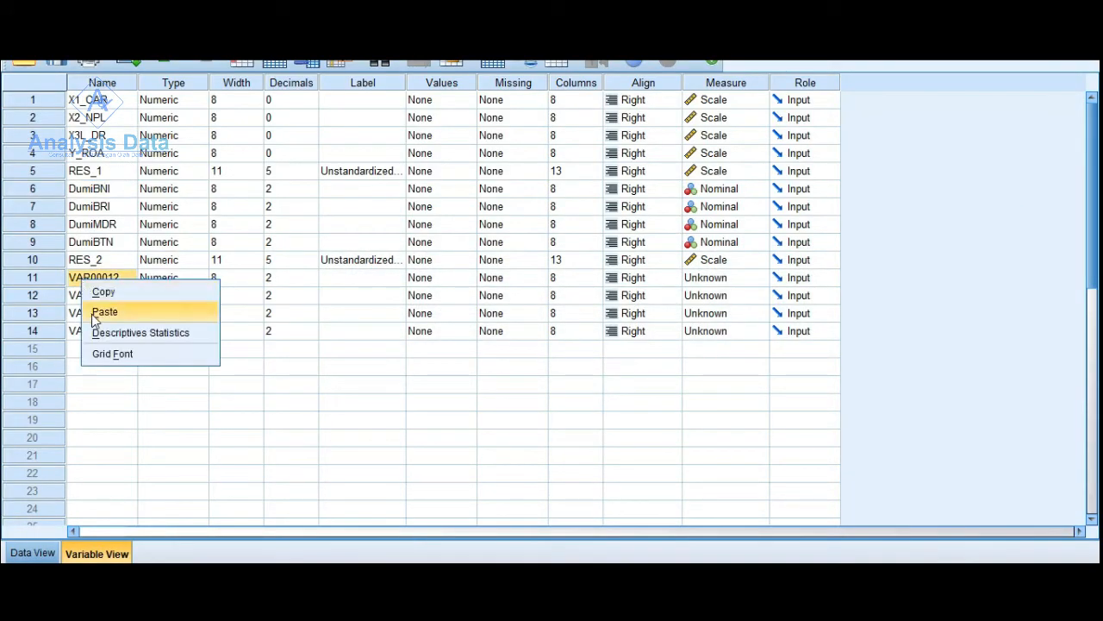
{"action": "left_click", "coordinate": [93, 310]}
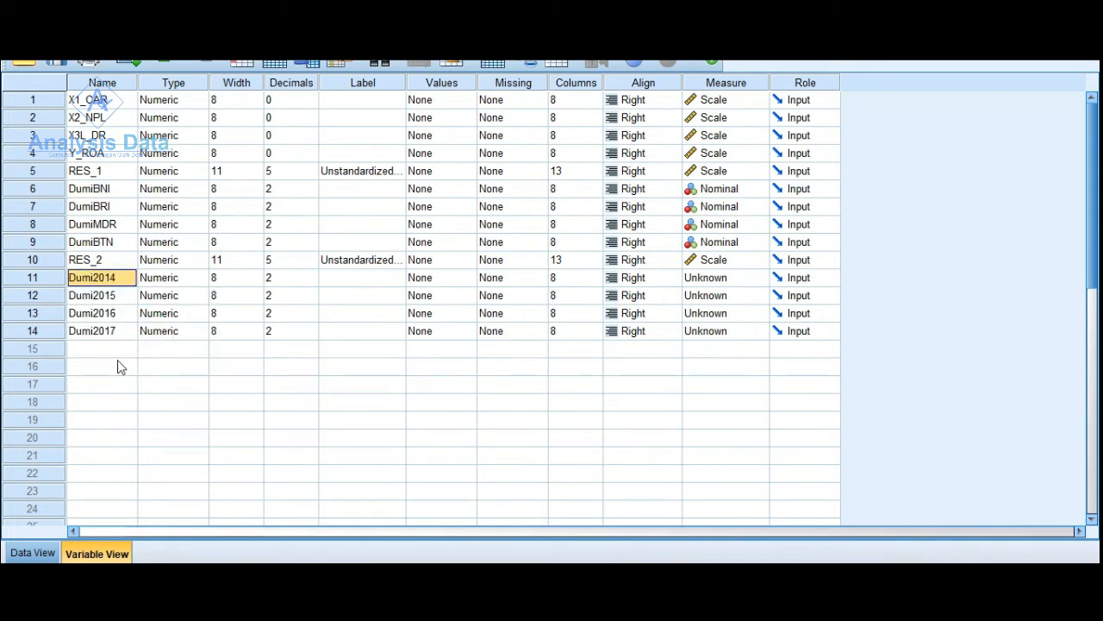
- Open the Linear Regression setup and remove all previous independent variables, keeping Y_ROA as the dependent
{"action": "left_click", "coordinate": [207, 39]}
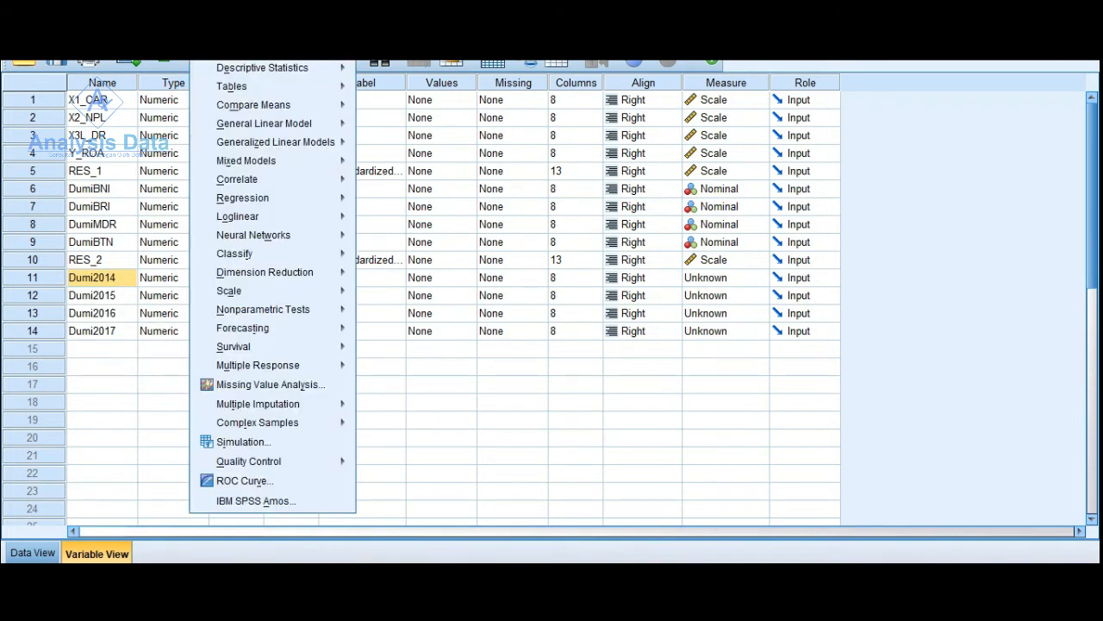
{"action": "mouse_move", "coordinate": [256, 204]}
{"action": "left_click", "coordinate": [396, 222]}
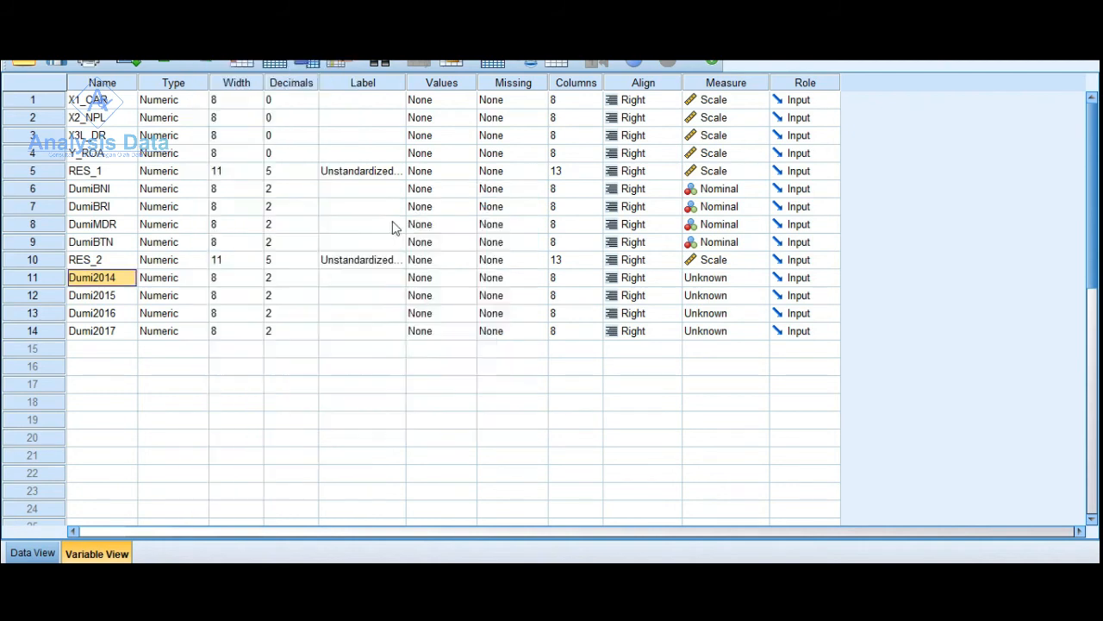
{"action": "scroll", "coordinate": [642, 288], "scroll_direction": "up", "scroll_amount": 2}
{"action": "scroll", "coordinate": [592, 285], "scroll_direction": "down", "scroll_amount": 2}
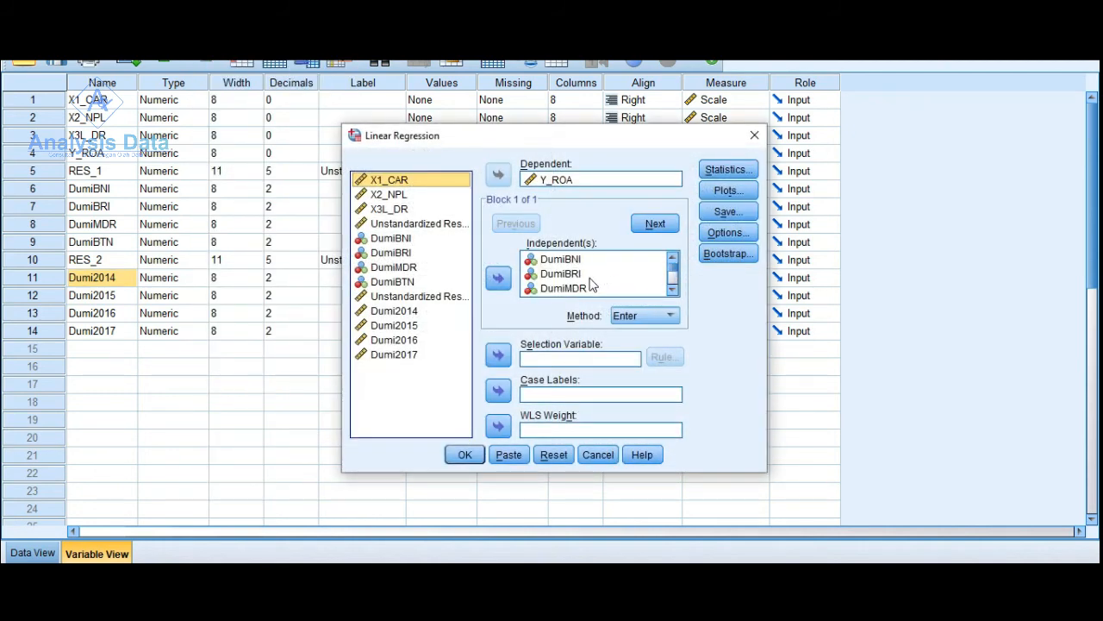
{"action": "left_click", "coordinate": [590, 277]}
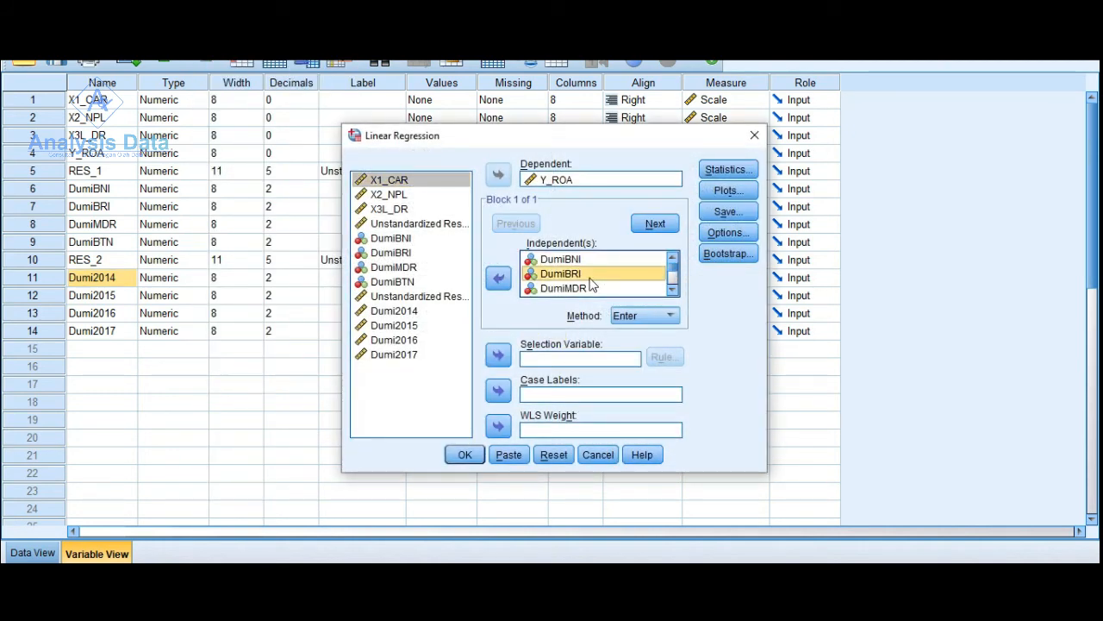
{"action": "key", "text": "ctrl+a"}
{"action": "left_click", "coordinate": [500, 279]}
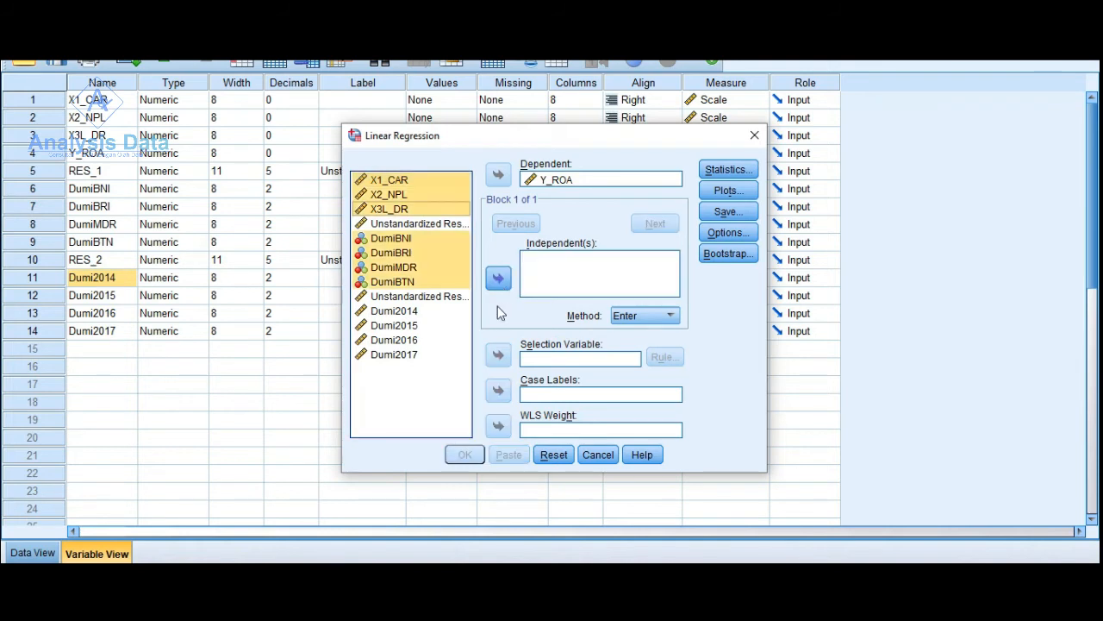
- Add X1_CAR, X2_NPL and X3L_DR as independent variables of the regression
{"action": "left_click", "coordinate": [414, 354]}
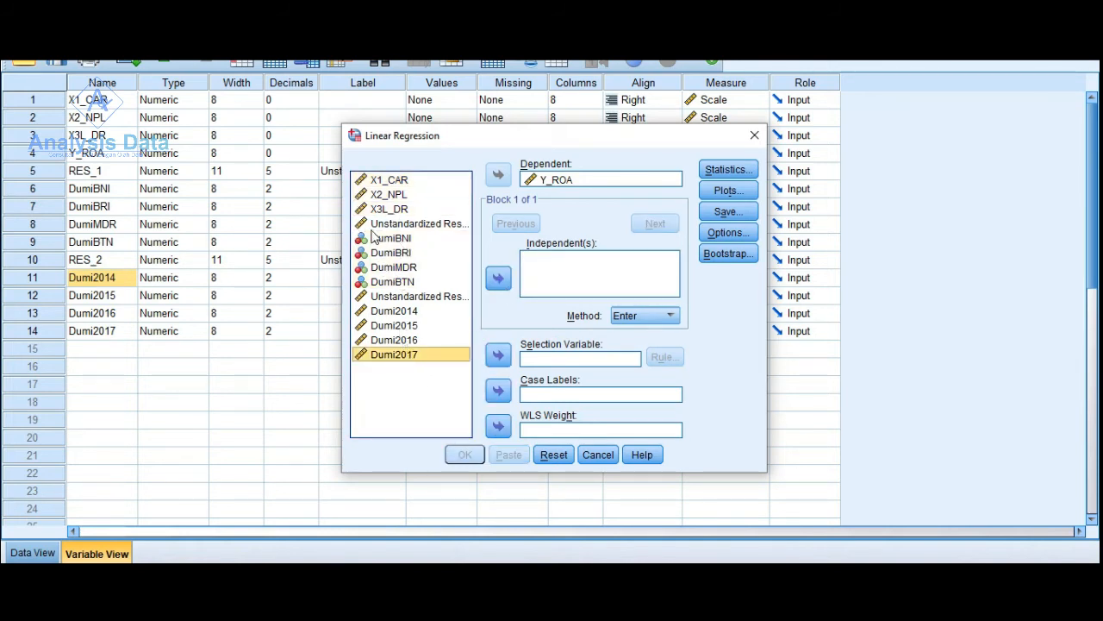
{"action": "left_click", "coordinate": [376, 181]}
{"action": "left_click", "coordinate": [390, 312]}
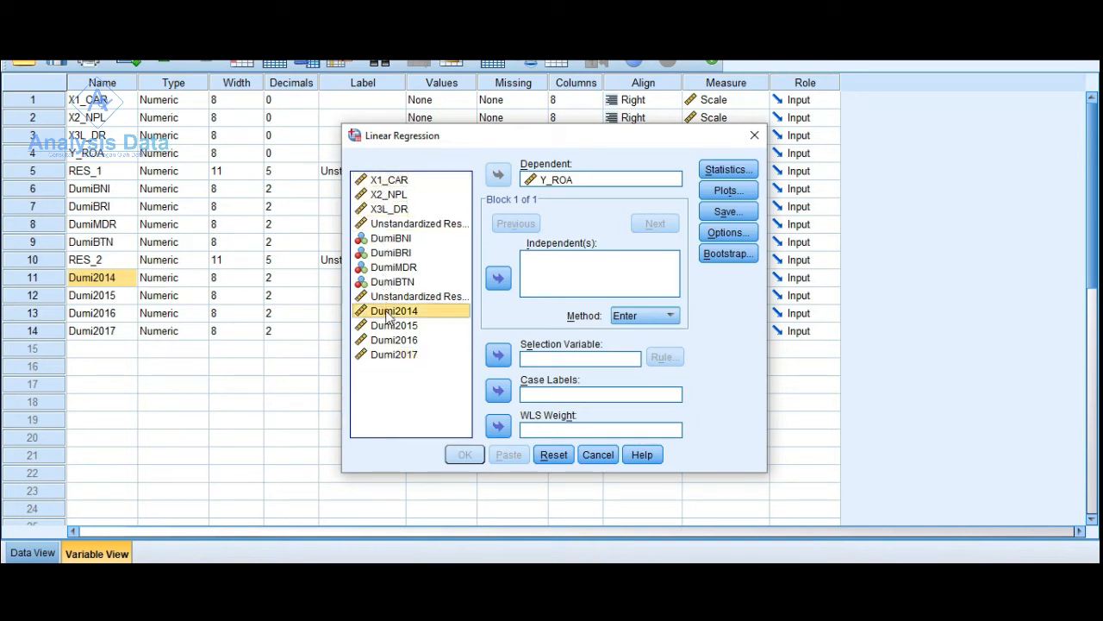
{"action": "left_click", "coordinate": [398, 181]}
{"action": "left_click", "coordinate": [399, 209], "text": "shift"}
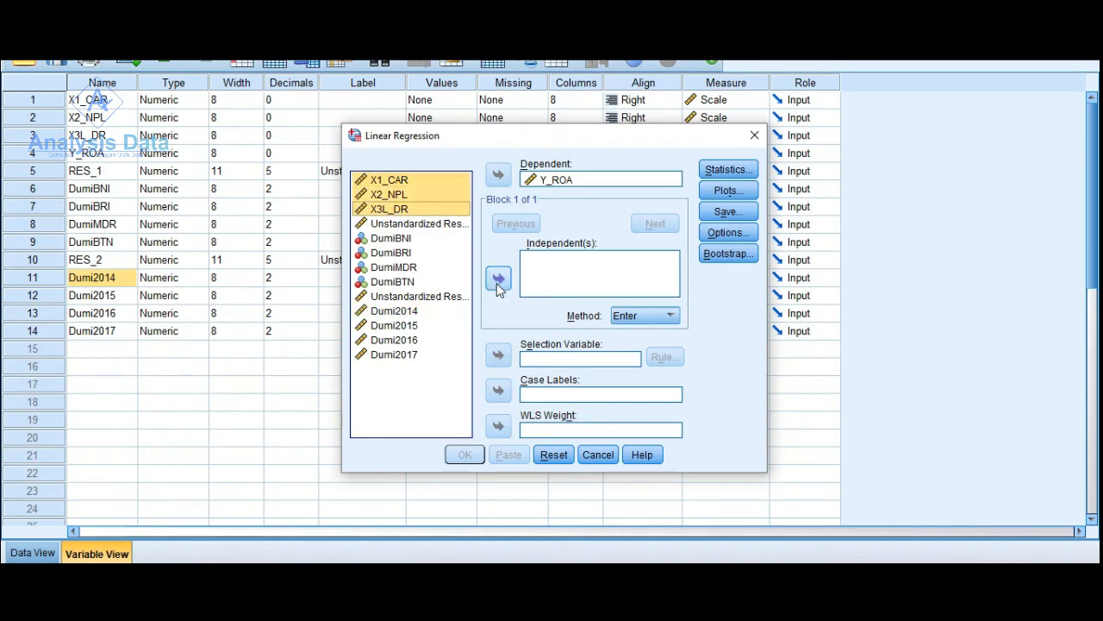
{"action": "left_click", "coordinate": [499, 277]}
- Add Dumi2014 to Dumi2017 as further independent variables, run the regression and review its model summary, ANOVA and coefficients
{"action": "left_click", "coordinate": [409, 312]}
{"action": "left_click", "coordinate": [404, 355], "text": "shift"}
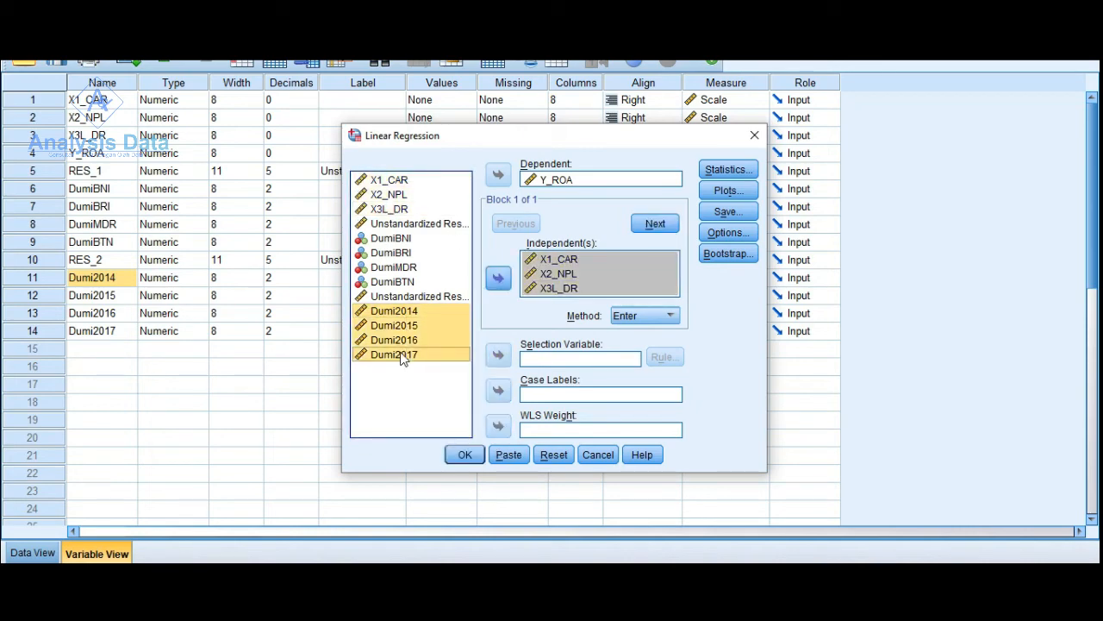
{"action": "left_click", "coordinate": [497, 278]}
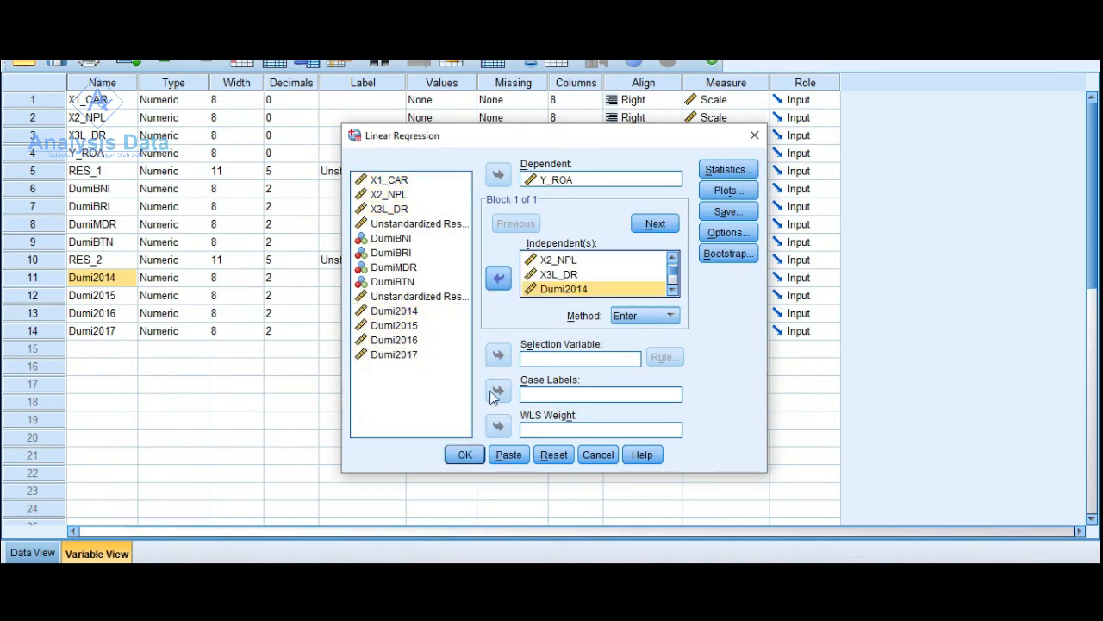
{"action": "left_click", "coordinate": [465, 454]}
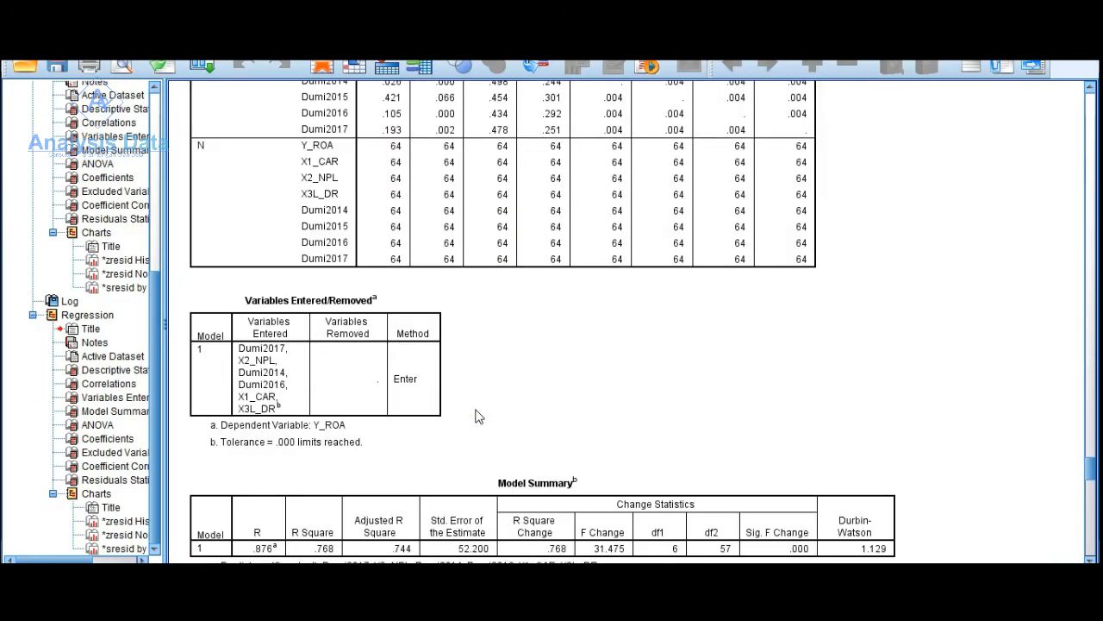
{"action": "scroll", "coordinate": [479, 416], "scroll_direction": "down", "scroll_amount": 2}
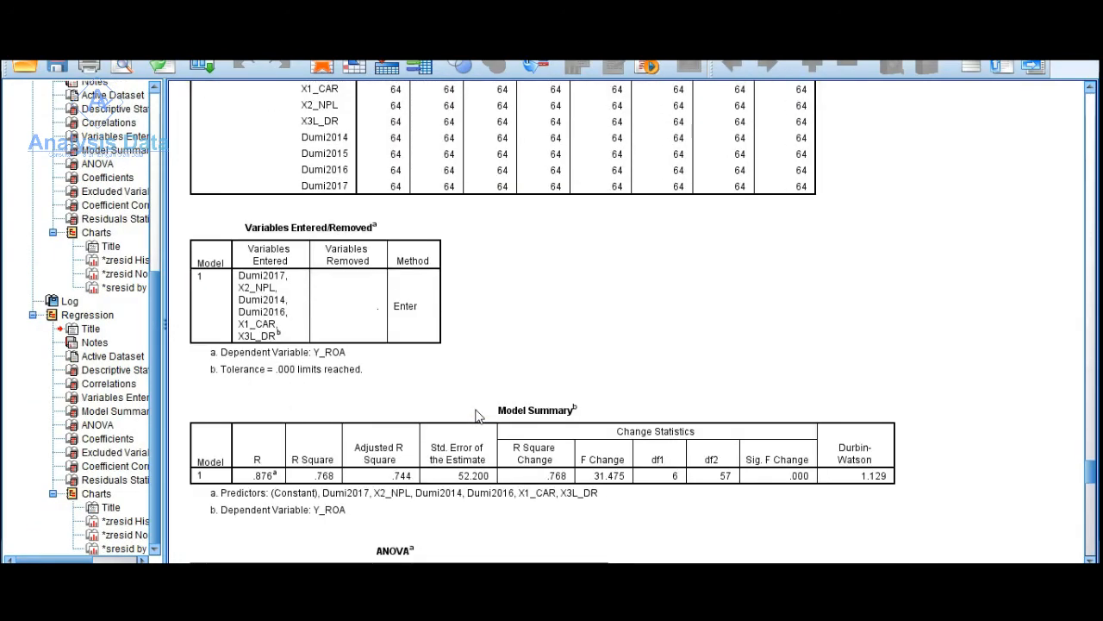
{"action": "scroll", "coordinate": [479, 417], "scroll_direction": "down", "scroll_amount": 12}
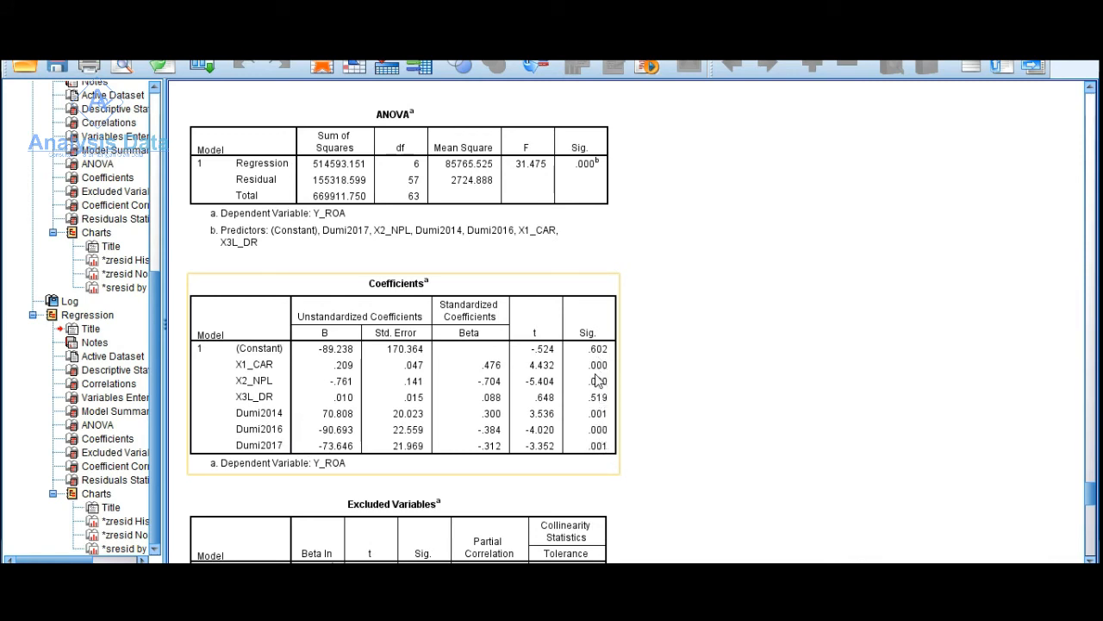
{"action": "scroll", "coordinate": [603, 410], "scroll_direction": "down", "scroll_amount": 3}
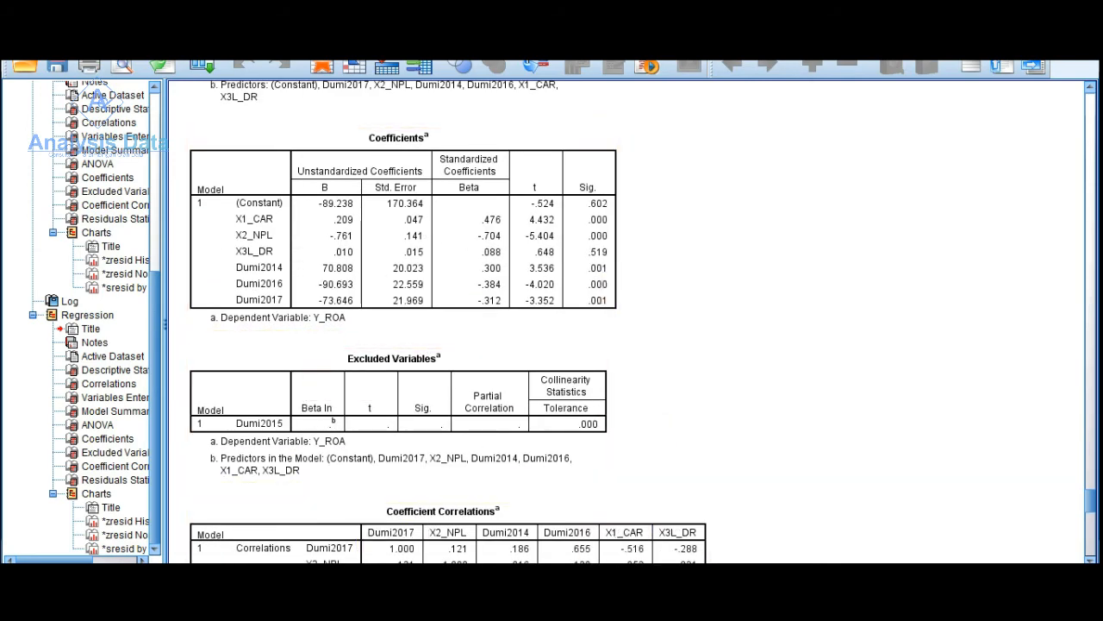
- Switch to Excel and give the X3 RUMUS VAR DUMI LDR header block AE3:AG5 an orange fill and black text
{"action": "key", "text": "alt+Tab"}
{"action": "scroll", "coordinate": [816, 454], "scroll_direction": "up", "scroll_amount": 5}
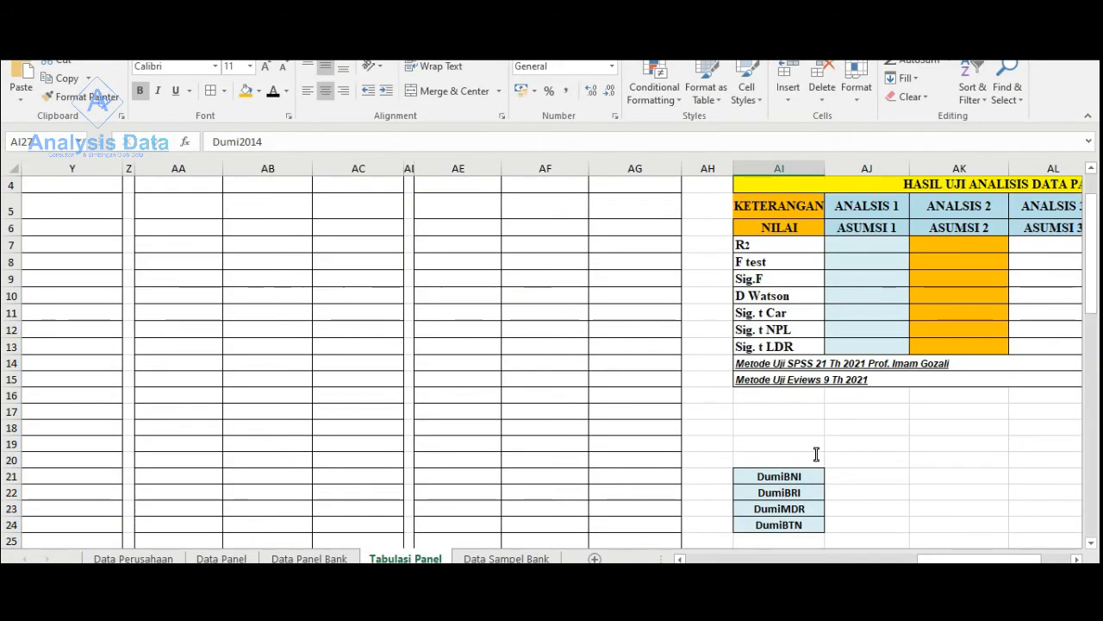
{"action": "scroll", "coordinate": [816, 454], "scroll_direction": "up", "scroll_amount": 1}
{"action": "left_click_drag", "start_coordinate": [1061, 299], "coordinate": [1049, 407]}
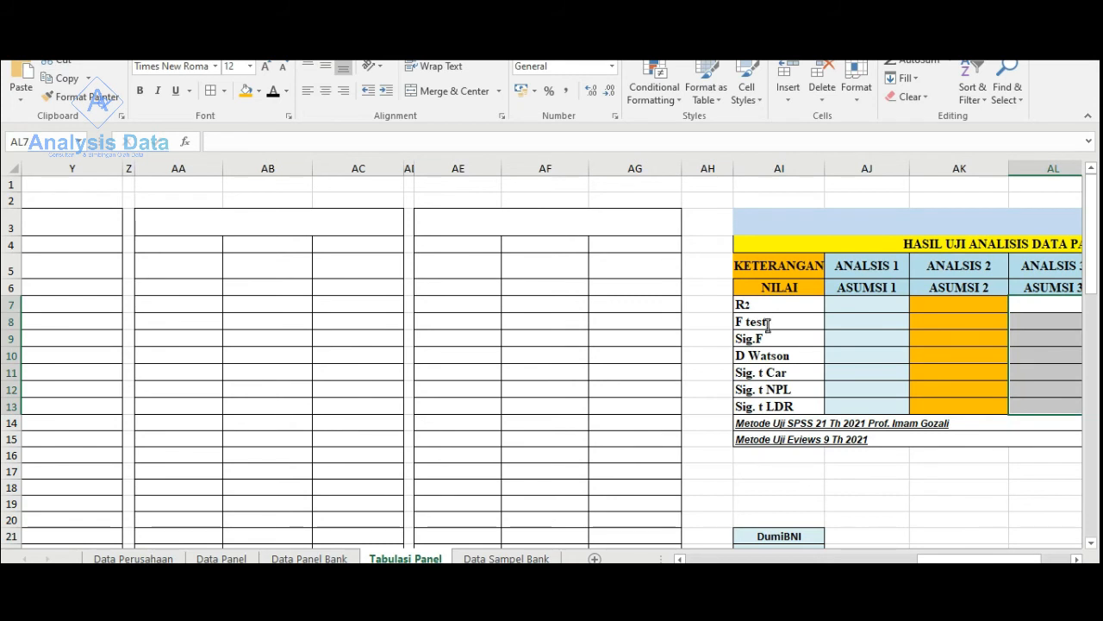
{"action": "left_click_drag", "start_coordinate": [487, 225], "coordinate": [480, 268]}
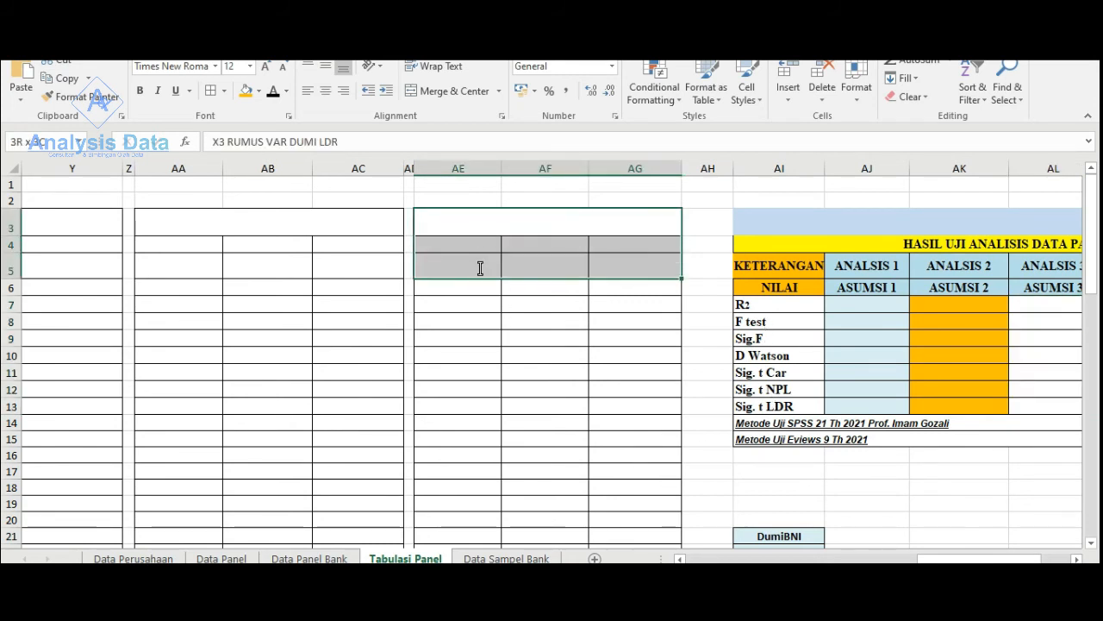
{"action": "left_click", "coordinate": [246, 91]}
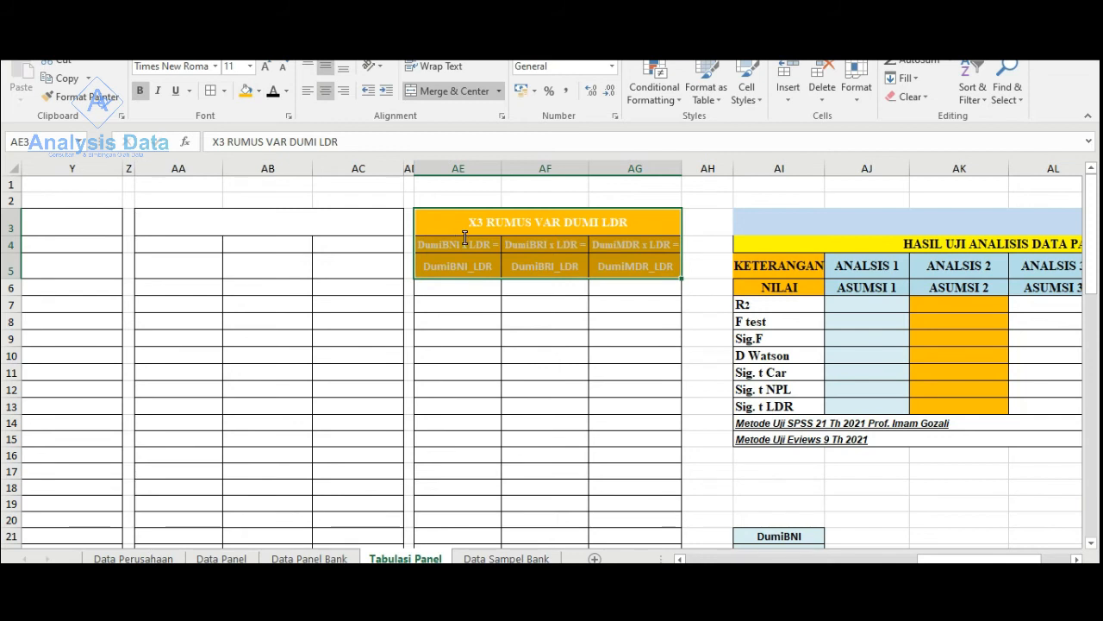
{"action": "left_click", "coordinate": [273, 93]}
- Apply an orange fill and black text to the X2 RUMUS VAR DUMI NPL header block AA3:AC5
{"action": "left_click_drag", "start_coordinate": [268, 216], "coordinate": [266, 270]}
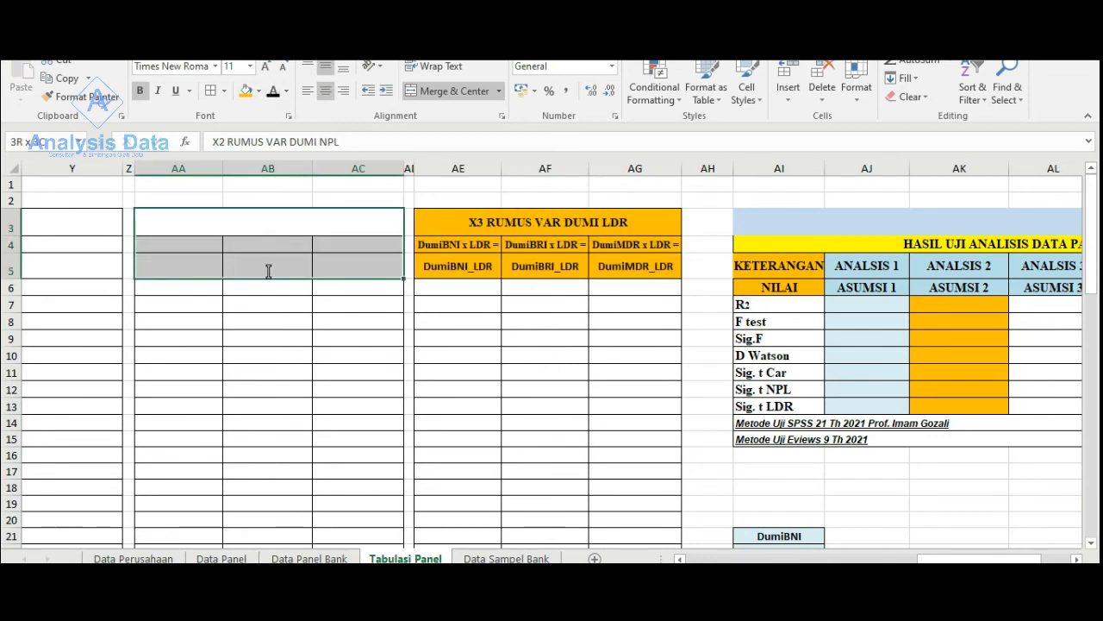
{"action": "left_click", "coordinate": [245, 91]}
{"action": "left_click", "coordinate": [273, 91]}
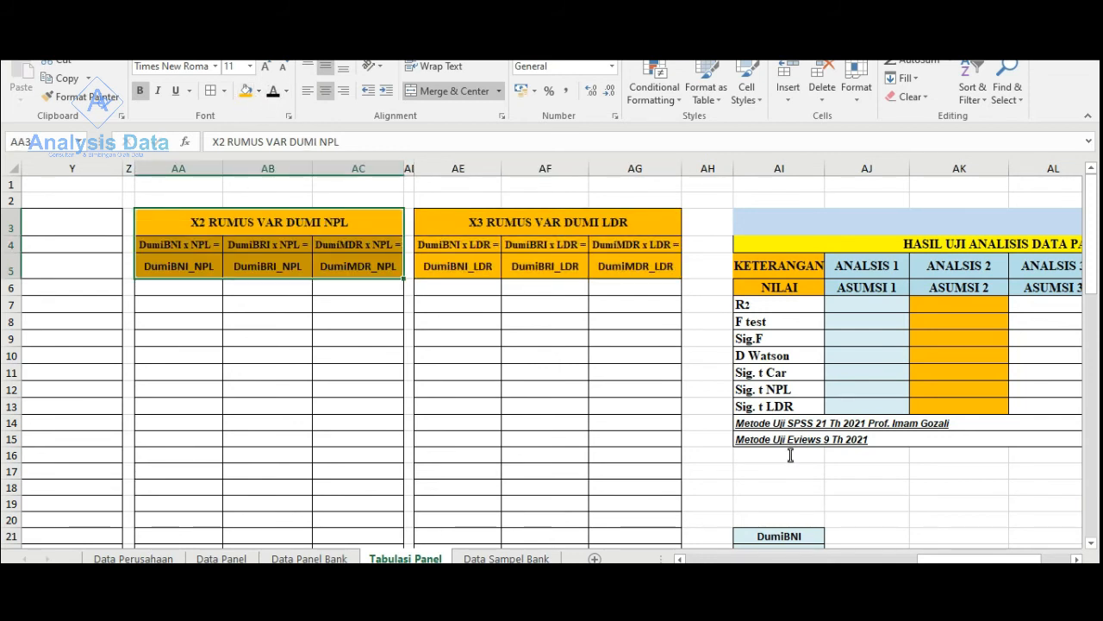
- Apply an orange fill and black text to the X1 RUMUS VAR DUMI CAR header rows W3:Y4
{"action": "left_click_drag", "start_coordinate": [944, 559], "coordinate": [901, 559]}
{"action": "left_click", "coordinate": [377, 220]}
{"action": "left_click_drag", "start_coordinate": [377, 244], "coordinate": [378, 252]}
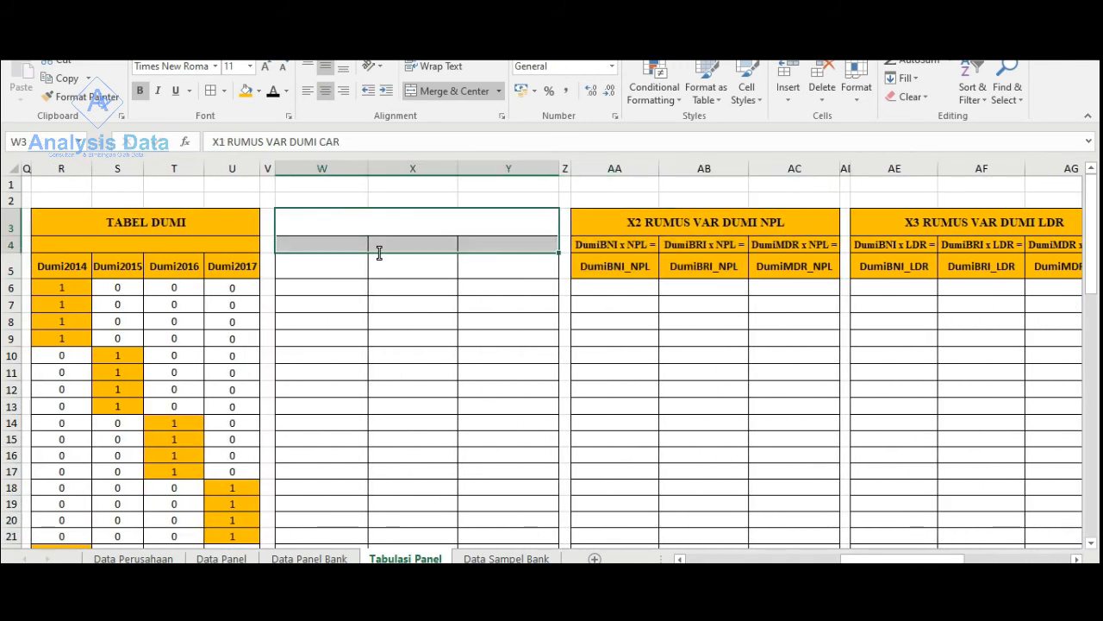
{"action": "left_click", "coordinate": [246, 91]}
{"action": "left_click", "coordinate": [273, 92]}
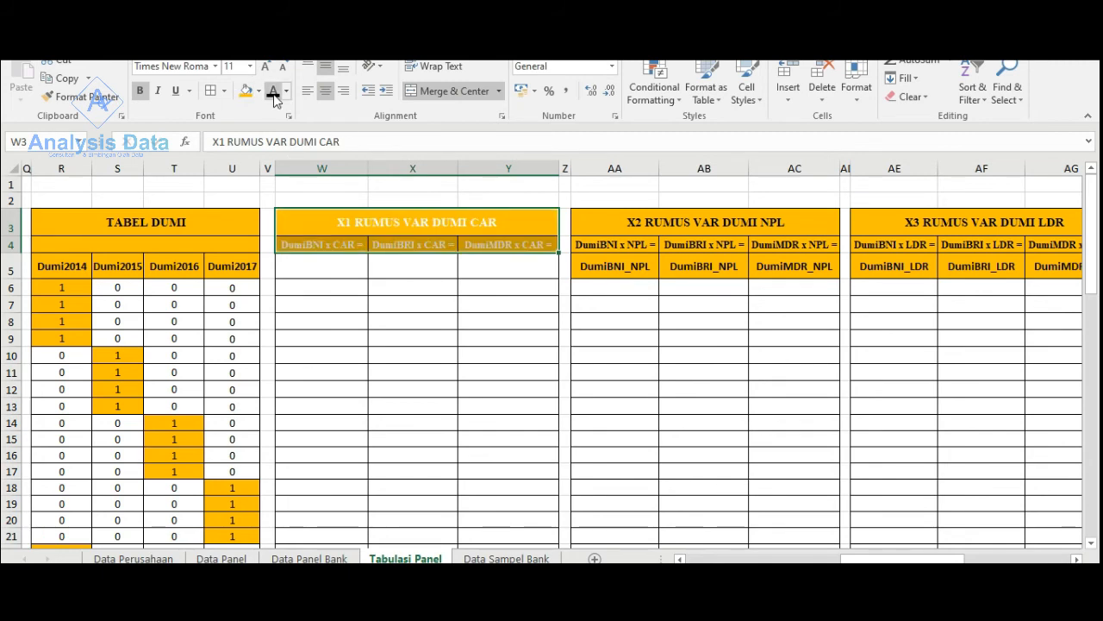
- Review the Coefficients table of the year dummy regression in the SPSS output and return to the X1 to X3 formula tables in Excel
{"action": "left_click_drag", "start_coordinate": [874, 559], "coordinate": [743, 559]}
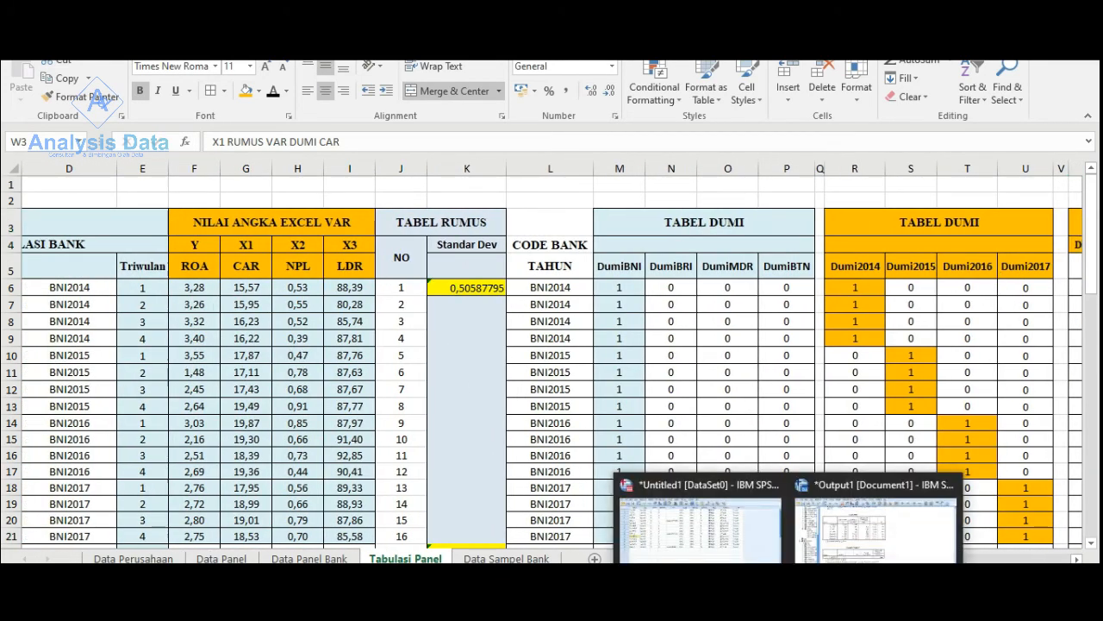
{"action": "left_click", "coordinate": [862, 522]}
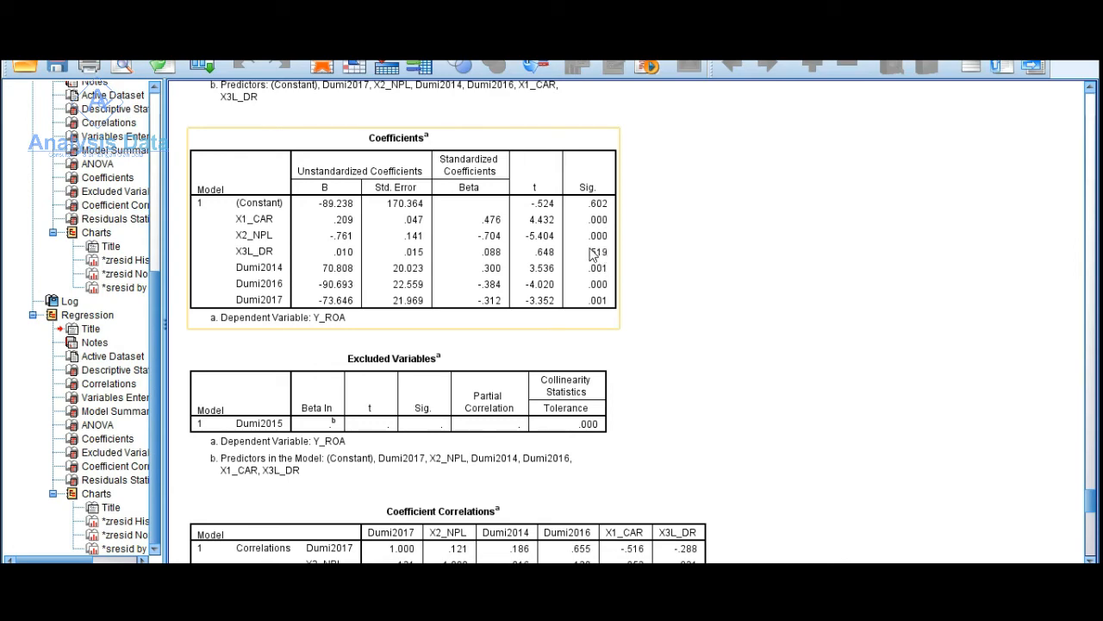
{"action": "left_click", "coordinate": [1006, 12]}
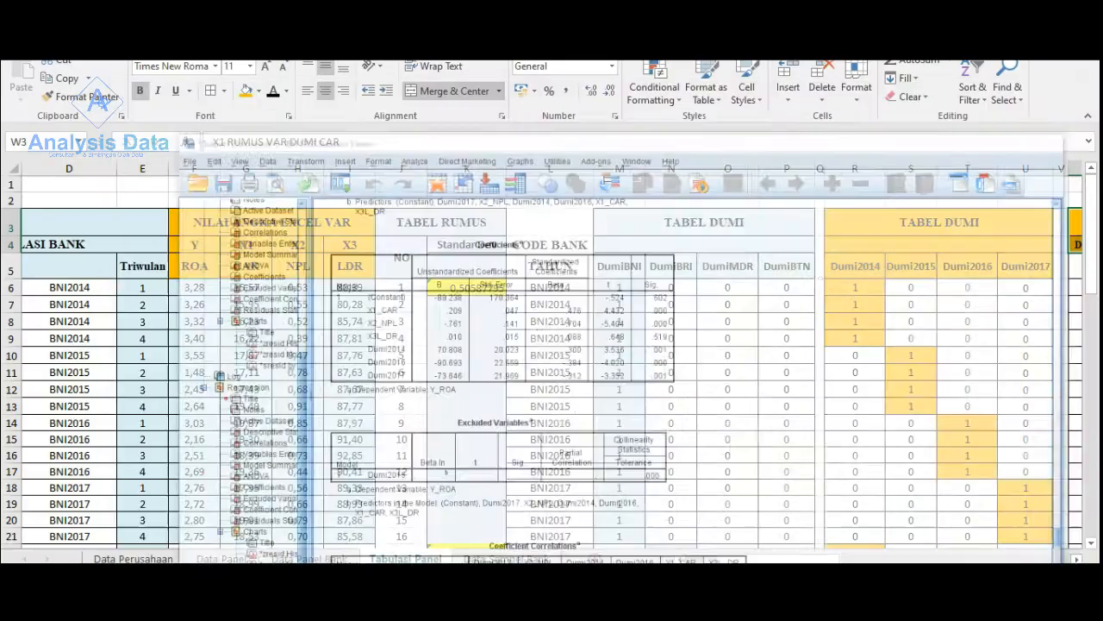
{"action": "left_click_drag", "start_coordinate": [814, 560], "coordinate": [917, 560]}
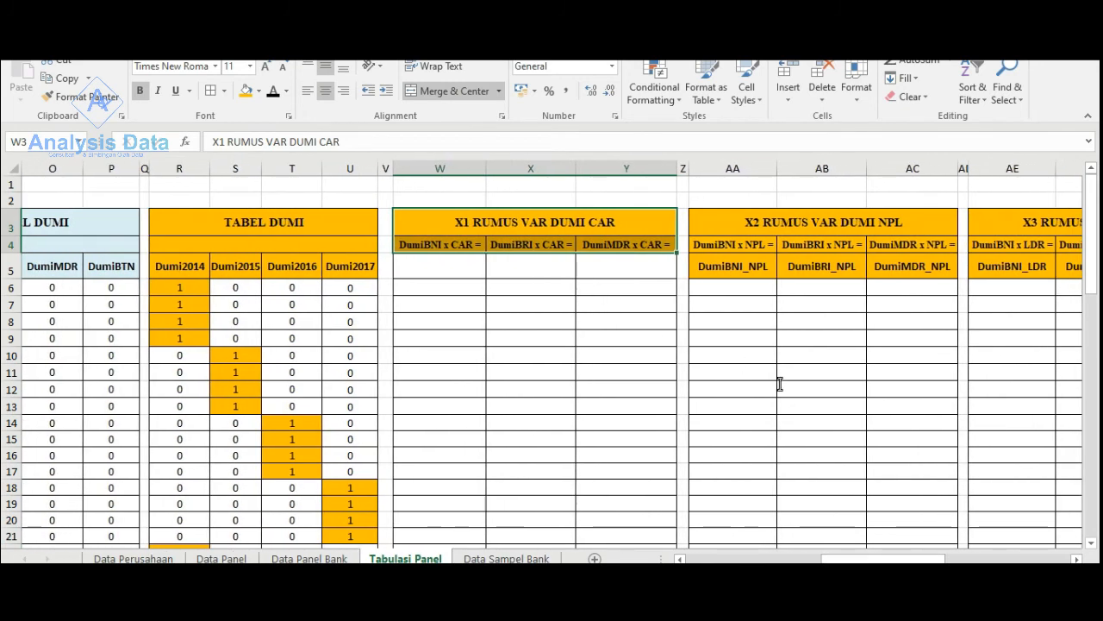
- Examine the X1 to X3 formula tables and compare them with the ROA, CAR, NPL and LDR columns of the bank panel data
{"action": "left_click_drag", "start_coordinate": [829, 560], "coordinate": [891, 562]}
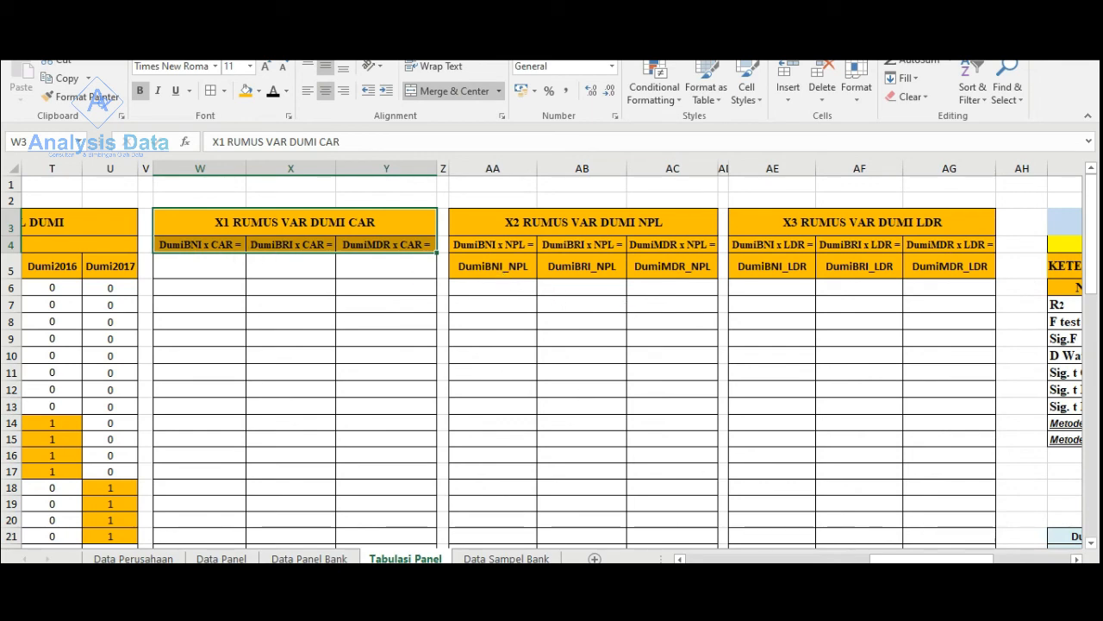
{"action": "left_click_drag", "start_coordinate": [947, 558], "coordinate": [812, 559]}
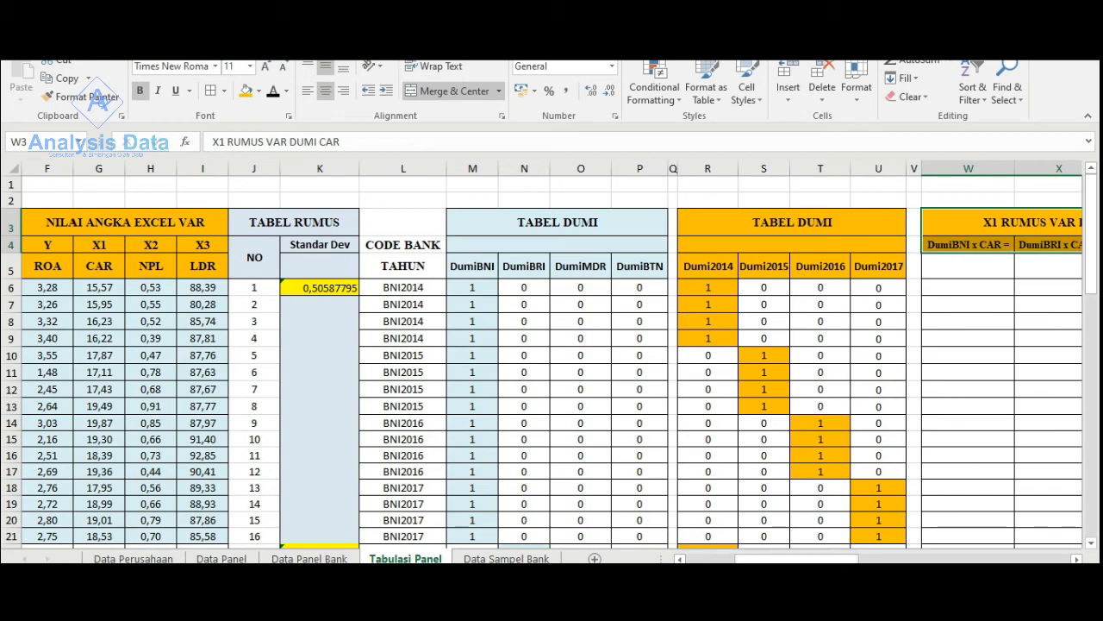
{"action": "left_click_drag", "start_coordinate": [812, 558], "coordinate": [782, 562]}
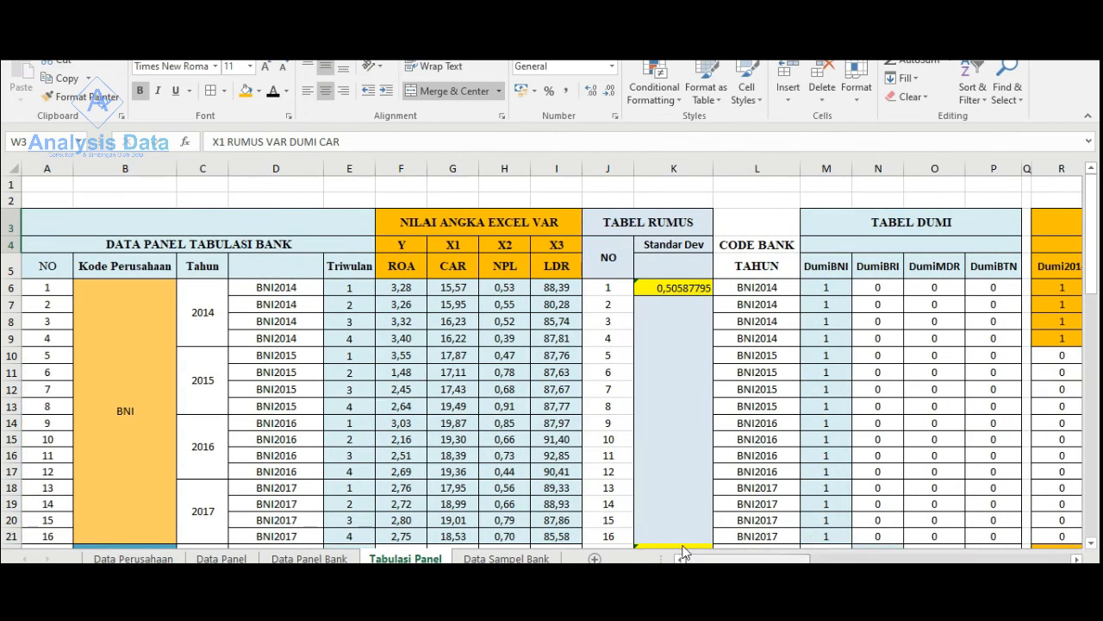
{"action": "scroll", "coordinate": [241, 340], "scroll_direction": "down", "scroll_amount": 1}
{"action": "scroll", "coordinate": [405, 346], "scroll_direction": "up", "scroll_amount": 1}
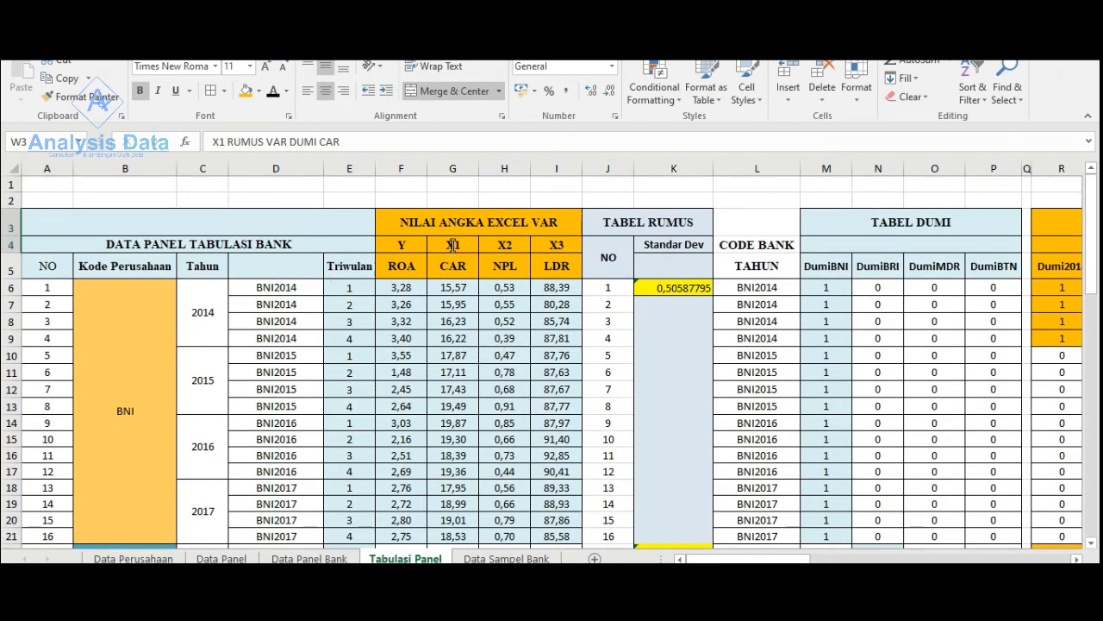
{"action": "scroll", "coordinate": [386, 321], "scroll_direction": "down", "scroll_amount": 3}
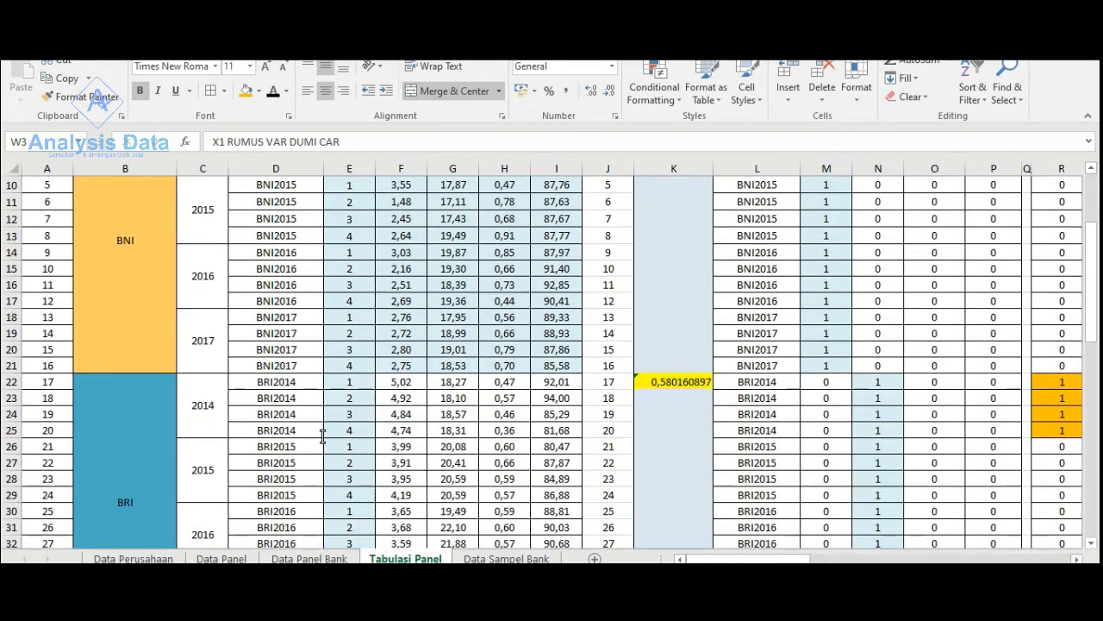
{"action": "scroll", "coordinate": [461, 437], "scroll_direction": "up", "scroll_amount": 3}
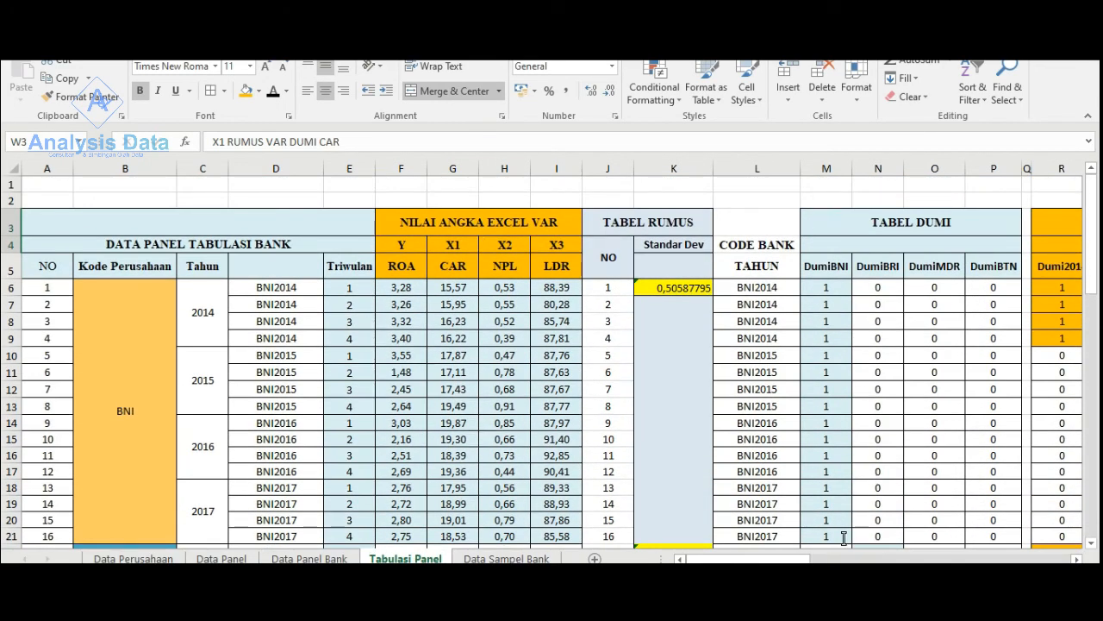
- Examine how the BNI rows 6 to 21 of the panel data line up with the DumiBNI column, and compare the BRI rows
{"action": "left_click_drag", "start_coordinate": [797, 560], "coordinate": [849, 560]}
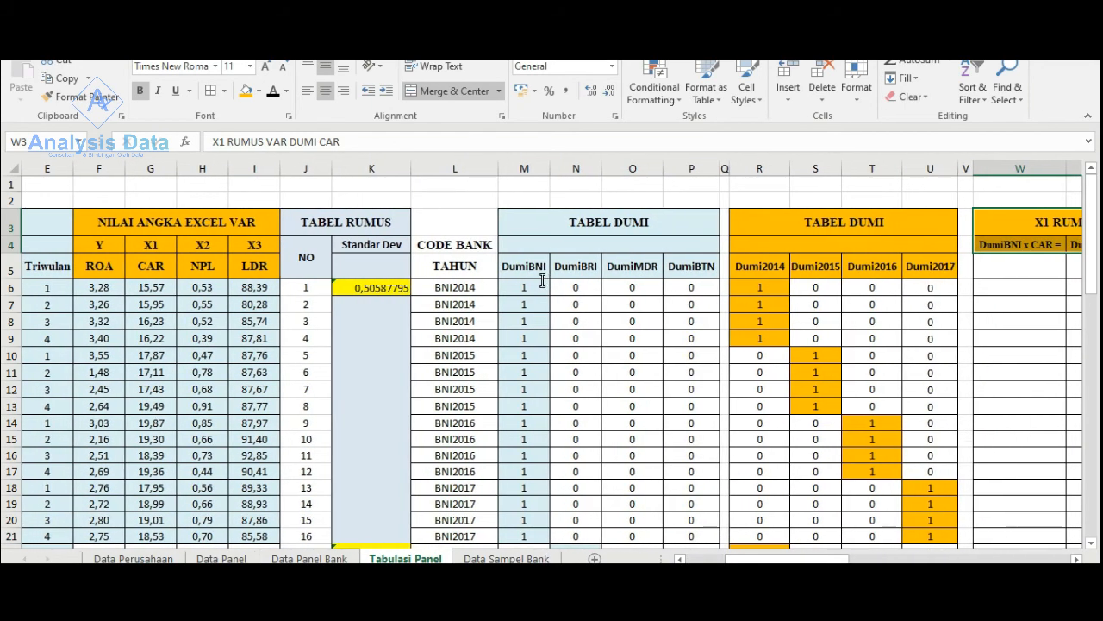
{"action": "scroll", "coordinate": [535, 285], "scroll_direction": "down", "scroll_amount": 1}
{"action": "left_click_drag", "start_coordinate": [523, 473], "coordinate": [222, 476]}
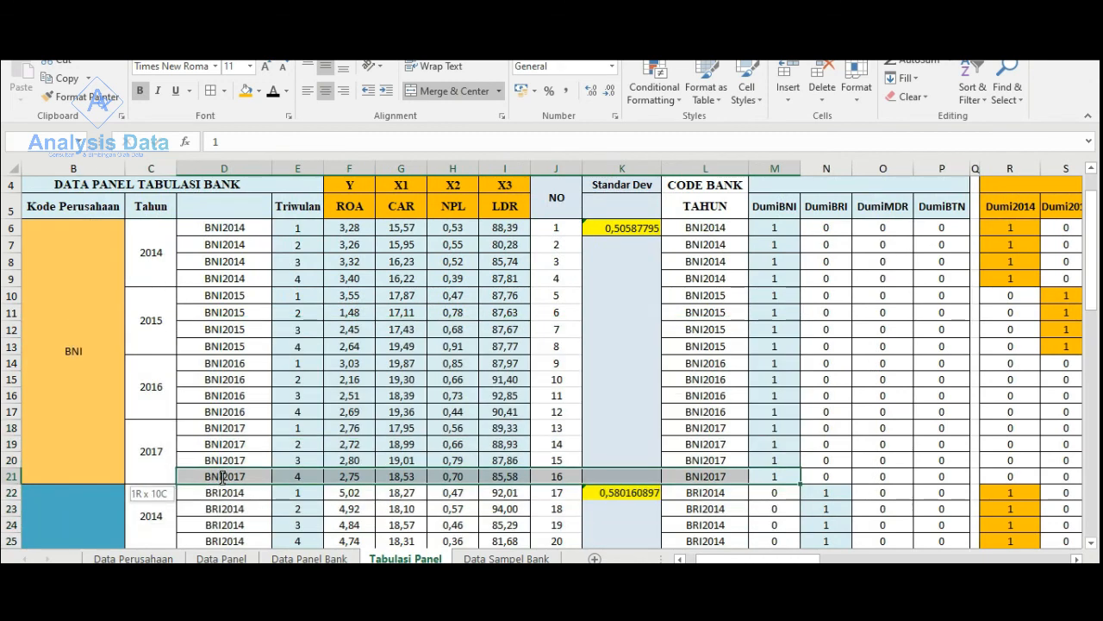
{"action": "left_click", "coordinate": [732, 479]}
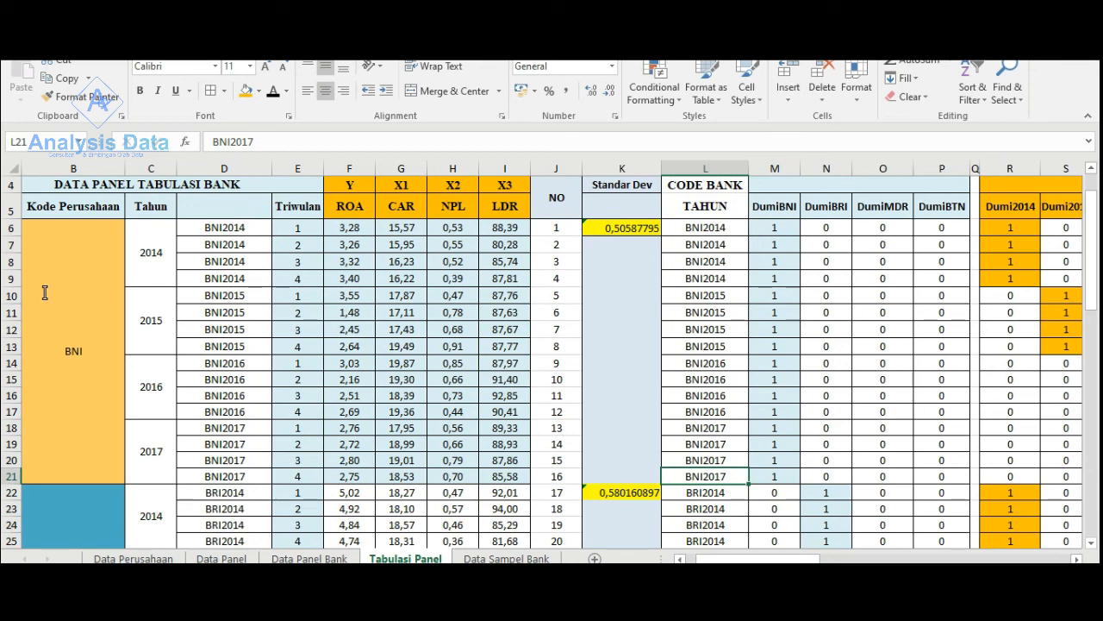
{"action": "left_click_drag", "start_coordinate": [72, 336], "coordinate": [798, 387]}
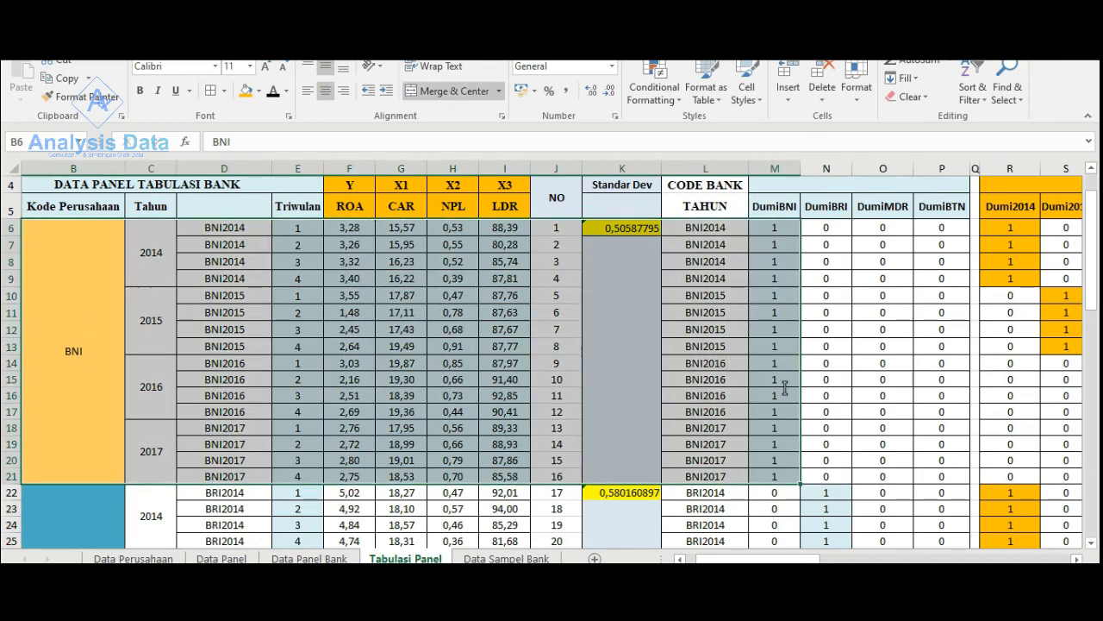
{"action": "left_click", "coordinate": [838, 385]}
{"action": "scroll", "coordinate": [788, 444], "scroll_direction": "down", "scroll_amount": 3}
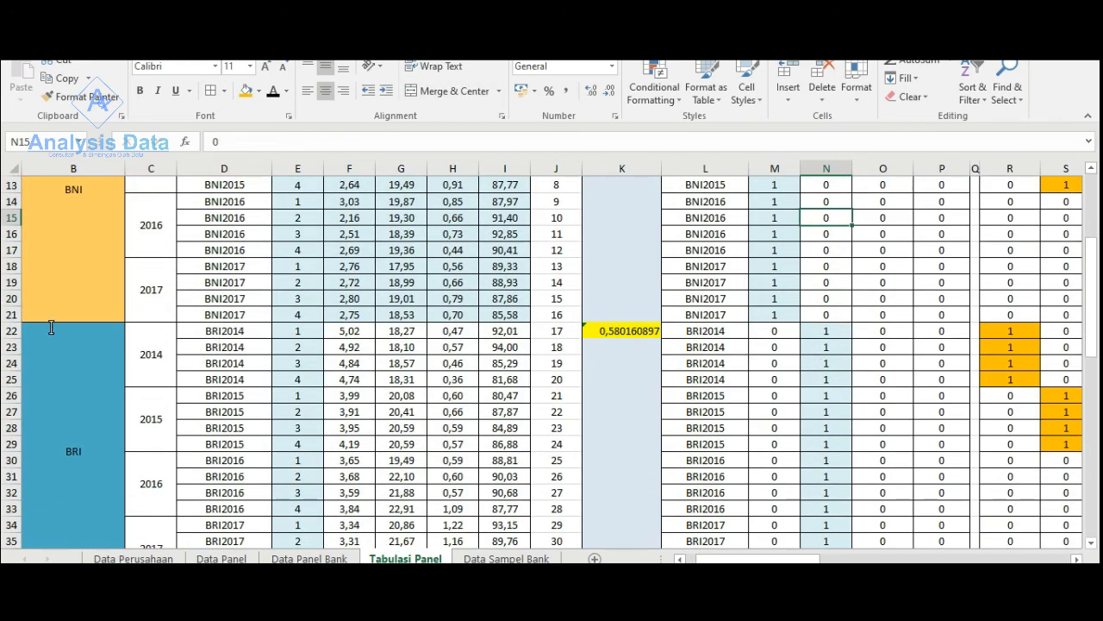
{"action": "scroll", "coordinate": [826, 331], "scroll_direction": "up", "scroll_amount": 4}
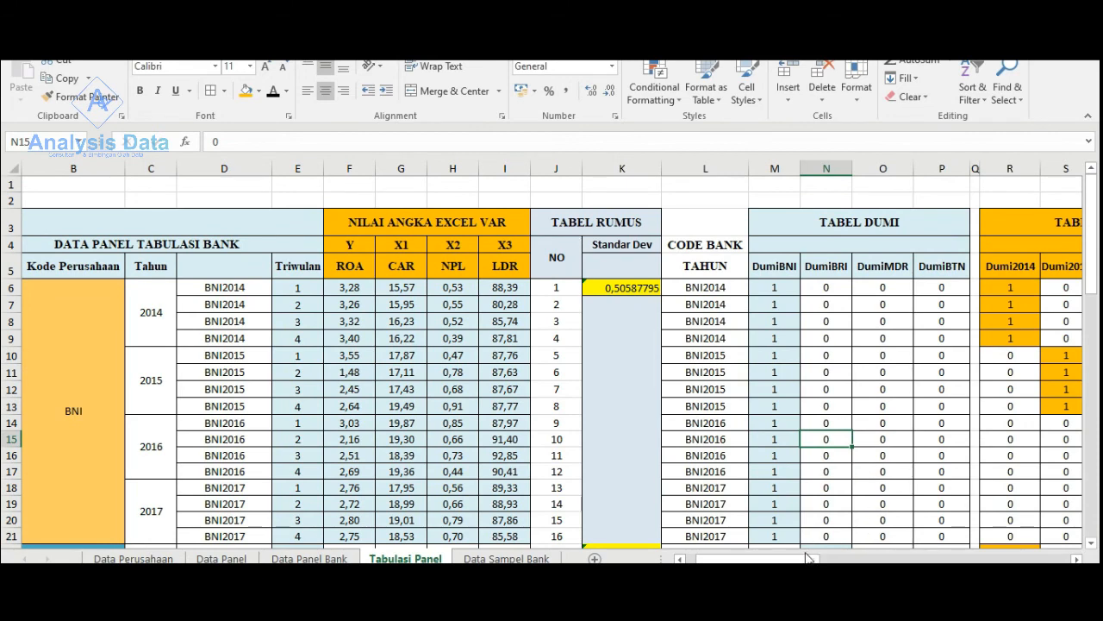
- Compare the bank dummy table with the Dumi2014 to Dumi2017 year dummy table for the BNI and BRI rows
{"action": "left_click_drag", "start_coordinate": [810, 559], "coordinate": [858, 558]}
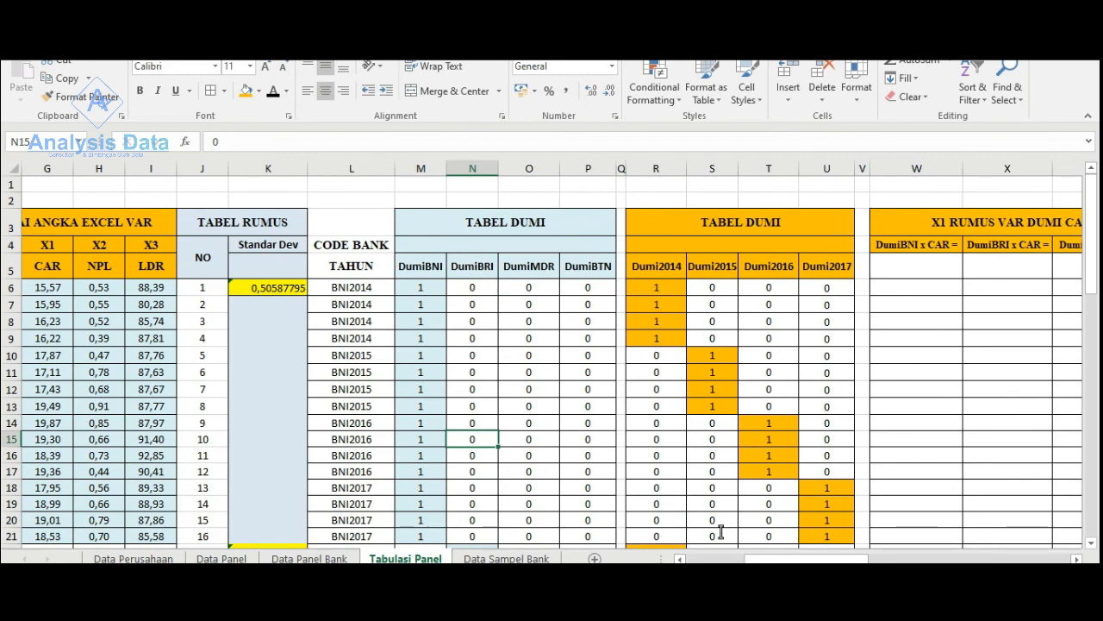
{"action": "scroll", "coordinate": [655, 479], "scroll_direction": "down", "scroll_amount": 2}
{"action": "left_click_drag", "start_coordinate": [803, 558], "coordinate": [737, 558]}
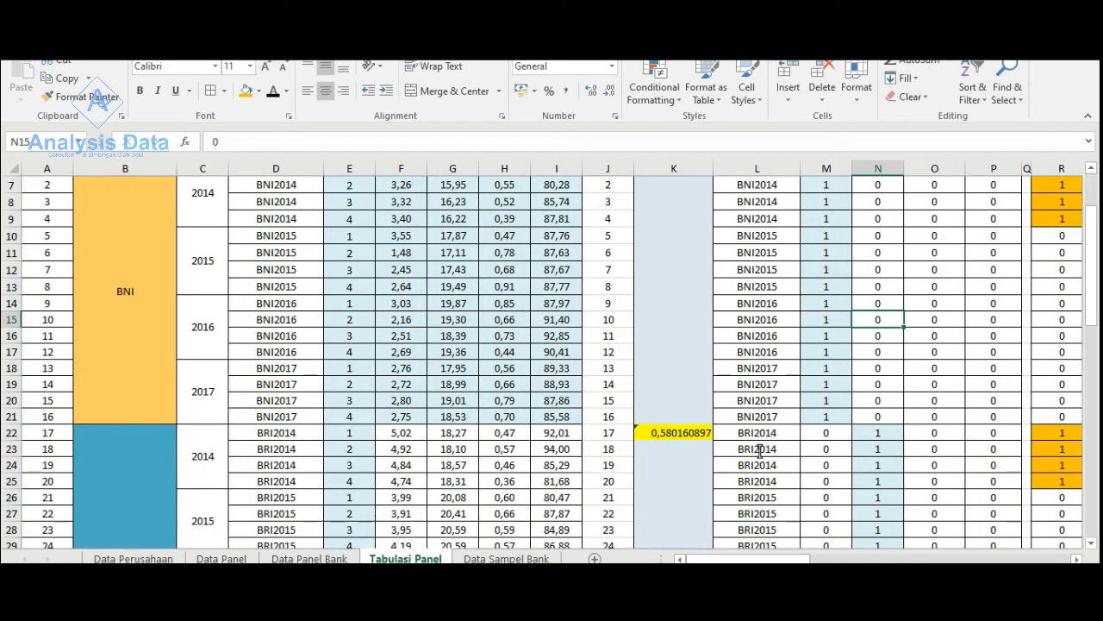
{"action": "left_click_drag", "start_coordinate": [759, 433], "coordinate": [1018, 486]}
{"action": "left_click_drag", "start_coordinate": [789, 558], "coordinate": [819, 560]}
{"action": "scroll", "coordinate": [784, 483], "scroll_direction": "up", "scroll_amount": 3}
{"action": "left_click", "coordinate": [762, 327]}
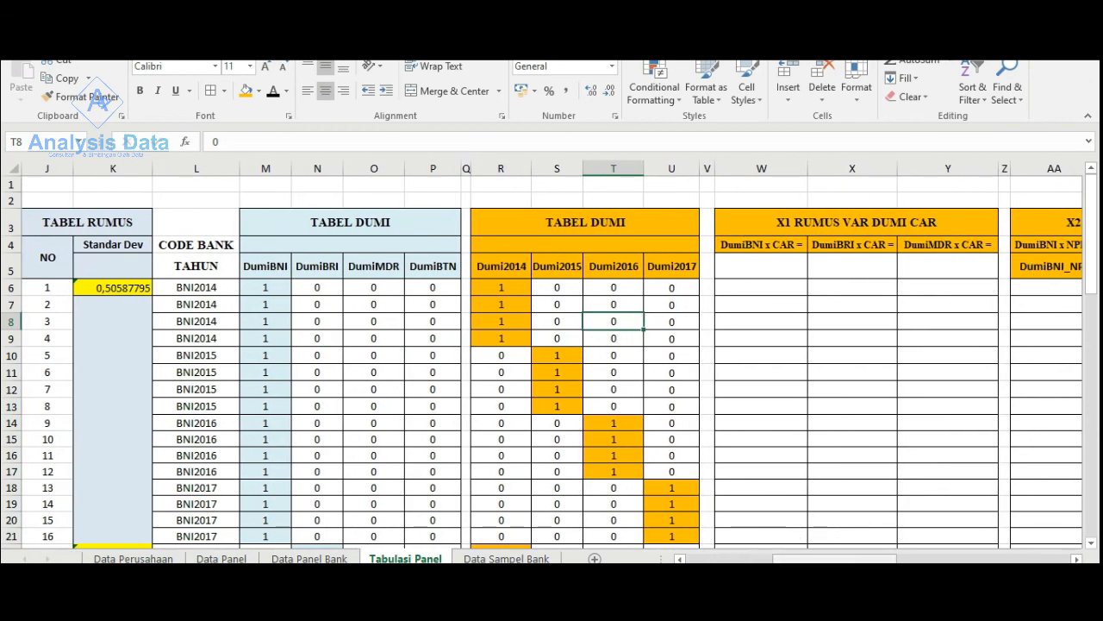
{"action": "left_click_drag", "start_coordinate": [817, 561], "coordinate": [778, 560]}
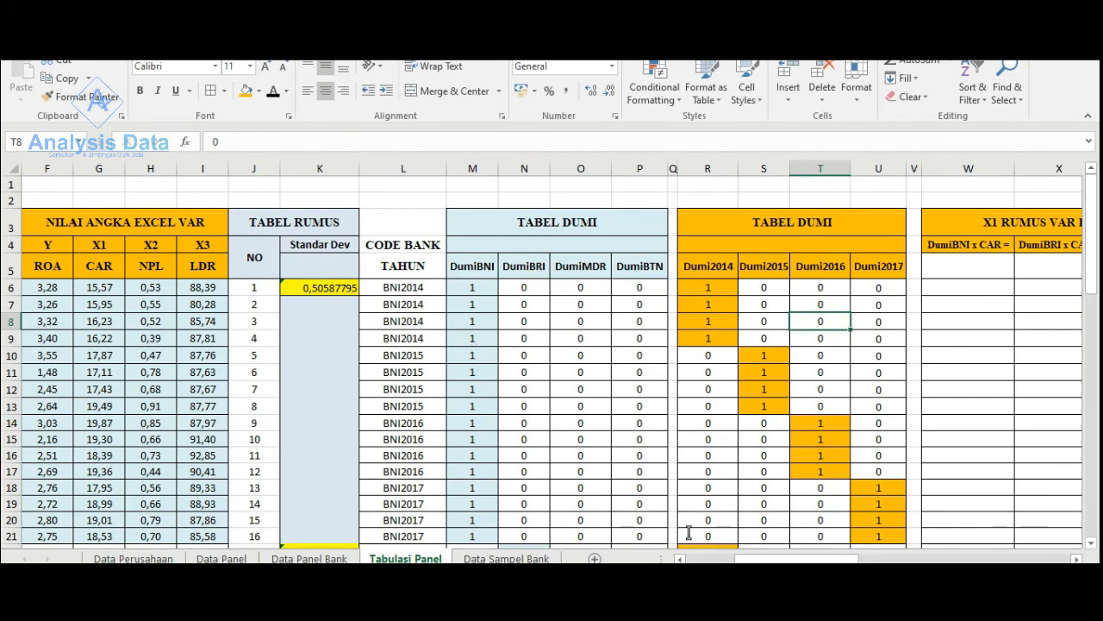
- Switch to the SPSS output and examine the Excluded Variables and Coefficient Correlations tables of the year dummy regression
{"action": "left_click", "coordinate": [791, 603]}
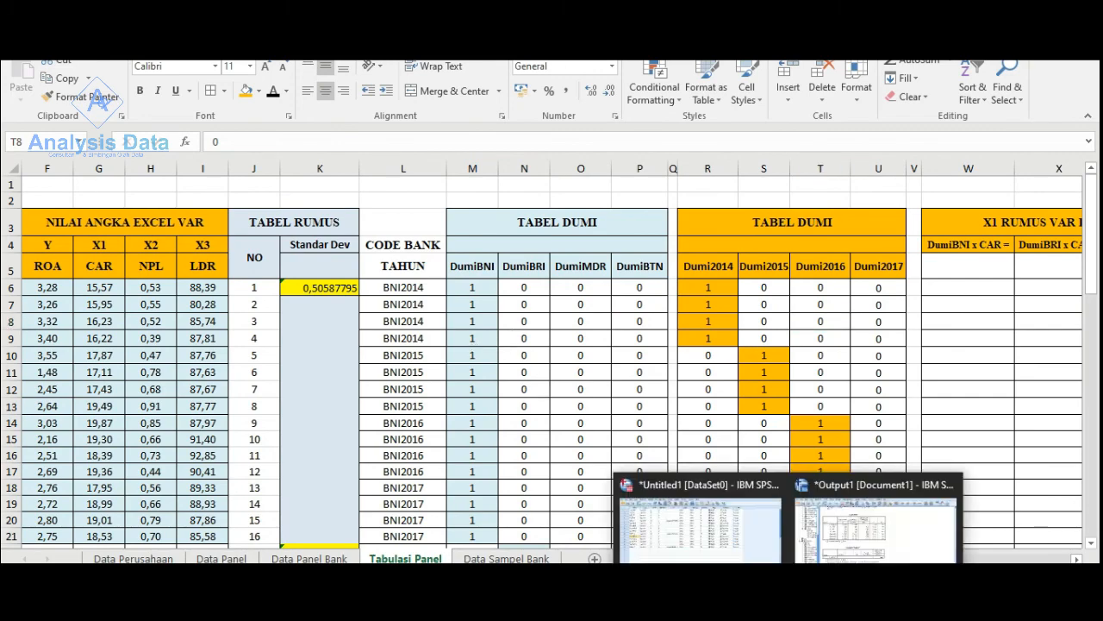
{"action": "left_click", "coordinate": [820, 551]}
{"action": "scroll", "coordinate": [401, 347], "scroll_direction": "down", "scroll_amount": 2}
{"action": "scroll", "coordinate": [399, 352], "scroll_direction": "down", "scroll_amount": 2}
{"action": "scroll", "coordinate": [397, 357], "scroll_direction": "up", "scroll_amount": 1}
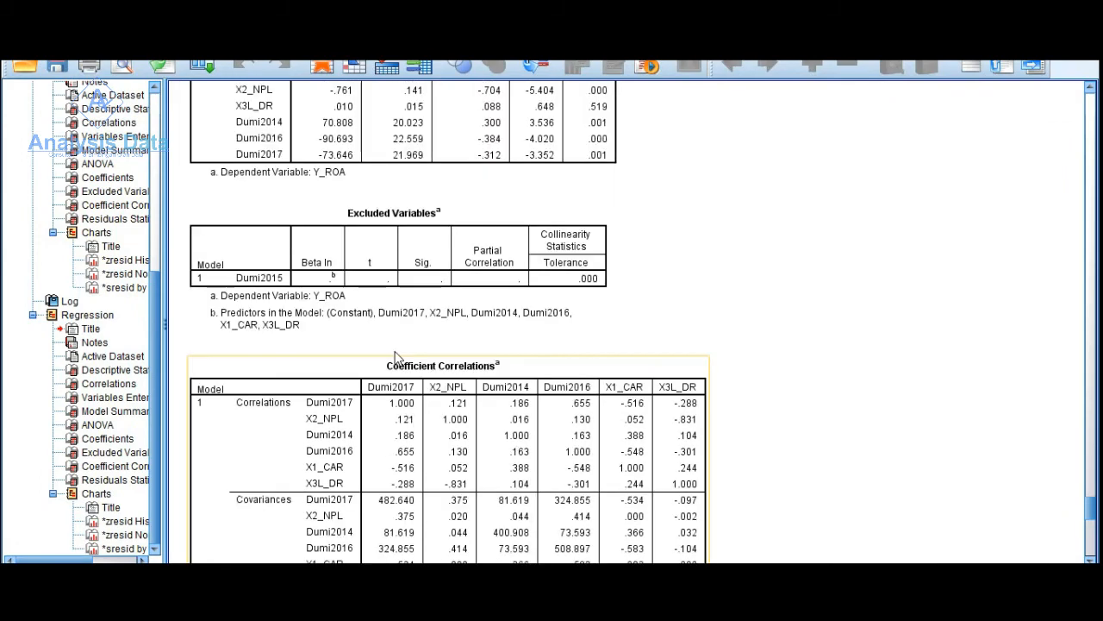
{"action": "scroll", "coordinate": [397, 357], "scroll_direction": "down", "scroll_amount": 2}
{"action": "scroll", "coordinate": [379, 448], "scroll_direction": "down", "scroll_amount": 2}
{"action": "scroll", "coordinate": [381, 379], "scroll_direction": "up", "scroll_amount": 8}
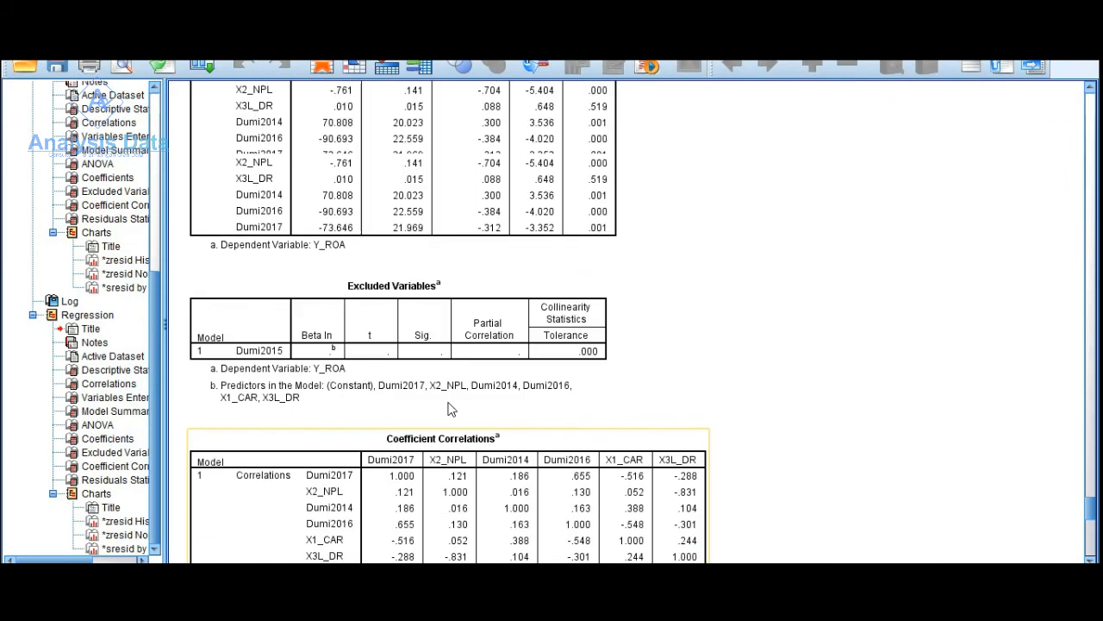
{"action": "scroll", "coordinate": [460, 406], "scroll_direction": "down", "scroll_amount": 5}
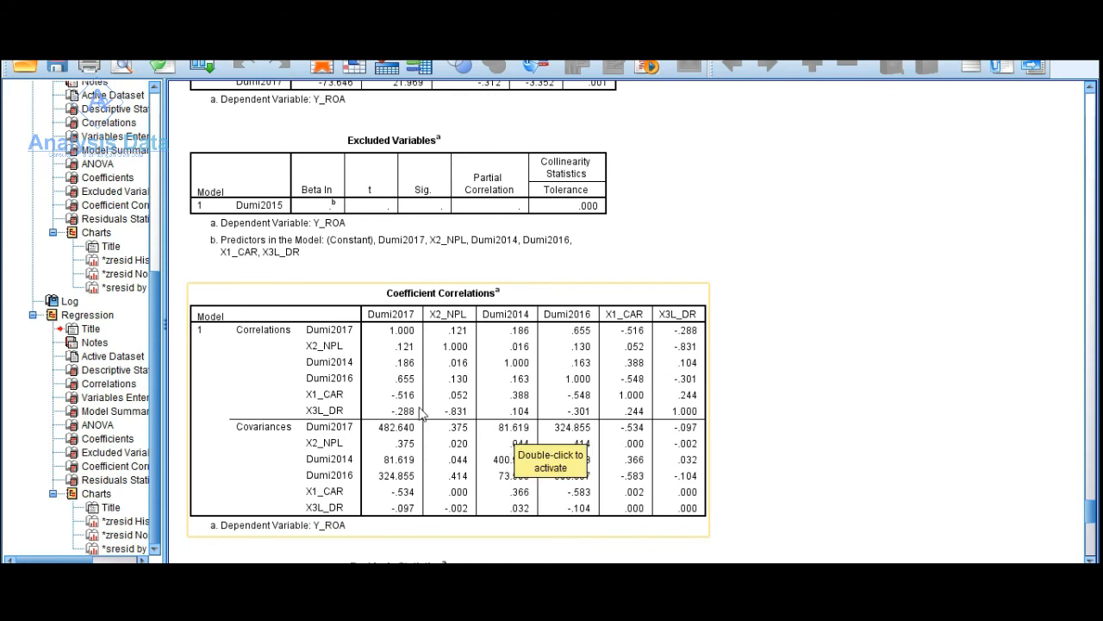
- Return to the Tabulasi Panel sheet in Excel and examine the dummy tables alongside the empty X1 and X2 formula tables
{"action": "left_click", "coordinate": [712, 603]}
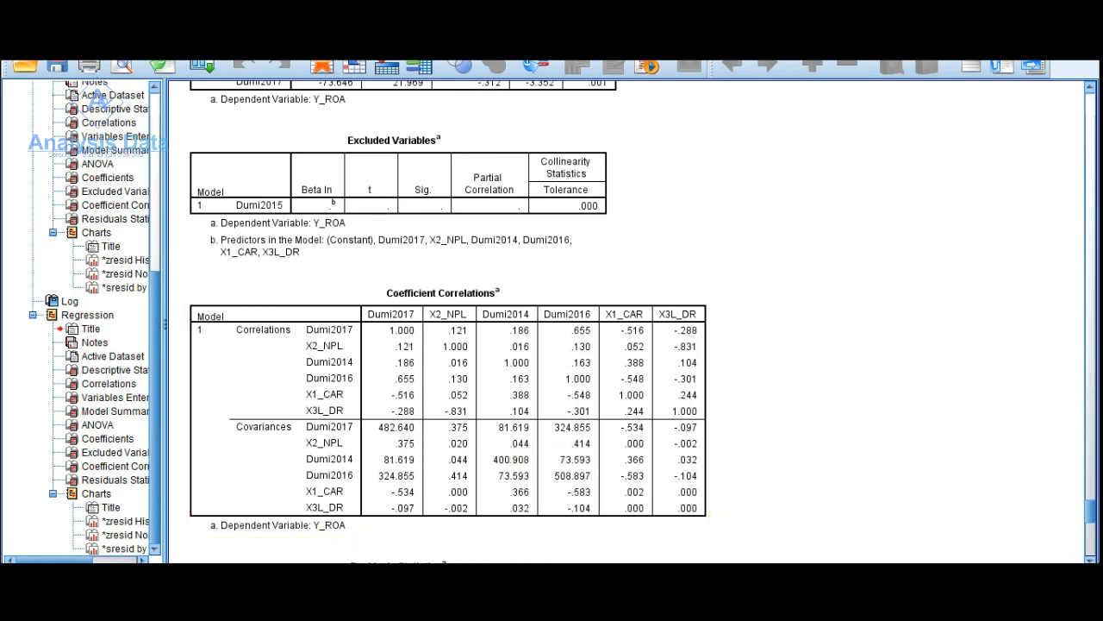
{"action": "left_click_drag", "start_coordinate": [789, 558], "coordinate": [856, 559]}
{"action": "scroll", "coordinate": [577, 391], "scroll_direction": "down", "scroll_amount": 3}
{"action": "scroll", "coordinate": [578, 391], "scroll_direction": "up", "scroll_amount": 3}
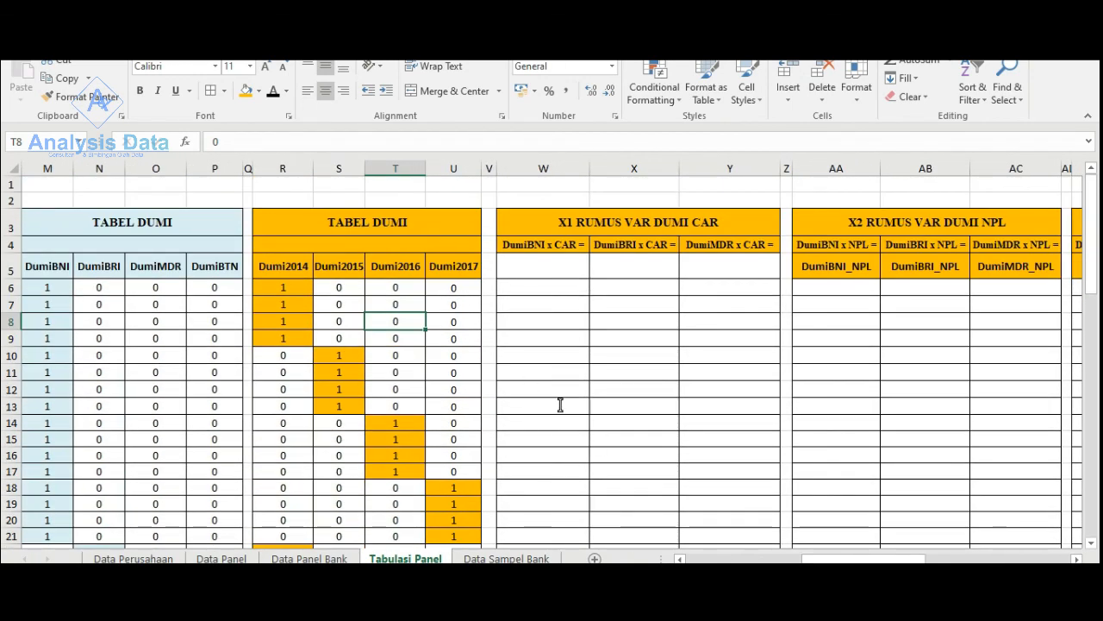
{"action": "scroll", "coordinate": [293, 383], "scroll_direction": "down", "scroll_amount": 10}
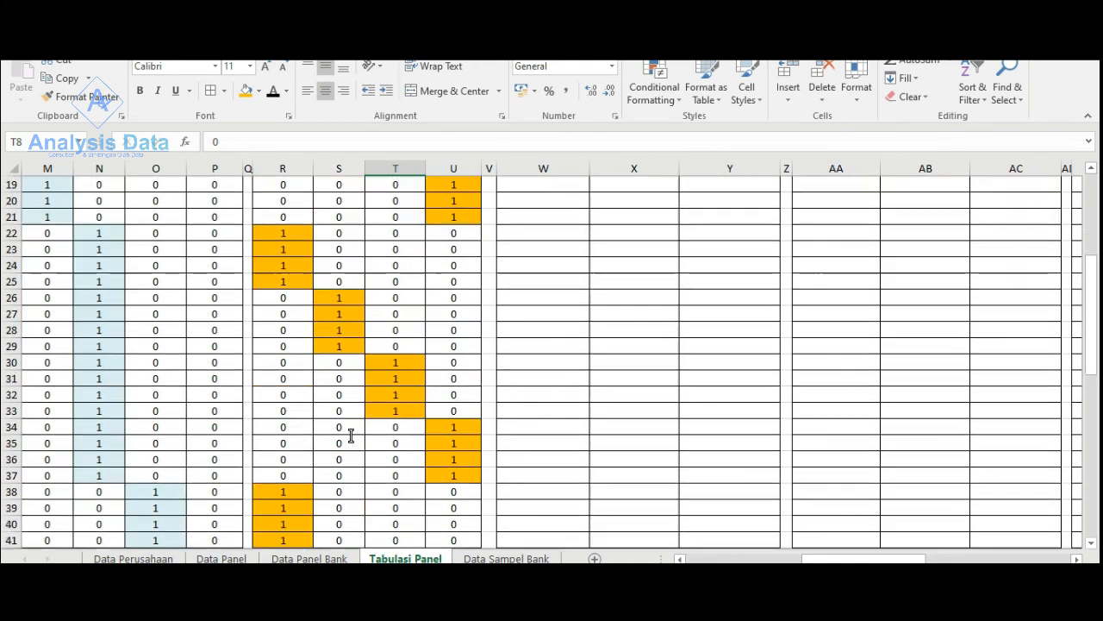
{"action": "scroll", "coordinate": [351, 435], "scroll_direction": "down", "scroll_amount": 3}
{"action": "scroll", "coordinate": [351, 435], "scroll_direction": "up", "scroll_amount": 11}
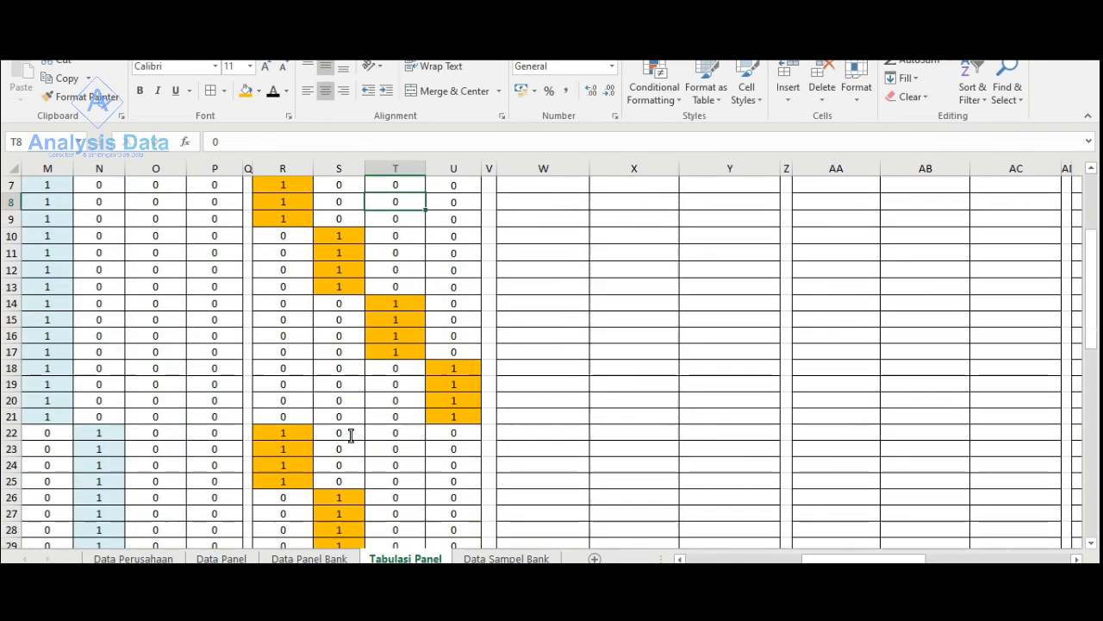